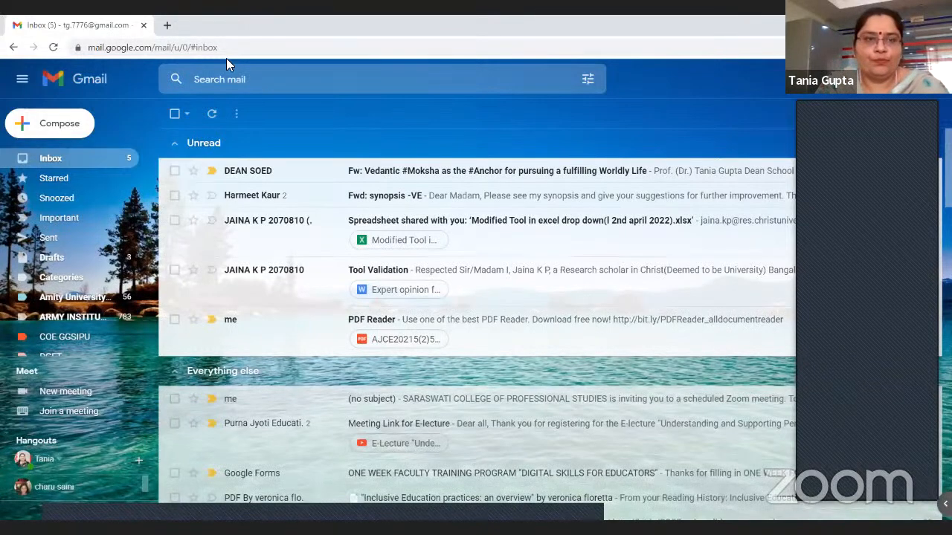
Search Google for "google chrome download" in a new browser tab
{"action": "key", "text": "ctrl+t"}
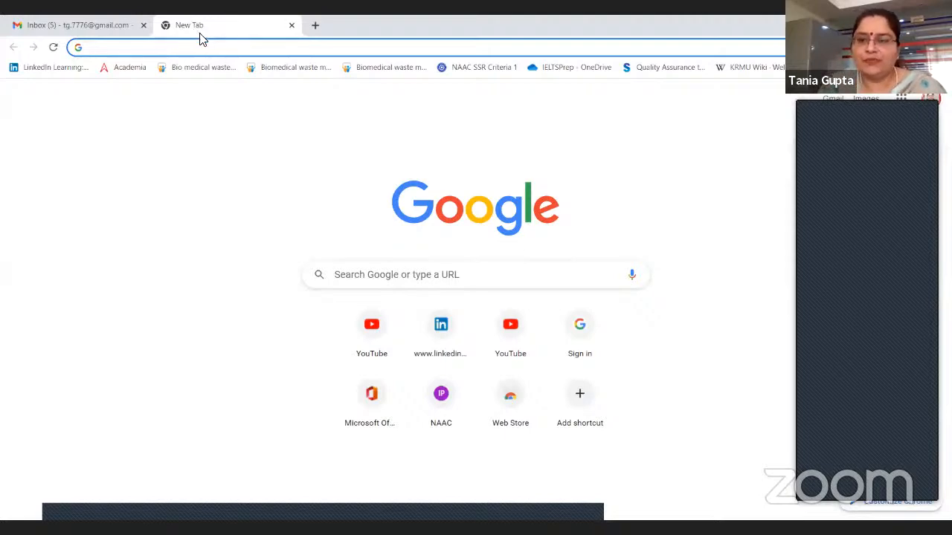
{"action": "left_click", "coordinate": [180, 48]}
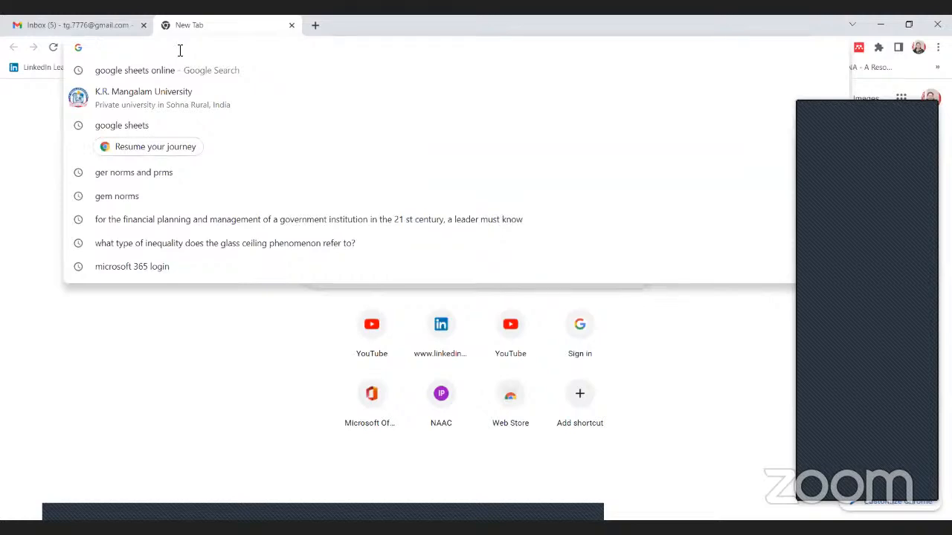
{"action": "left_click", "coordinate": [242, 334]}
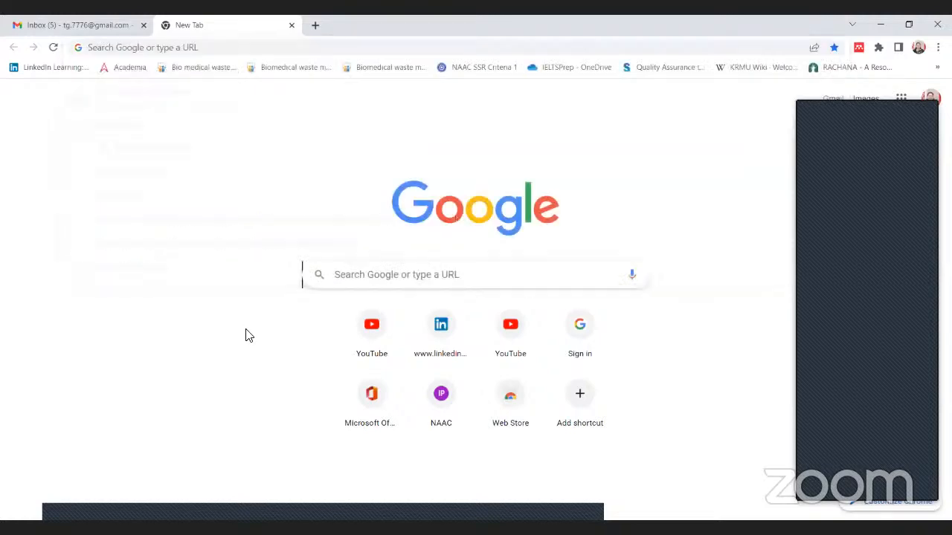
{"action": "left_click", "coordinate": [111, 49]}
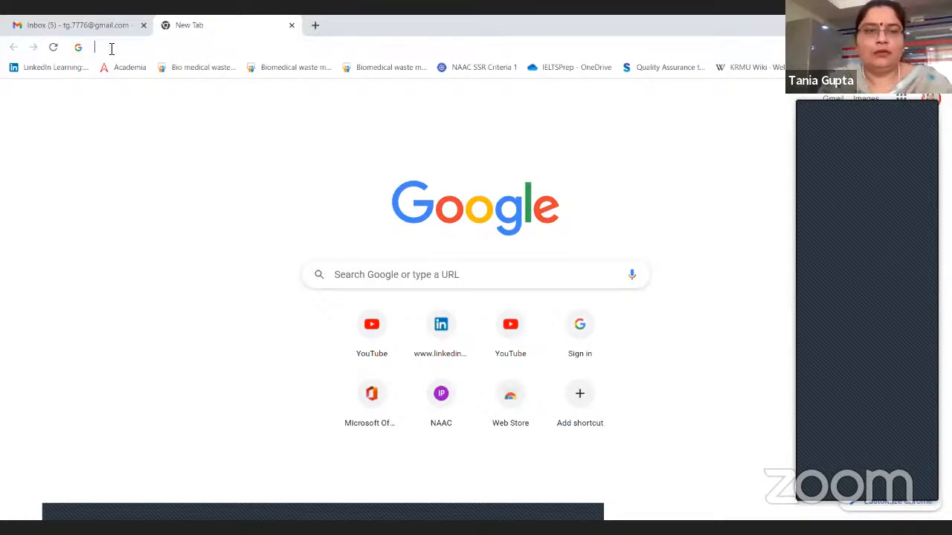
{"action": "type", "text": "go"}
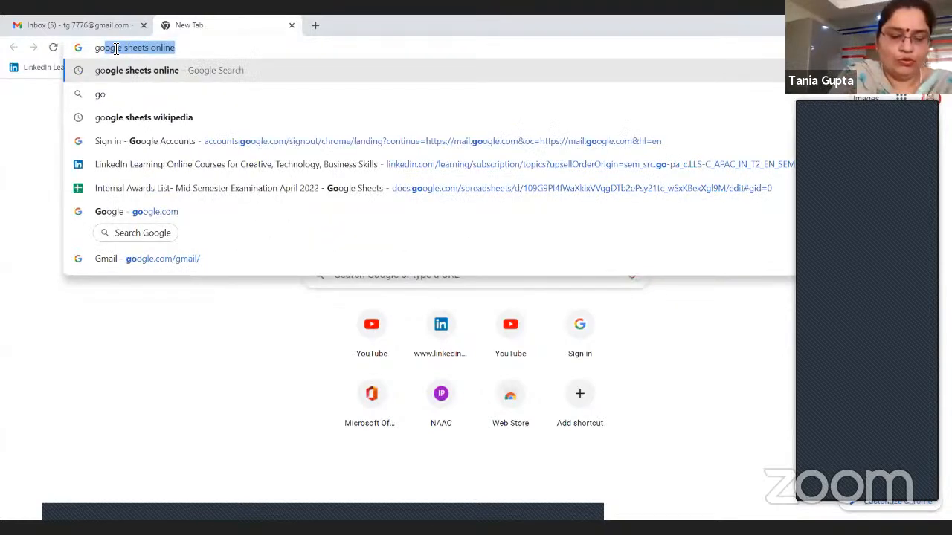
{"action": "type", "text": "ogle chrome"}
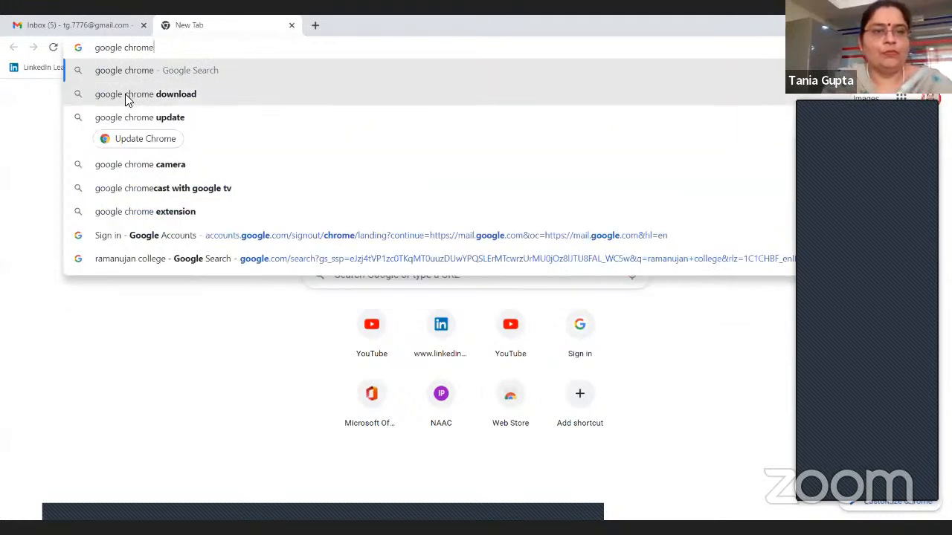
{"action": "left_click", "coordinate": [125, 94]}
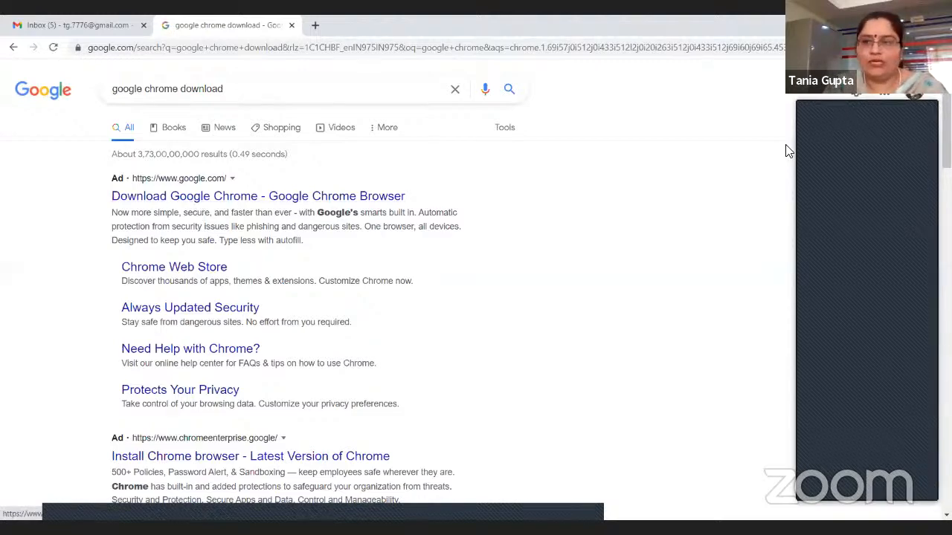
Look through the Chrome download search results and close their tab
{"action": "scroll", "coordinate": [293, 276], "scroll_direction": "down", "scroll_amount": 5}
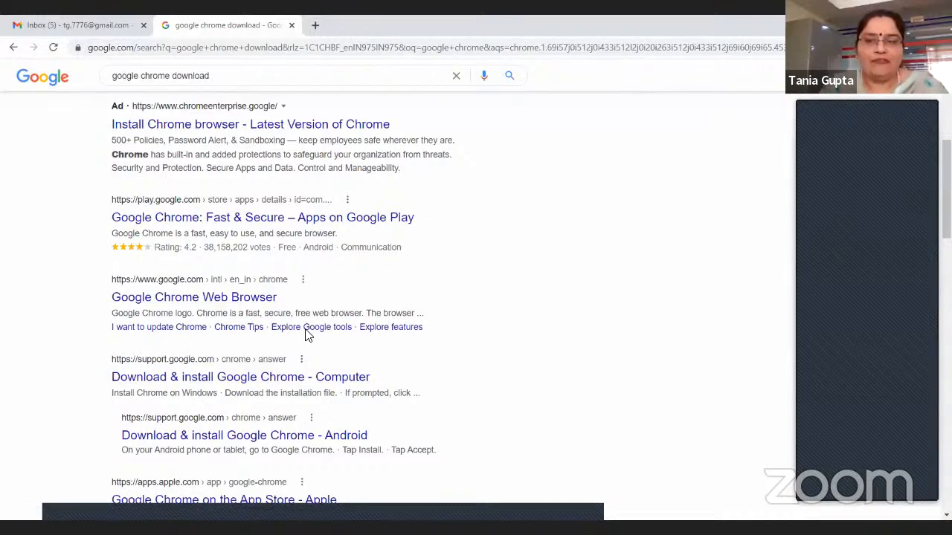
{"action": "scroll", "coordinate": [312, 298], "scroll_direction": "up", "scroll_amount": 5}
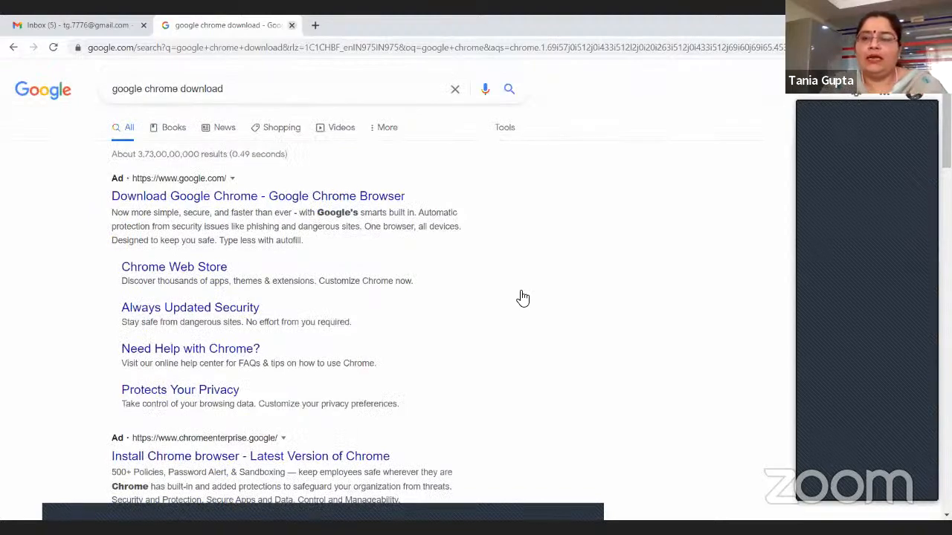
{"action": "left_click", "coordinate": [292, 25]}
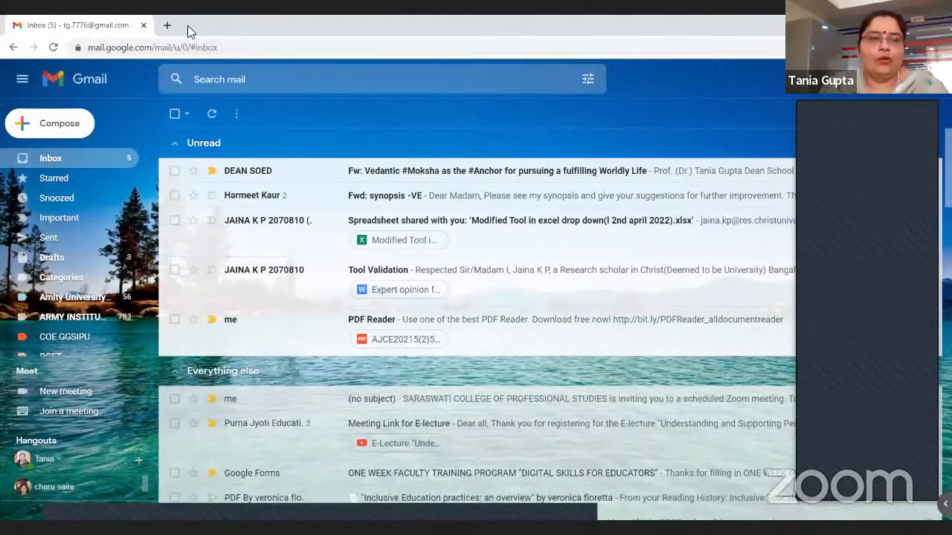
Open gmail.com in a new browser tab, and close that tab once the inbox loads
{"action": "left_click", "coordinate": [168, 25]}
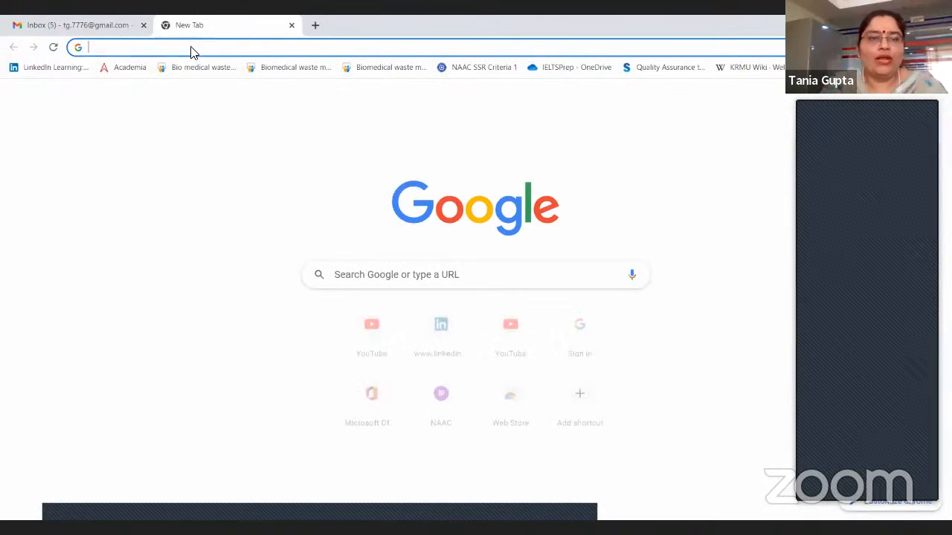
{"action": "left_click", "coordinate": [190, 49]}
{"action": "left_click", "coordinate": [491, 271]}
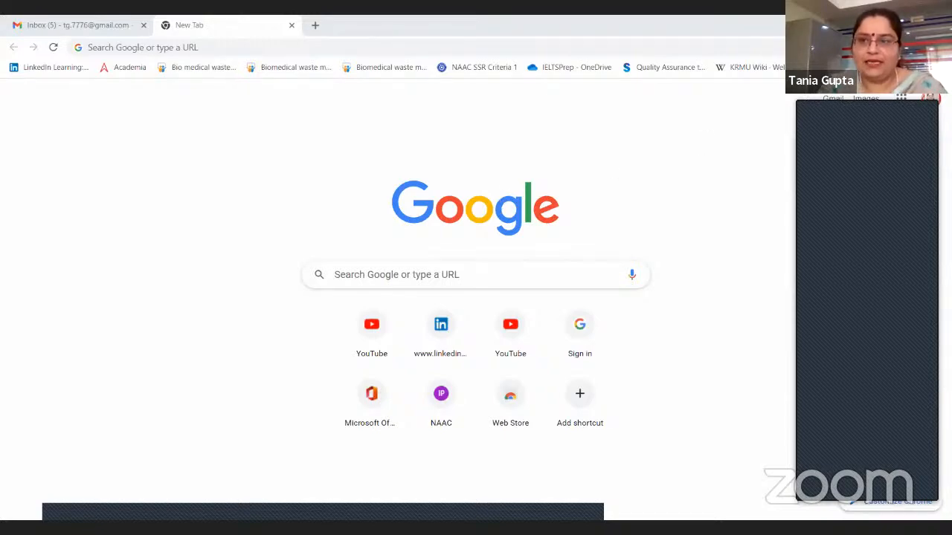
{"action": "left_click", "coordinate": [849, 119]}
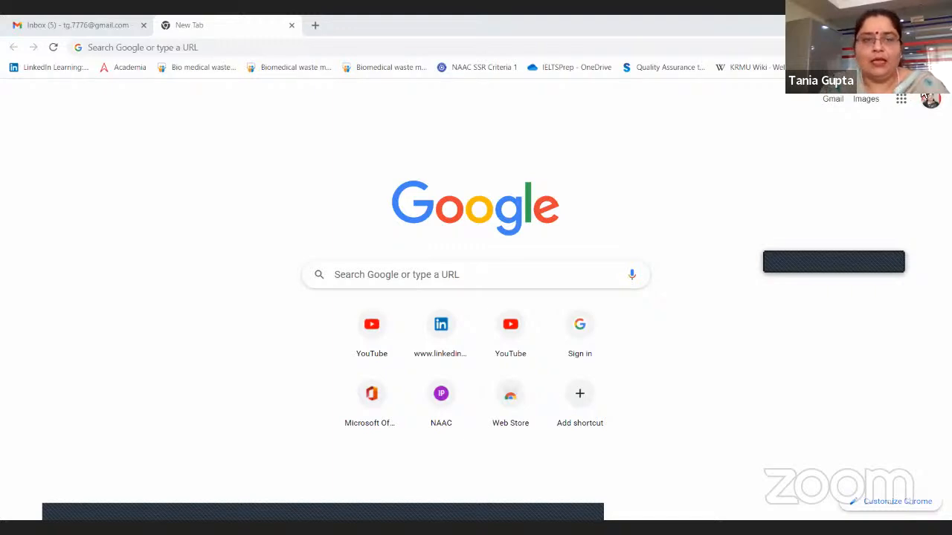
{"action": "left_click", "coordinate": [215, 49]}
{"action": "type", "text": "g"}
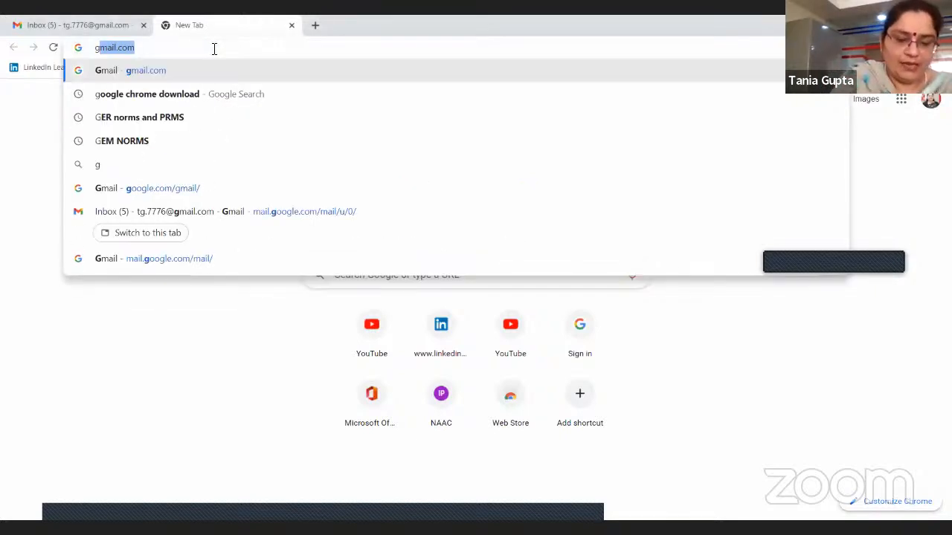
{"action": "type", "text": "mail"}
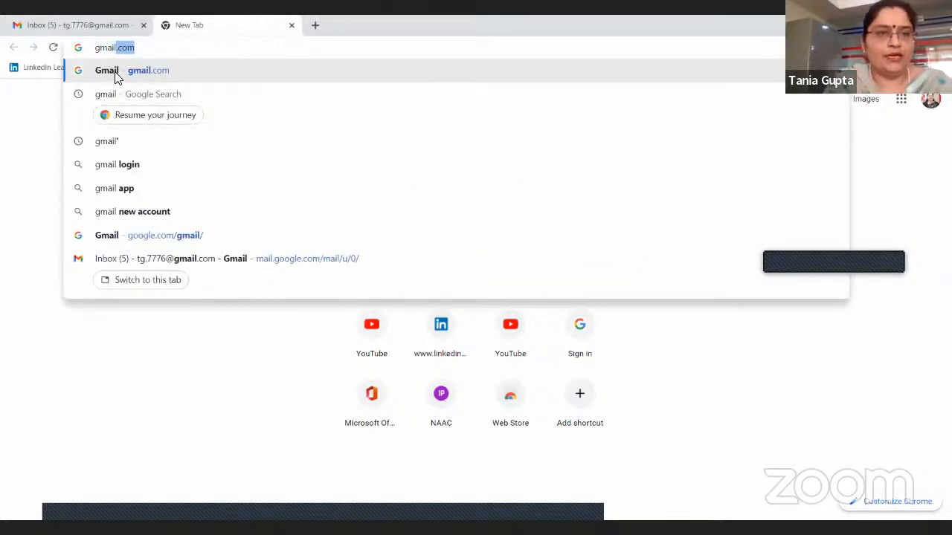
{"action": "key", "text": "Return"}
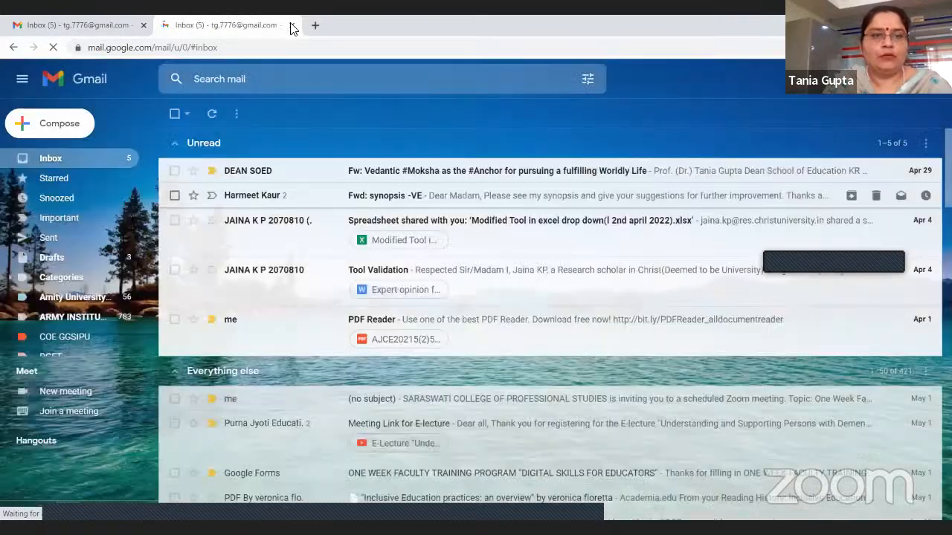
{"action": "key", "text": "ctrl+w"}
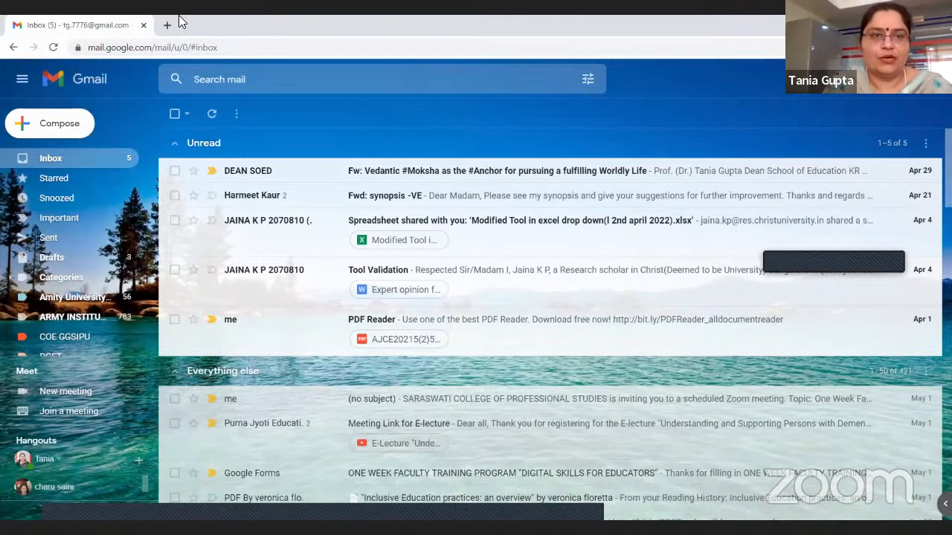
{"action": "key", "text": "ctrl+t"}
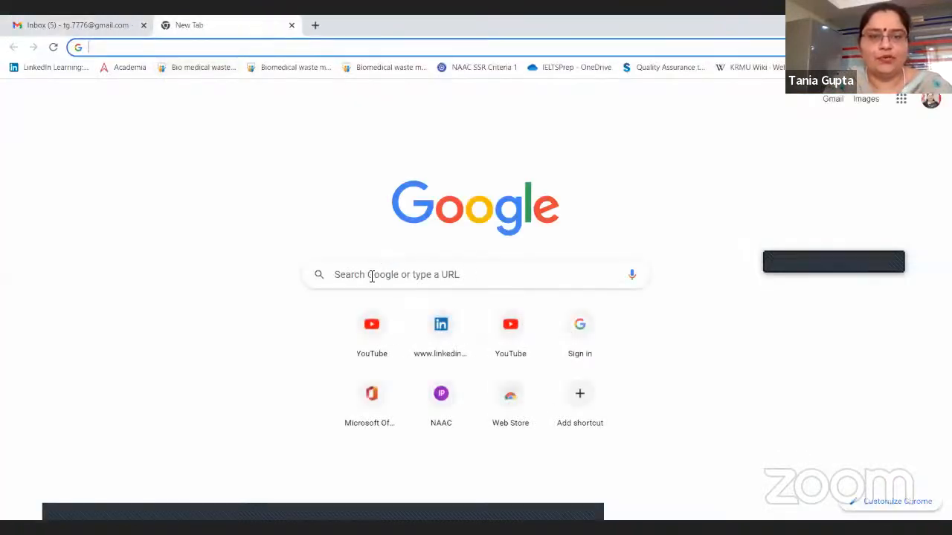
{"action": "left_click", "coordinate": [107, 49]}
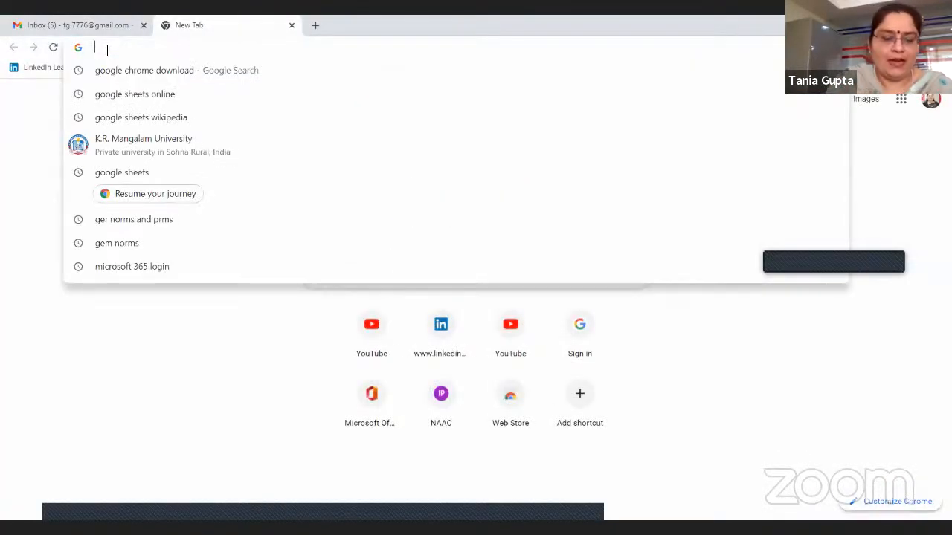
{"action": "type", "text": "gmail"}
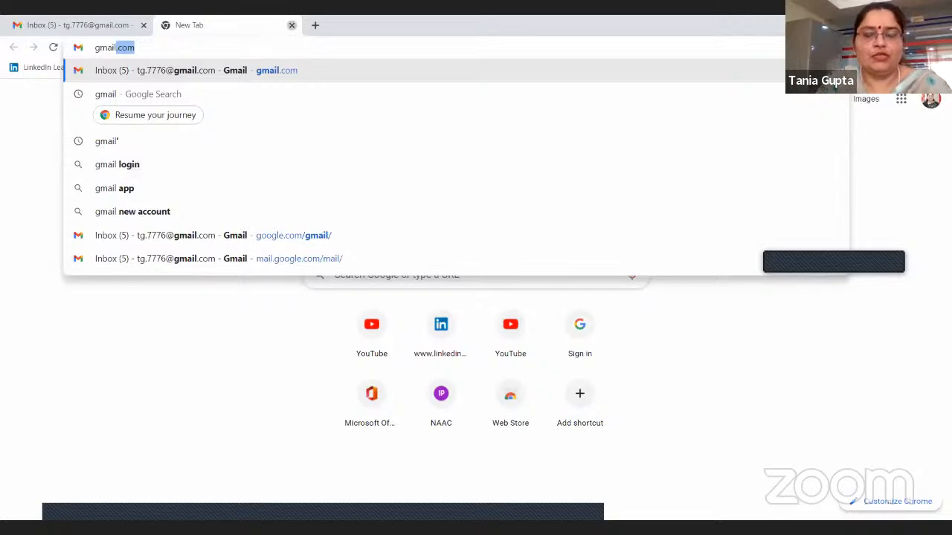
{"action": "left_click", "coordinate": [292, 26]}
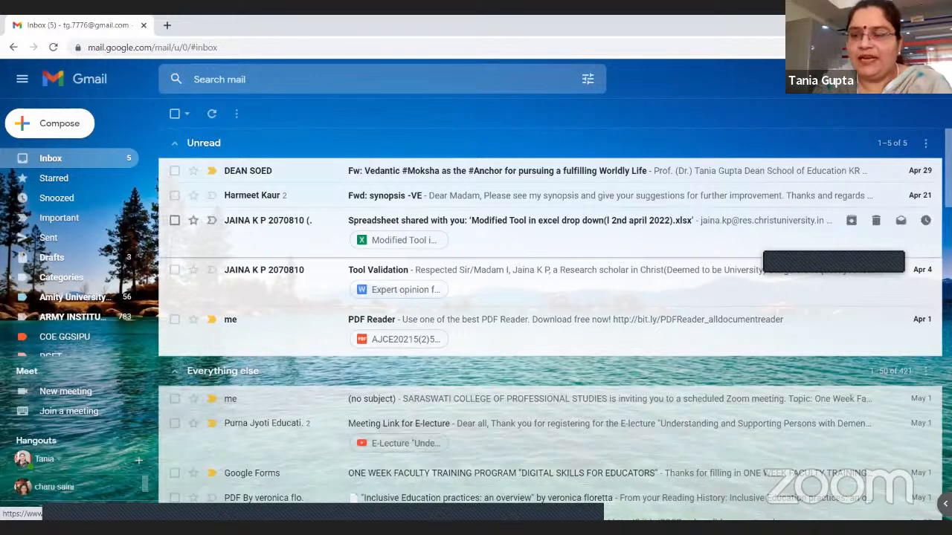
Examine the Google apps offered from the Gmail inbox, including Drive, Docs, Sheets, Slides, Jamboard, Classroom and Forms, and close the app list
{"action": "left_click", "coordinate": [906, 88]}
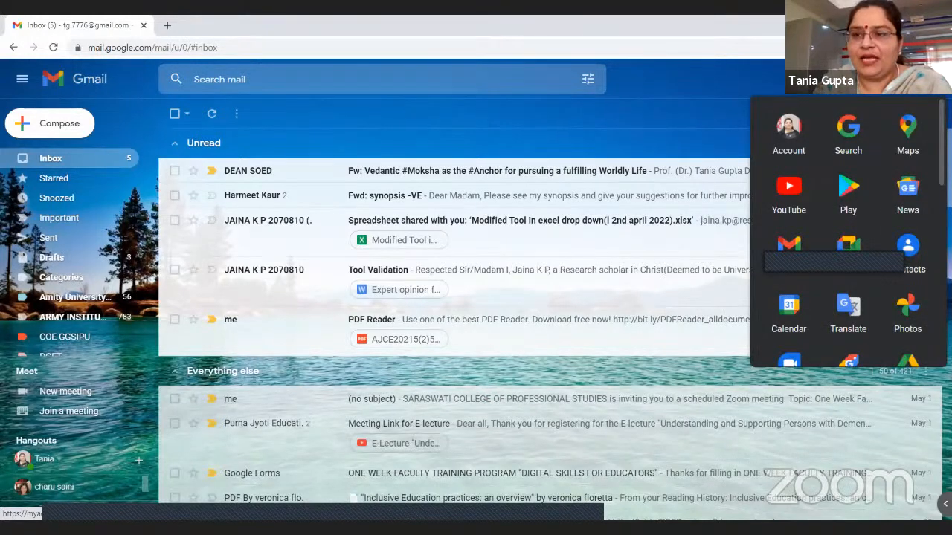
{"action": "scroll", "coordinate": [848, 231], "scroll_direction": "down", "scroll_amount": 1}
{"action": "scroll", "coordinate": [847, 231], "scroll_direction": "up", "scroll_amount": 1}
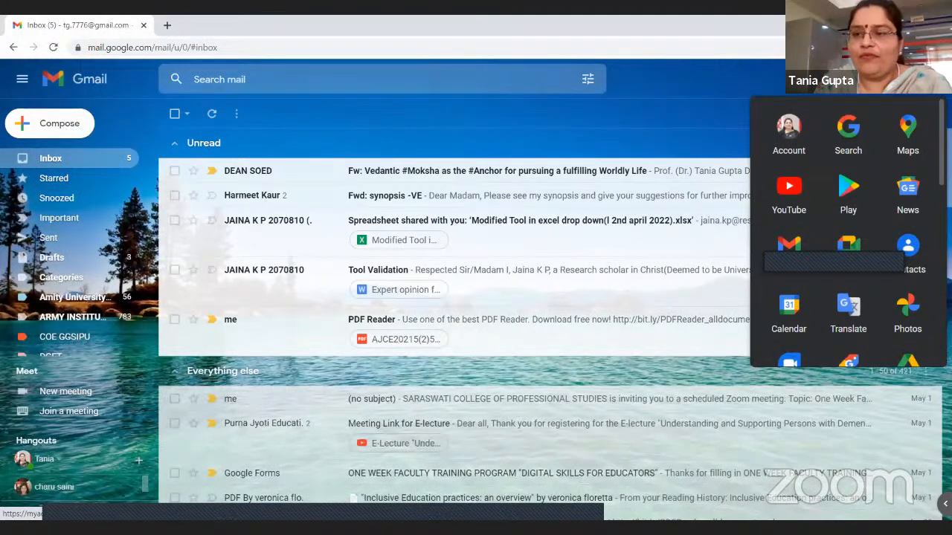
{"action": "scroll", "coordinate": [848, 230], "scroll_direction": "down", "scroll_amount": 5}
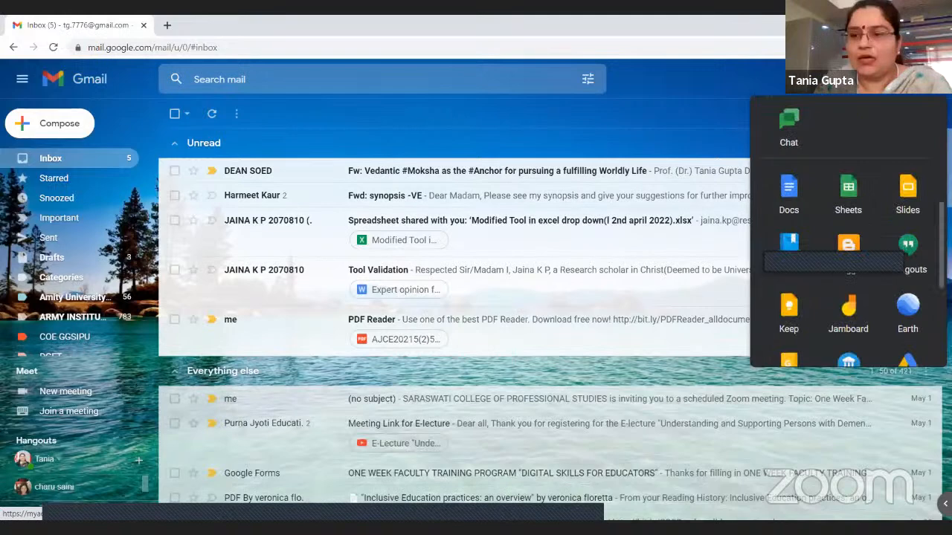
{"action": "scroll", "coordinate": [848, 231], "scroll_direction": "down", "scroll_amount": 1}
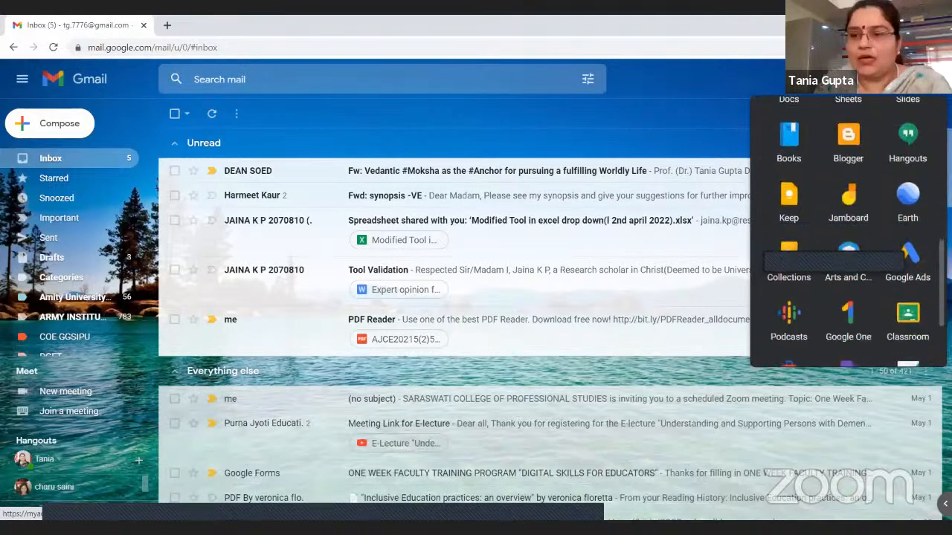
{"action": "scroll", "coordinate": [884, 265], "scroll_direction": "down", "scroll_amount": 1}
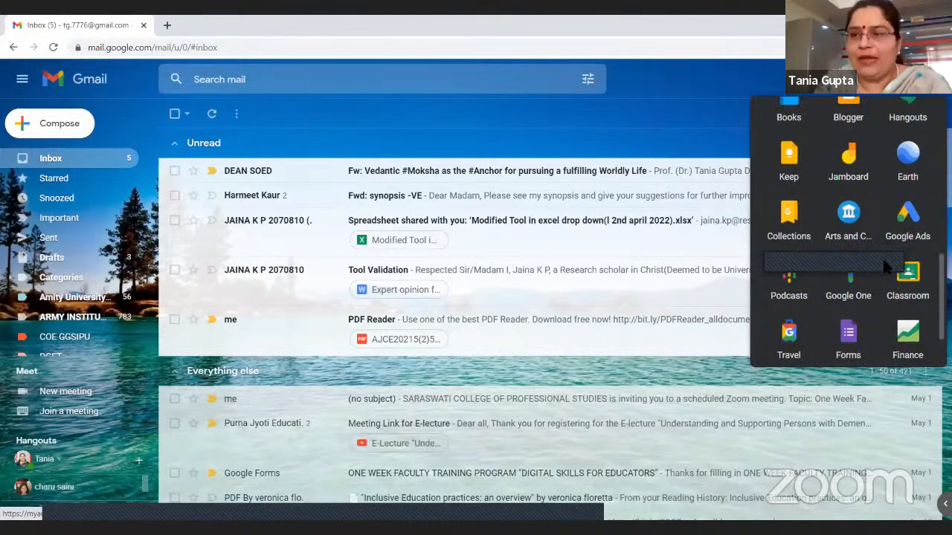
{"action": "scroll", "coordinate": [883, 258], "scroll_direction": "up", "scroll_amount": 7}
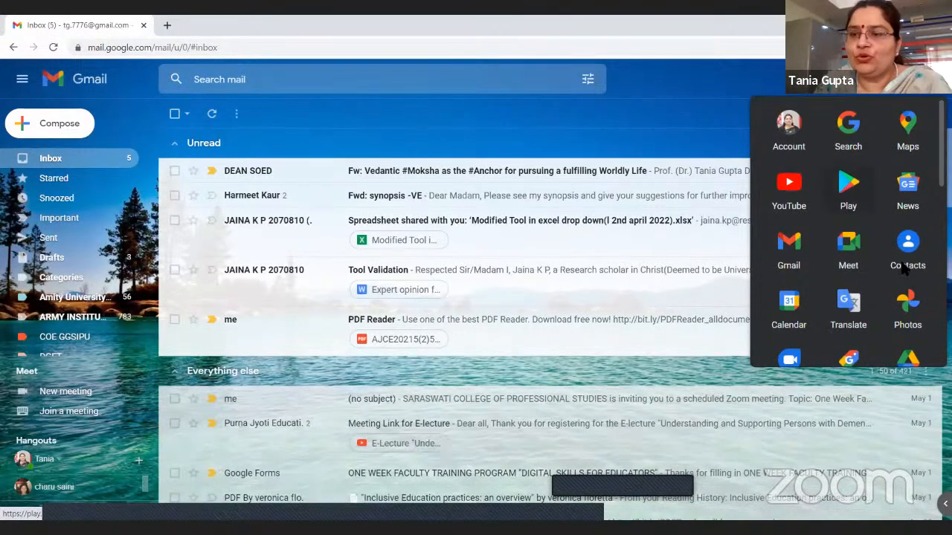
{"action": "scroll", "coordinate": [902, 273], "scroll_direction": "down", "scroll_amount": 2}
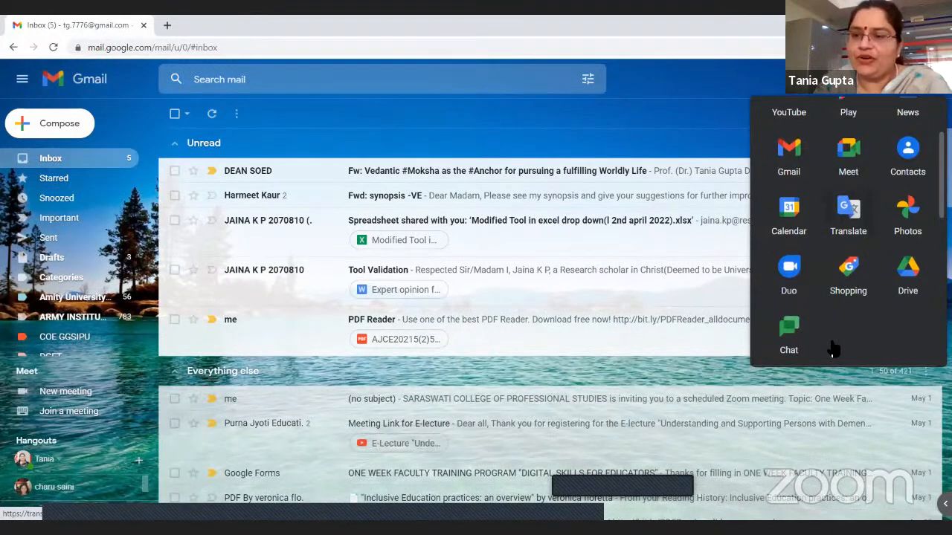
{"action": "scroll", "coordinate": [848, 230], "scroll_direction": "down", "scroll_amount": 3}
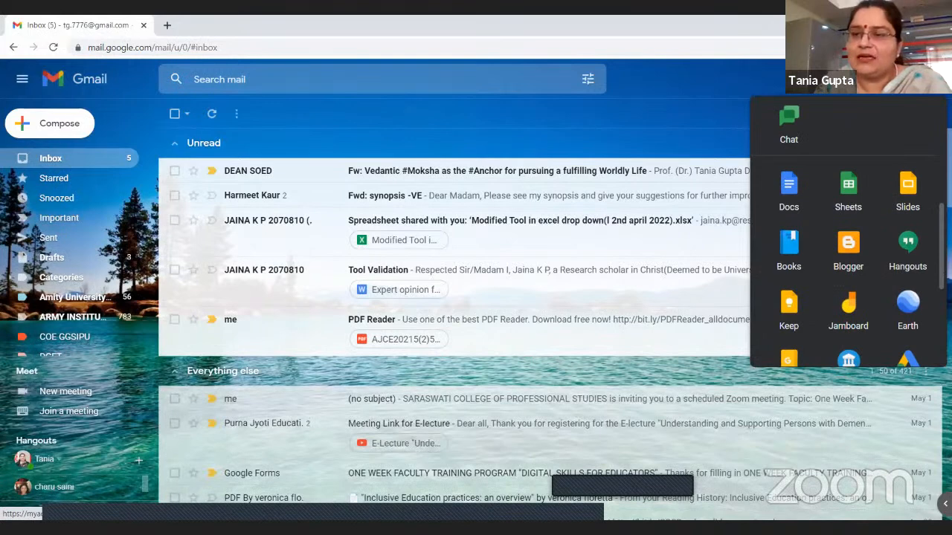
{"action": "scroll", "coordinate": [848, 231], "scroll_direction": "down", "scroll_amount": 1}
{"action": "scroll", "coordinate": [849, 232], "scroll_direction": "down", "scroll_amount": 1}
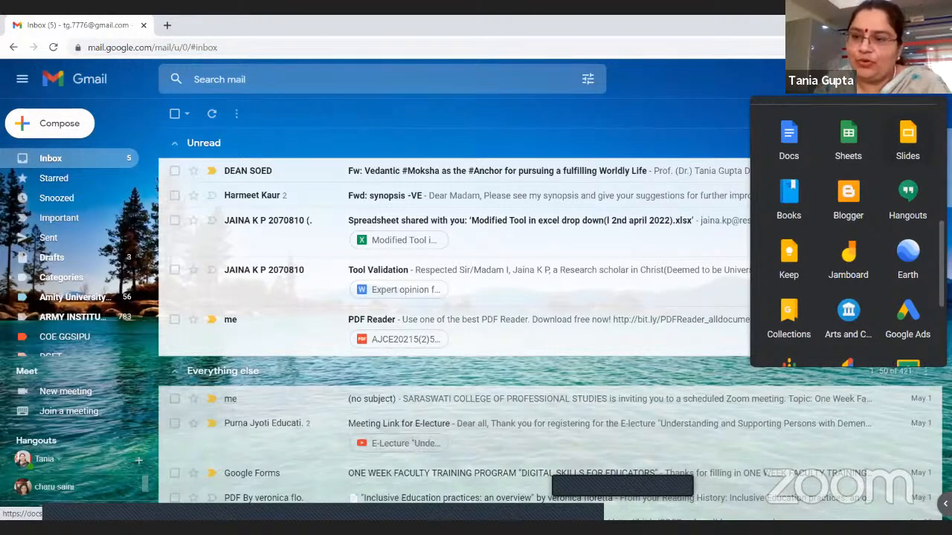
{"action": "scroll", "coordinate": [848, 230], "scroll_direction": "down", "scroll_amount": 1}
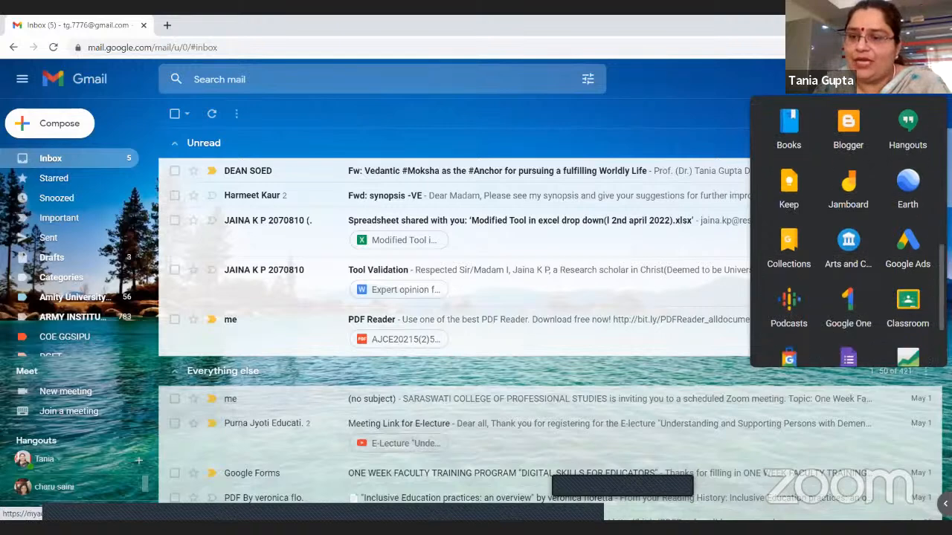
{"action": "scroll", "coordinate": [848, 231], "scroll_direction": "down", "scroll_amount": 1}
{"action": "scroll", "coordinate": [848, 230], "scroll_direction": "up", "scroll_amount": 3}
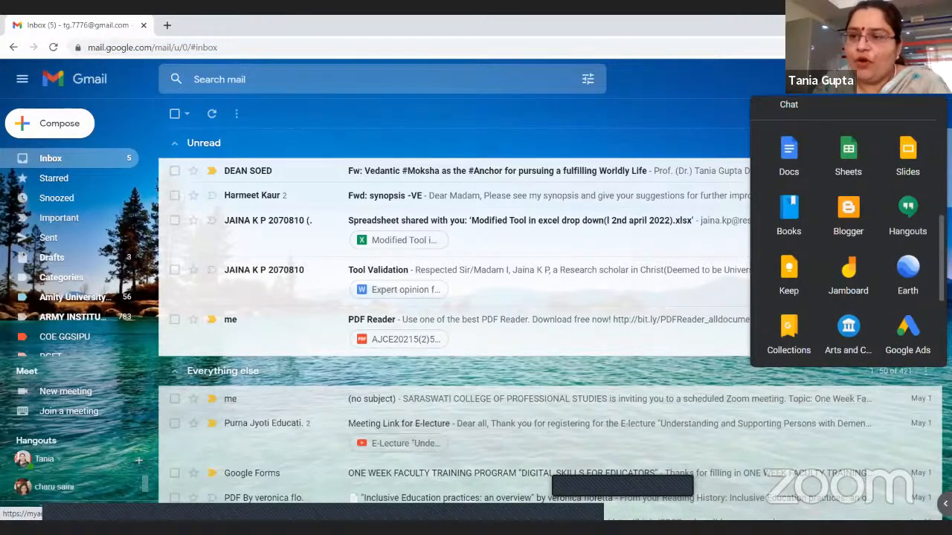
{"action": "scroll", "coordinate": [846, 199], "scroll_direction": "up", "scroll_amount": 2}
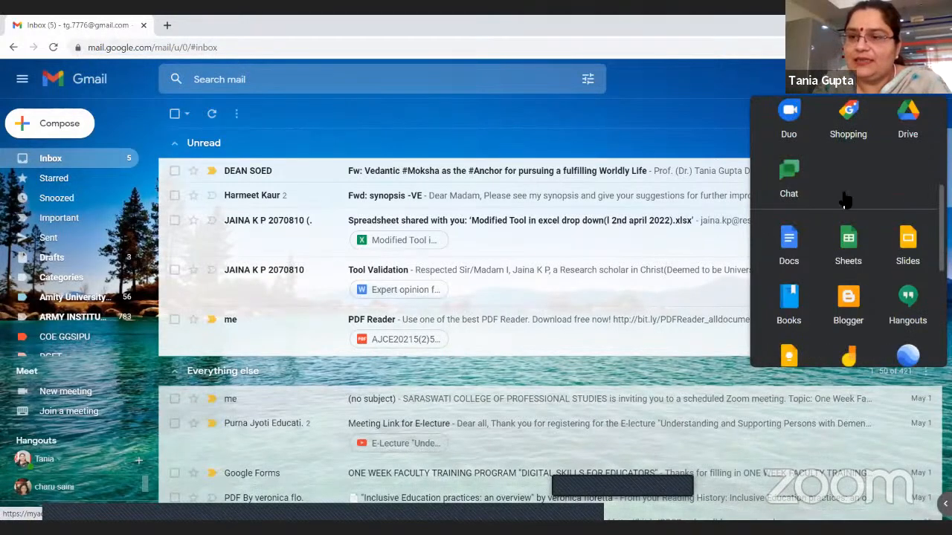
{"action": "scroll", "coordinate": [846, 200], "scroll_direction": "down", "scroll_amount": 1}
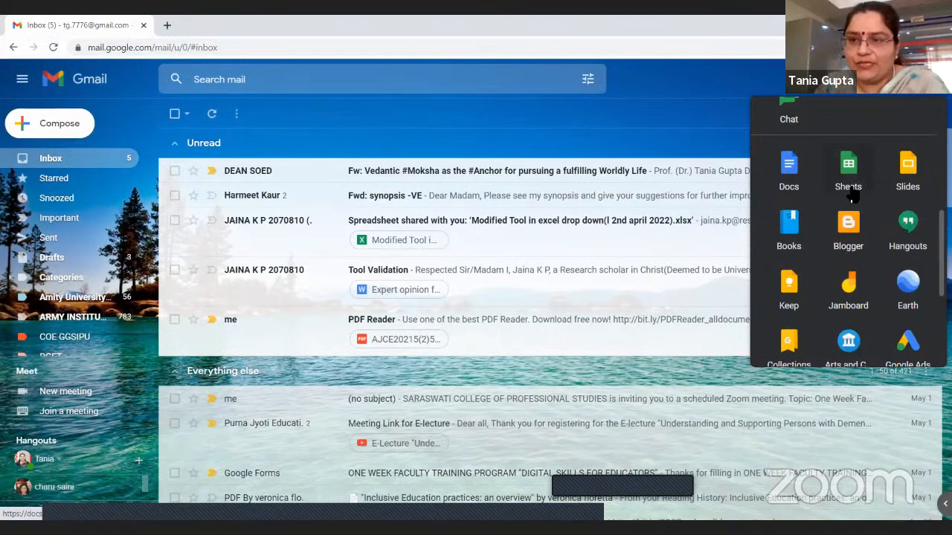
{"action": "left_click", "coordinate": [269, 144]}
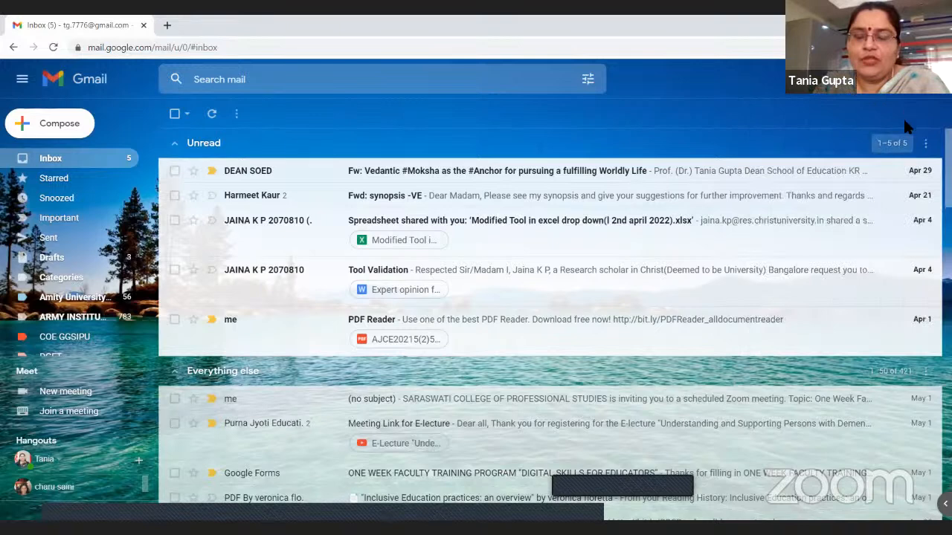
Open Google Sheets from the Google apps offered in the Gmail inbox
{"action": "left_click", "coordinate": [904, 92]}
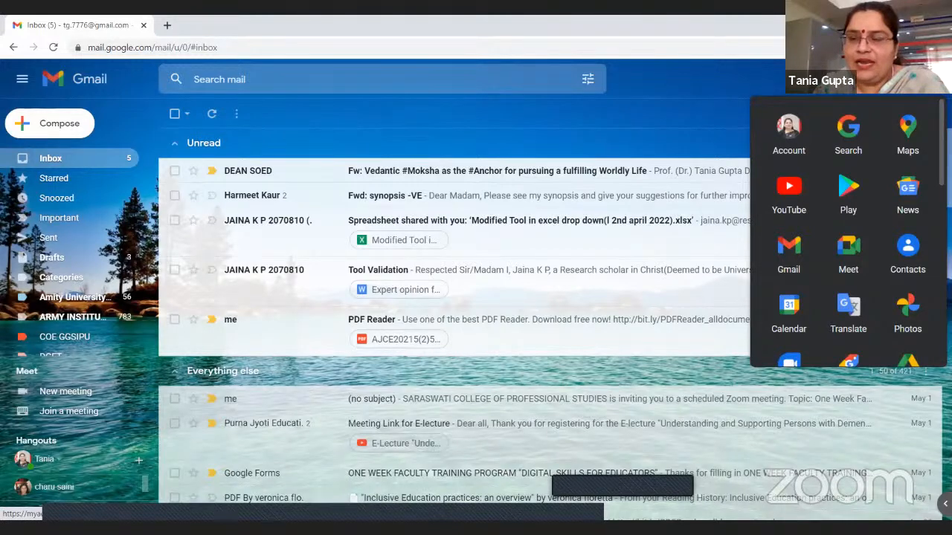
{"action": "scroll", "coordinate": [848, 230], "scroll_direction": "down", "scroll_amount": 5}
{"action": "left_click", "coordinate": [852, 195]}
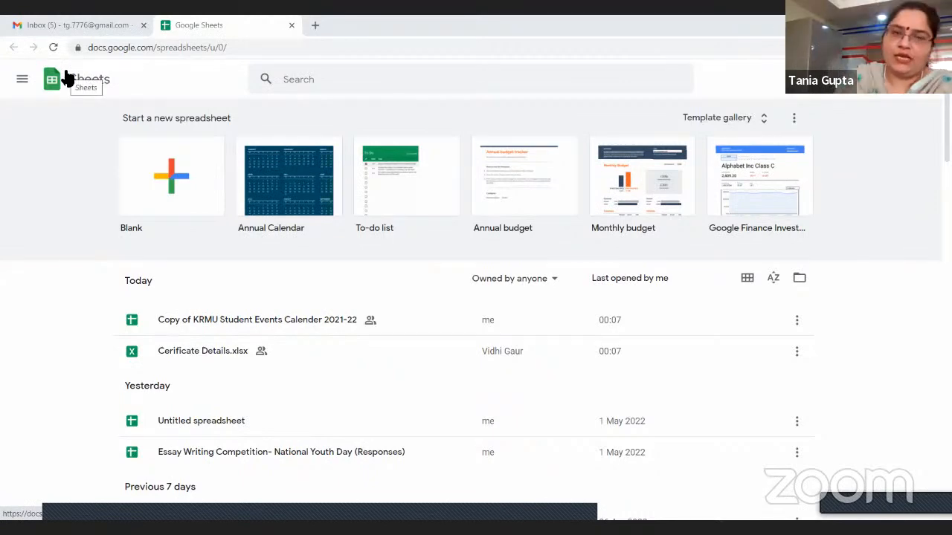
Look through the Sheets main menu's links to Docs, Slides, Forms and Drive, and return to the Sheets home page
{"action": "left_click", "coordinate": [22, 81]}
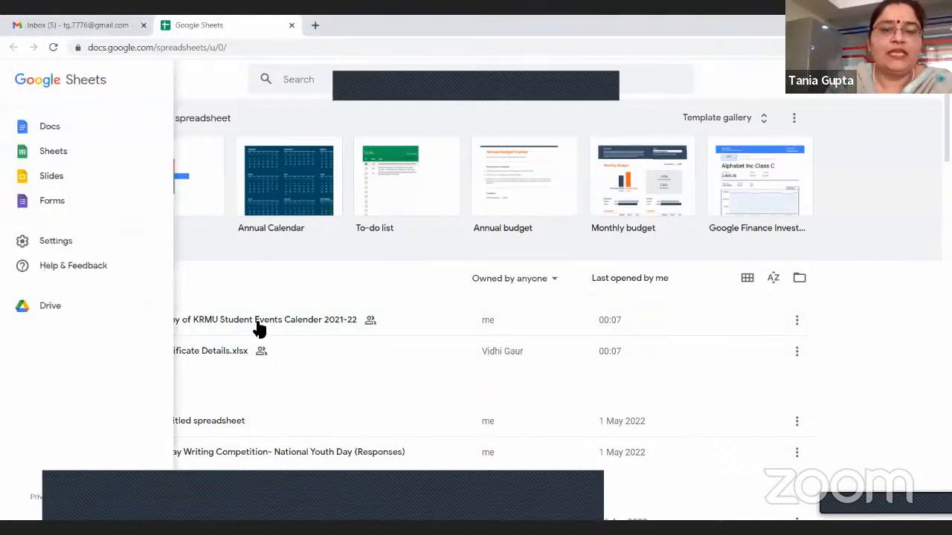
{"action": "left_click", "coordinate": [216, 298]}
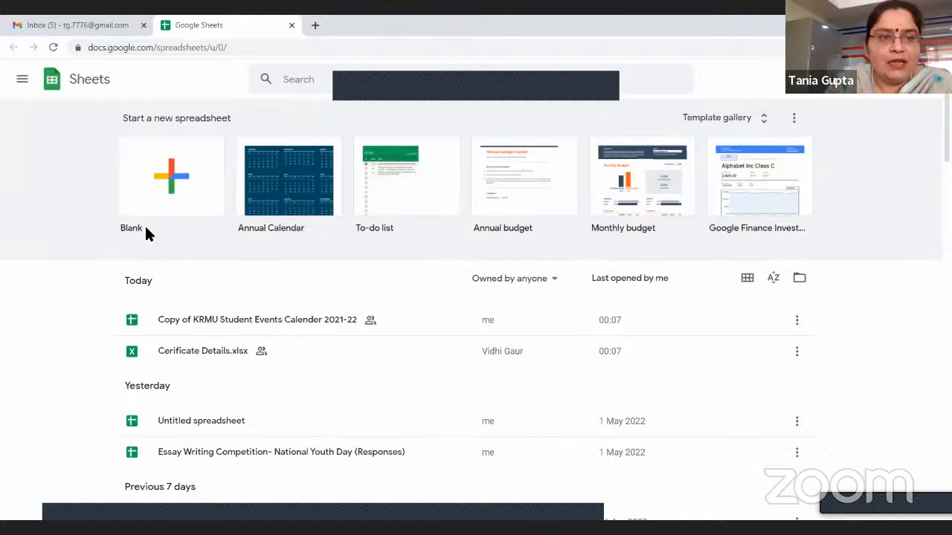
{"action": "left_click", "coordinate": [22, 79]}
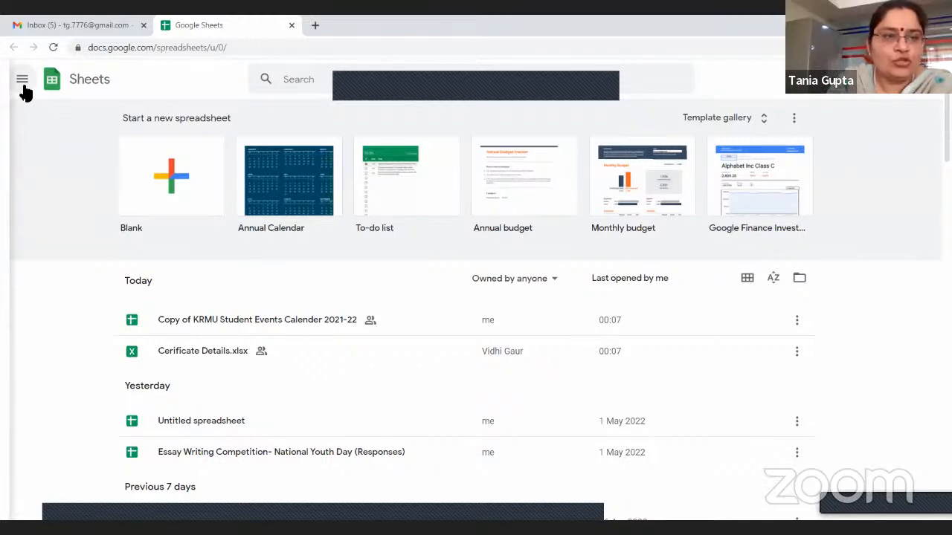
{"action": "left_click", "coordinate": [22, 82]}
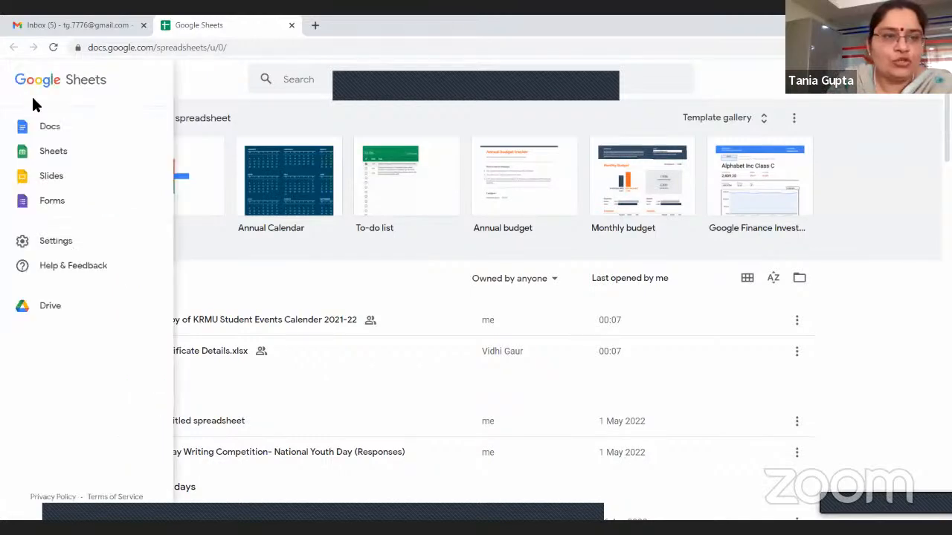
{"action": "left_click", "coordinate": [43, 159]}
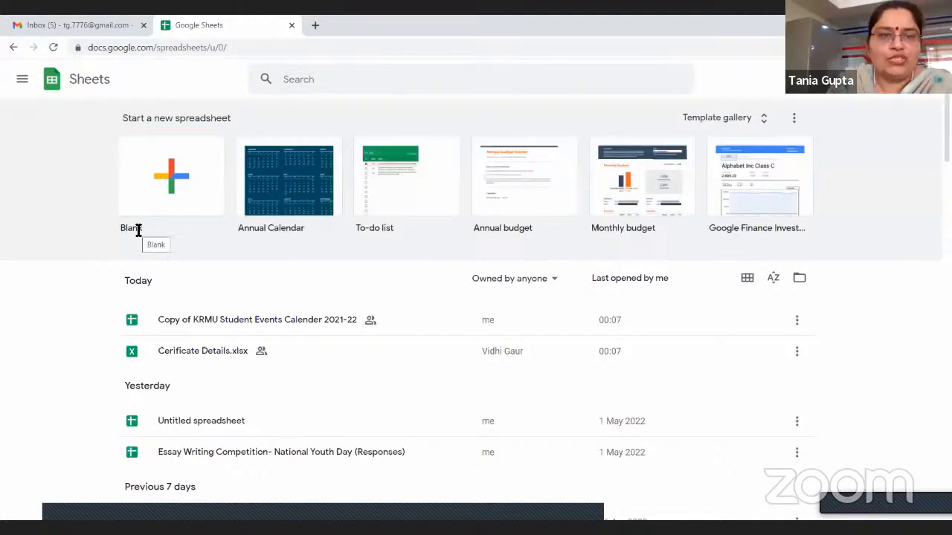
Create a blank spreadsheet from the Sheets home page, and go back to that page once it opens
{"action": "left_click", "coordinate": [155, 213]}
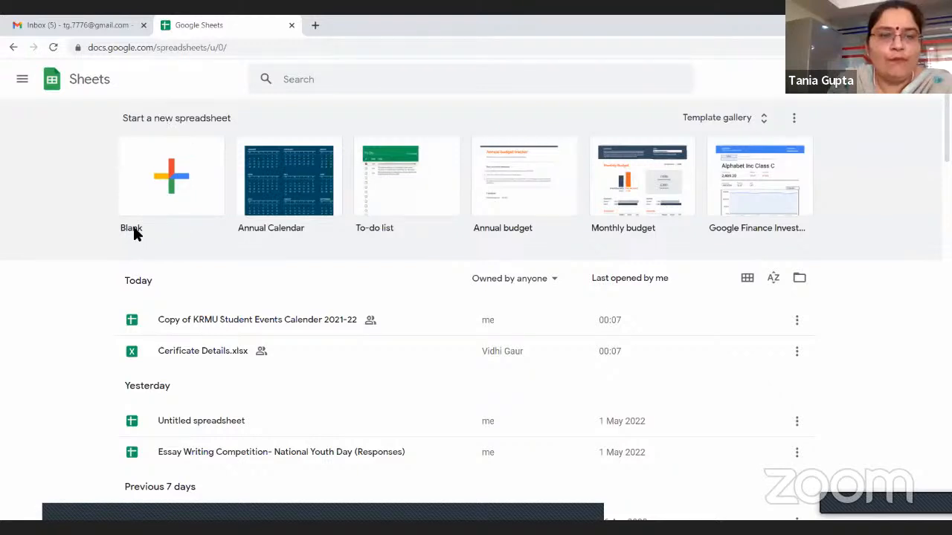
{"action": "left_click", "coordinate": [134, 232]}
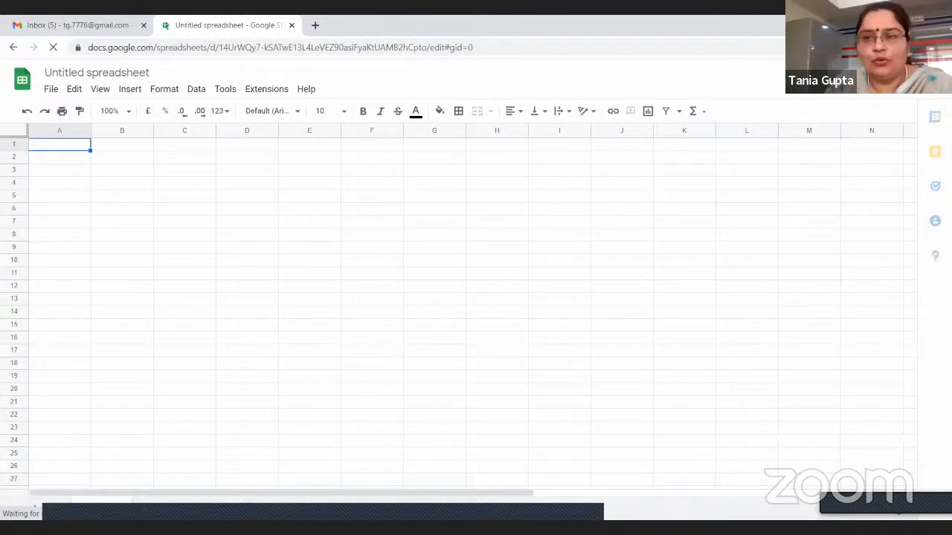
{"action": "left_click", "coordinate": [14, 47]}
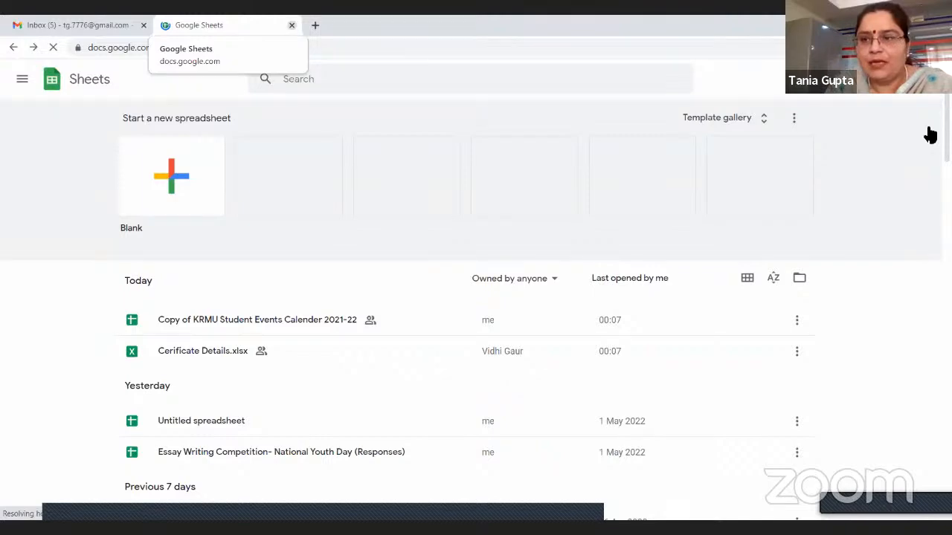
Create a blank Google Sheets spreadsheet from My Drive in Google Drive, and close the separate Sheets home tab
{"action": "left_click", "coordinate": [78, 25]}
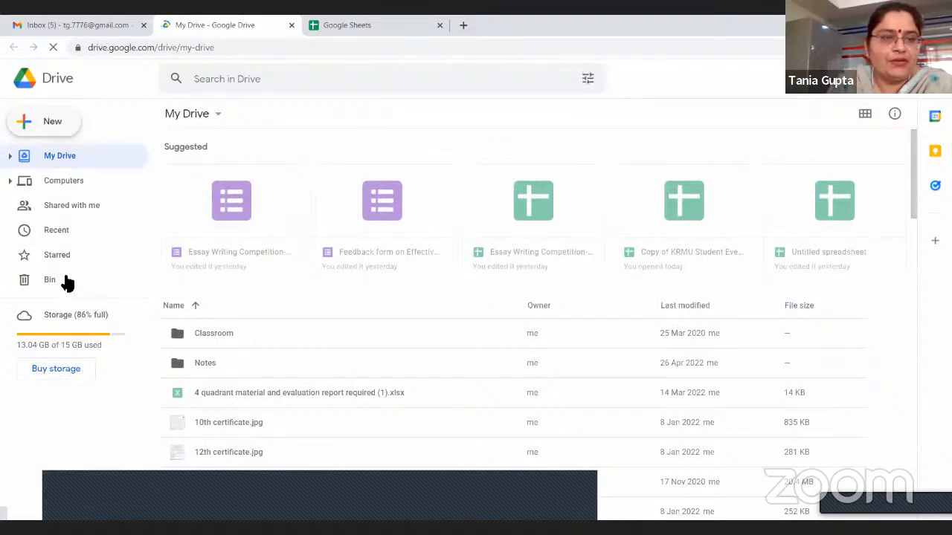
{"action": "left_click", "coordinate": [53, 121]}
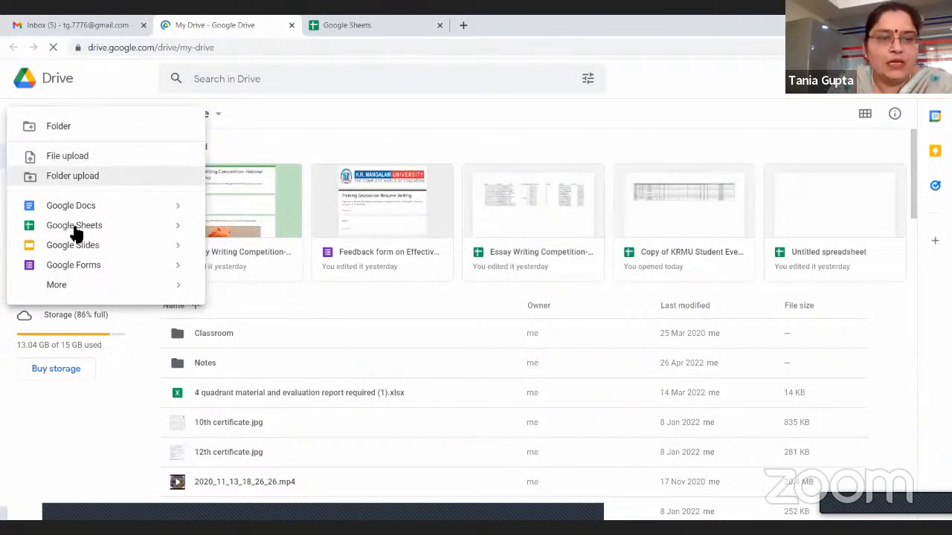
{"action": "left_click", "coordinate": [179, 234]}
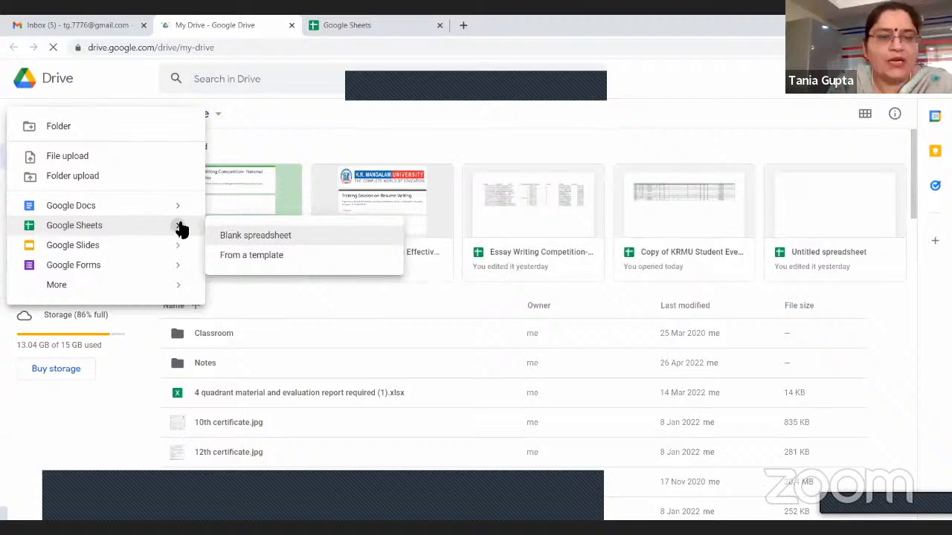
{"action": "left_click", "coordinate": [236, 233]}
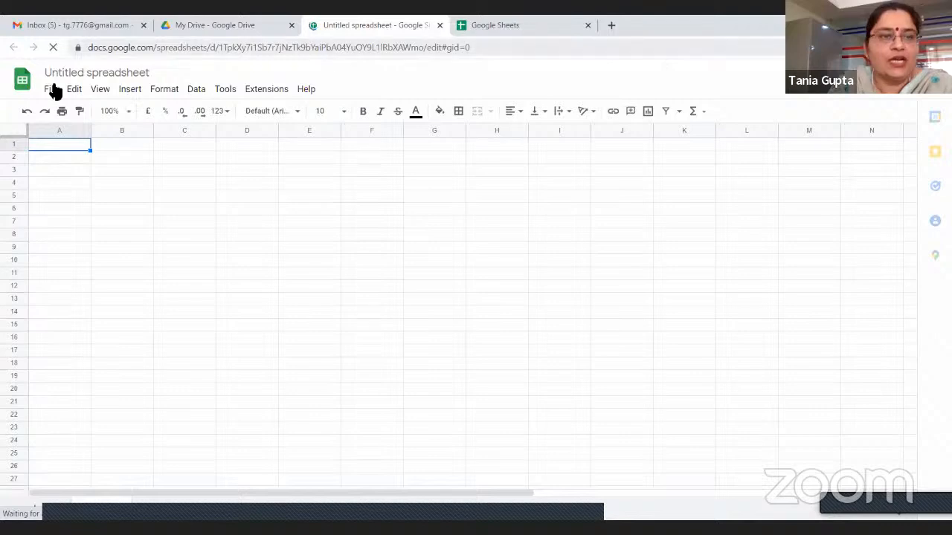
{"action": "left_click", "coordinate": [21, 80]}
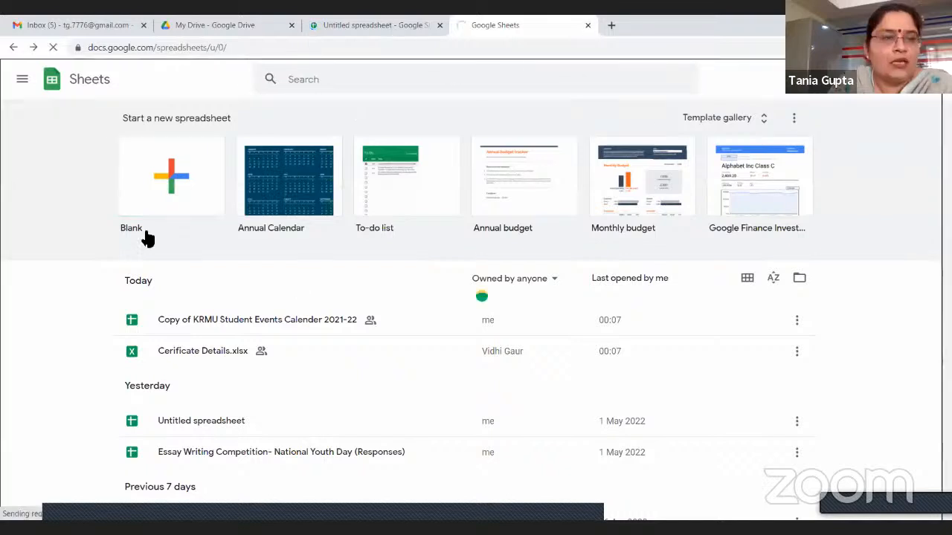
{"action": "key", "text": "ctrl+w"}
Start a new Google Sheets file from a template in Google Drive, opening the template gallery
{"action": "left_click", "coordinate": [43, 129]}
{"action": "mouse_move", "coordinate": [182, 227]}
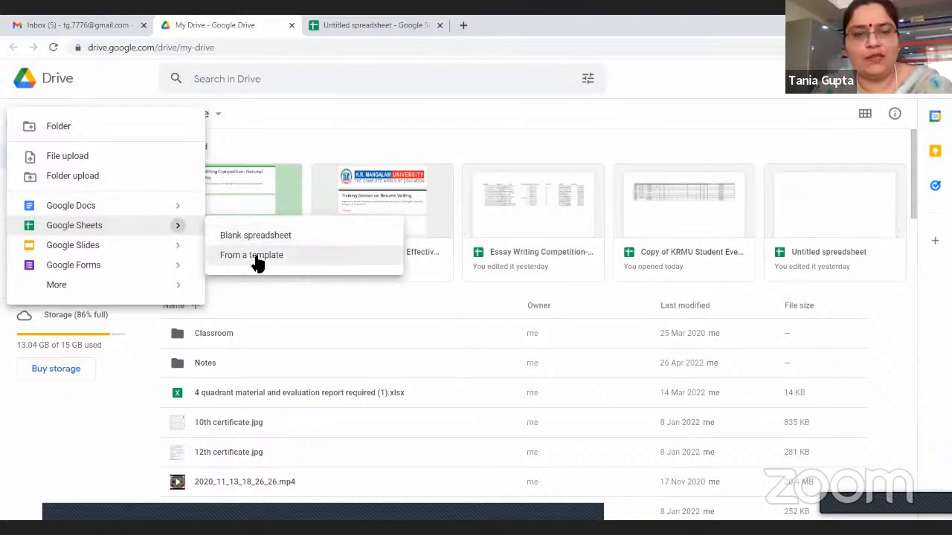
{"action": "left_click", "coordinate": [253, 257]}
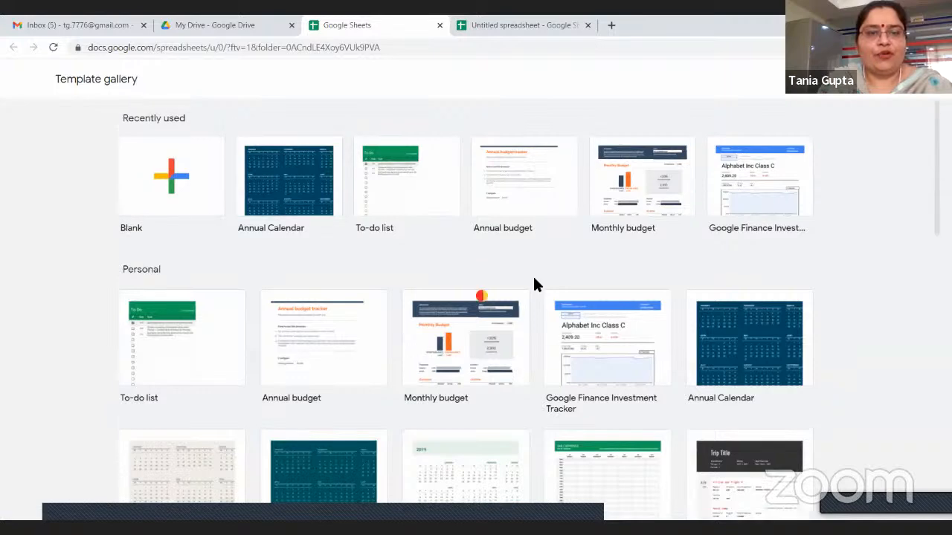
Create a spreadsheet from the Annual Calendar template, select dates in January, and return to the template gallery
{"action": "left_click", "coordinate": [288, 227]}
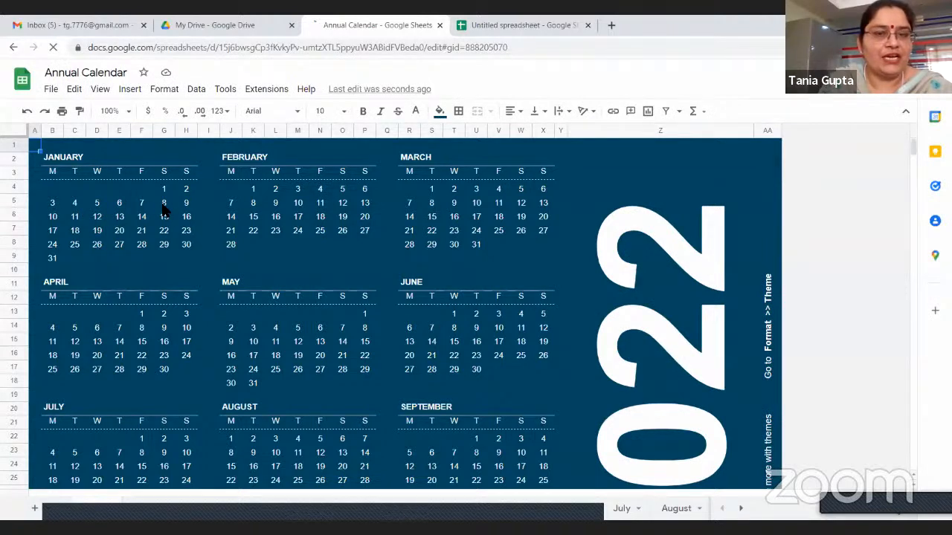
{"action": "left_click", "coordinate": [56, 219]}
{"action": "left_click", "coordinate": [77, 218]}
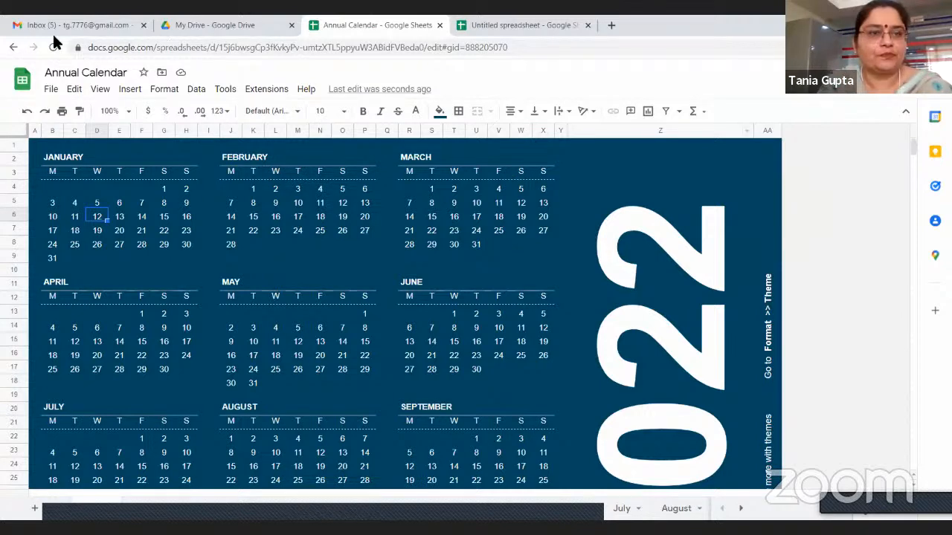
{"action": "left_click", "coordinate": [13, 51]}
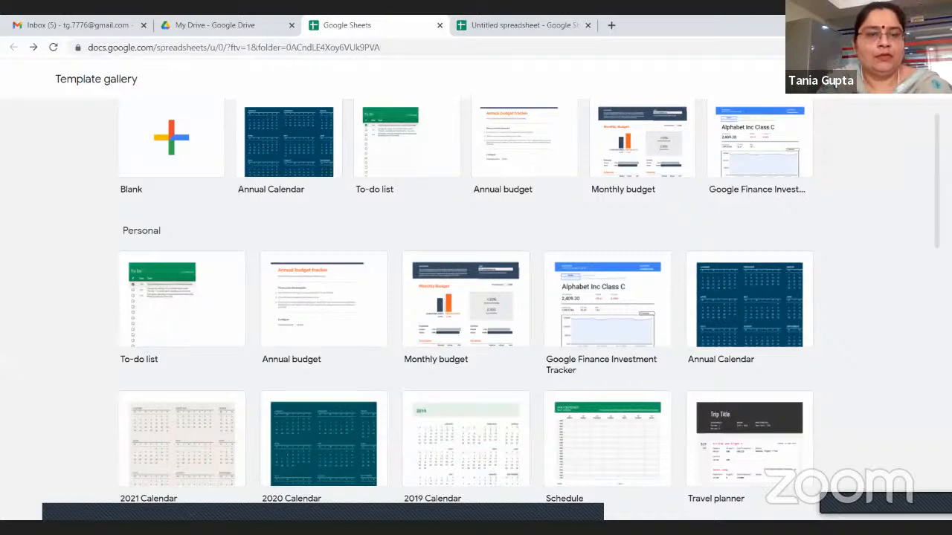
Examine the spreadsheet templates in the gallery's Personal, Work, Project management and Education sections
{"action": "scroll", "coordinate": [150, 273], "scroll_direction": "down", "scroll_amount": 2}
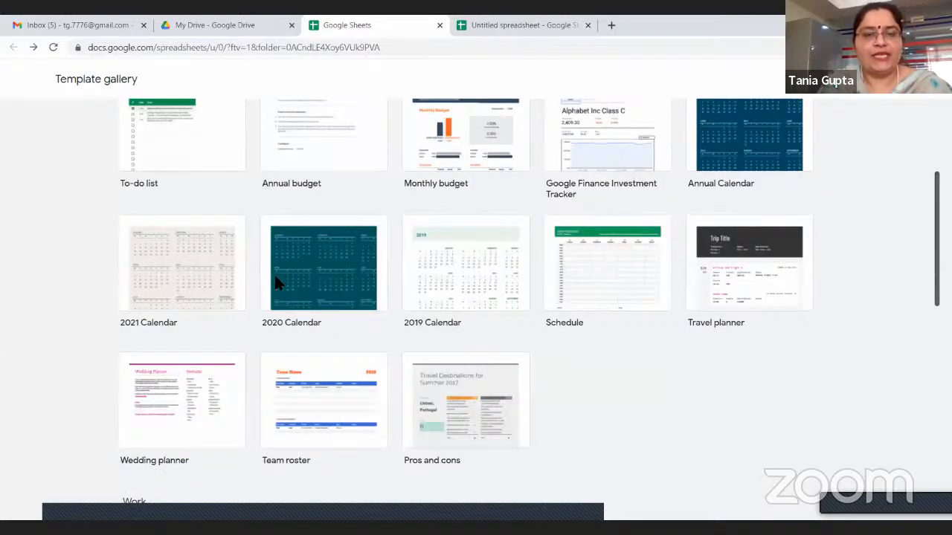
{"action": "scroll", "coordinate": [275, 283], "scroll_direction": "down", "scroll_amount": 2}
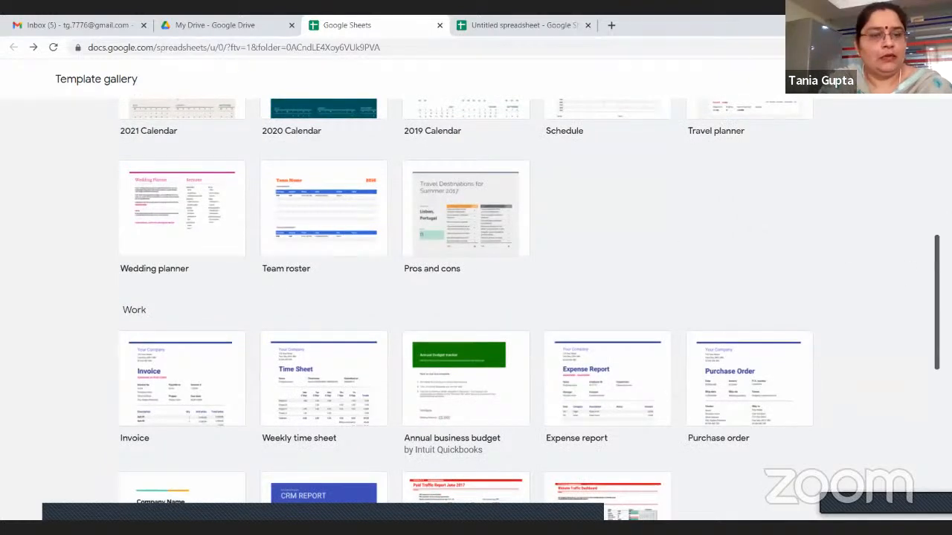
{"action": "scroll", "coordinate": [138, 246], "scroll_direction": "down", "scroll_amount": 2}
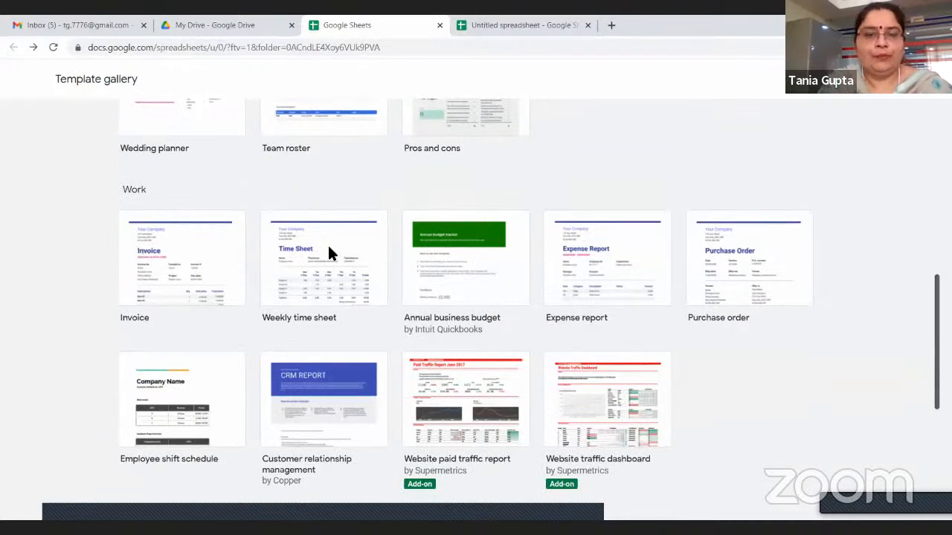
{"action": "scroll", "coordinate": [327, 248], "scroll_direction": "down", "scroll_amount": 1}
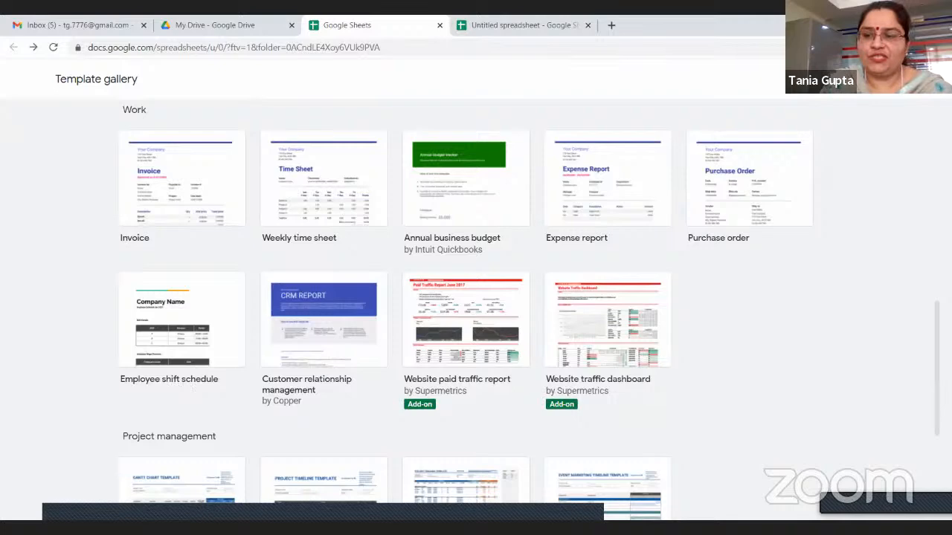
{"action": "scroll", "coordinate": [476, 298], "scroll_direction": "down", "scroll_amount": 2}
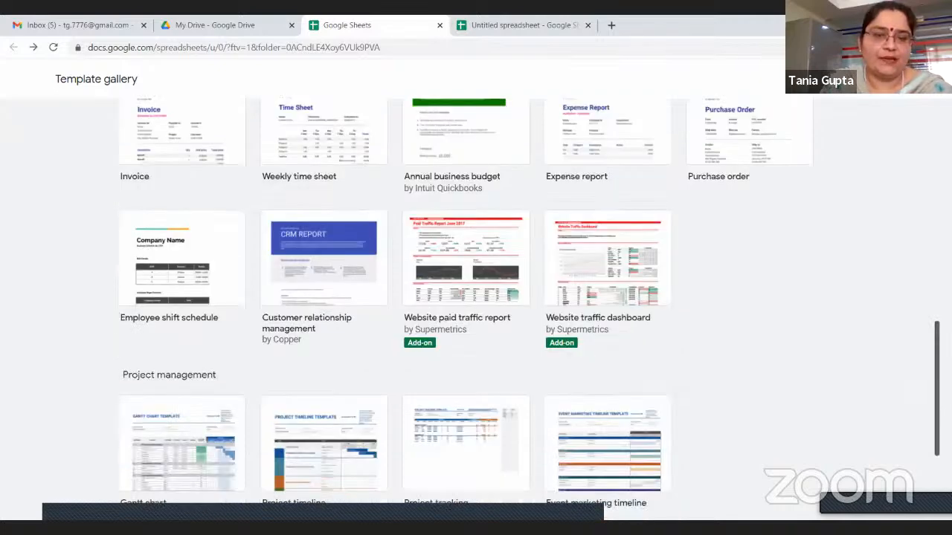
{"action": "scroll", "coordinate": [476, 297], "scroll_direction": "down", "scroll_amount": 1}
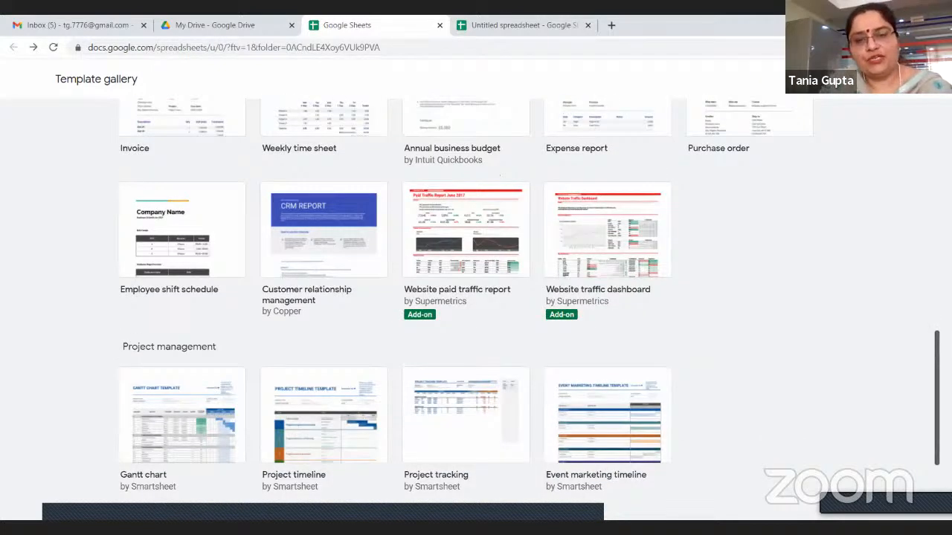
{"action": "scroll", "coordinate": [834, 379], "scroll_direction": "down", "scroll_amount": 1}
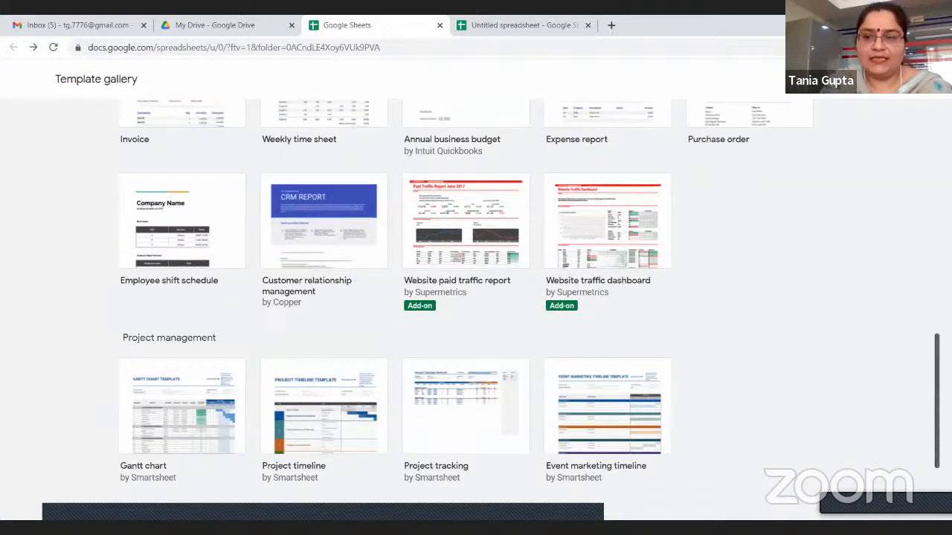
{"action": "scroll", "coordinate": [852, 401], "scroll_direction": "down", "scroll_amount": 5}
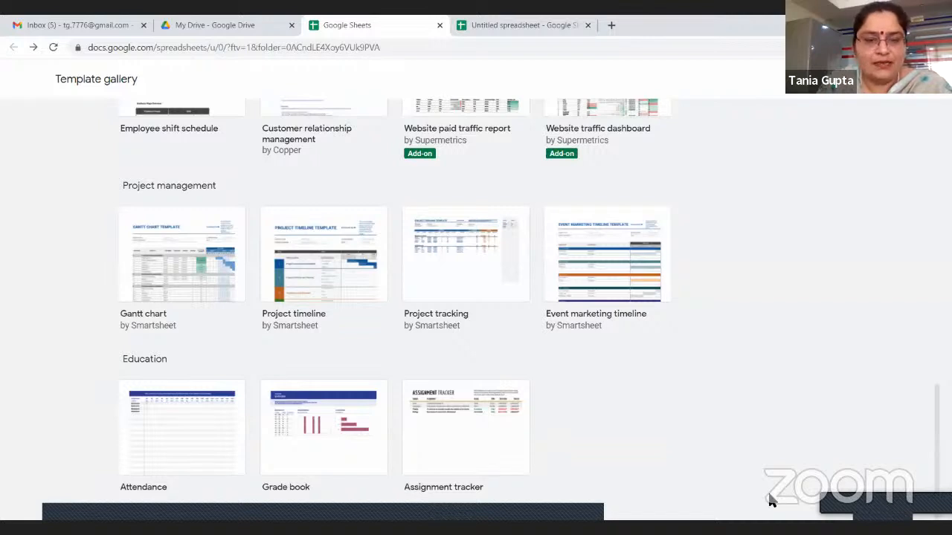
Create a spreadsheet from the Attendance template in the Education section and enter the teacher's name in cell B3
{"action": "left_click", "coordinate": [242, 449]}
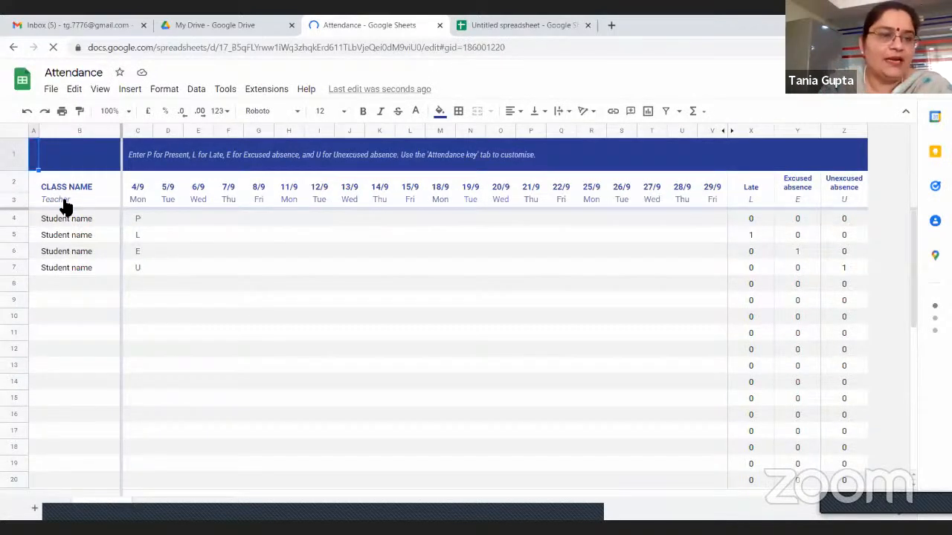
{"action": "left_click", "coordinate": [66, 207]}
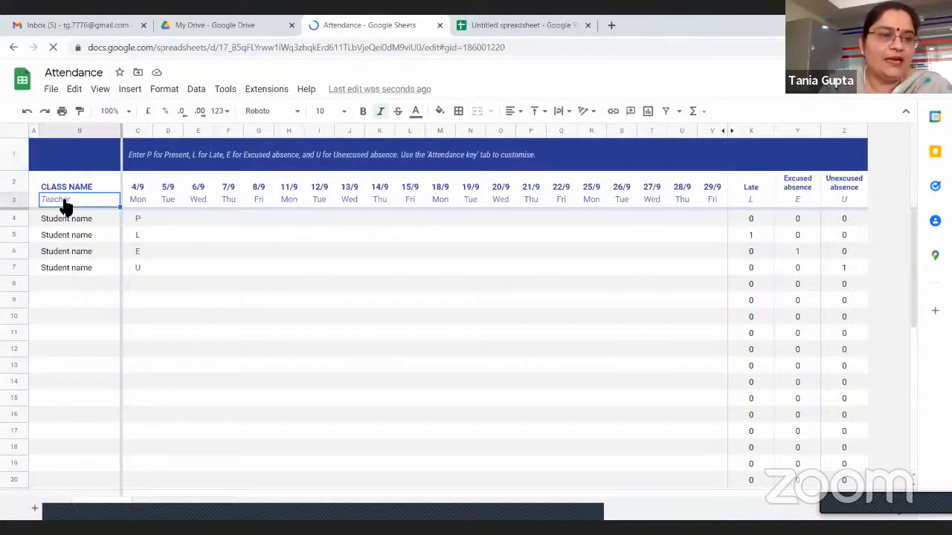
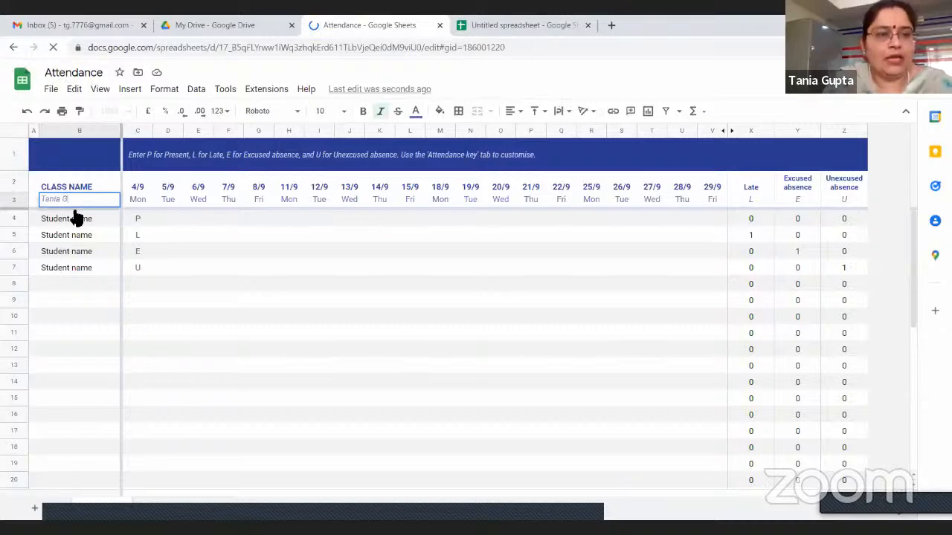
{"action": "key", "text": "Return"}
Enter the first three students' names in cells B4, B5 and B6 of the Attendance sheet
{"action": "type", "text": "Asha"}
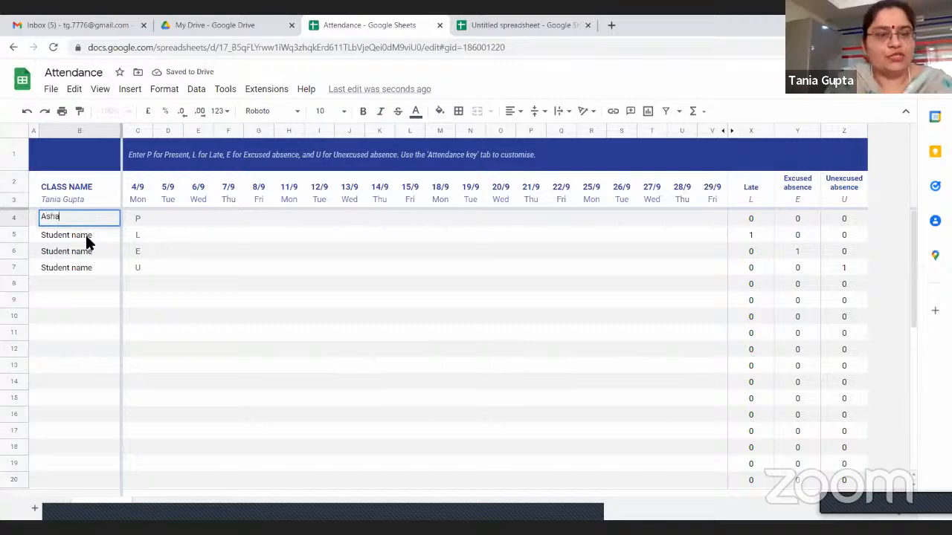
{"action": "left_click", "coordinate": [87, 236]}
{"action": "type", "text": "Simran"}
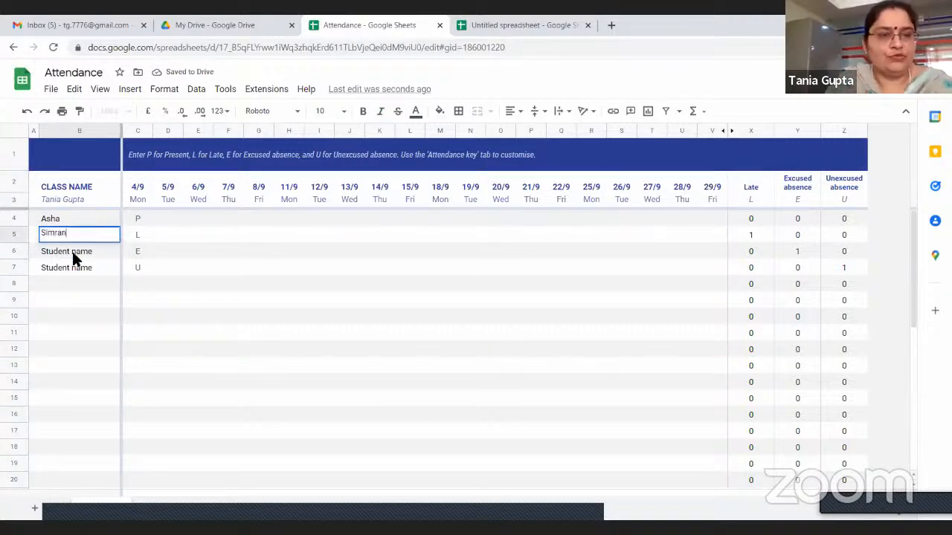
{"action": "key", "text": "Return"}
{"action": "type", "text": "Abhat"}
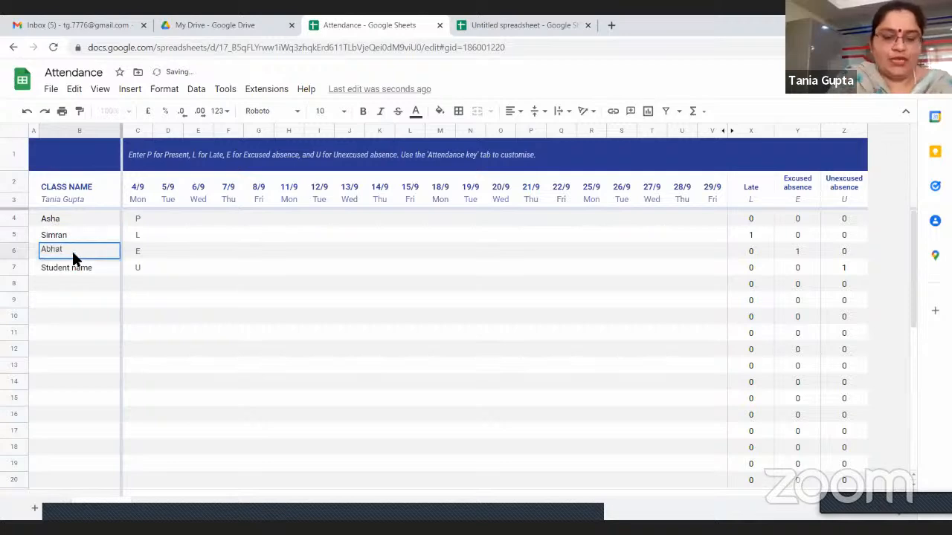
{"action": "key", "text": "BackSpace"}
{"action": "type", "text": "y"}
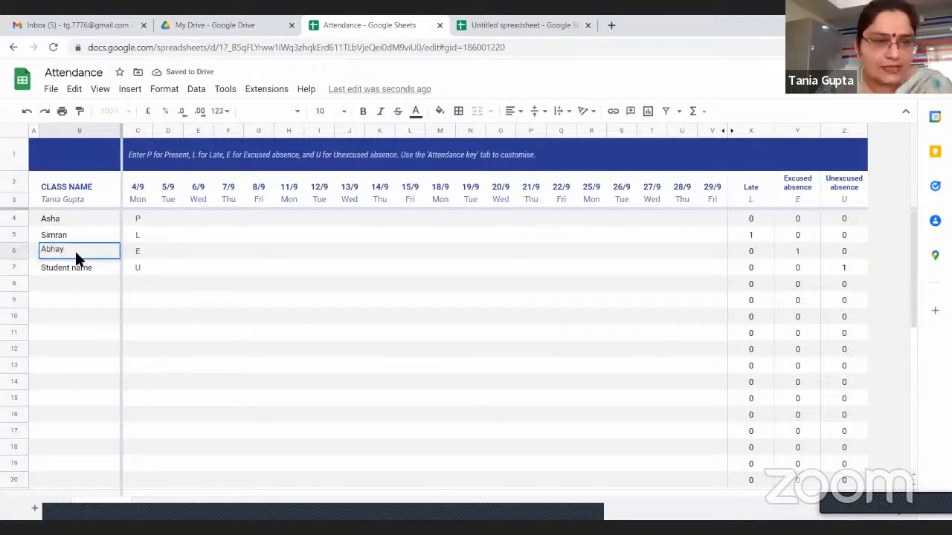
Examine the calendar pickers of the date headers in C2, E2 and G2, leaving the dates as they are, and select cell C4
{"action": "double_click", "coordinate": [141, 190]}
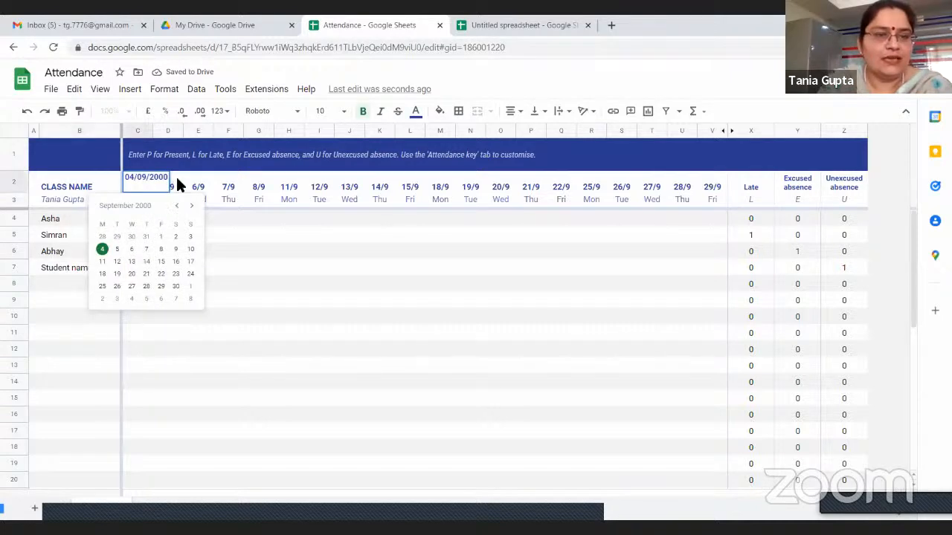
{"action": "double_click", "coordinate": [199, 183]}
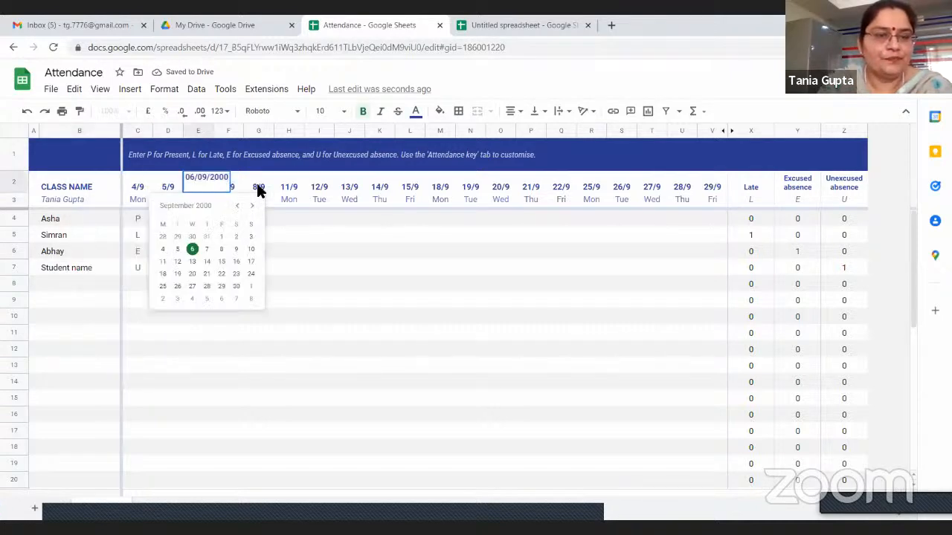
{"action": "double_click", "coordinate": [259, 191]}
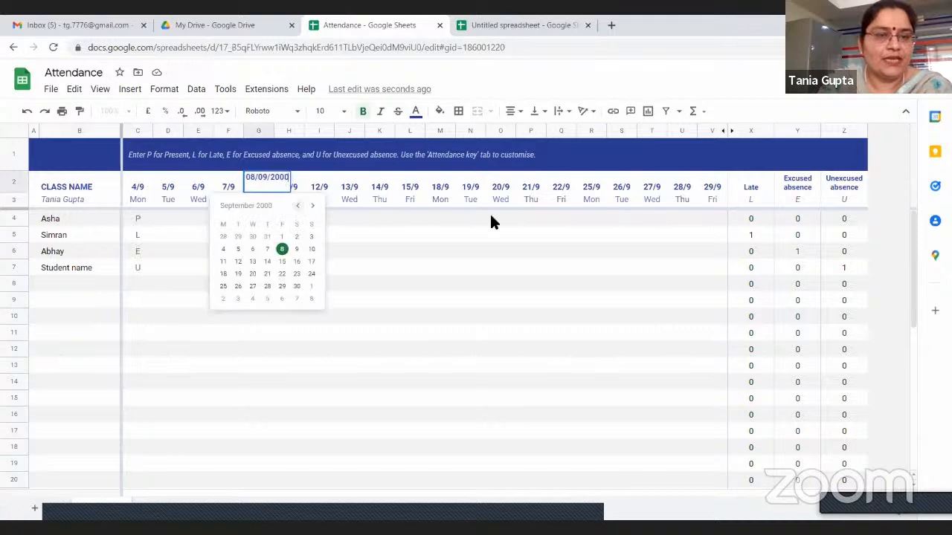
{"action": "left_click", "coordinate": [150, 220]}
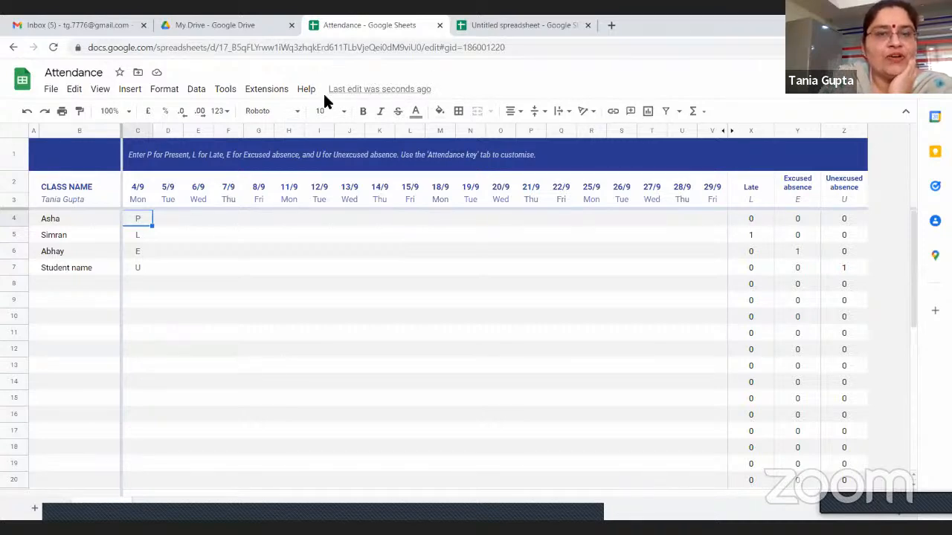
Replace the student's name in cell B6 with another student's first name
{"action": "double_click", "coordinate": [59, 252]}
{"action": "key", "text": "BackSpace"}
{"action": "key", "text": "BackSpace"}
{"action": "key", "text": "BackSpace"}
{"action": "key", "text": "BackSpace"}
{"action": "key", "text": "BackSpace"}
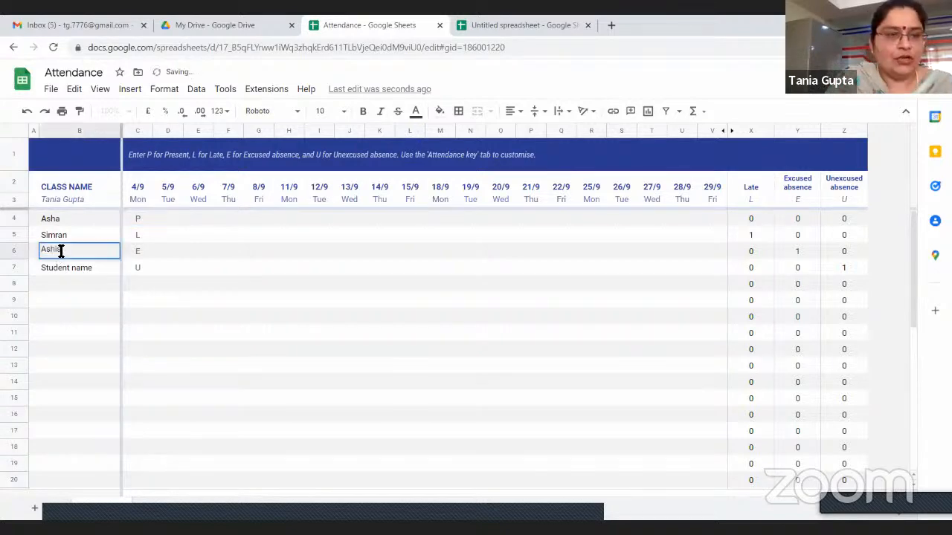
{"action": "type", "text": "Ashish"}
{"action": "left_click", "coordinate": [81, 297]}
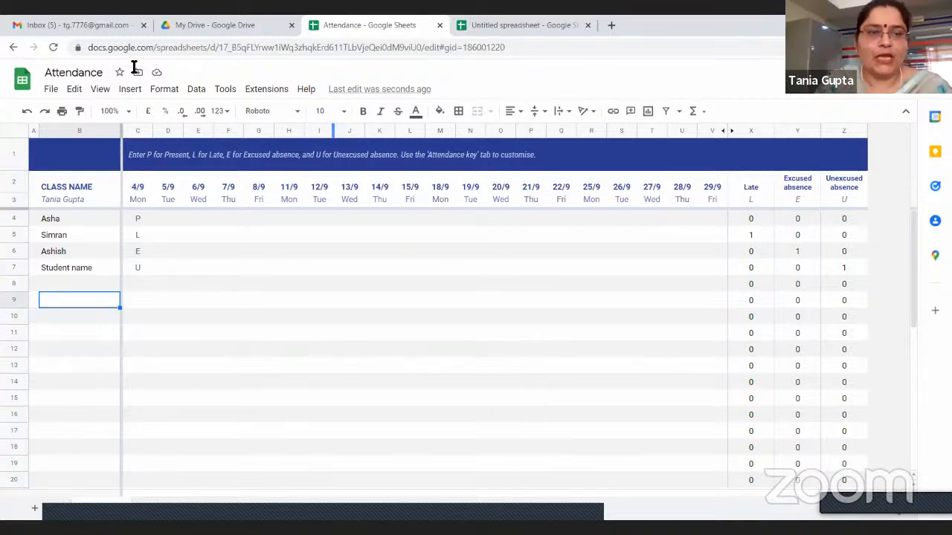
Close the Attendance template tab, create a blank Google Sheets spreadsheet from Google Drive, and close the older untitled spreadsheet
{"action": "left_click", "coordinate": [13, 47]}
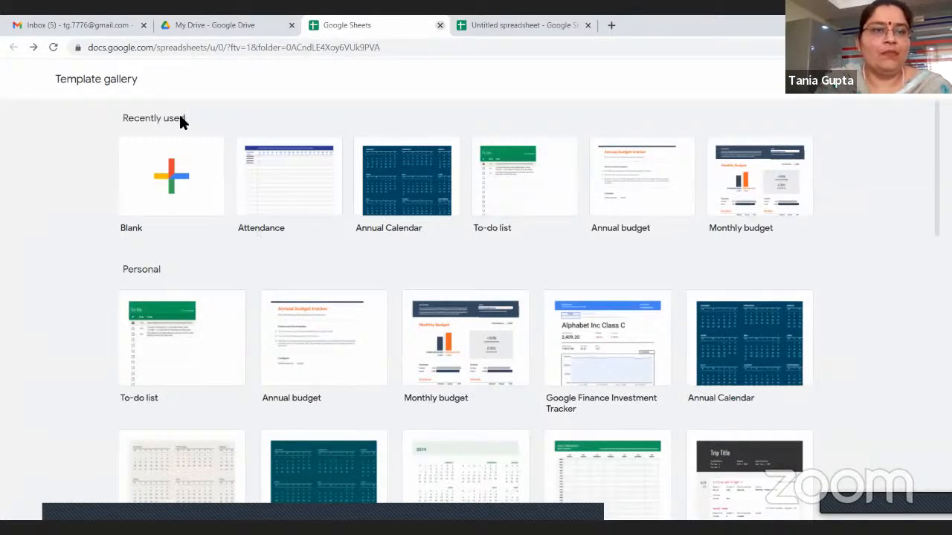
{"action": "key", "text": "ctrl+w"}
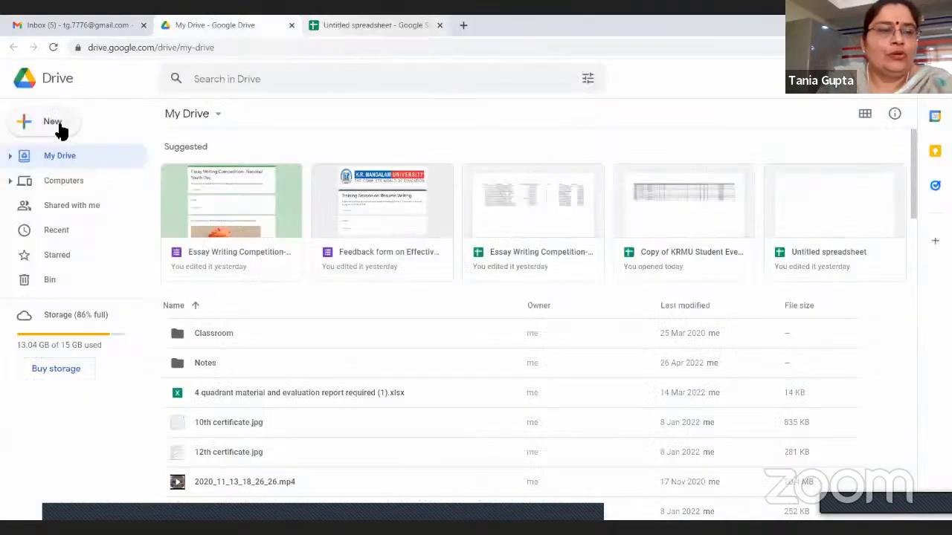
{"action": "left_click", "coordinate": [61, 128]}
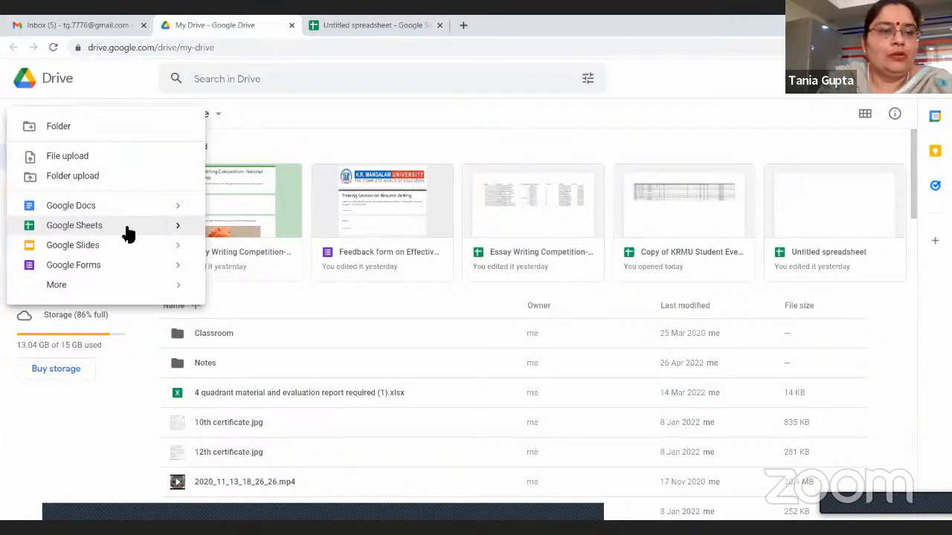
{"action": "mouse_move", "coordinate": [180, 232]}
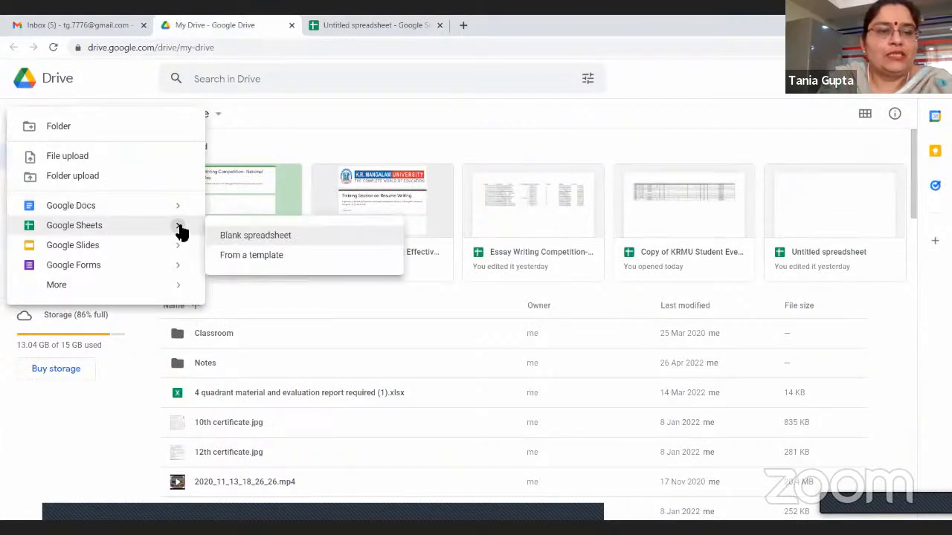
{"action": "left_click", "coordinate": [245, 236]}
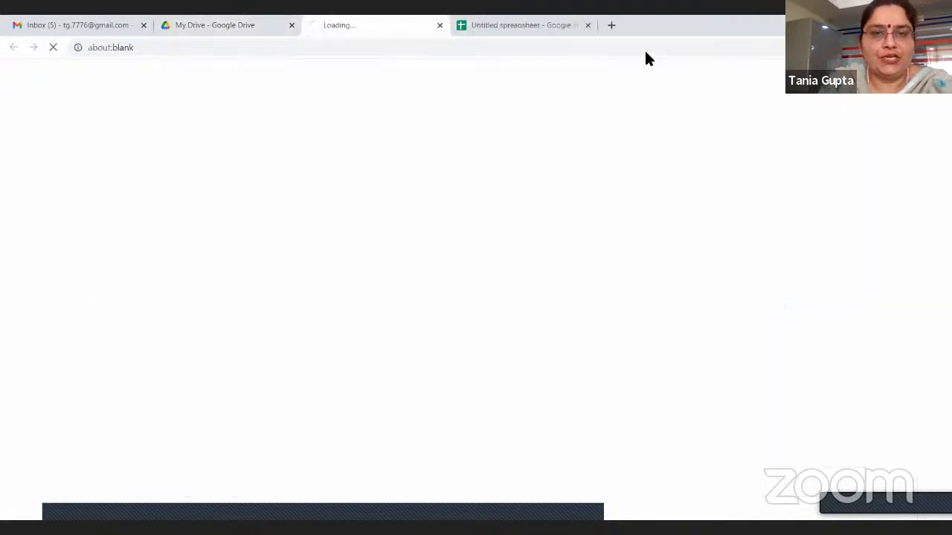
{"action": "left_click", "coordinate": [588, 24]}
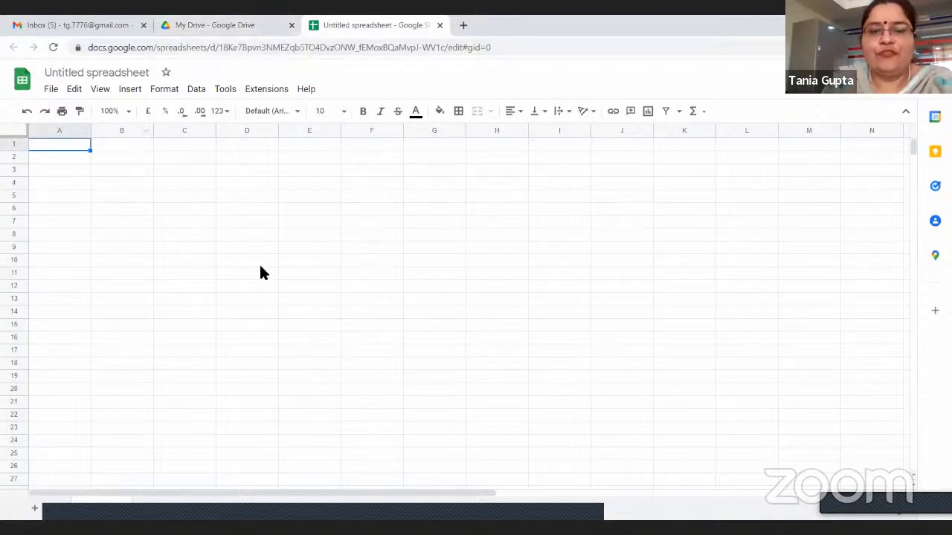
Rename the blank spreadsheet as "Internal Awards List-Mid Semester Examination April 2022"
{"action": "left_click", "coordinate": [133, 73]}
{"action": "left_click", "coordinate": [132, 167]}
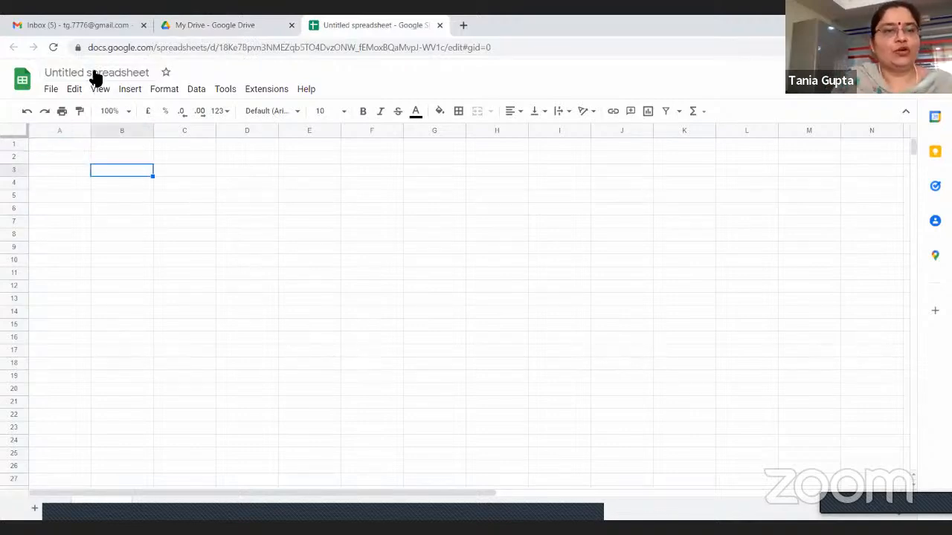
{"action": "left_click", "coordinate": [94, 73]}
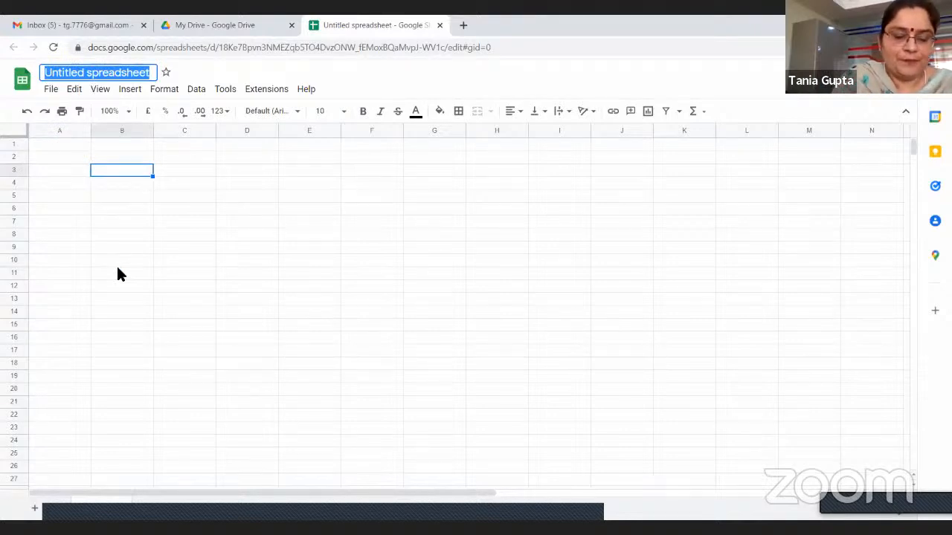
{"action": "type", "text": "Internal"}
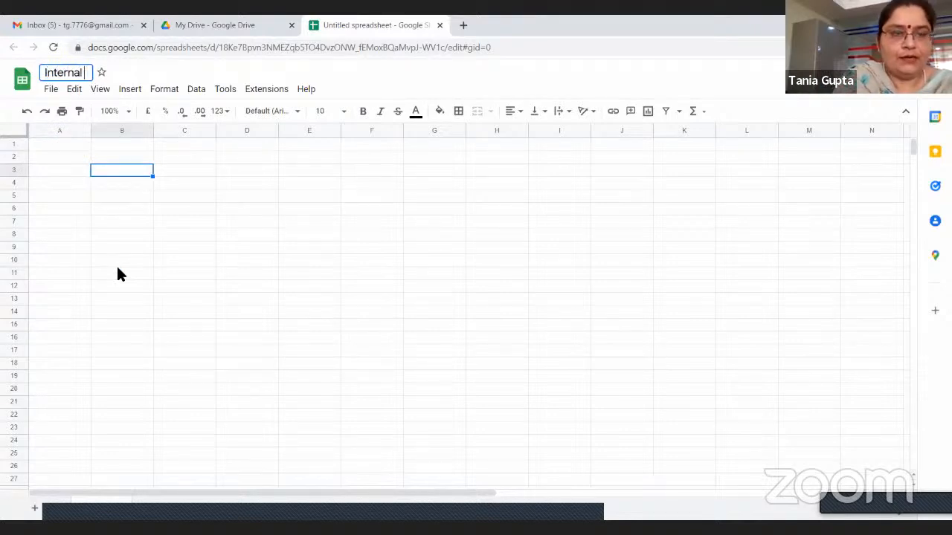
{"action": "type", "text": " Awa"}
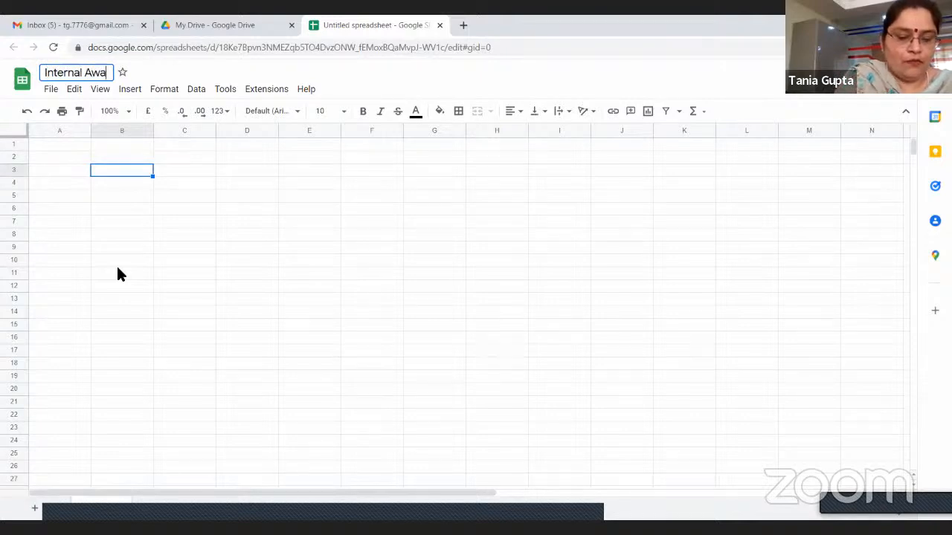
{"action": "type", "text": "rds"}
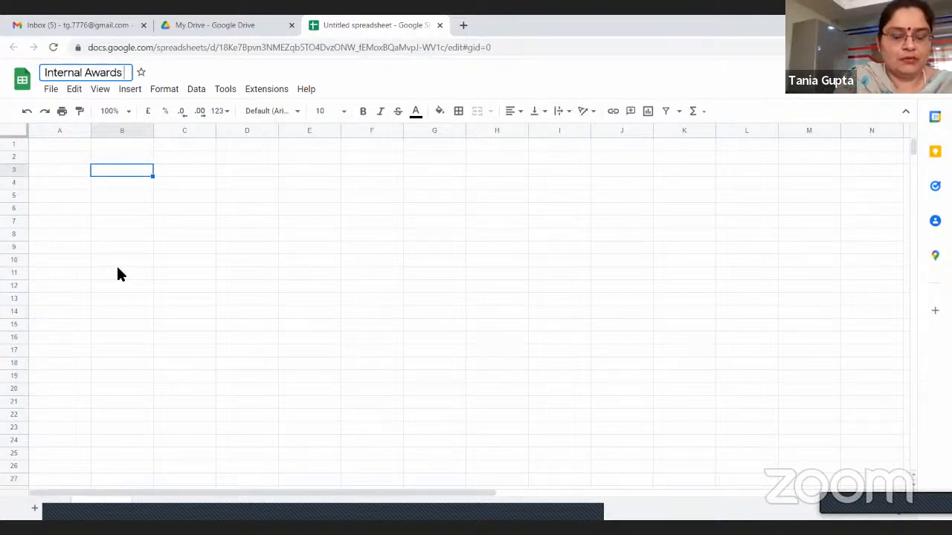
{"action": "type", "text": " Li"}
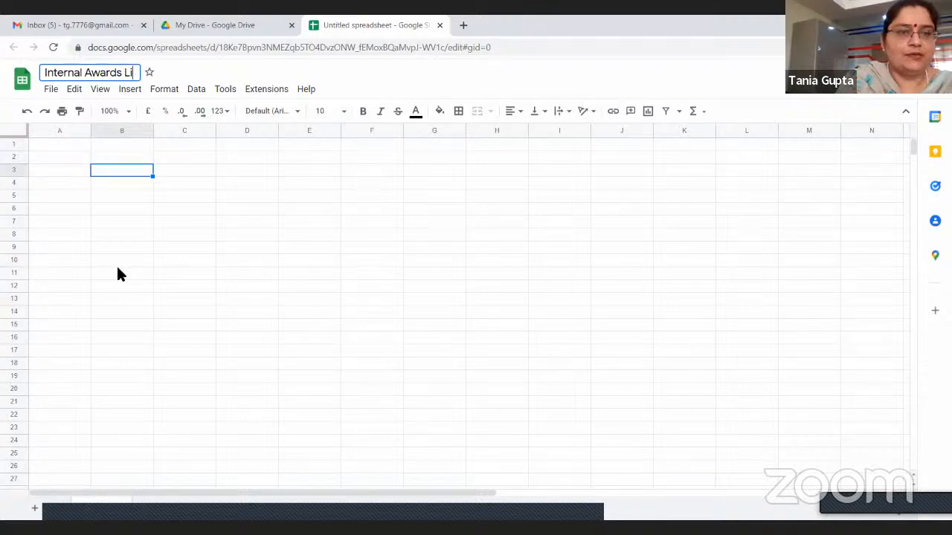
{"action": "type", "text": "st-"}
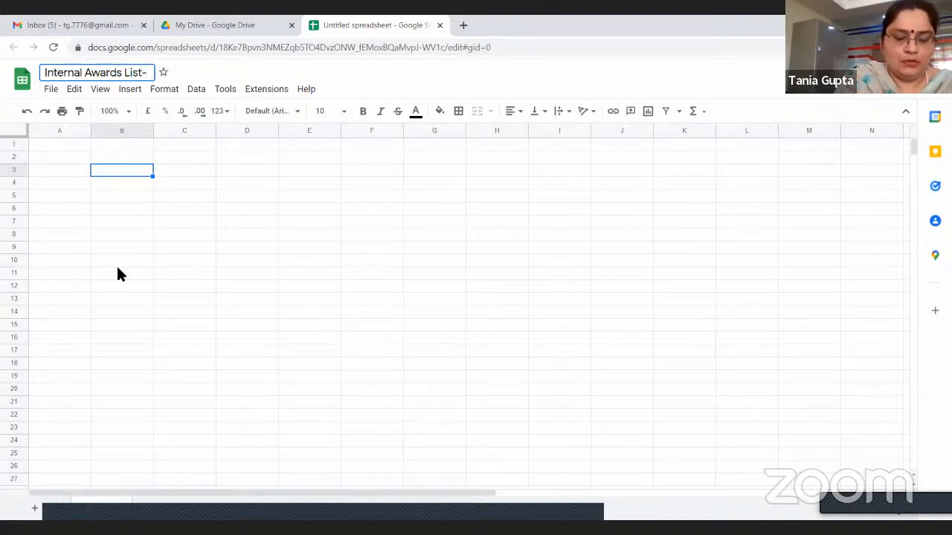
{"action": "type", "text": "Mid Sem"}
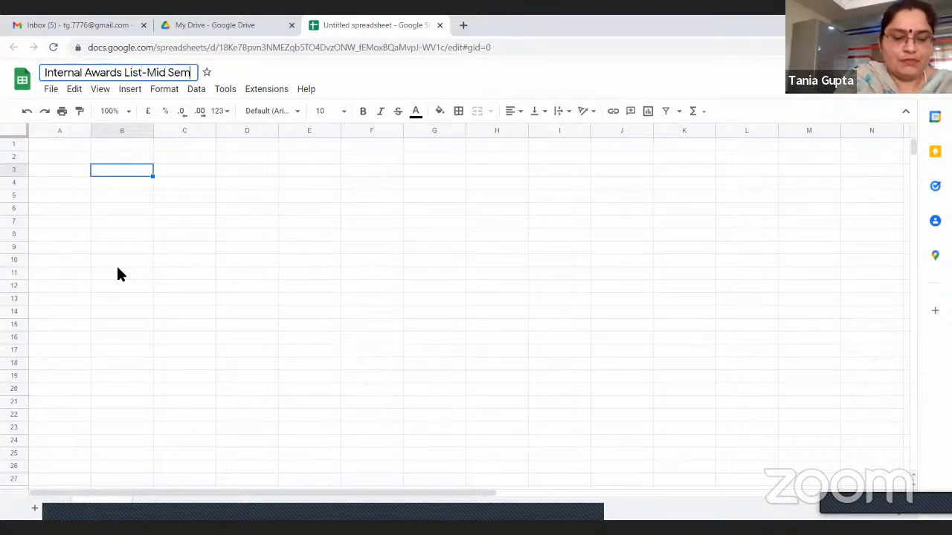
{"action": "type", "text": "ester Exami"}
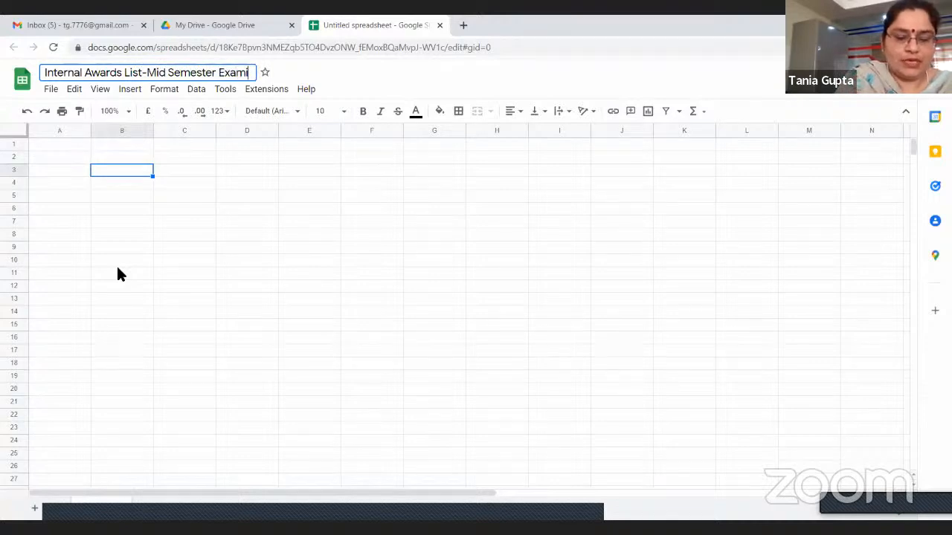
{"action": "type", "text": "nation April 20"}
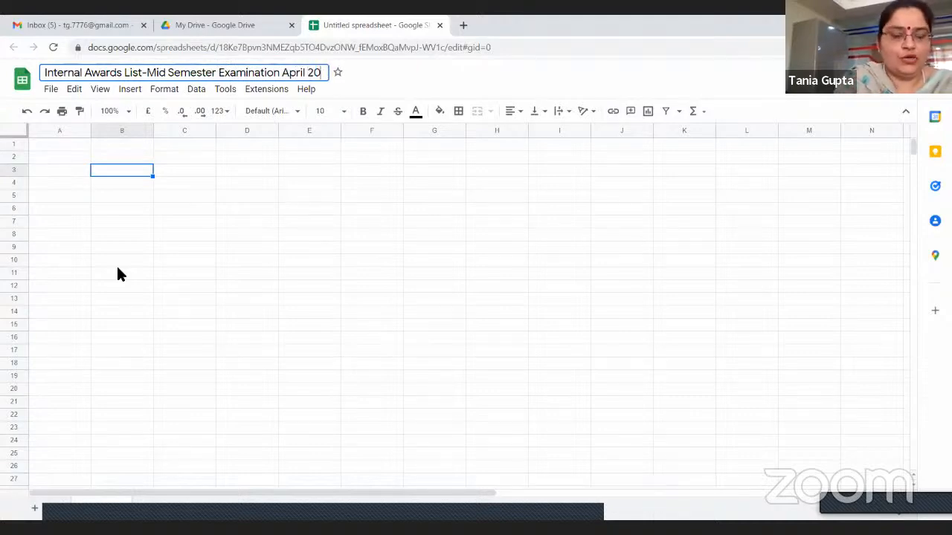
{"action": "type", "text": "22"}
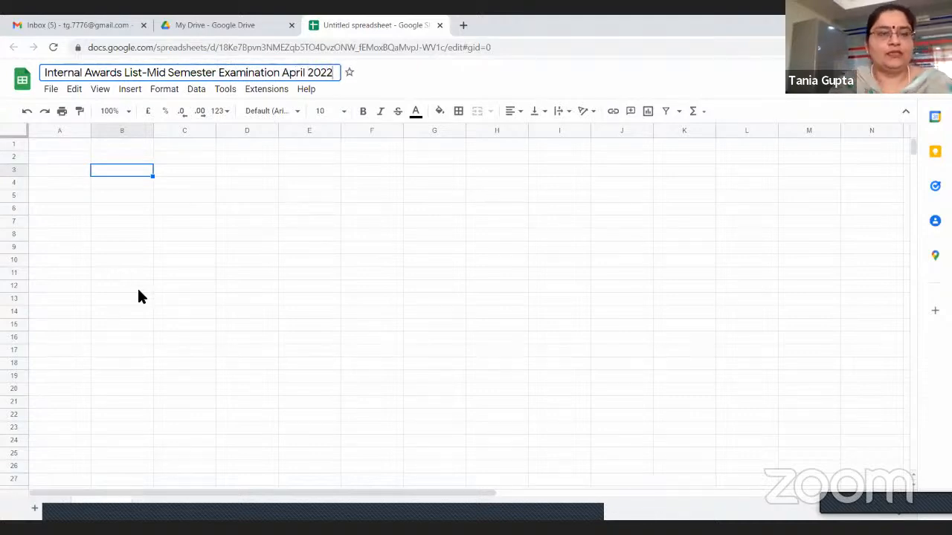
{"action": "key", "text": "Return"}
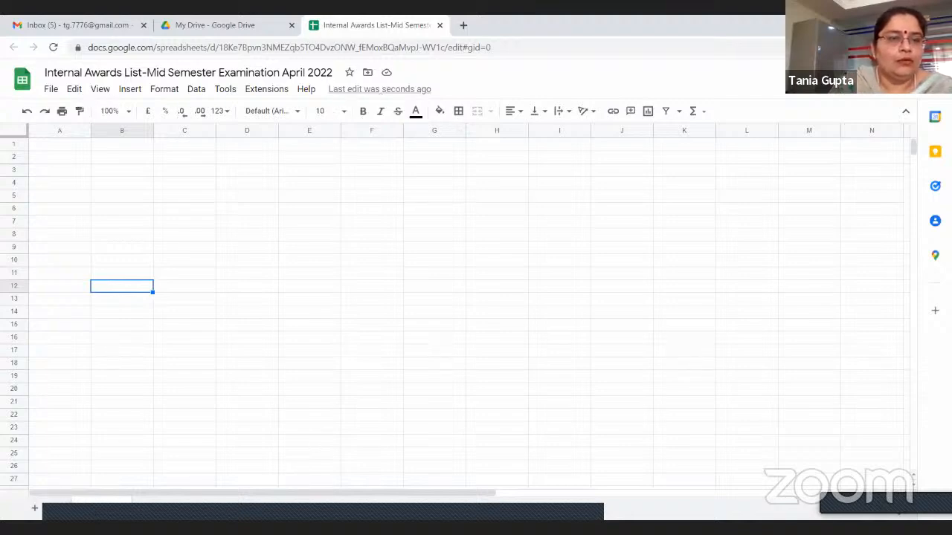
Rename the spreadsheet's only sheet and select cell C26 in the grid
{"action": "right_click", "coordinate": [125, 515]}
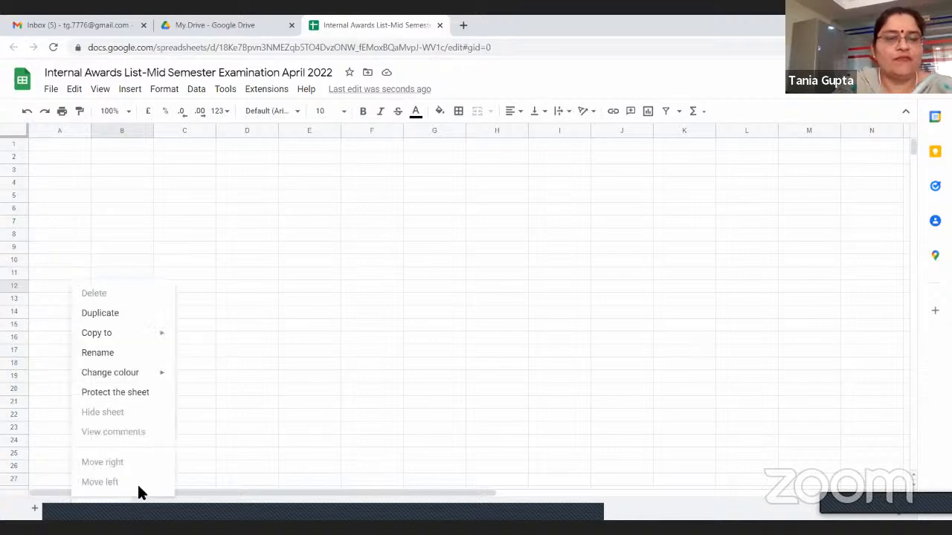
{"action": "left_click", "coordinate": [103, 355]}
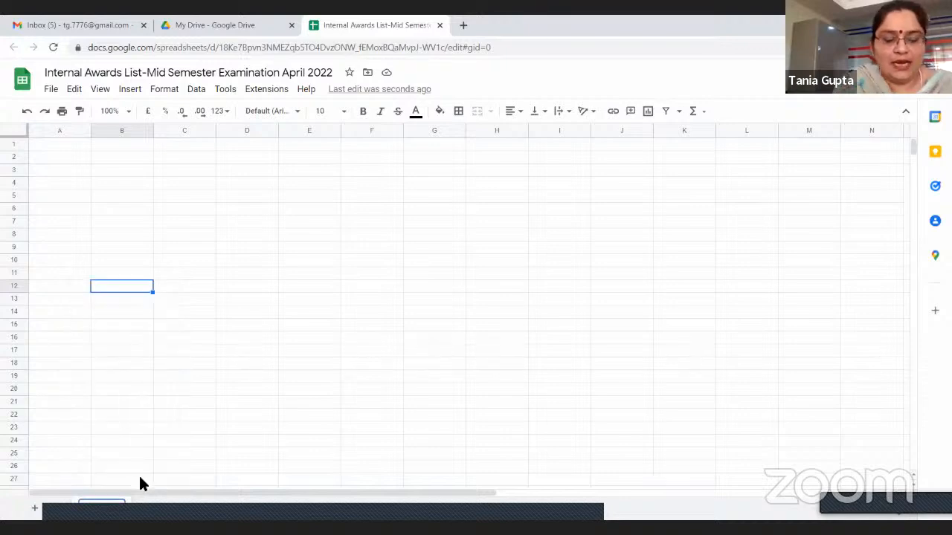
{"action": "type", "text": "In"}
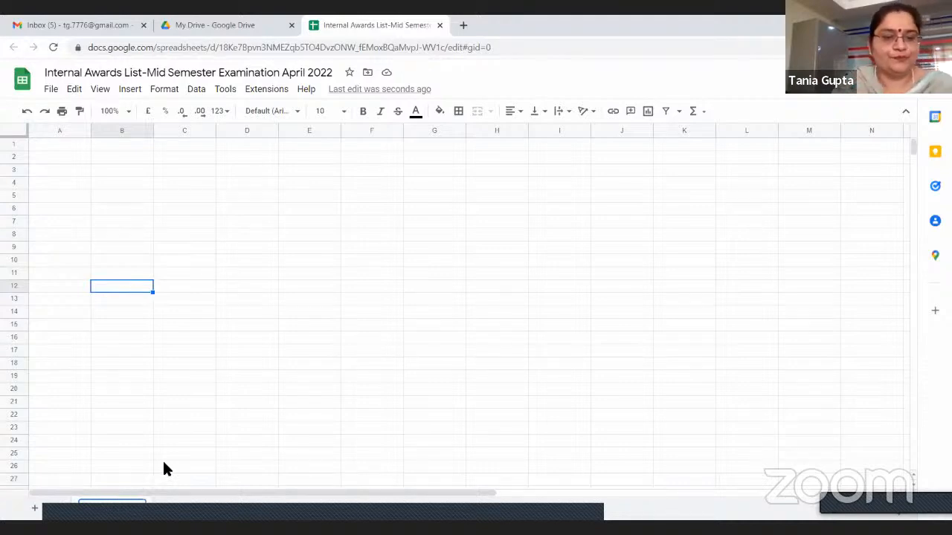
{"action": "left_click", "coordinate": [167, 466]}
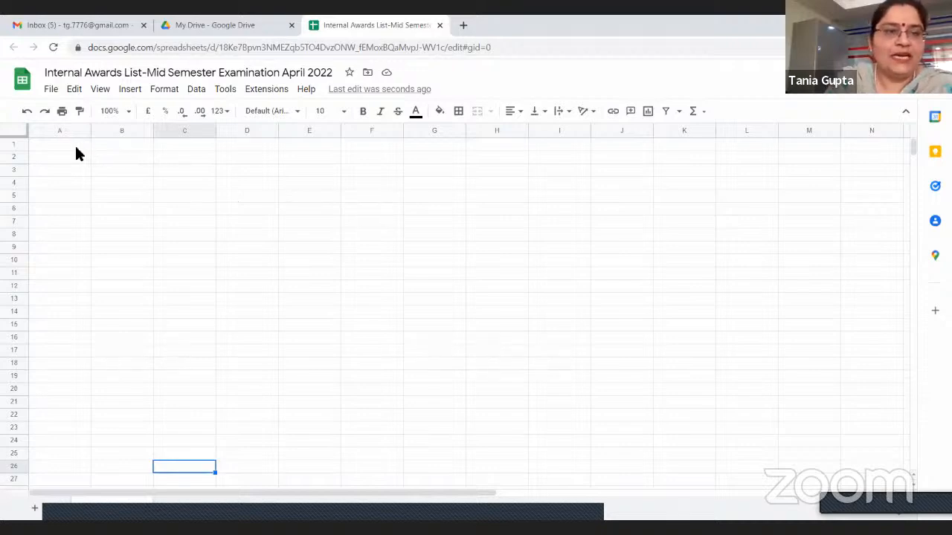
Move the active cell to A1, and from there cell by cell through C4 to E6
{"action": "key", "text": "ctrl+Home"}
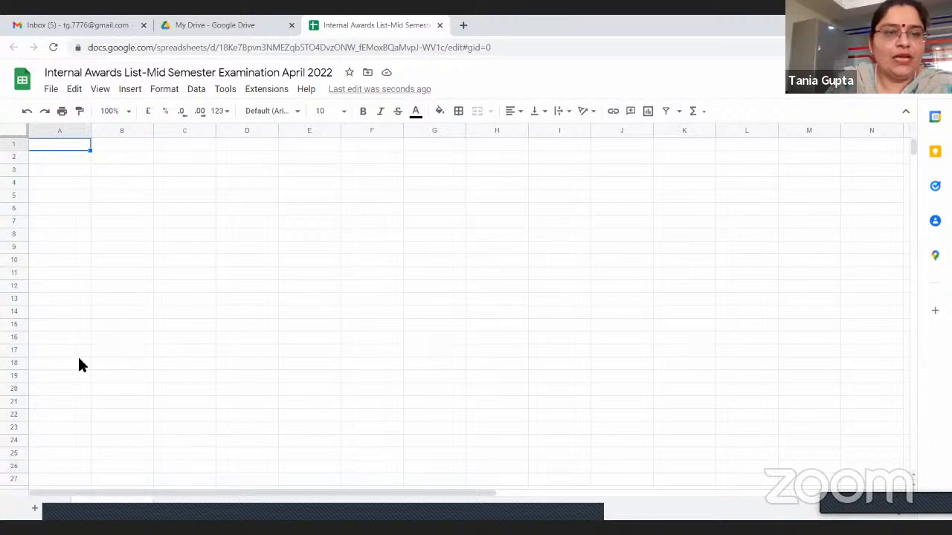
{"action": "key", "text": "Down"}
{"action": "key", "text": "Right"}
{"action": "key", "text": "Down"}
{"action": "key", "text": "Down"}
{"action": "key", "text": "Right"}
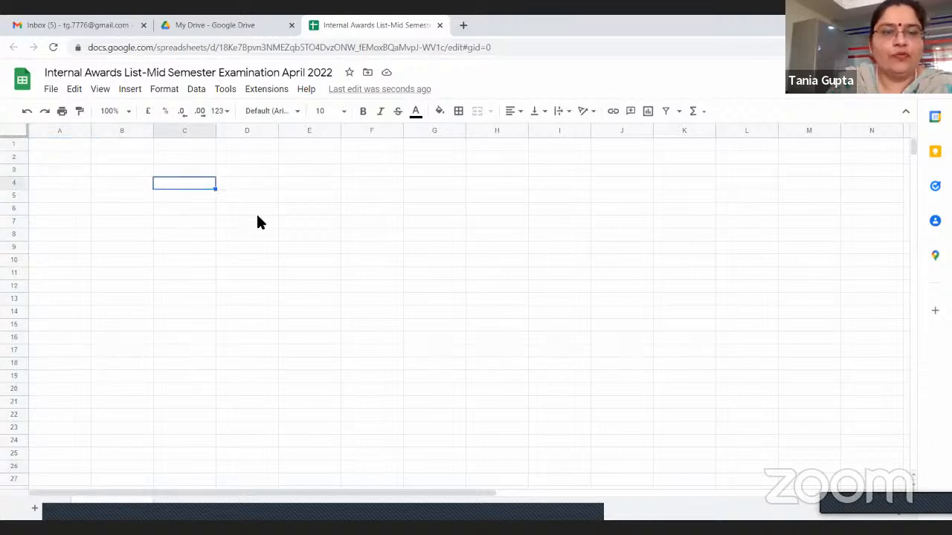
{"action": "key", "text": "Down"}
{"action": "key", "text": "Down"}
{"action": "key", "text": "Right"}
Move the active cell from E6 down to F8, and from there through H11 and I15 to J17
{"action": "key", "text": "Right"}
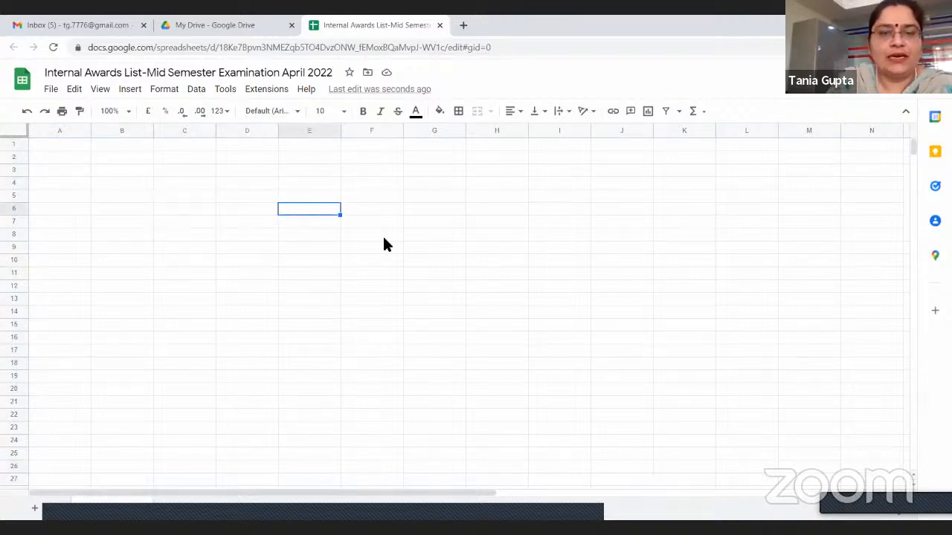
{"action": "key", "text": "Down"}
{"action": "key", "text": "Down"}
{"action": "key", "text": "Right"}
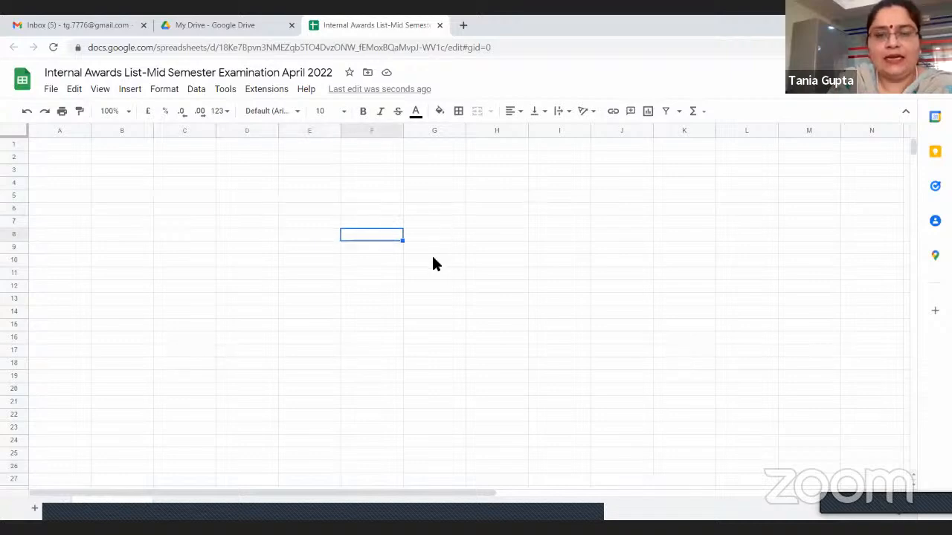
{"action": "left_click", "coordinate": [500, 275]}
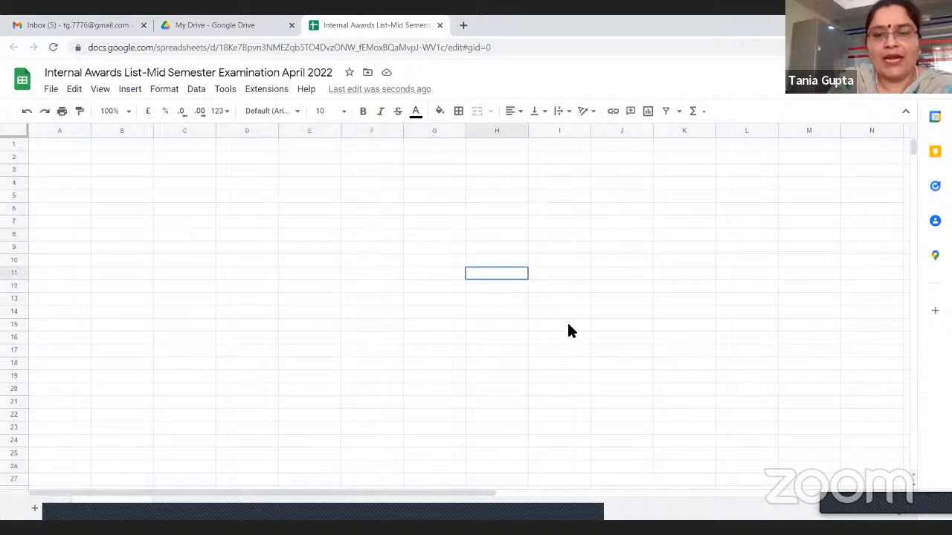
{"action": "left_click", "coordinate": [568, 325]}
{"action": "left_click", "coordinate": [631, 351]}
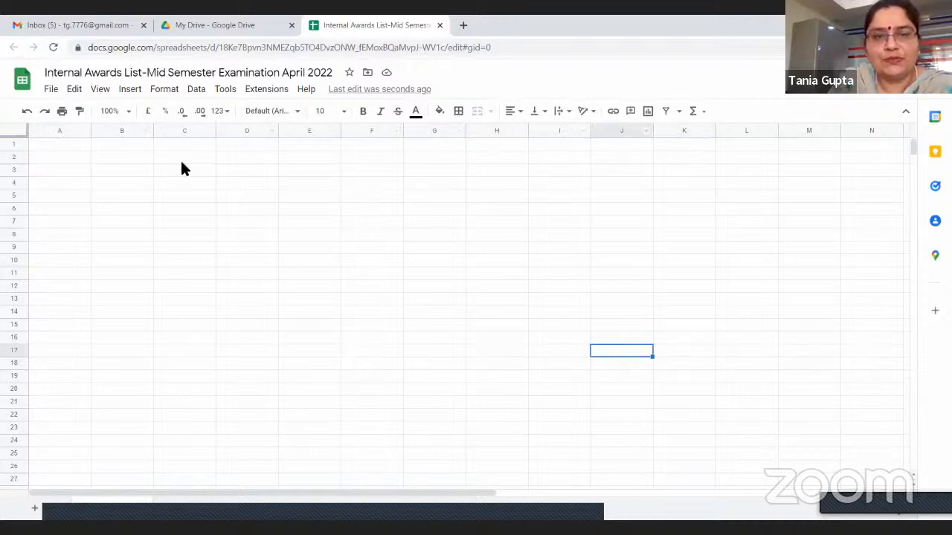
Select entire columns A, B and G one after another
{"action": "left_click", "coordinate": [73, 135]}
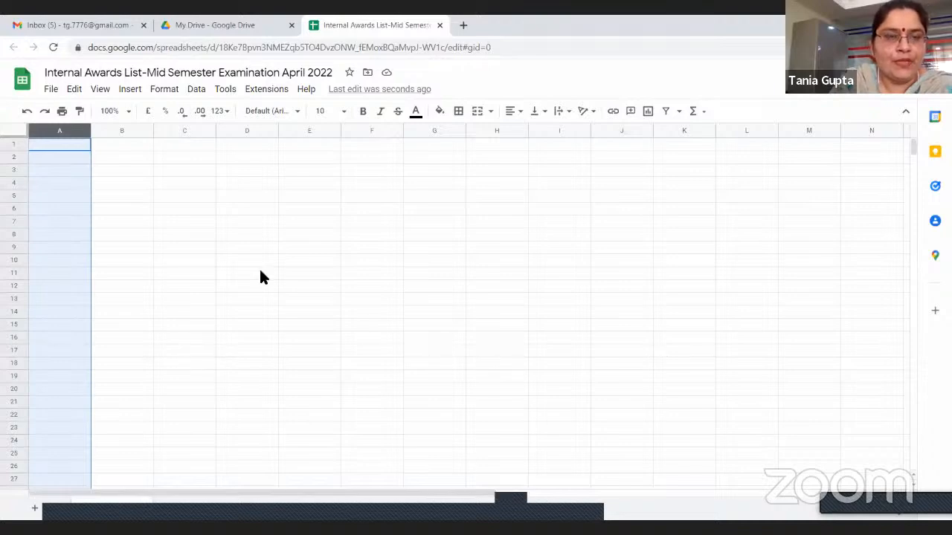
{"action": "left_click", "coordinate": [130, 131]}
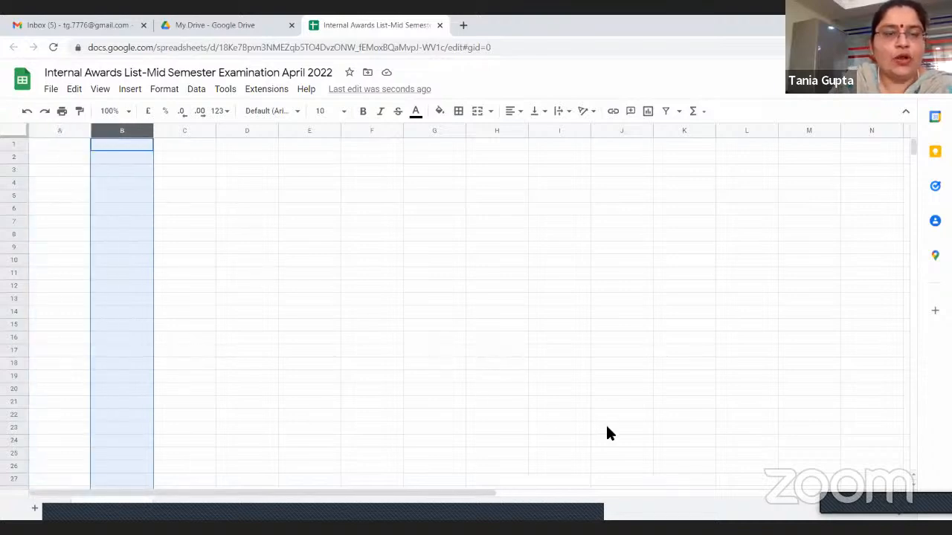
{"action": "left_click", "coordinate": [435, 131]}
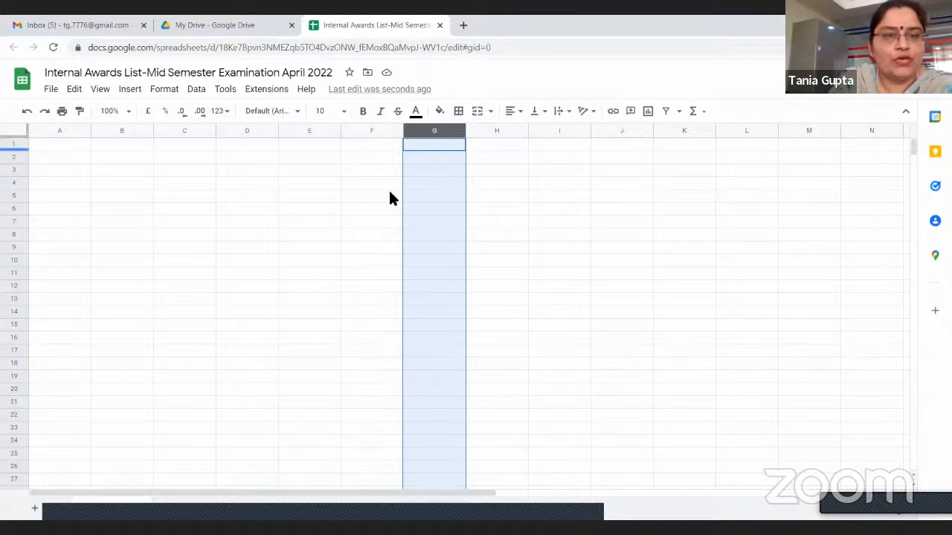
Select entire row 2, and then entire row 26 further down the sheet
{"action": "left_click", "coordinate": [14, 157]}
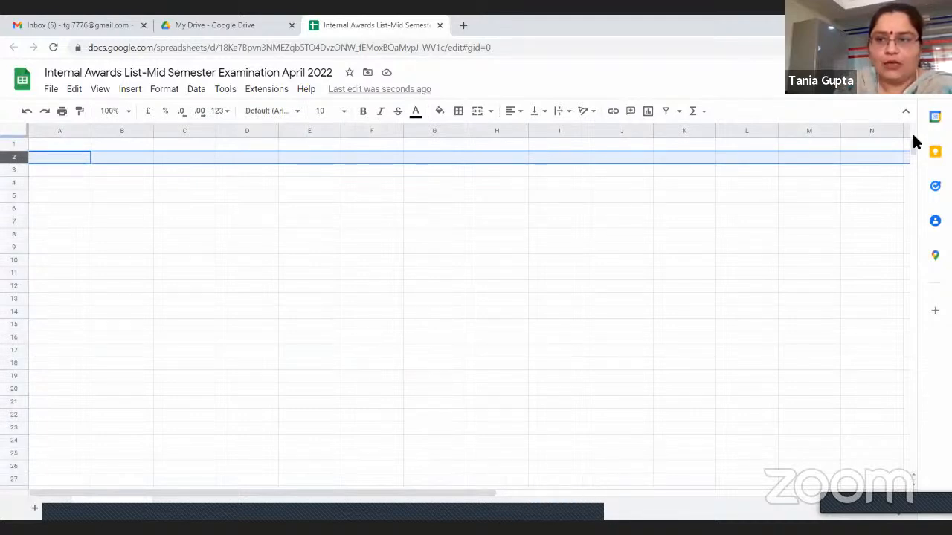
{"action": "left_click_drag", "start_coordinate": [910, 144], "coordinate": [912, 151]}
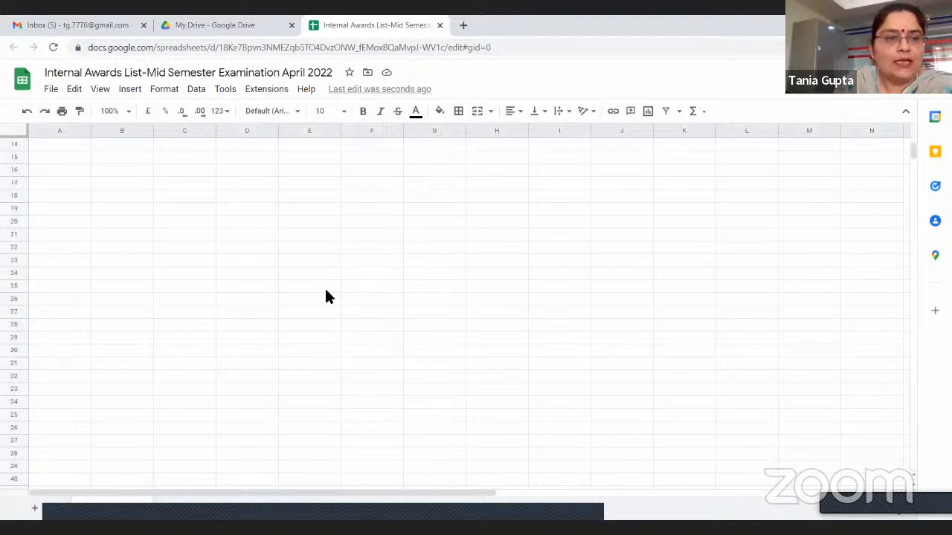
{"action": "left_click", "coordinate": [60, 301]}
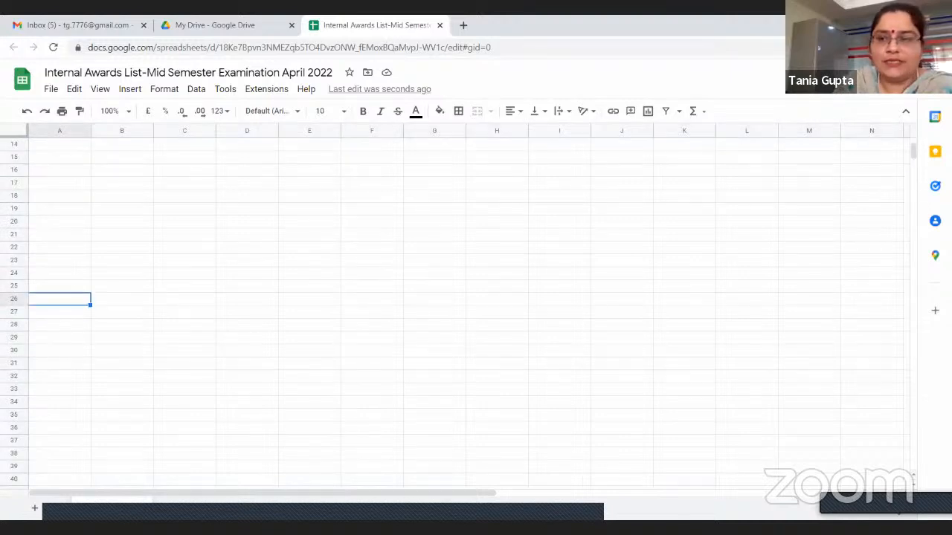
{"action": "left_click", "coordinate": [12, 299]}
{"action": "left_click_drag", "start_coordinate": [918, 155], "coordinate": [914, 138]}
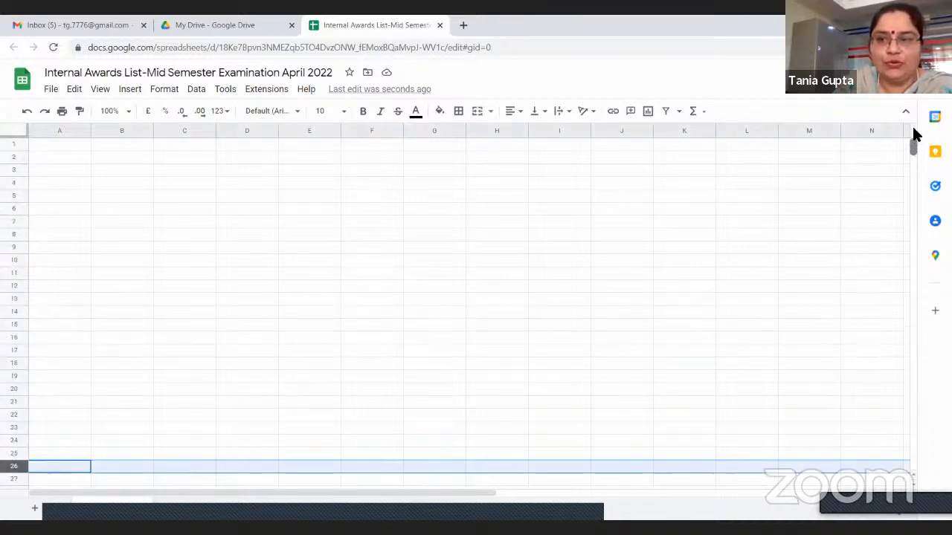
Select the individual cells A1, C9, E4 and F12 in turn
{"action": "left_click", "coordinate": [58, 145]}
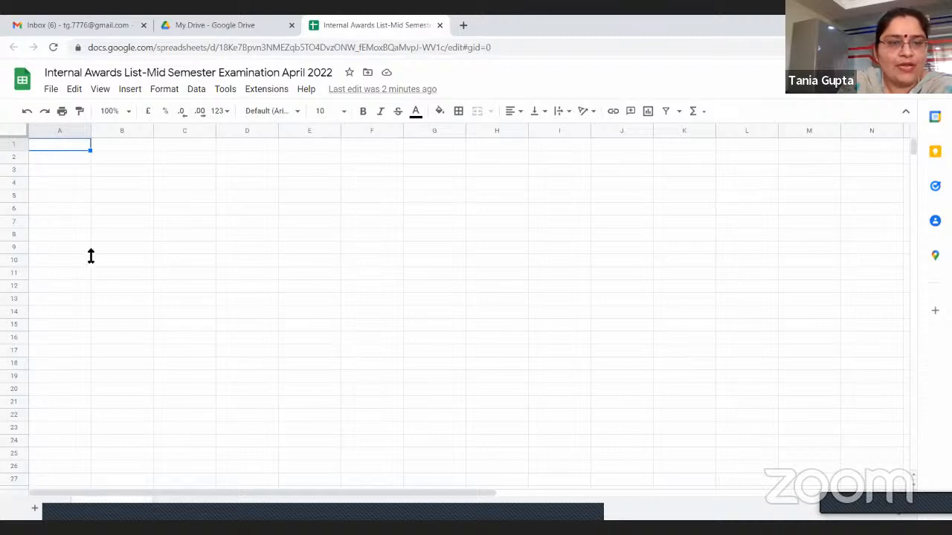
{"action": "left_click", "coordinate": [162, 247]}
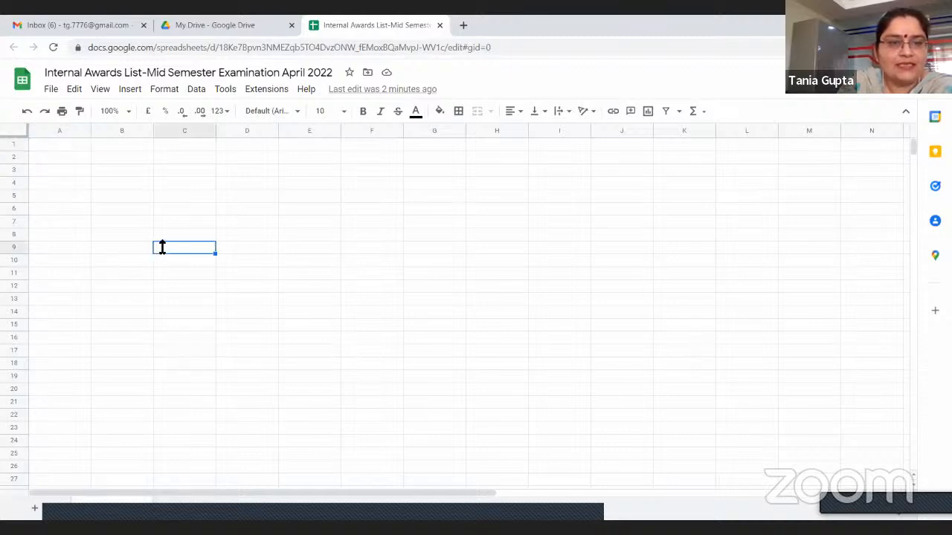
{"action": "left_click", "coordinate": [287, 182]}
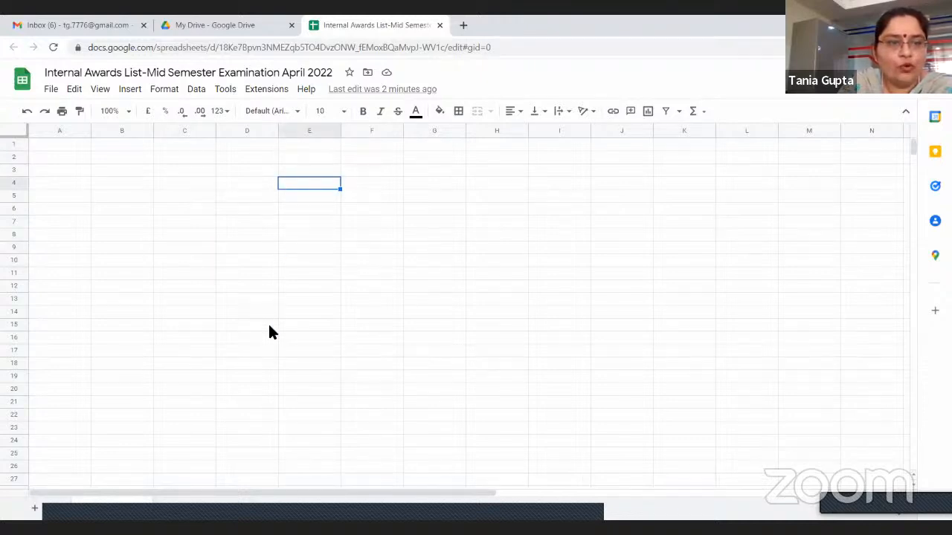
{"action": "left_click", "coordinate": [362, 286]}
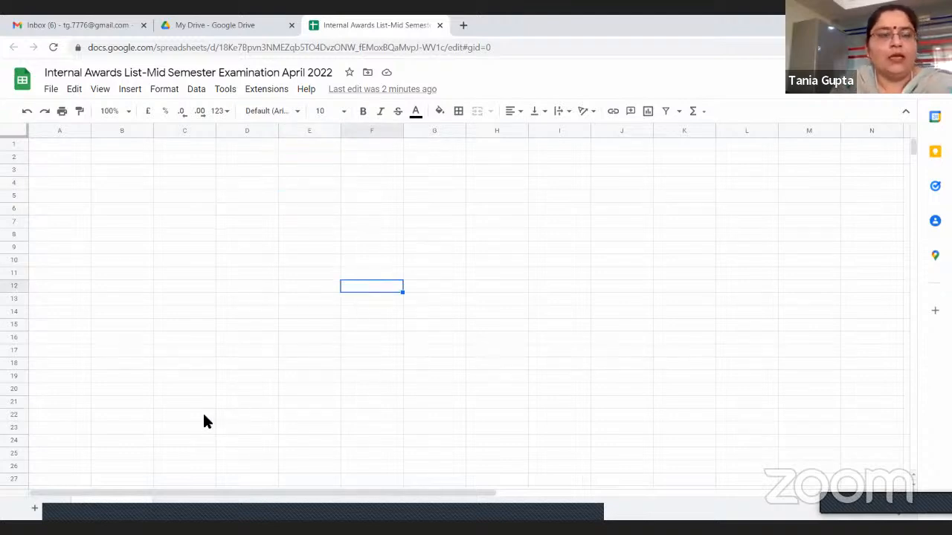
Enter the column headings "S.No." in cell A1 and "Roll No" in cell B1
{"action": "left_click", "coordinate": [42, 143]}
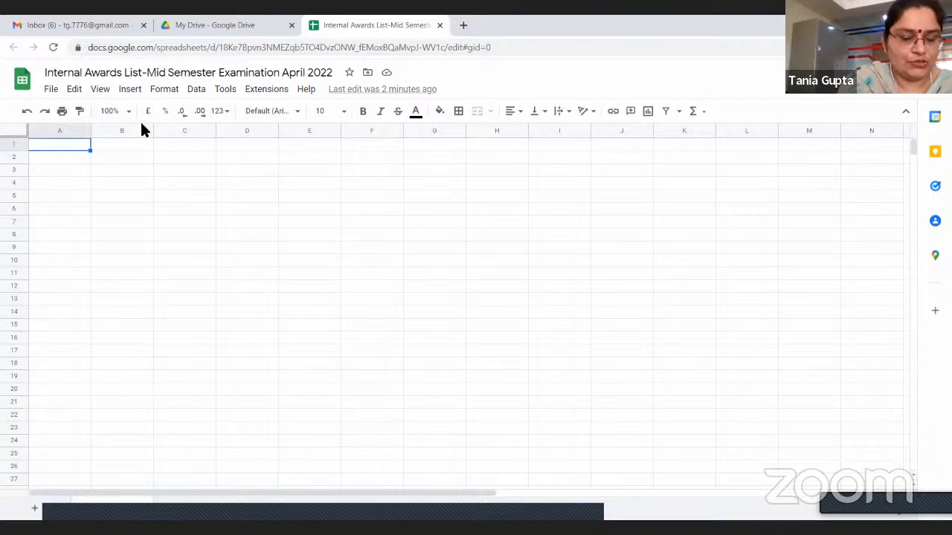
{"action": "type", "text": "S"}
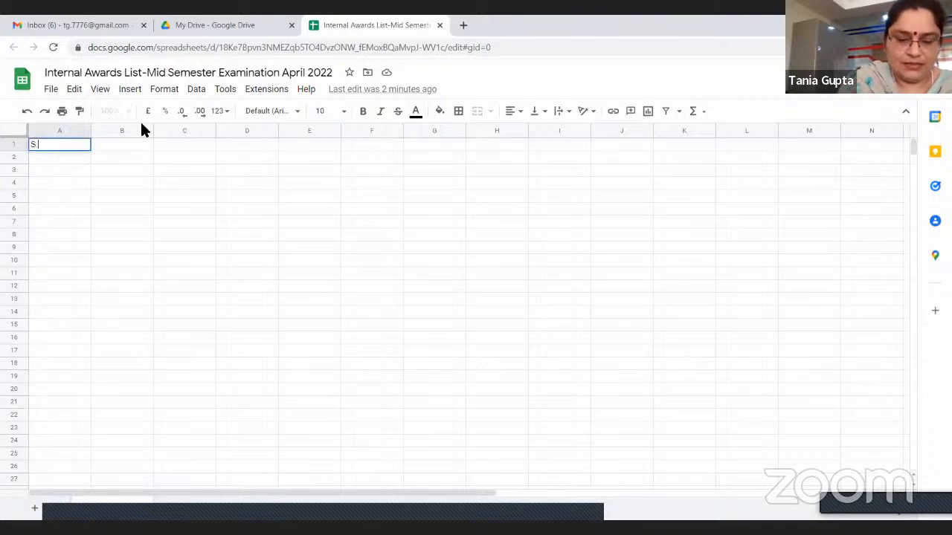
{"action": "type", "text": ".No"}
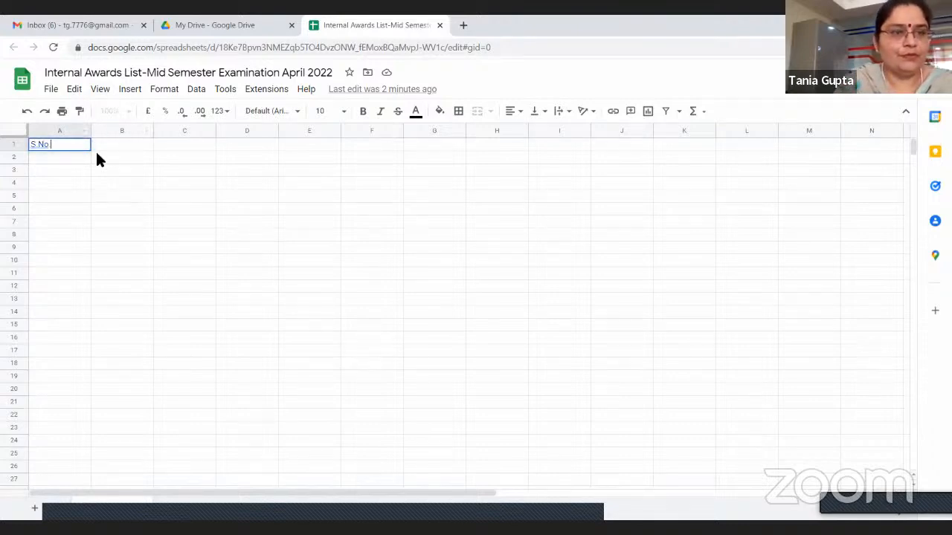
{"action": "left_click", "coordinate": [106, 149]}
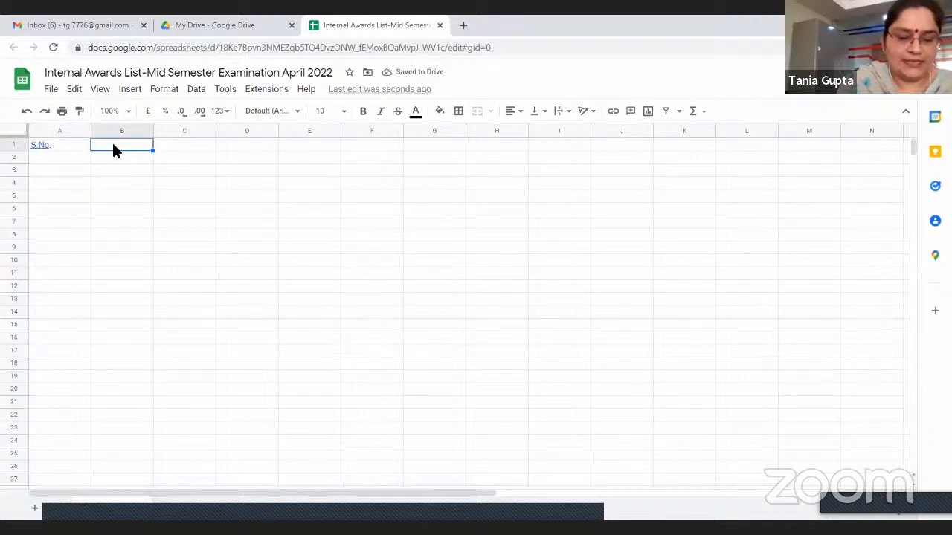
{"action": "type", "text": "Roll "}
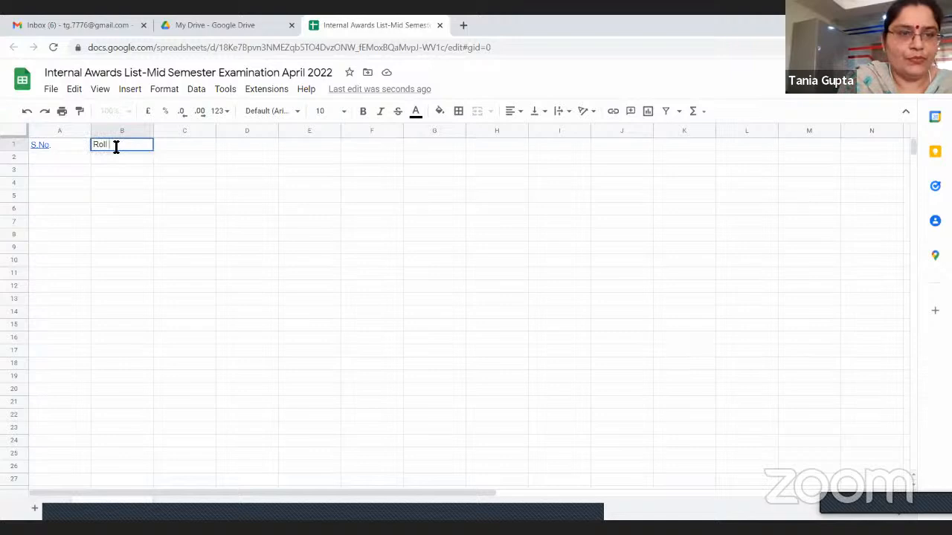
{"action": "type", "text": "No"}
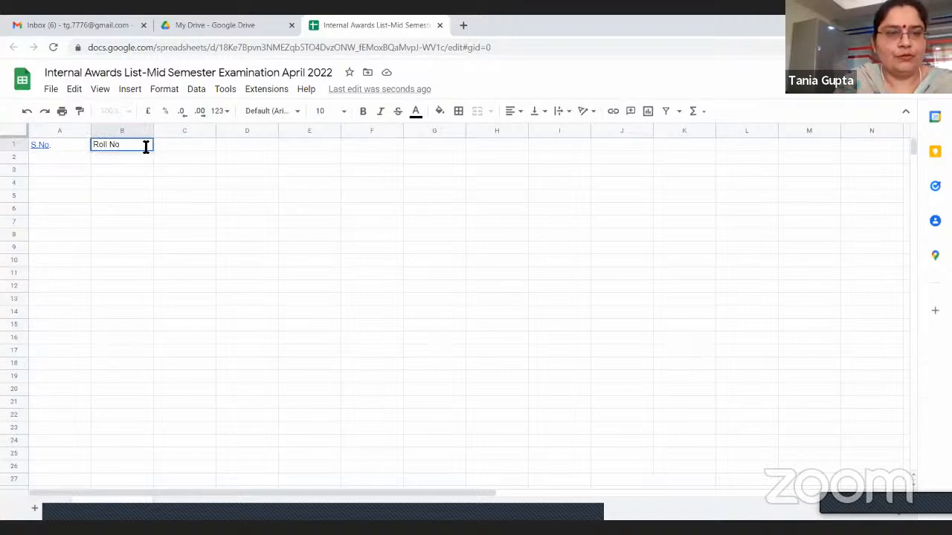
Enter the column heading "Name of Student" in cell C1
{"action": "left_click", "coordinate": [157, 147]}
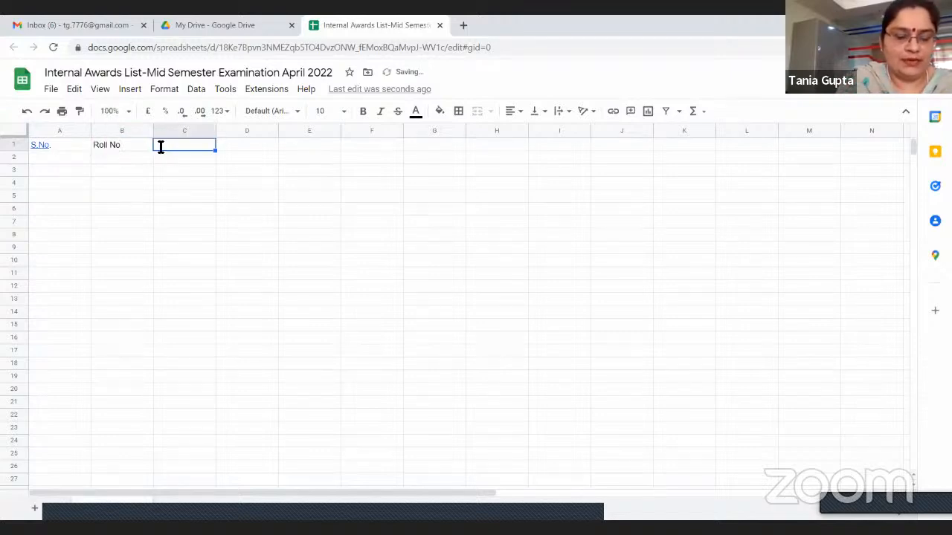
{"action": "type", "text": "Name of t"}
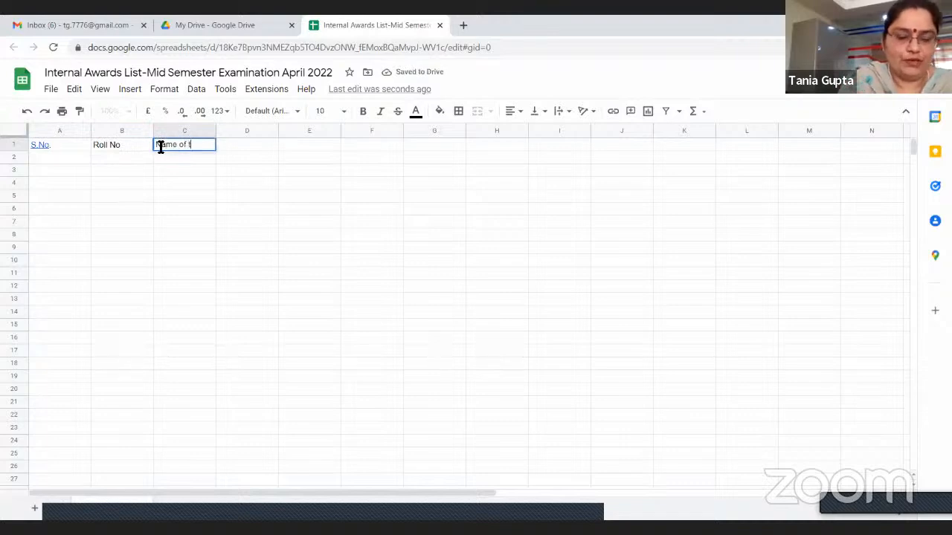
{"action": "type", "text": "he Stude"}
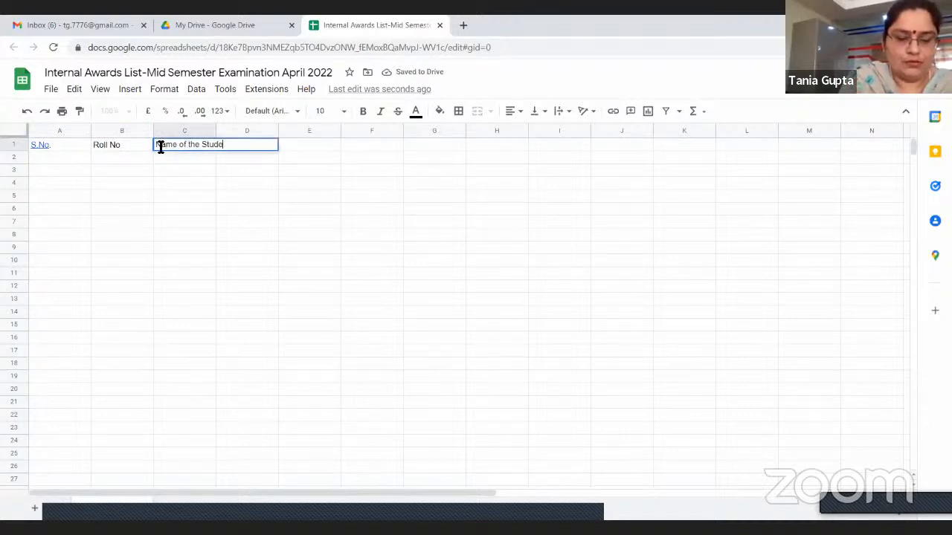
{"action": "key", "text": "BackSpace"}
{"action": "key", "text": "BackSpace"}
{"action": "key", "text": "BackSpace"}
{"action": "key", "text": "BackSpace"}
{"action": "key", "text": "BackSpace"}
{"action": "key", "text": "BackSpace"}
{"action": "key", "text": "BackSpace"}
{"action": "key", "text": "BackSpace"}
{"action": "key", "text": "BackSpace"}
{"action": "key", "text": "BackSpace"}
{"action": "key", "text": "BackSpace"}
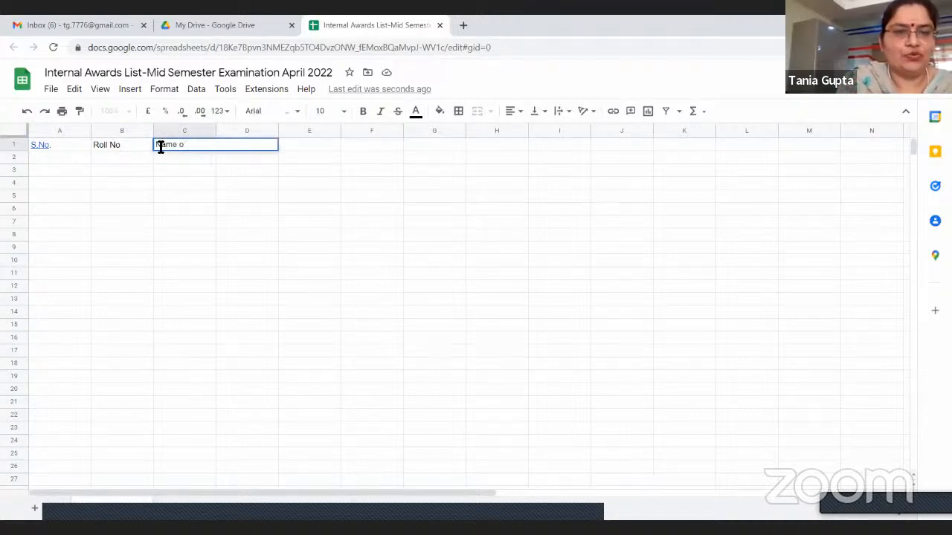
{"action": "type", "text": "f Student"}
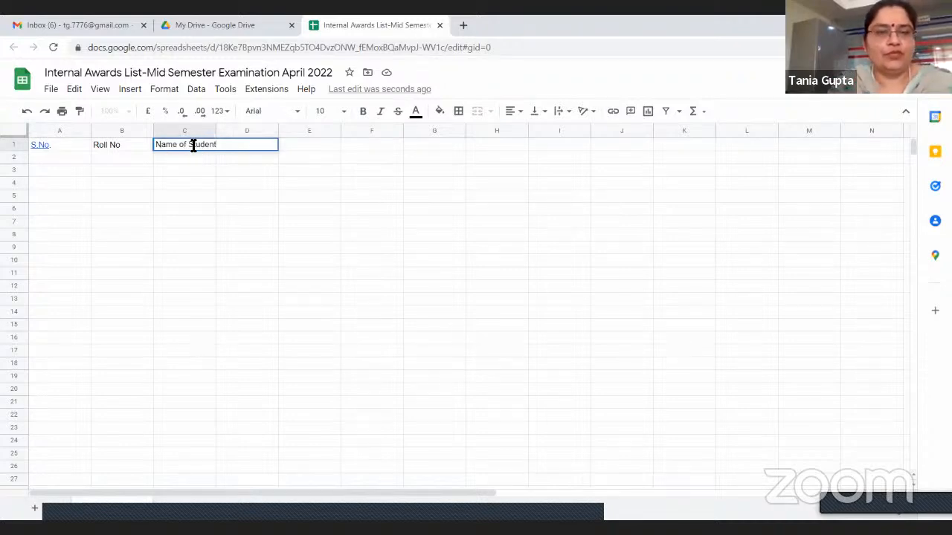
{"action": "left_click", "coordinate": [229, 156]}
Enter the column headings "Marks Obtained" in cell D1 and "Total Marks (50)" in cell E1
{"action": "left_click", "coordinate": [233, 146]}
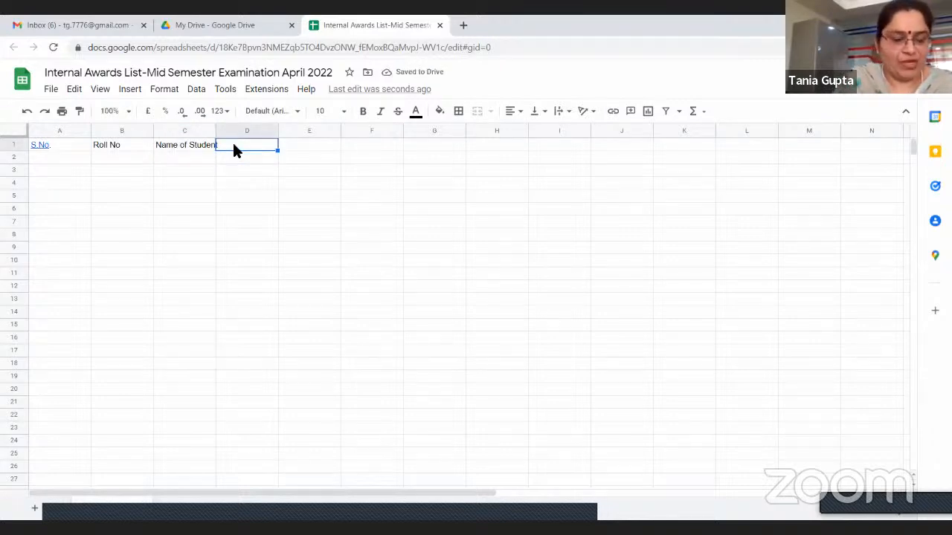
{"action": "type", "text": "M"}
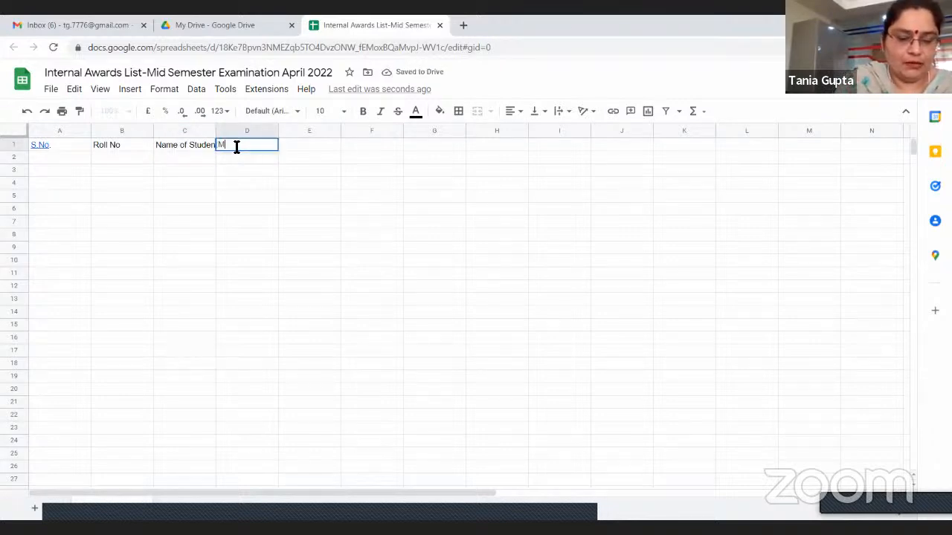
{"action": "type", "text": "anis Obtained"}
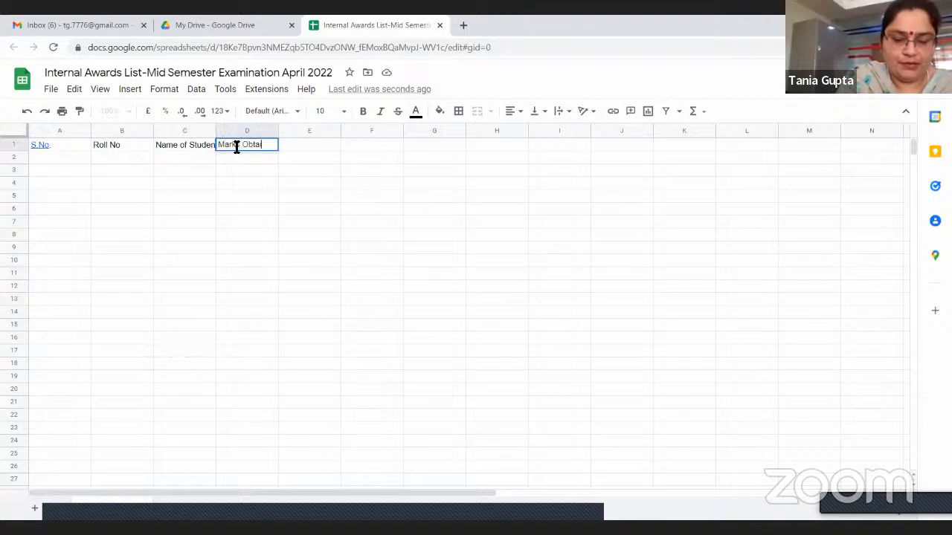
{"action": "left_click", "coordinate": [294, 146]}
{"action": "type", "text": "Tota"}
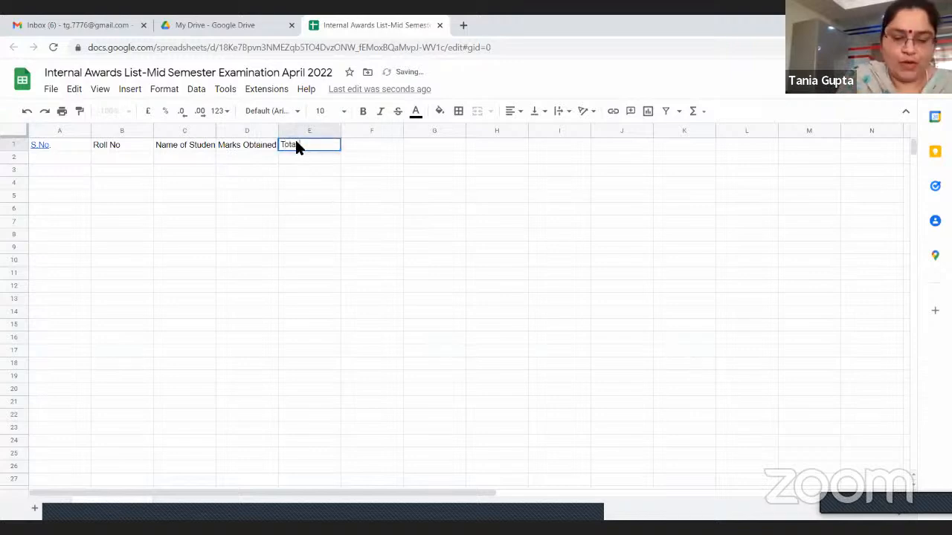
{"action": "type", "text": "l Marks "}
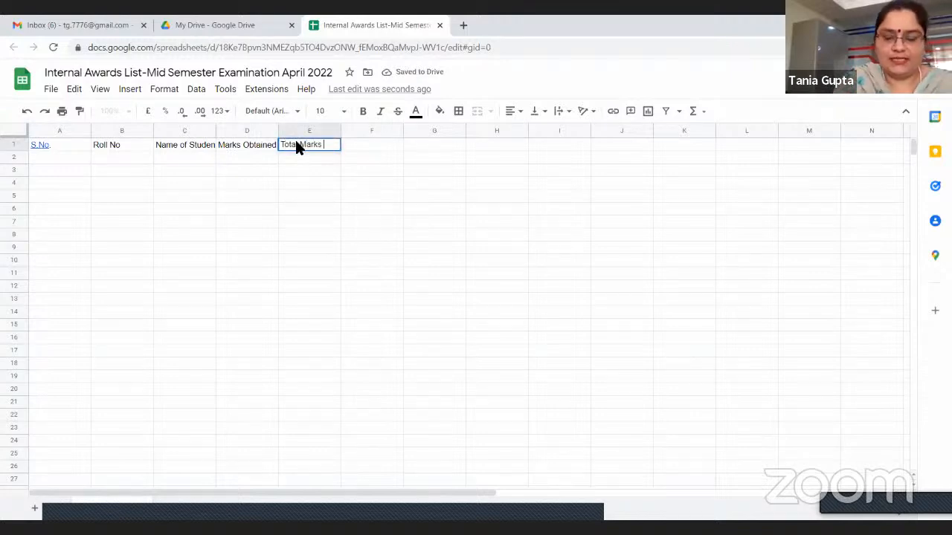
{"action": "type", "text": "(50)"}
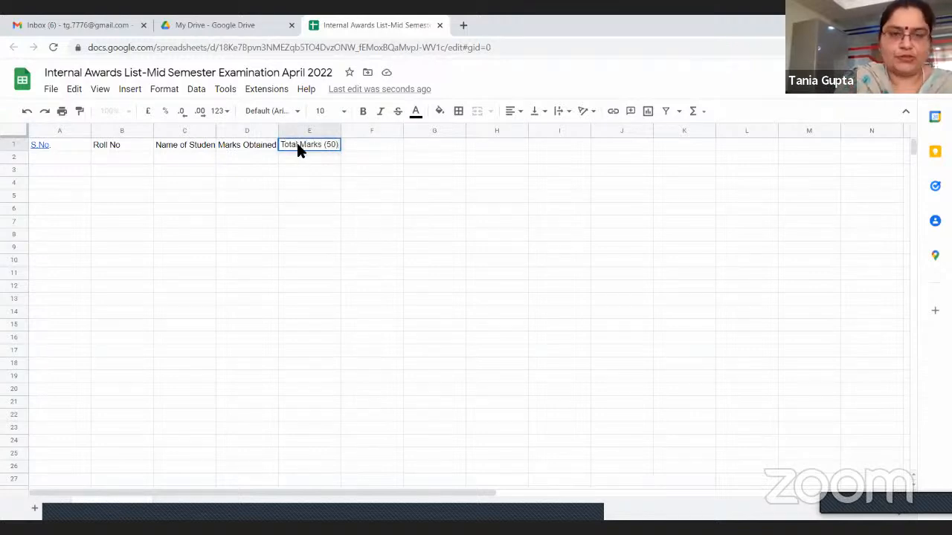
{"action": "left_click", "coordinate": [296, 195]}
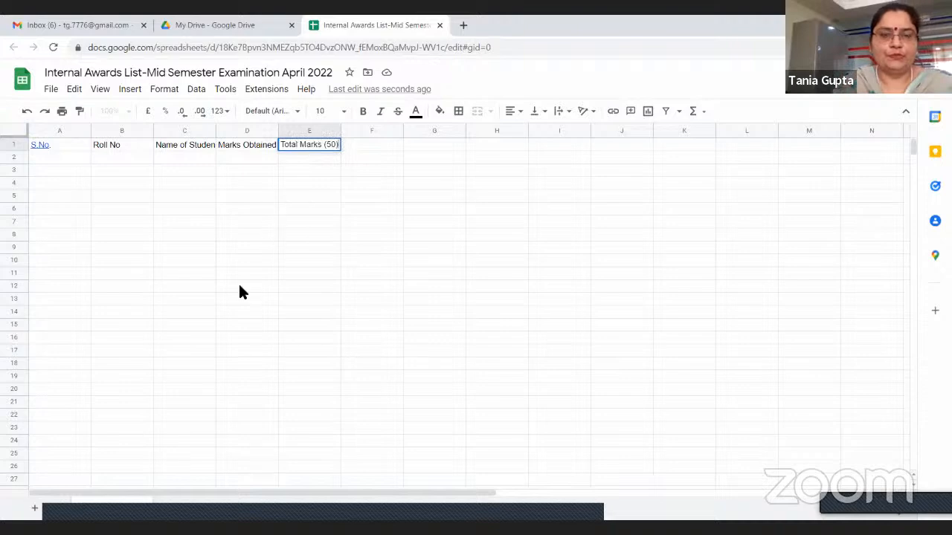
Enter the serial numbers 1 to 10 in cells A2 to A11 under the S.No. heading
{"action": "left_click", "coordinate": [58, 155]}
{"action": "type", "text": "1"}
{"action": "key", "text": "Return"}
{"action": "type", "text": "1"}
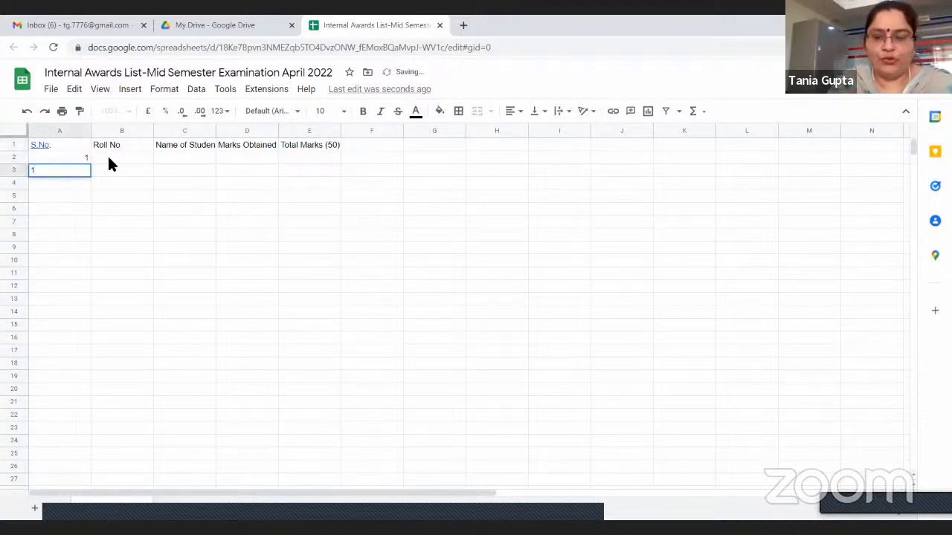
{"action": "key", "text": "BackSpace"}
{"action": "type", "text": "2"}
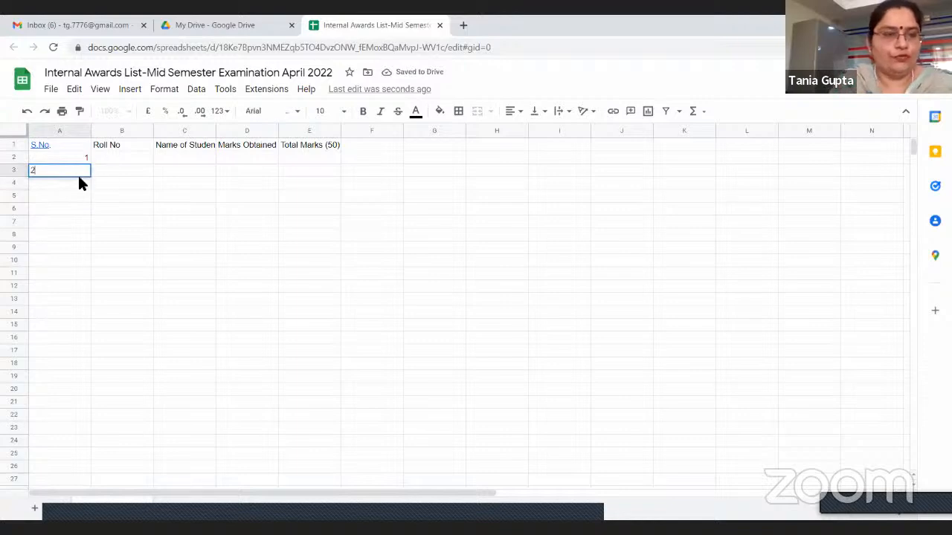
{"action": "key", "text": "Return"}
{"action": "type", "text": "3"}
{"action": "key", "text": "Return"}
{"action": "type", "text": "4"}
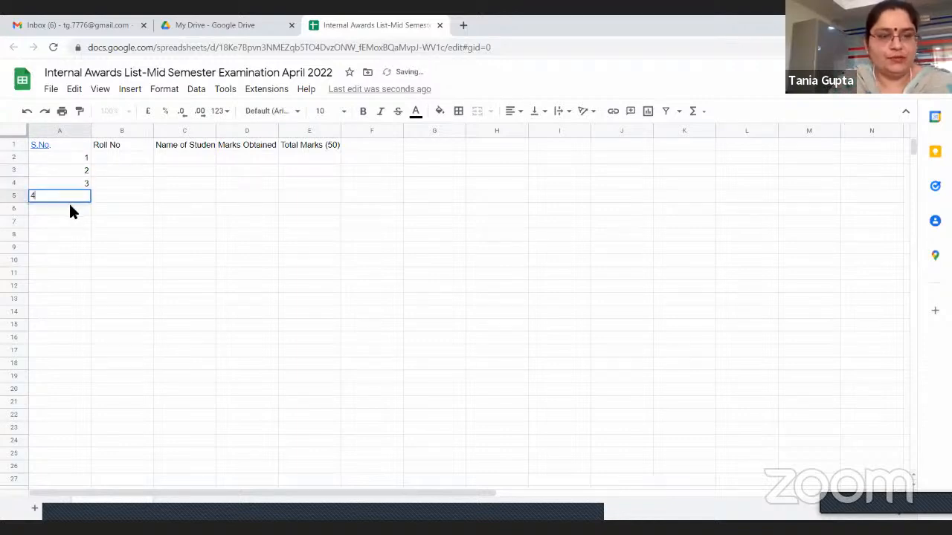
{"action": "key", "text": "Return"}
{"action": "type", "text": "5"}
{"action": "key", "text": "Return"}
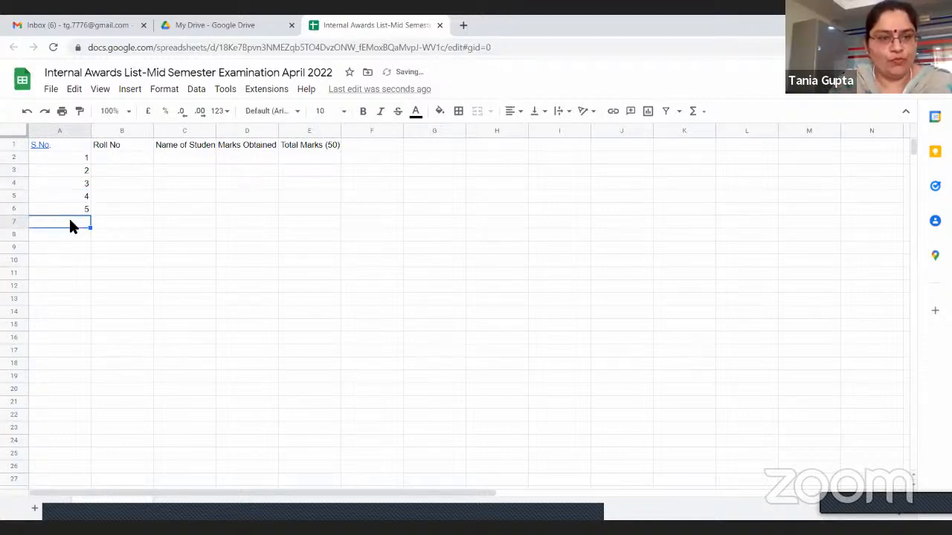
{"action": "type", "text": "6"}
{"action": "key", "text": "Return"}
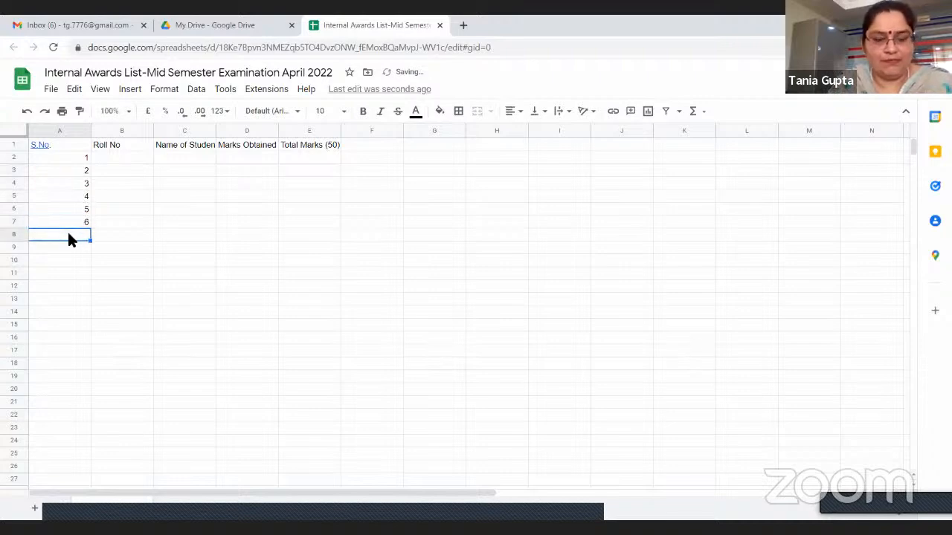
{"action": "type", "text": "7"}
{"action": "key", "text": "Return"}
{"action": "type", "text": "8"}
{"action": "key", "text": "Return"}
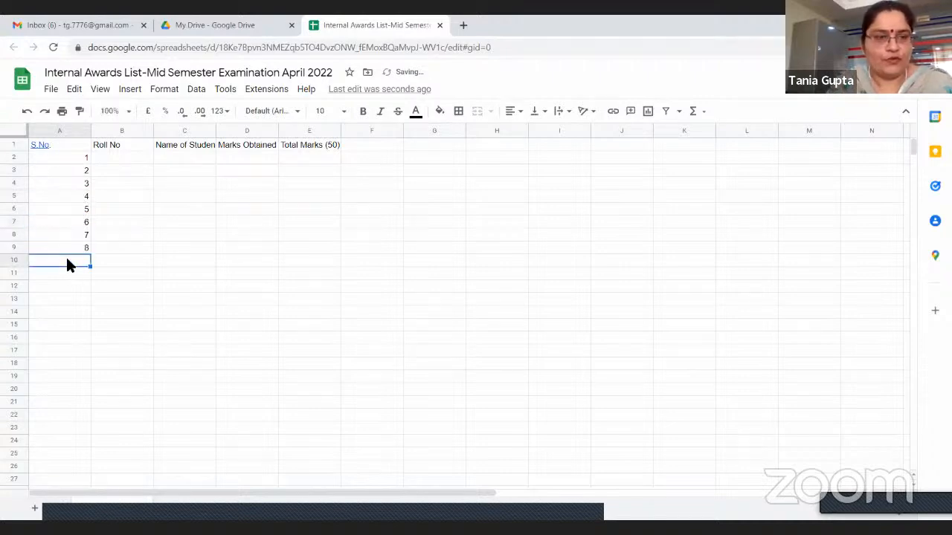
{"action": "type", "text": "9"}
{"action": "key", "text": "Return"}
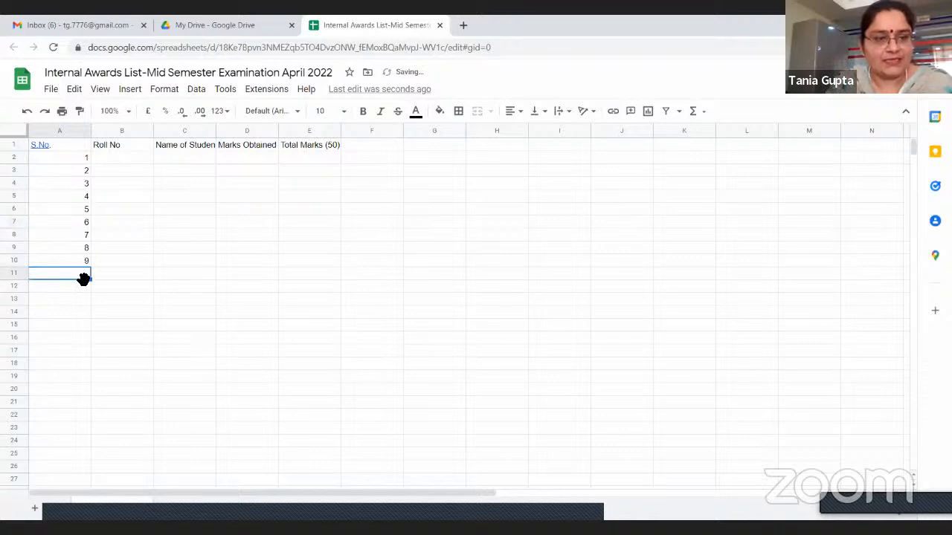
{"action": "type", "text": "10"}
{"action": "left_click", "coordinate": [73, 298]}
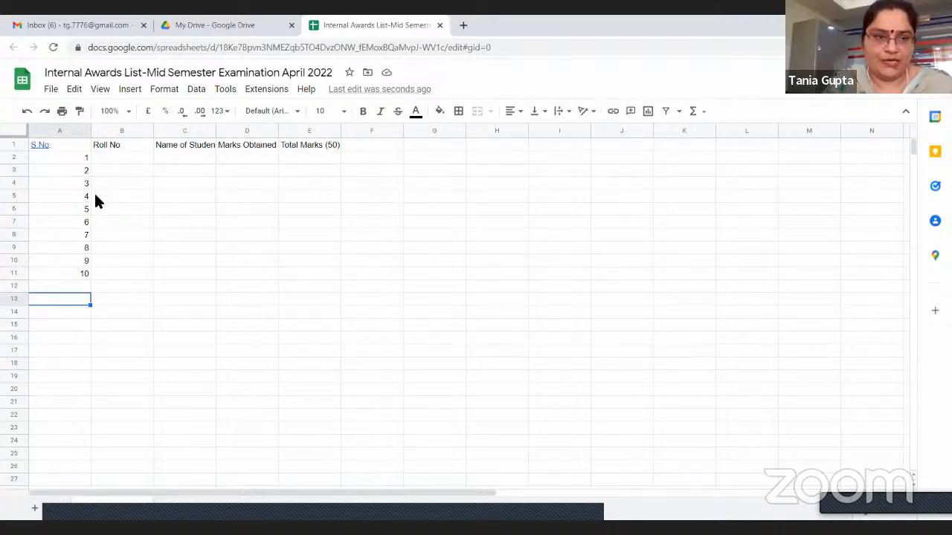
Enter the first student's roll number in cell B2 and the student's name in cell C2
{"action": "left_click", "coordinate": [120, 160]}
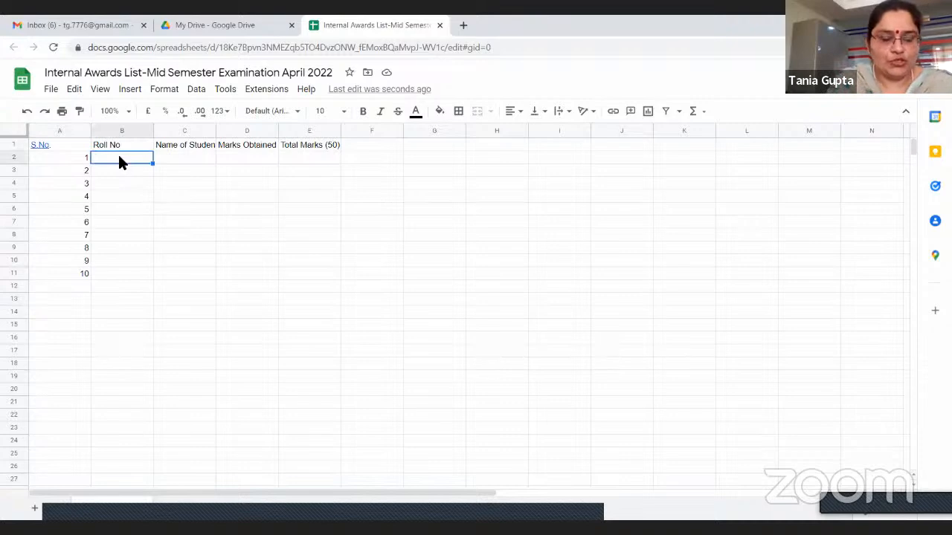
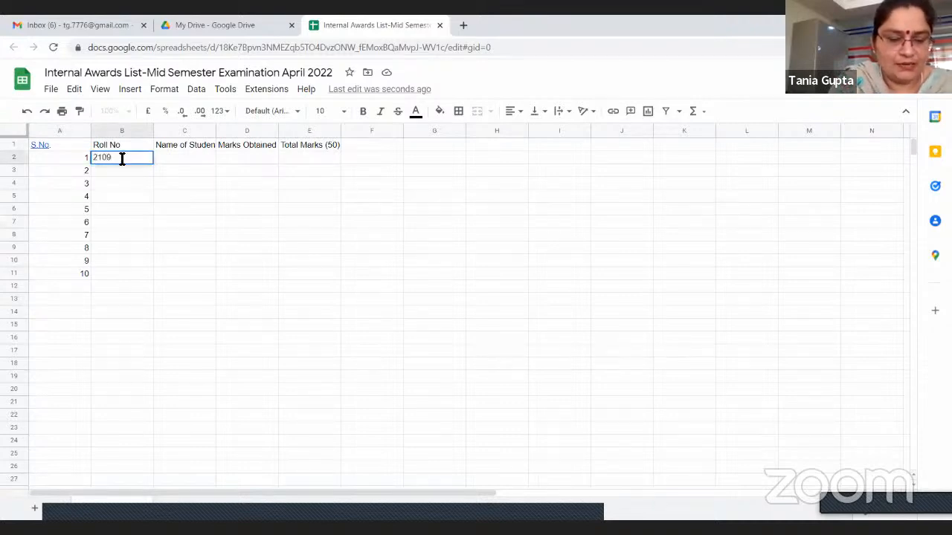
{"action": "left_click", "coordinate": [128, 196]}
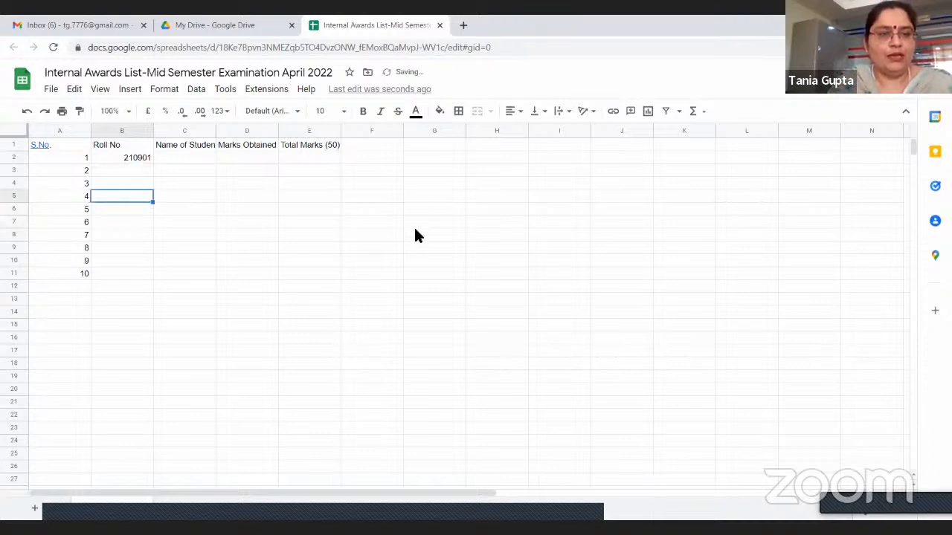
{"action": "left_click", "coordinate": [161, 162]}
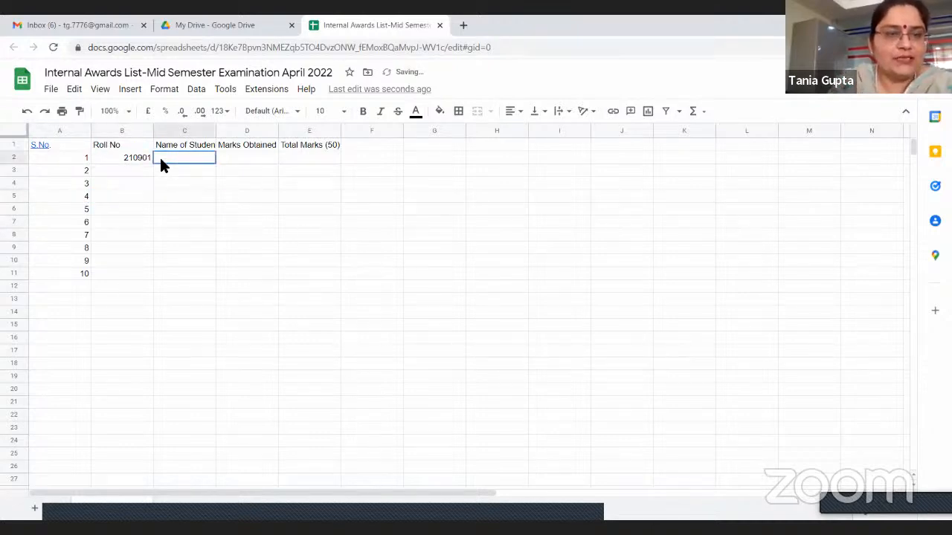
{"action": "type", "text": "S"}
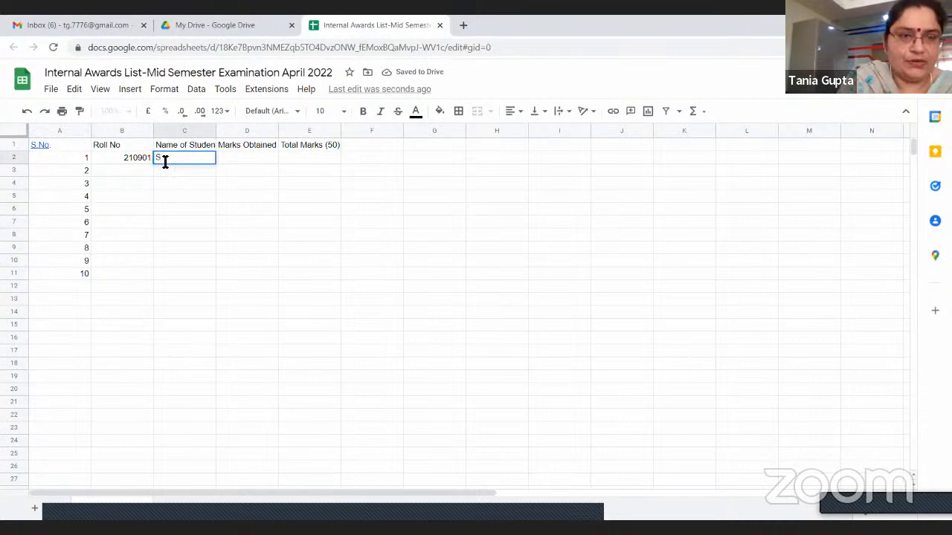
{"action": "type", "text": "hmran"}
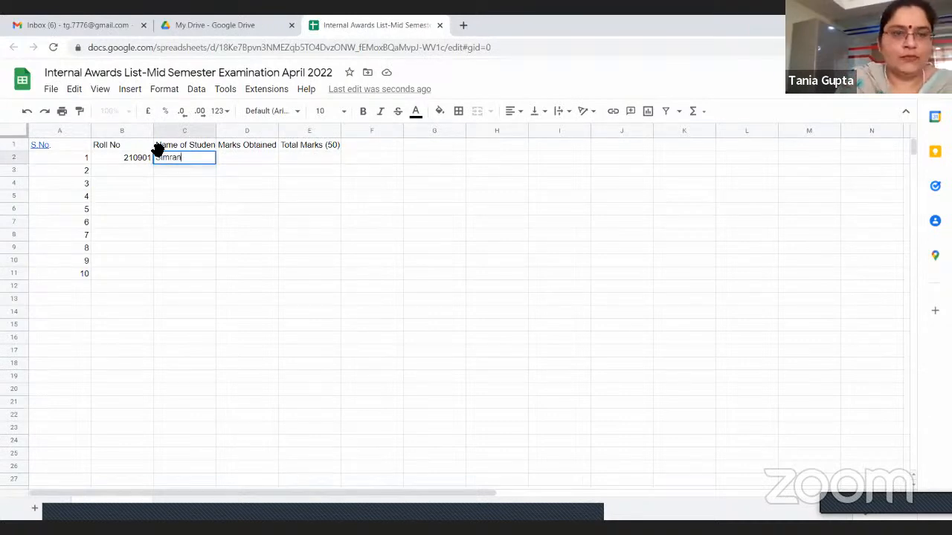
Enter 38 as the marks obtained in cell D2 and 50 as the total marks in cell E2
{"action": "left_click", "coordinate": [246, 161]}
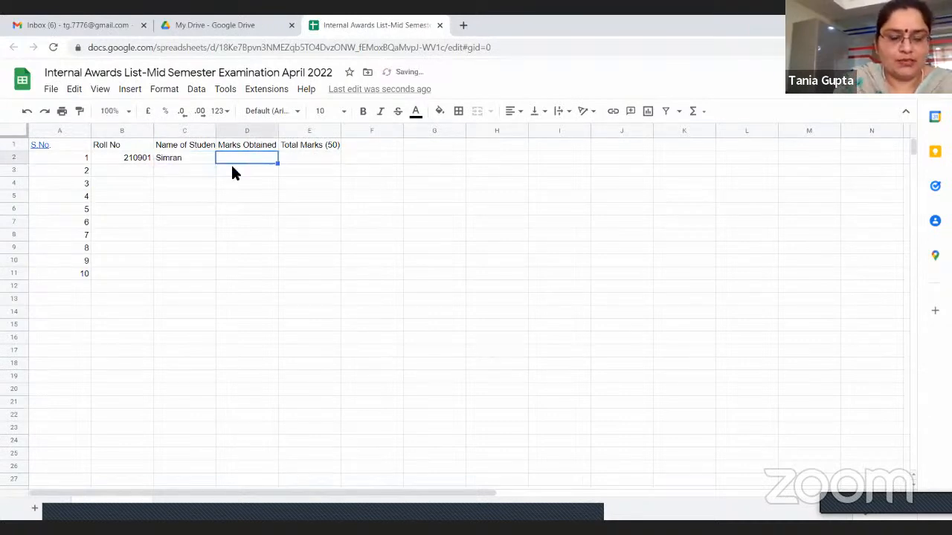
{"action": "type", "text": "38"}
{"action": "left_click", "coordinate": [311, 158]}
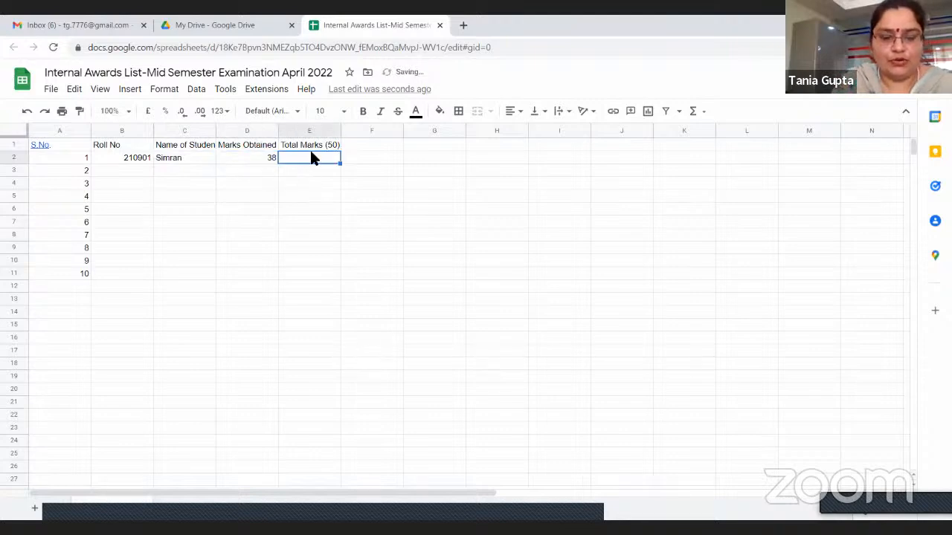
{"action": "type", "text": "50"}
{"action": "left_click", "coordinate": [319, 207]}
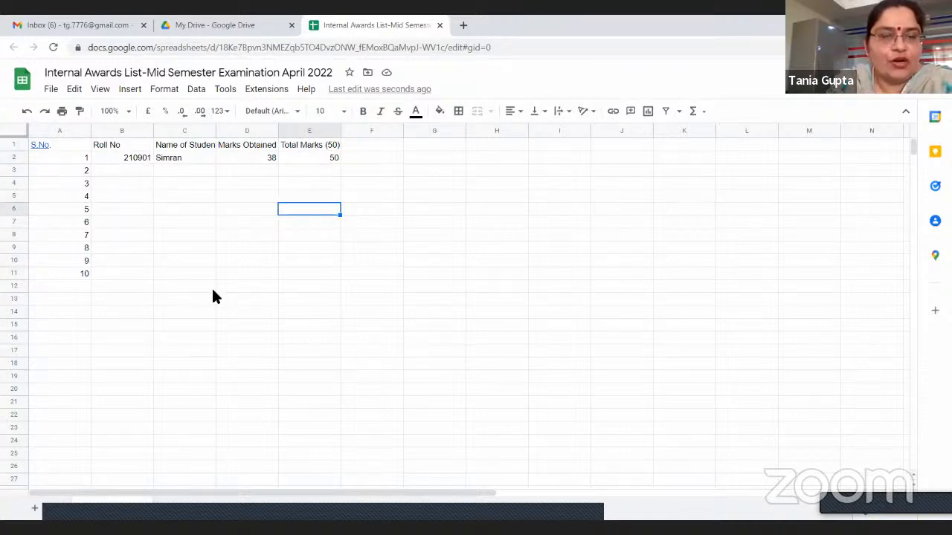
Copy the roll number from cell B2 into cells B3 to B11
{"action": "left_click", "coordinate": [116, 160]}
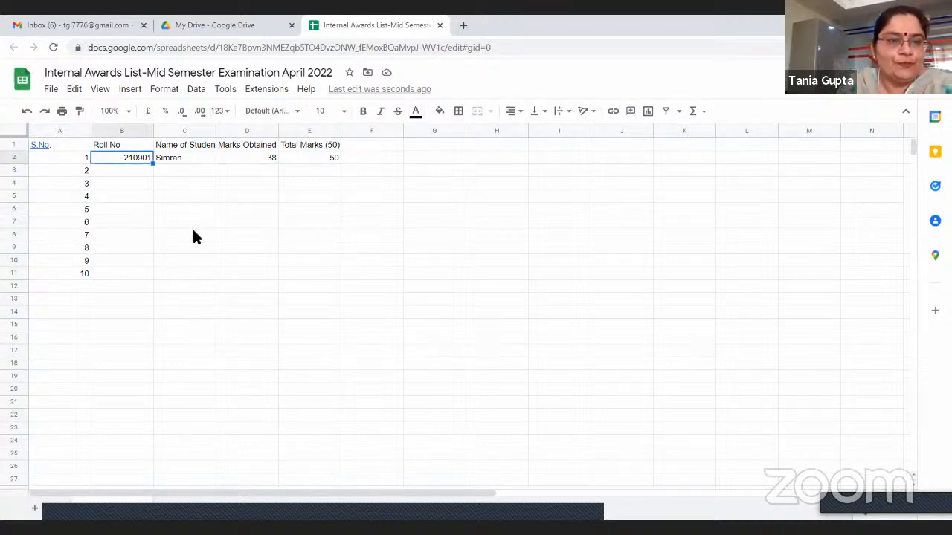
{"action": "right_click", "coordinate": [116, 161]}
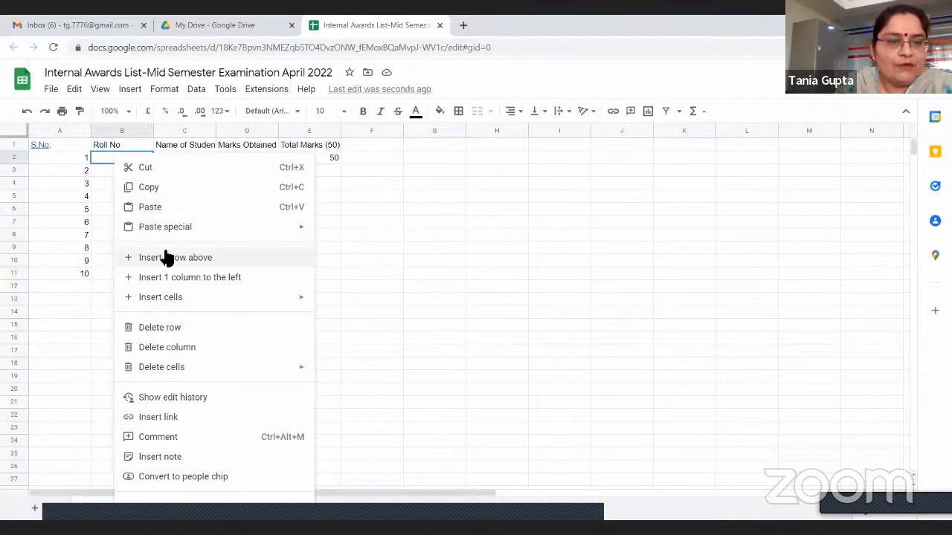
{"action": "left_click", "coordinate": [144, 190]}
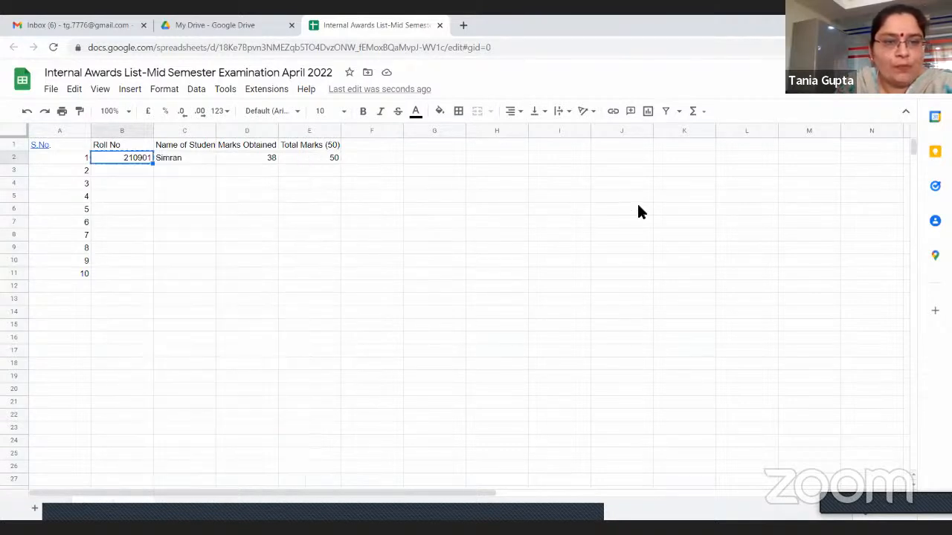
{"action": "left_click", "coordinate": [137, 171]}
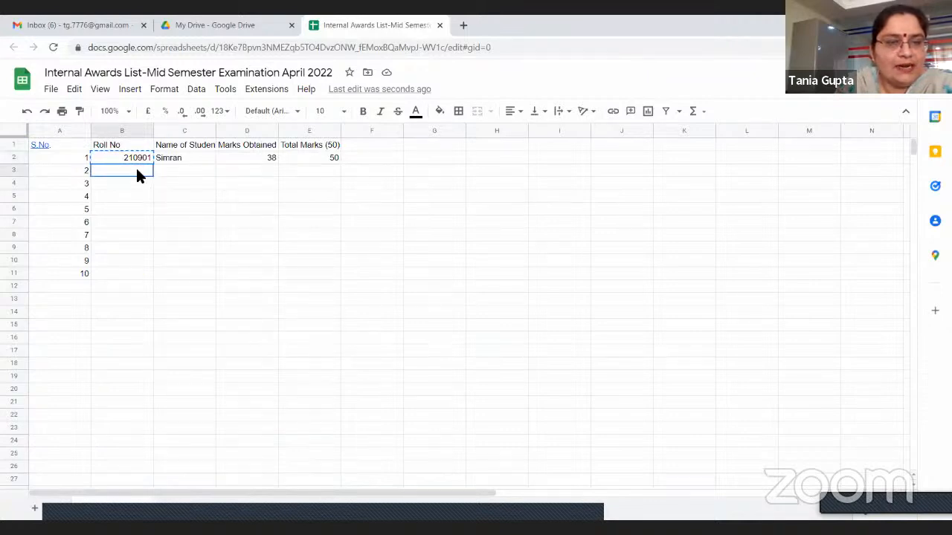
{"action": "left_click_drag", "start_coordinate": [137, 173], "coordinate": [135, 267]}
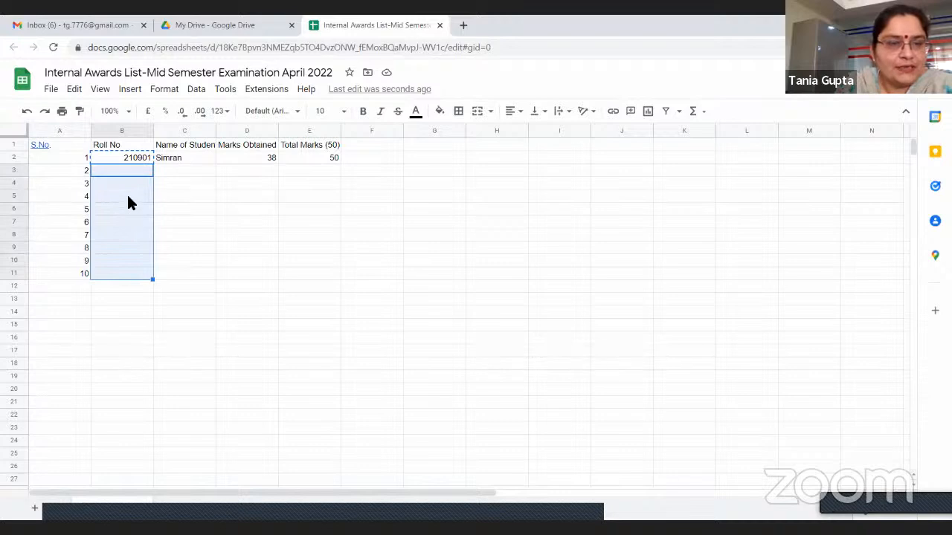
{"action": "left_click", "coordinate": [177, 183]}
{"action": "left_click_drag", "start_coordinate": [126, 170], "coordinate": [127, 268]}
{"action": "right_click", "coordinate": [127, 273]}
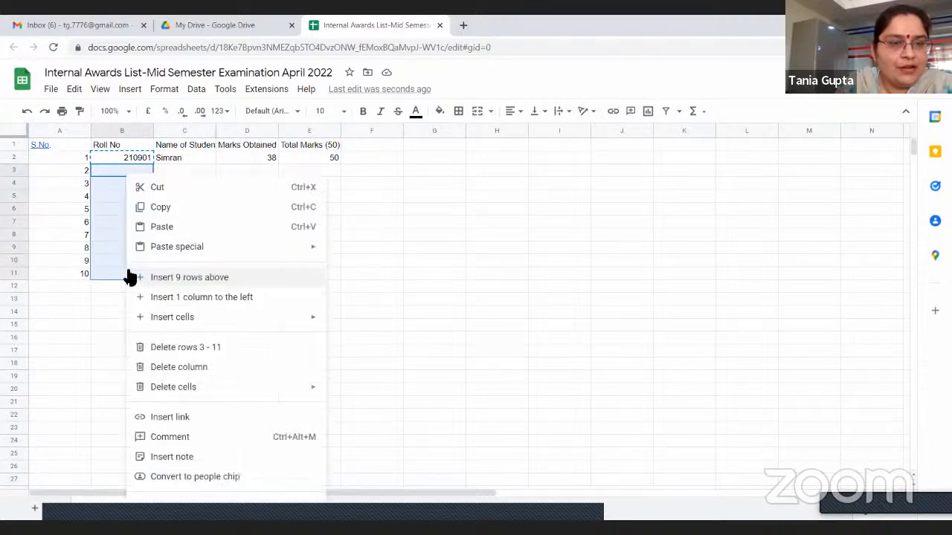
{"action": "key", "text": "ctrl+v"}
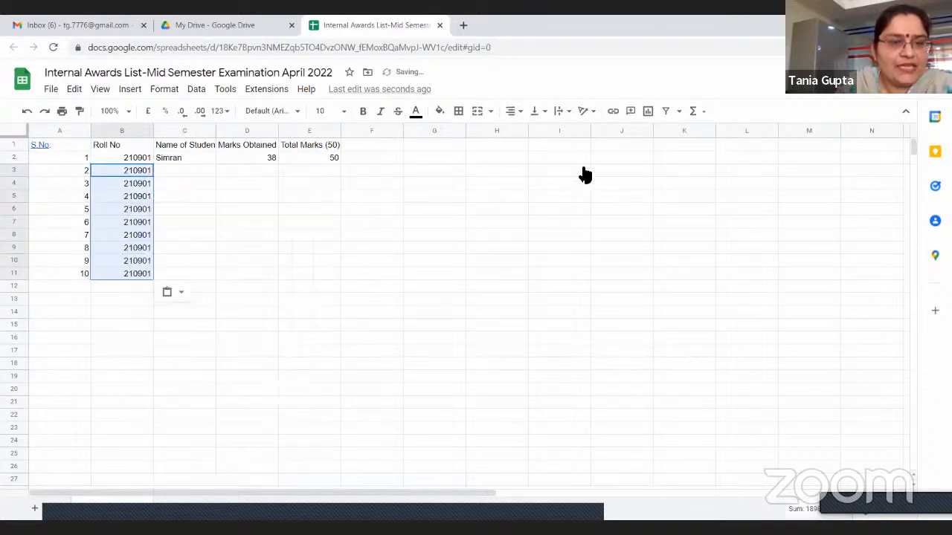
{"action": "left_click", "coordinate": [180, 221]}
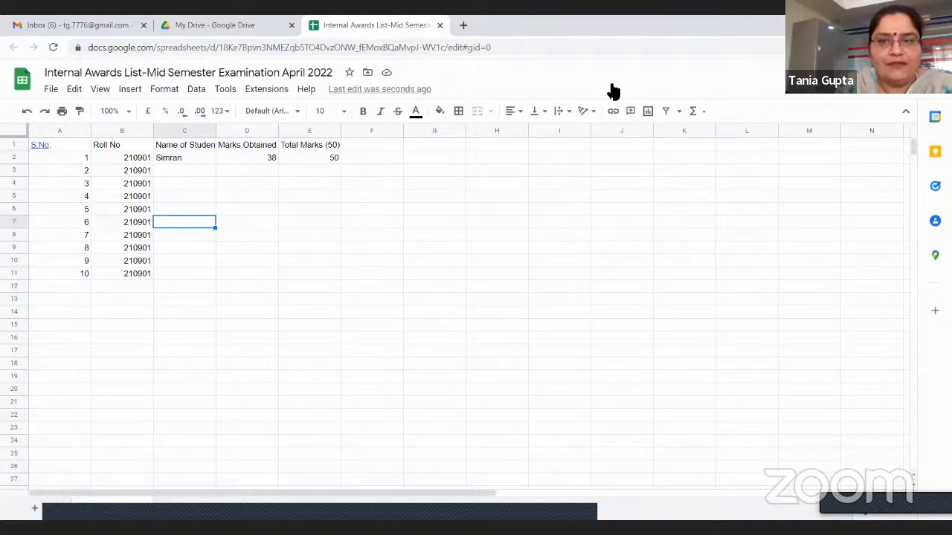
Copy the total marks value from cell E2 into cells E3 to E11
{"action": "left_click", "coordinate": [312, 160]}
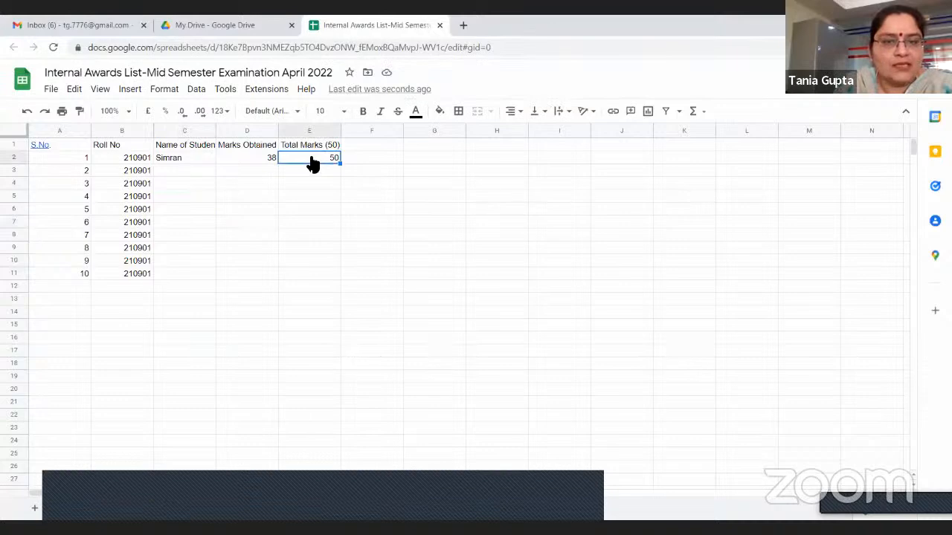
{"action": "right_click", "coordinate": [313, 163]}
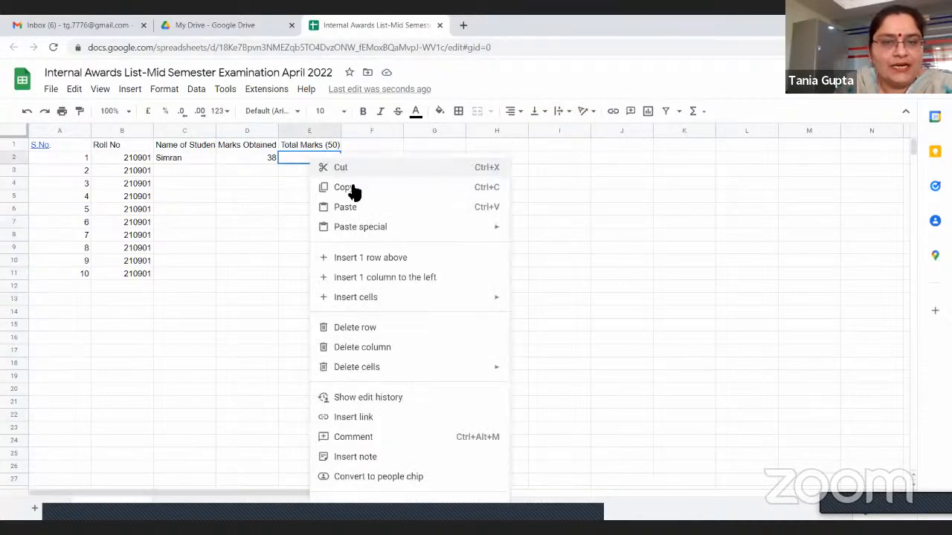
{"action": "left_click", "coordinate": [353, 188]}
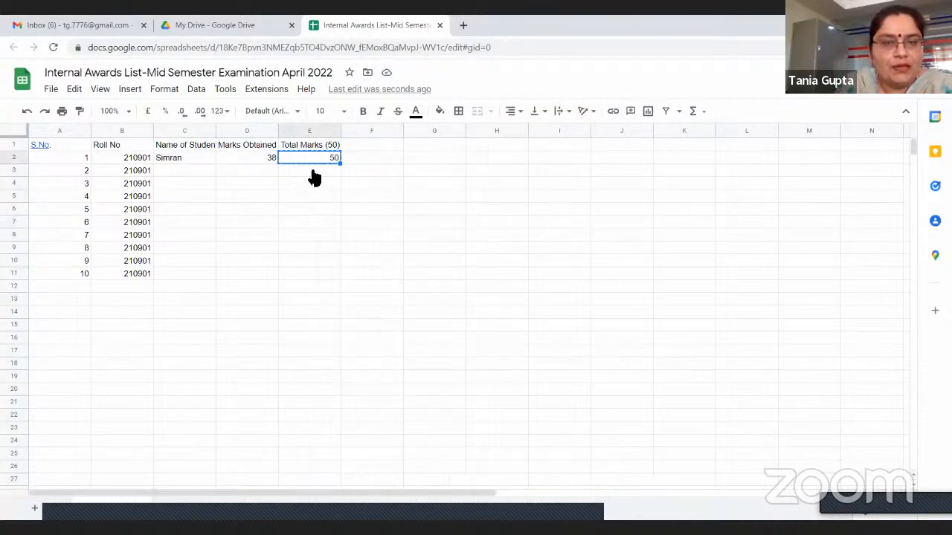
{"action": "left_click", "coordinate": [312, 171]}
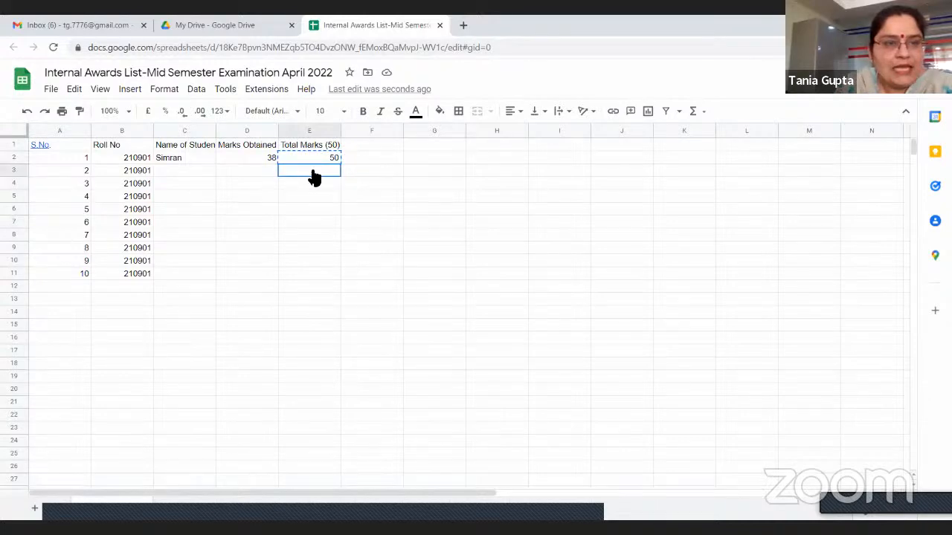
{"action": "left_click_drag", "start_coordinate": [311, 178], "coordinate": [306, 271]}
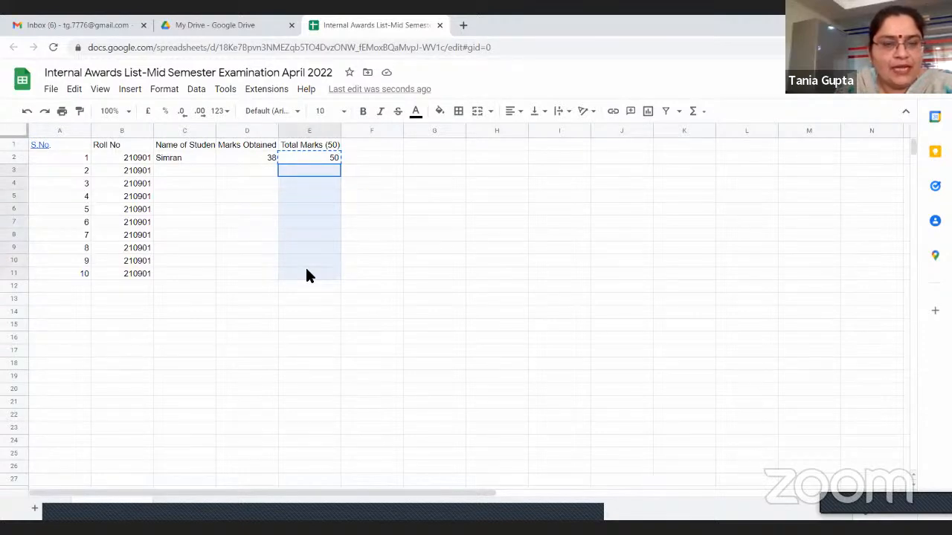
{"action": "left_click_drag", "start_coordinate": [306, 271], "coordinate": [306, 271]}
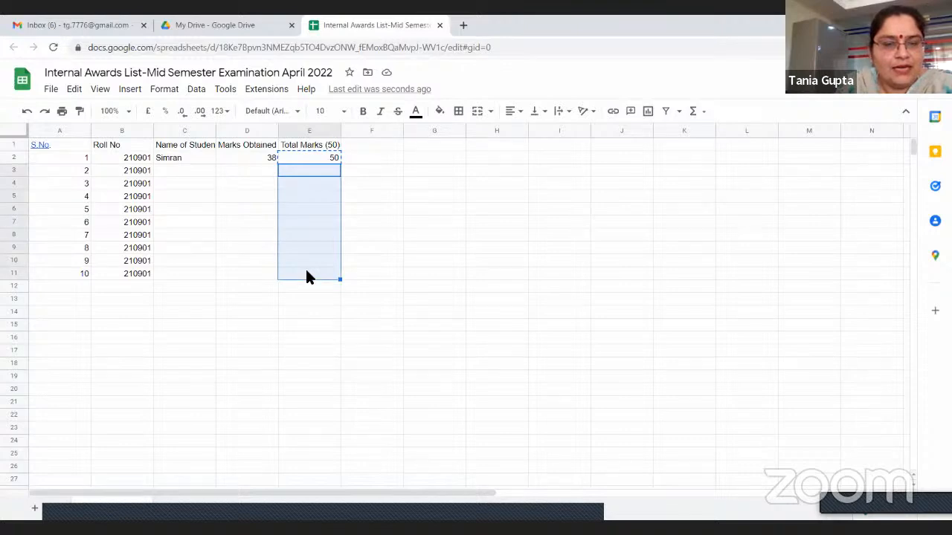
{"action": "right_click", "coordinate": [309, 276]}
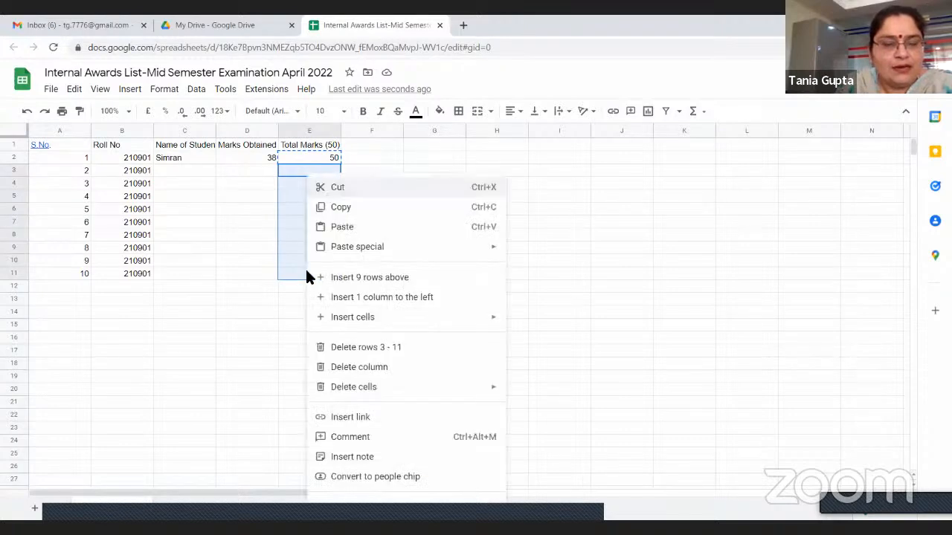
{"action": "left_click", "coordinate": [446, 227]}
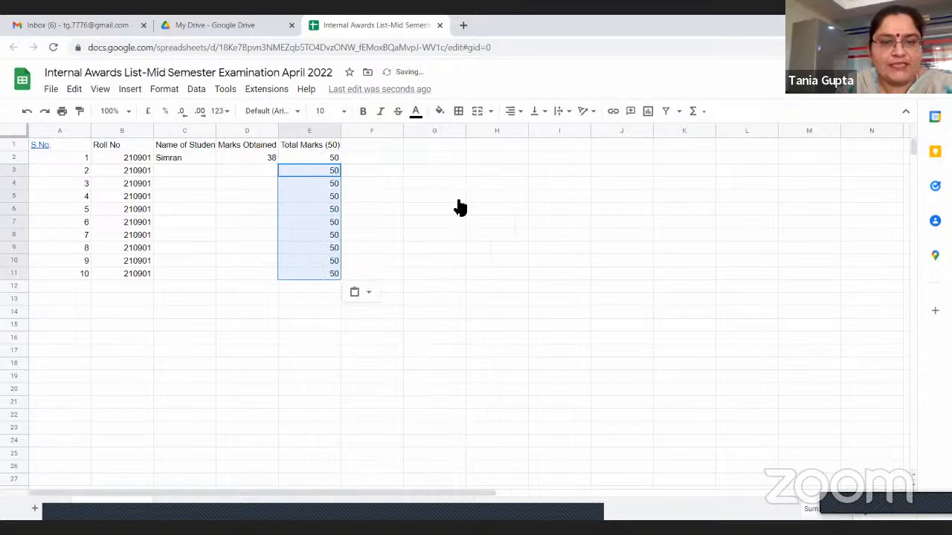
Change the last digit of the roll number in cell B3 to 2
{"action": "left_click", "coordinate": [148, 172]}
{"action": "key", "text": "BackSpace"}
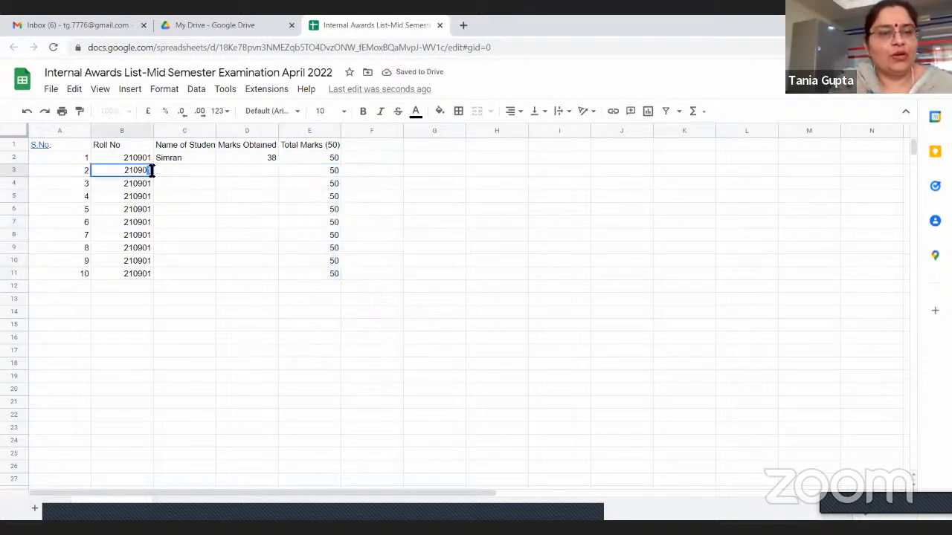
{"action": "type", "text": "2"}
{"action": "left_click", "coordinate": [151, 183]}
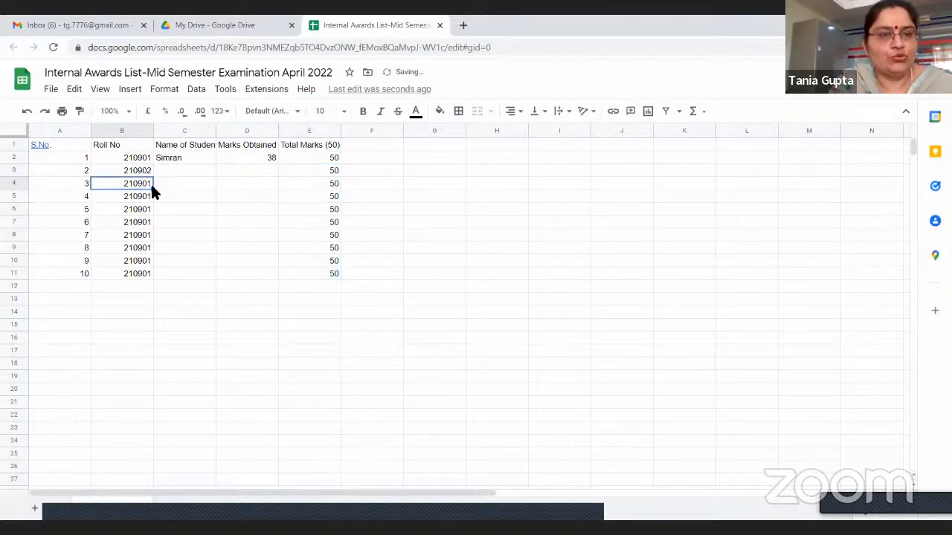
Change the last digit of the roll numbers in cells B4 and B5 to 3 and 4 respectively
{"action": "double_click", "coordinate": [151, 183]}
{"action": "left_click_drag", "start_coordinate": [148, 184], "coordinate": [152, 195]}
{"action": "type", "text": "3"}
{"action": "left_click", "coordinate": [146, 194]}
{"action": "double_click", "coordinate": [148, 194]}
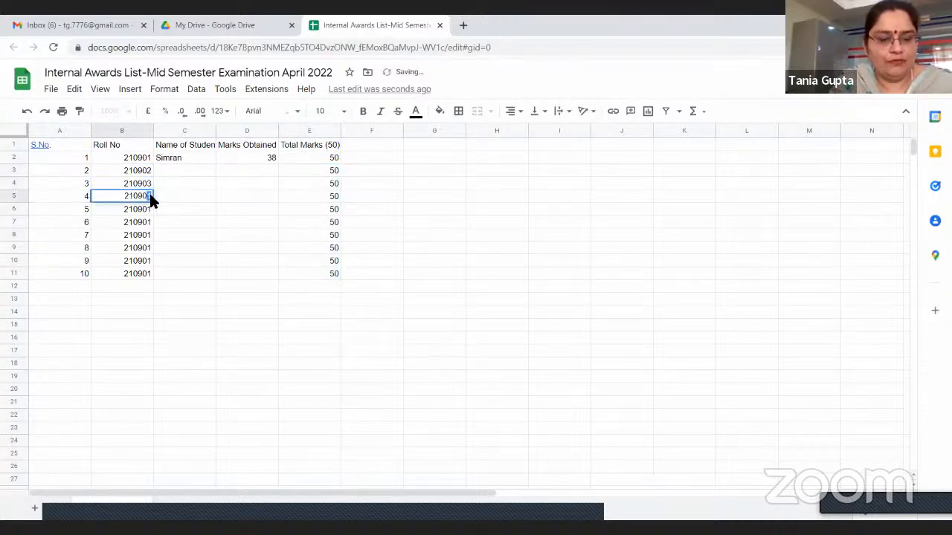
{"action": "type", "text": "4"}
{"action": "key", "text": "Return"}
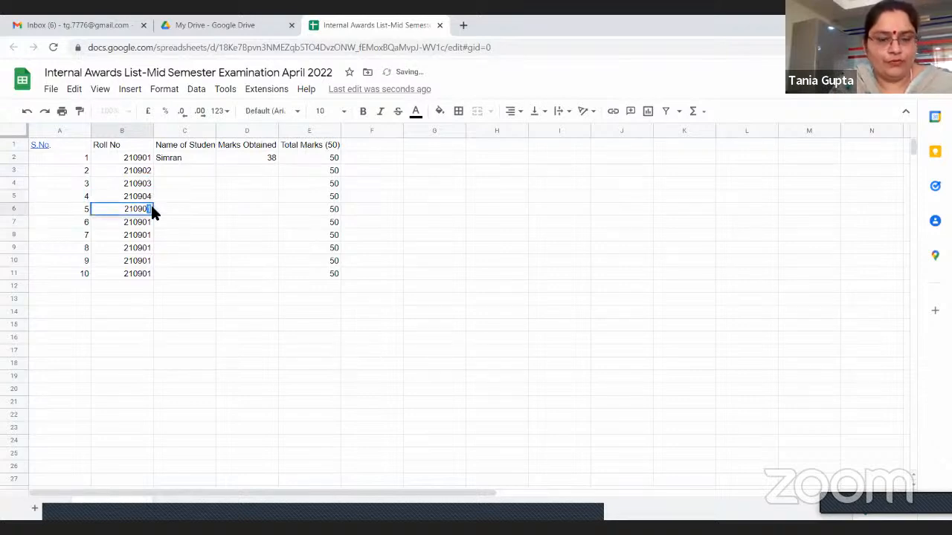
Change the last digit of the roll numbers in cells B6, B7 and B8 to 5, 6 and 7 respectively
{"action": "type", "text": "5"}
{"action": "key", "text": "Return"}
{"action": "double_click", "coordinate": [148, 221]}
{"action": "left_click_drag", "start_coordinate": [148, 222], "coordinate": [151, 222]}
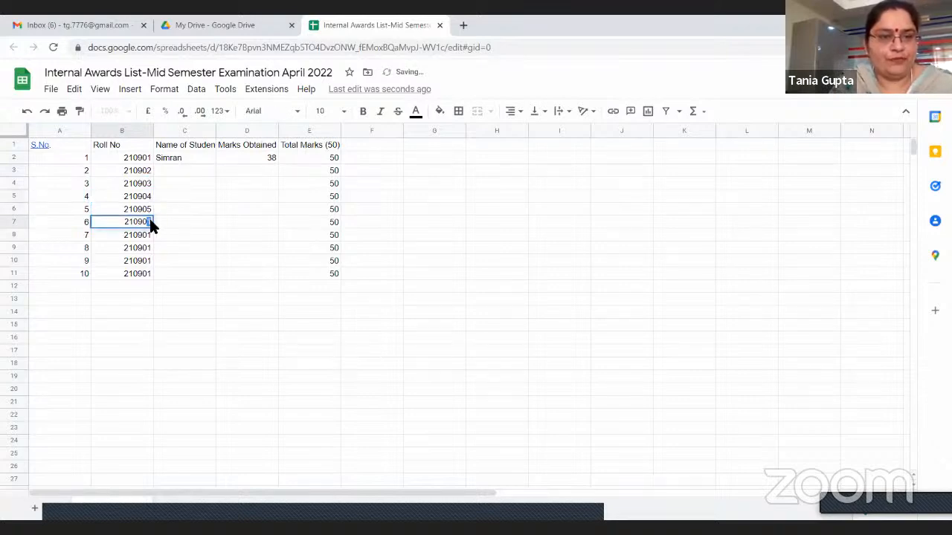
{"action": "type", "text": "6"}
{"action": "key", "text": "Return"}
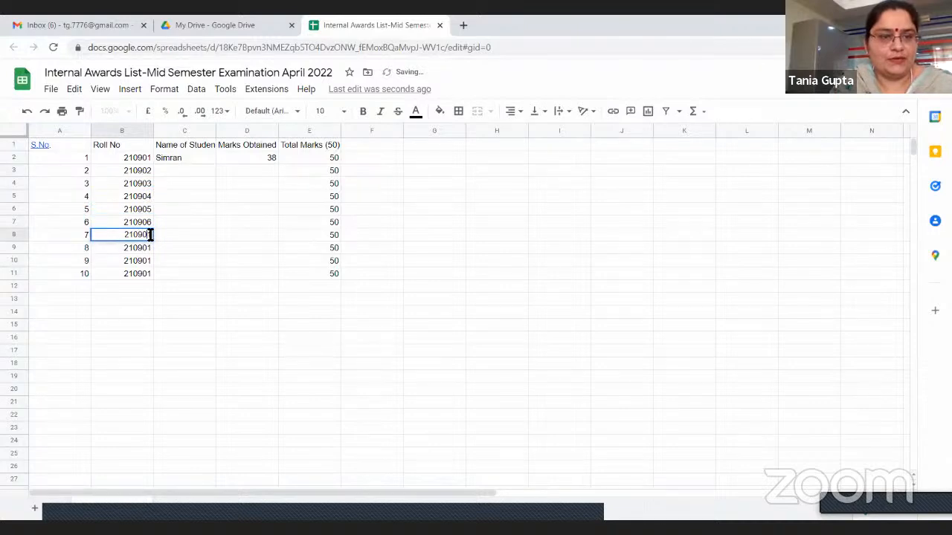
{"action": "type", "text": "7"}
{"action": "key", "text": "Return"}
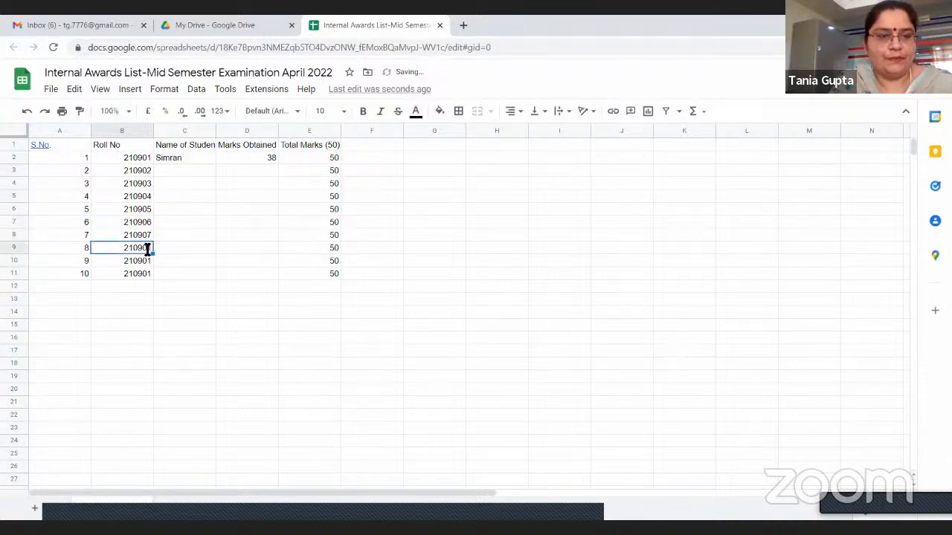
End the roll numbers in cells B9 and B10 with 8 and 9, and replace the last two digits in B11 with 10
{"action": "double_click", "coordinate": [148, 247]}
{"action": "left_click_drag", "start_coordinate": [148, 248], "coordinate": [151, 248]}
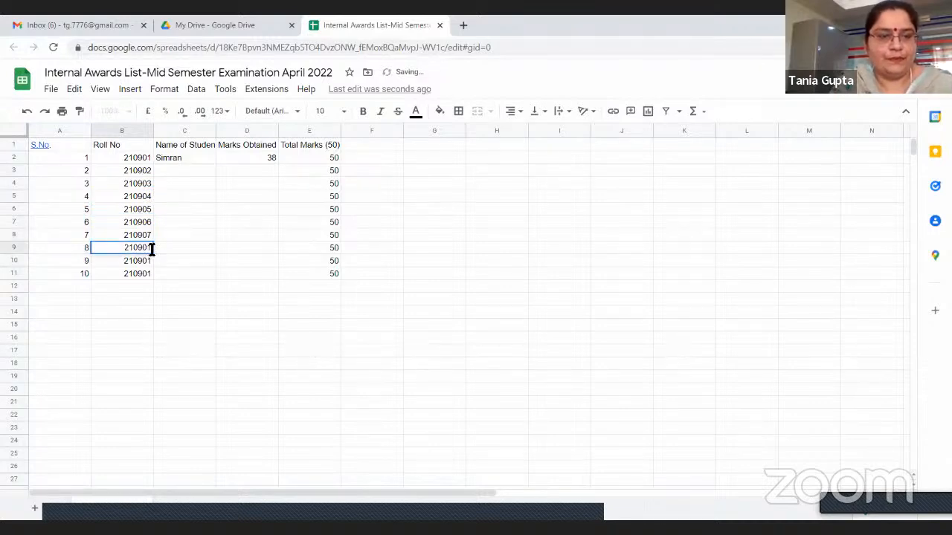
{"action": "type", "text": "8"}
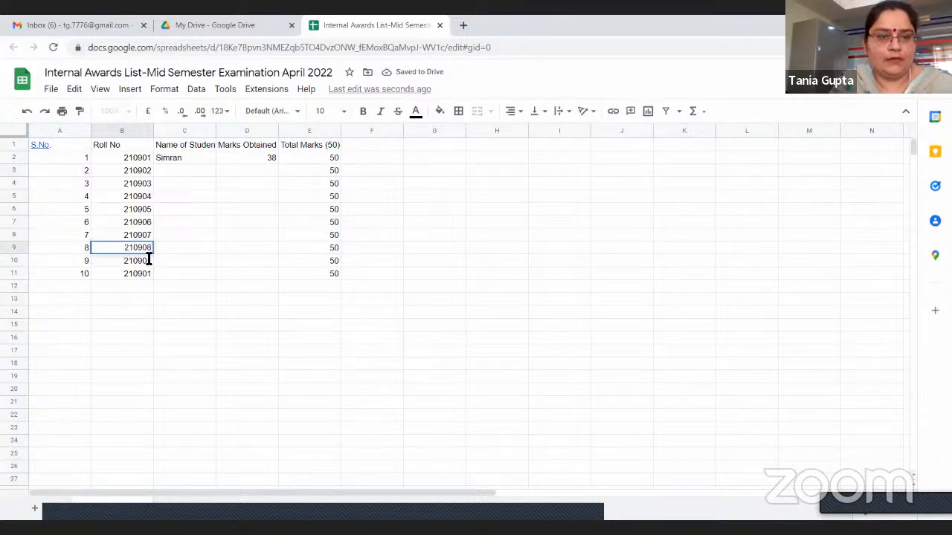
{"action": "key", "text": "Return"}
{"action": "type", "text": "9"}
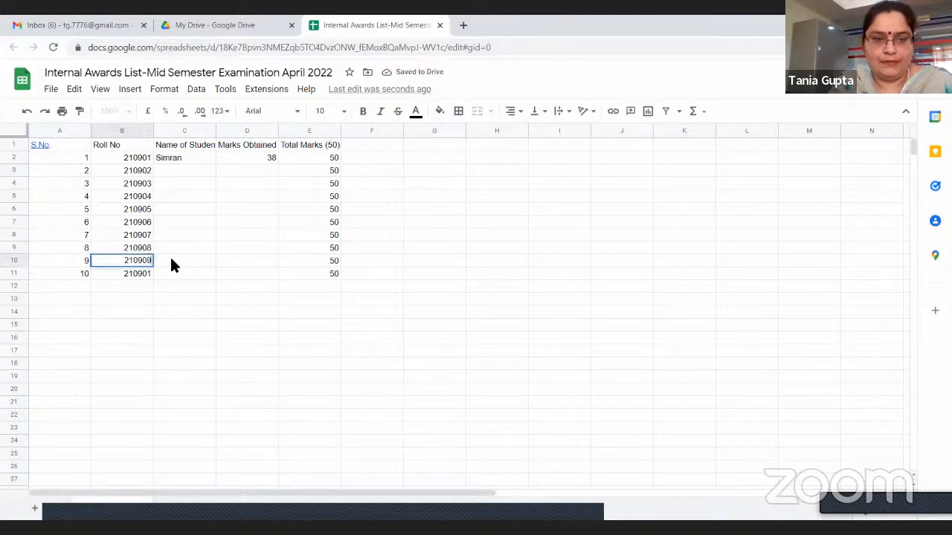
{"action": "double_click", "coordinate": [146, 276]}
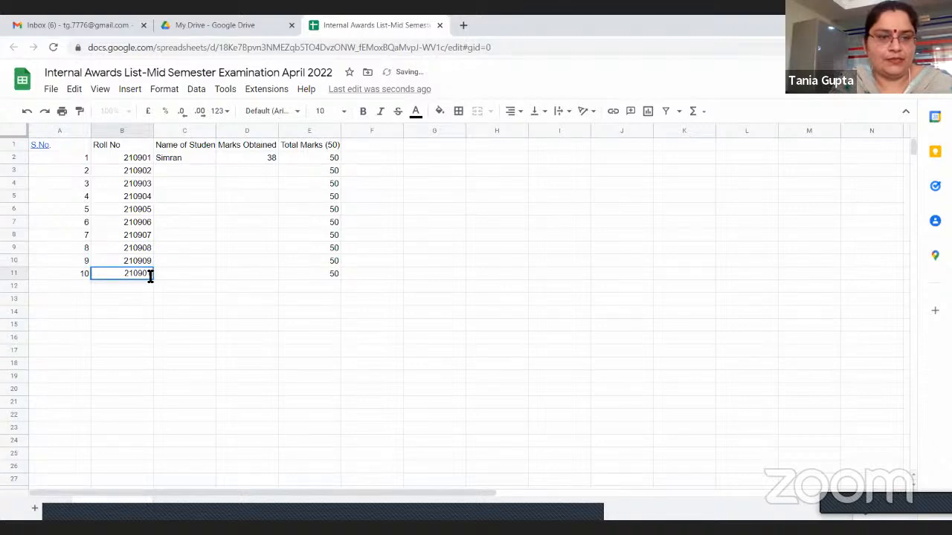
{"action": "left_click_drag", "start_coordinate": [151, 273], "coordinate": [147, 273]}
{"action": "type", "text": "10"}
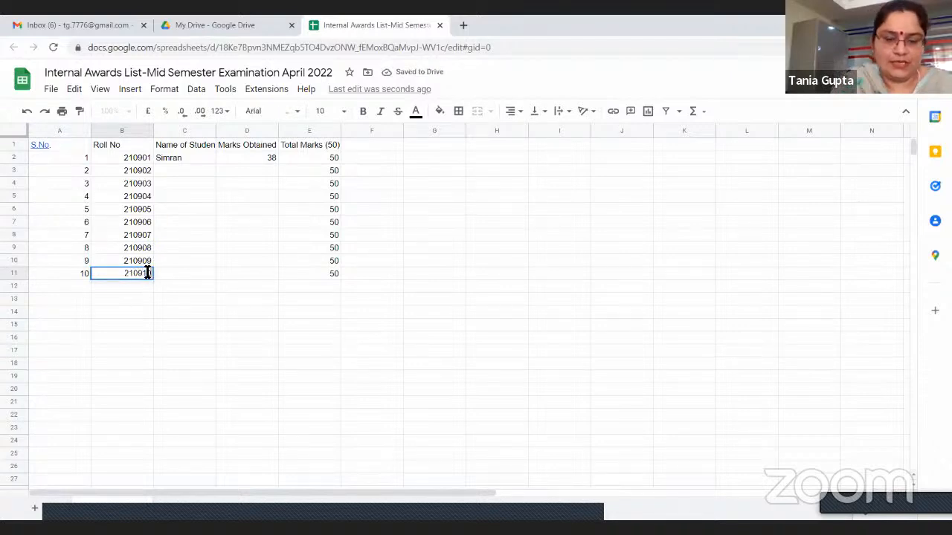
Enter the students' first names for serial numbers 2 to 4 in cells C3 to C5
{"action": "left_click", "coordinate": [179, 168]}
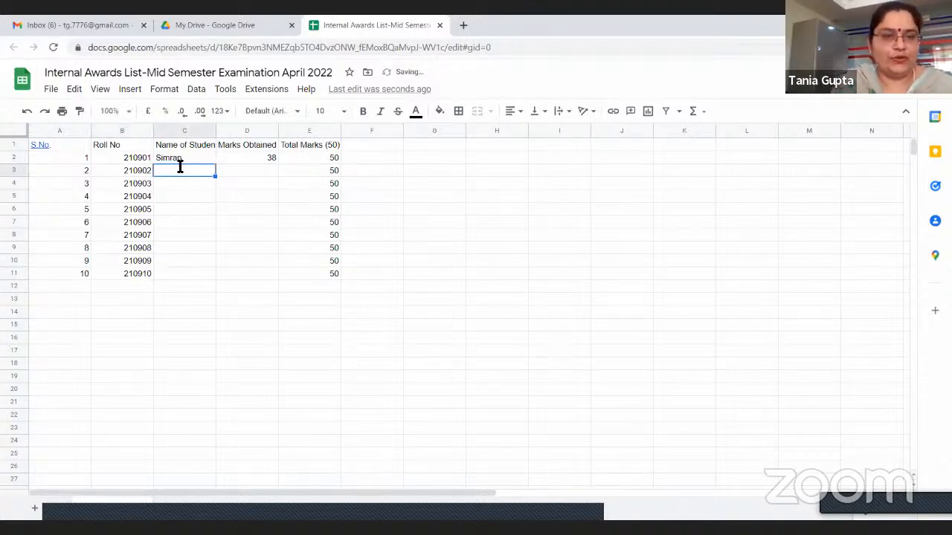
{"action": "type", "text": "Amit"}
{"action": "key", "text": "Return"}
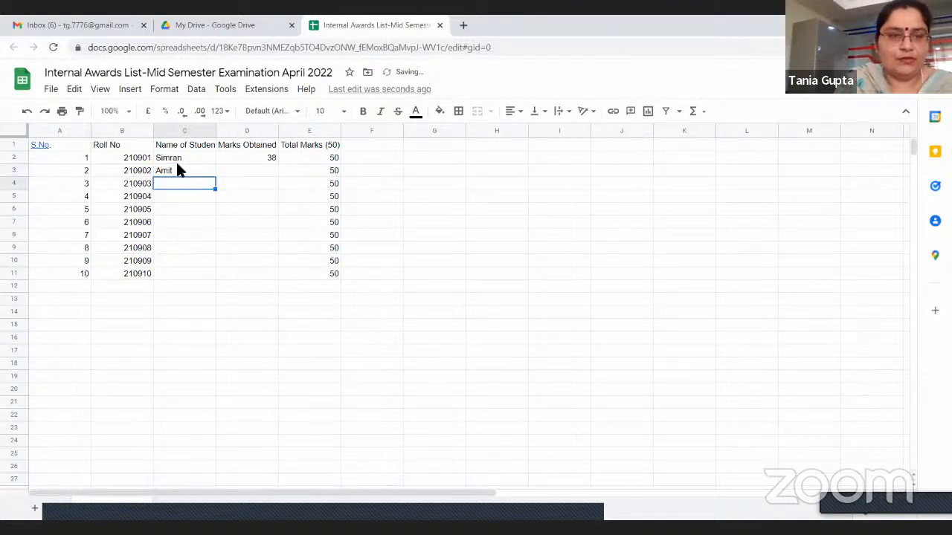
{"action": "type", "text": "sEETA"}
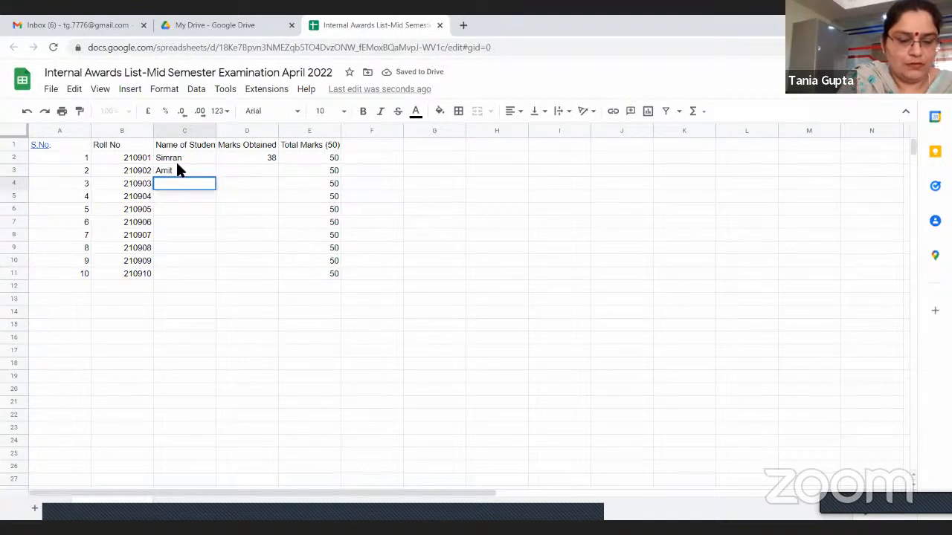
{"action": "type", "text": "Seeta"}
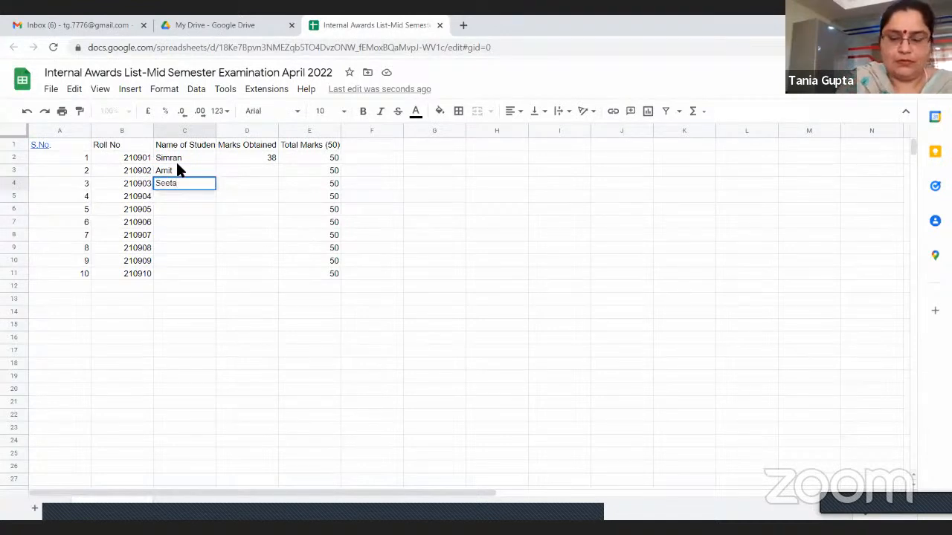
{"action": "key", "text": "Return"}
{"action": "type", "text": "Massod"}
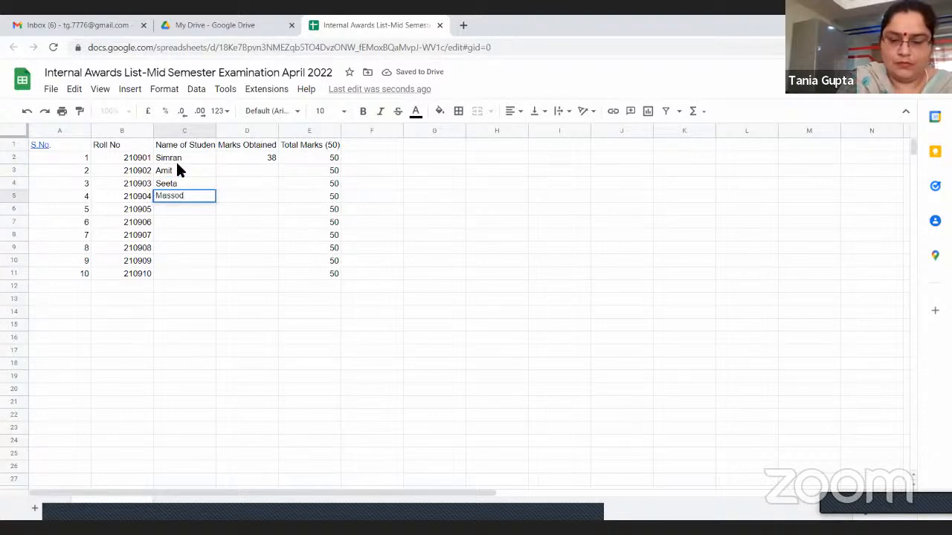
{"action": "key", "text": "Return"}
Enter the students' first names for serial numbers 5 to 7 in cells C6 to C8
{"action": "type", "text": "Imran"}
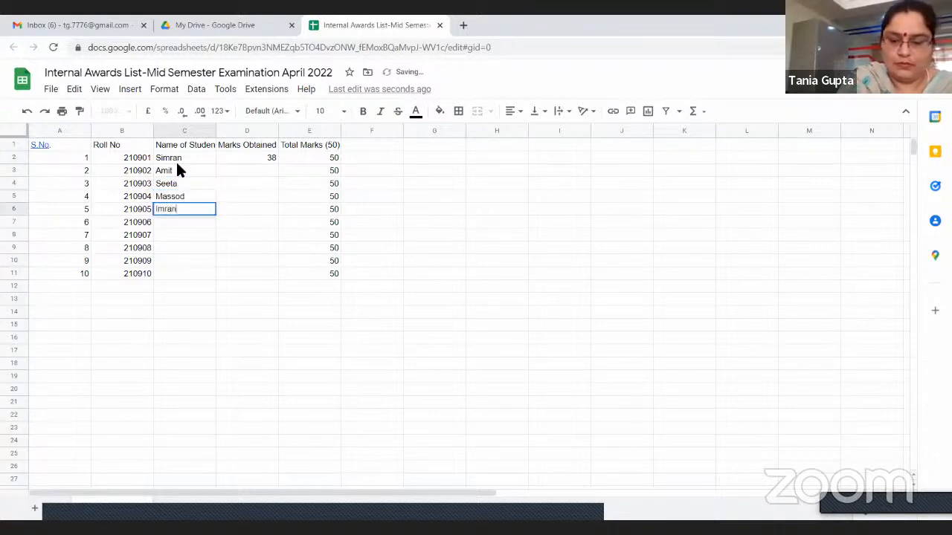
{"action": "key", "text": "Return"}
{"action": "type", "text": "Geeta"}
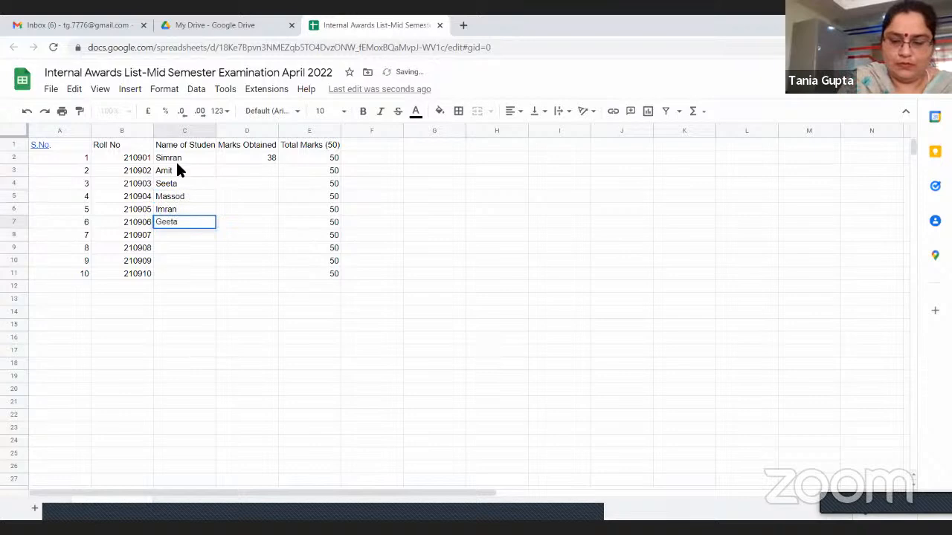
{"action": "key", "text": "Return"}
{"action": "type", "text": "Raman"}
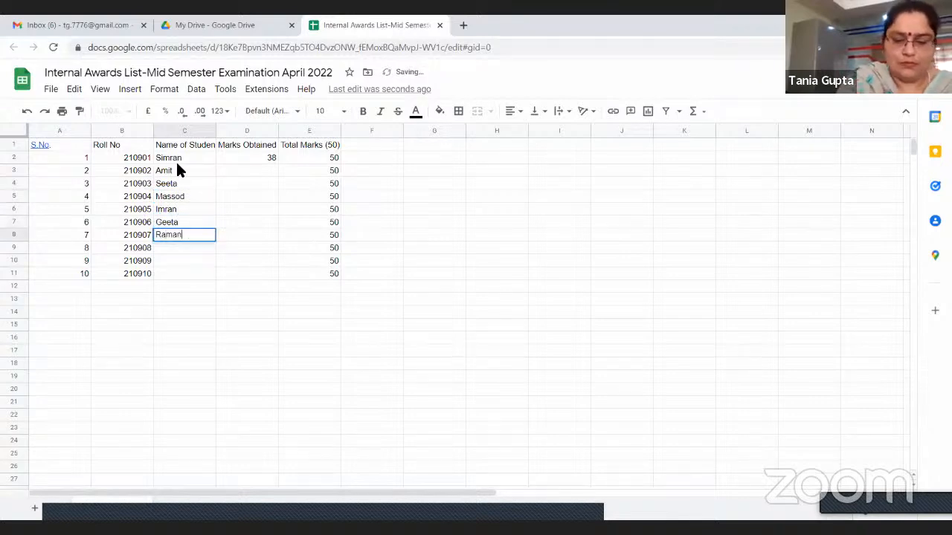
{"action": "key", "text": "Return"}
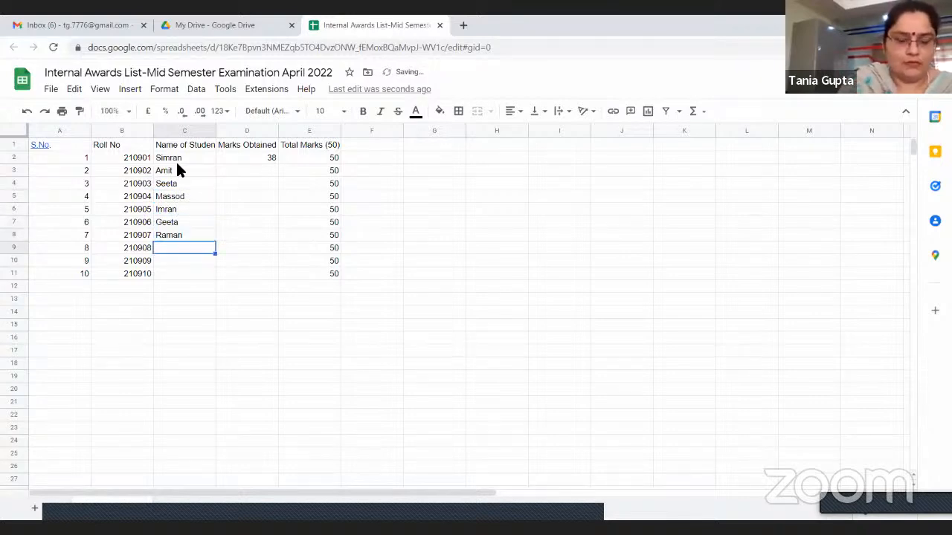
Enter the students' first names for serial numbers 8 to 10 in cells C9 to C11
{"action": "type", "text": "Siya"}
{"action": "key", "text": "Return"}
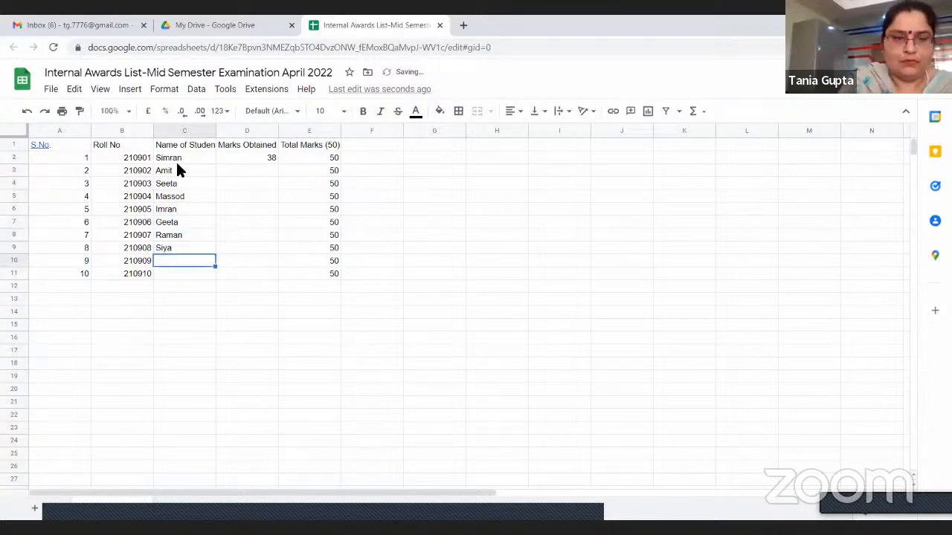
{"action": "type", "text": "Kavita"}
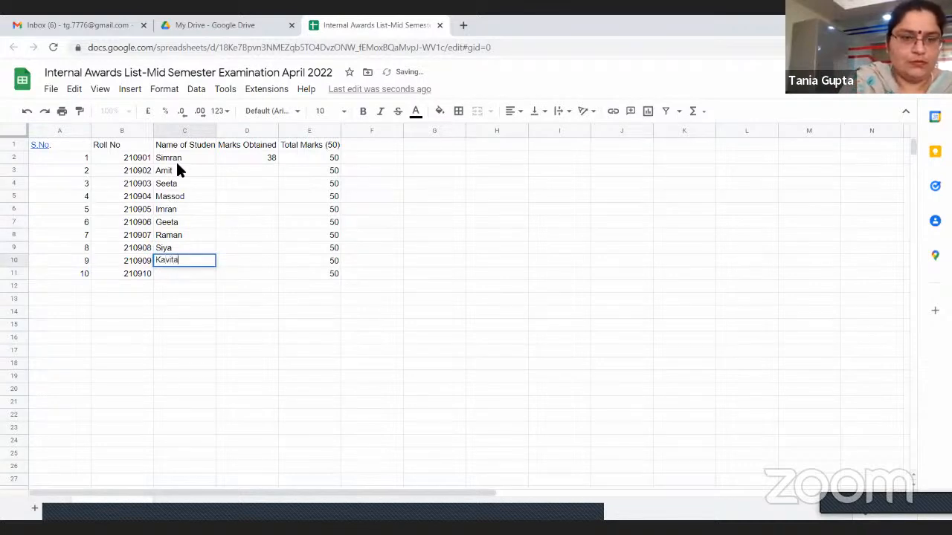
{"action": "key", "text": "Return"}
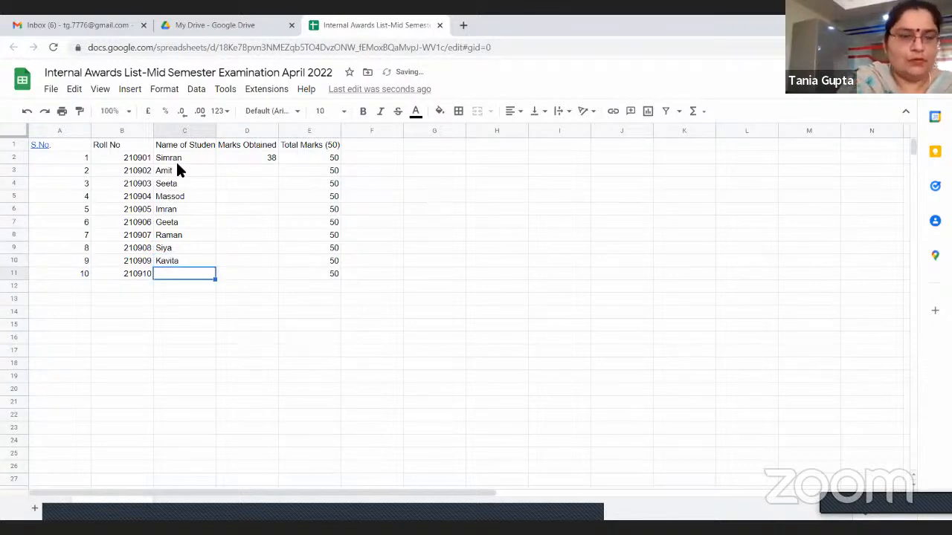
{"action": "type", "text": "R"}
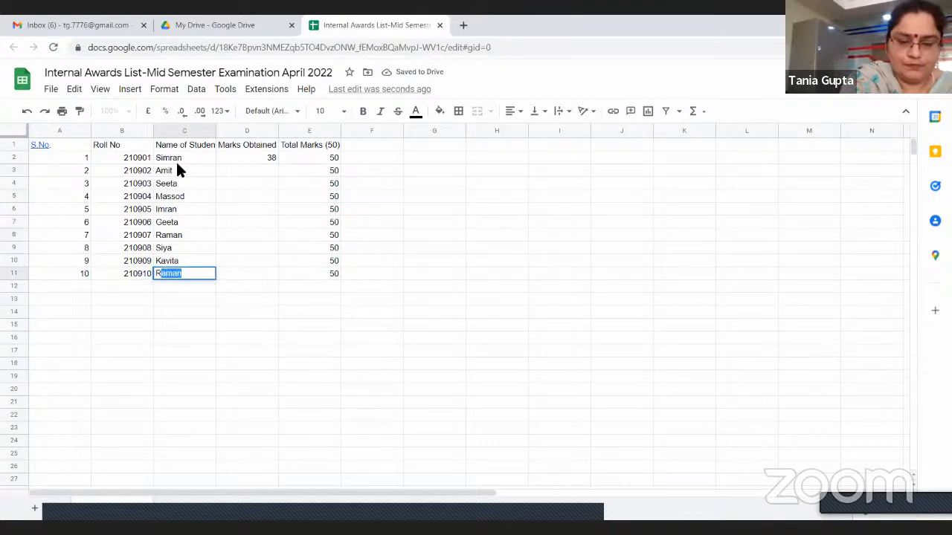
{"action": "type", "text": "ohit"}
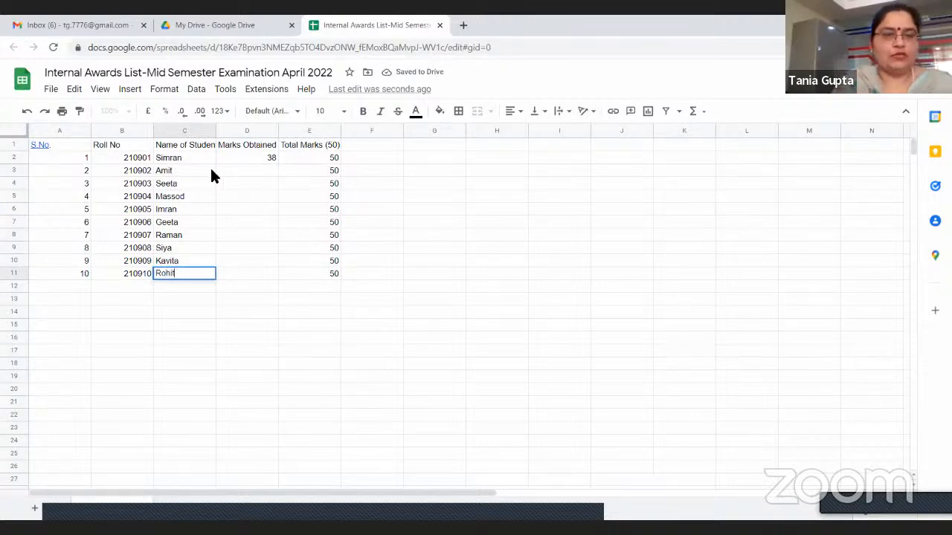
Enter 45, 32 and 35 as the marks obtained in cells D3, D4 and D5
{"action": "left_click", "coordinate": [250, 170]}
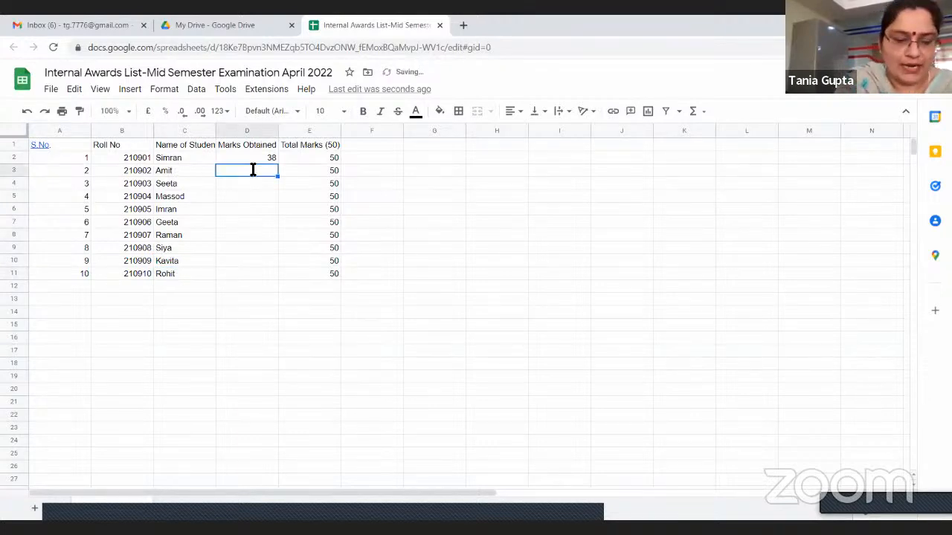
{"action": "type", "text": "45"}
{"action": "key", "text": "Return"}
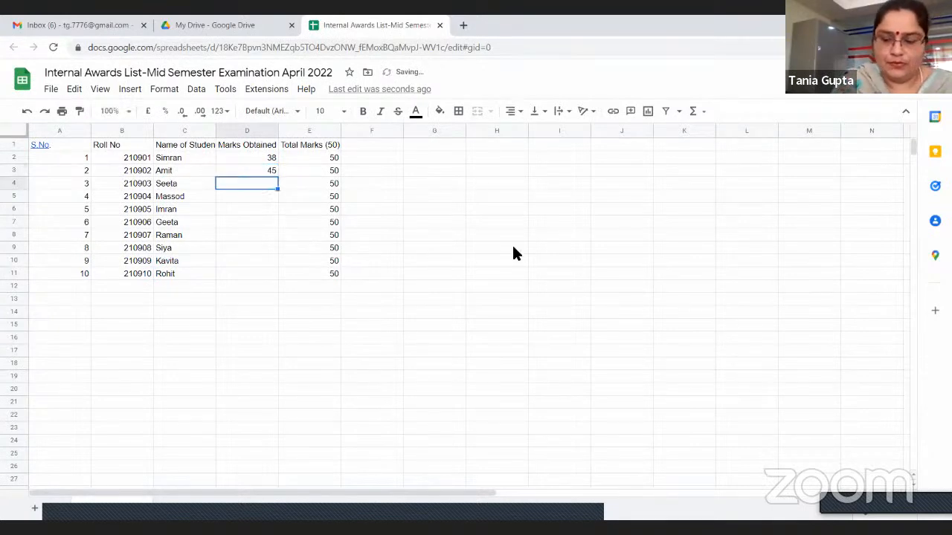
{"action": "type", "text": "32"}
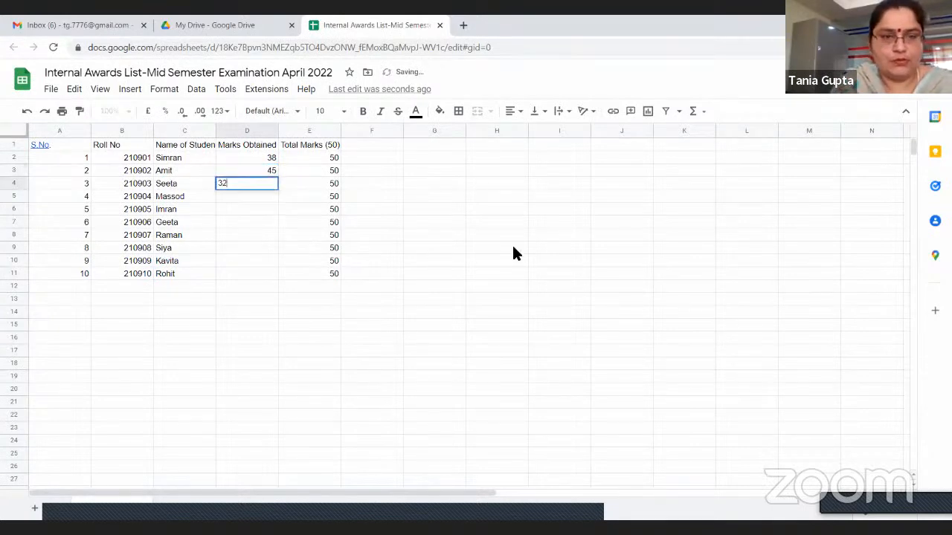
{"action": "key", "text": "Return"}
{"action": "type", "text": "3"}
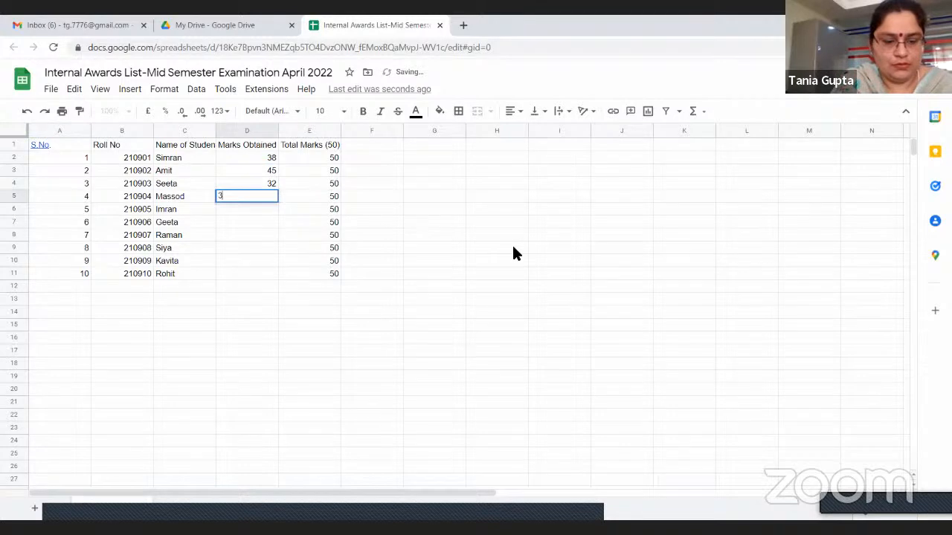
{"action": "type", "text": "5"}
{"action": "key", "text": "Return"}
Enter 27, 43 and 37 as the marks obtained in cells D6, D7 and D8
{"action": "type", "text": "2"}
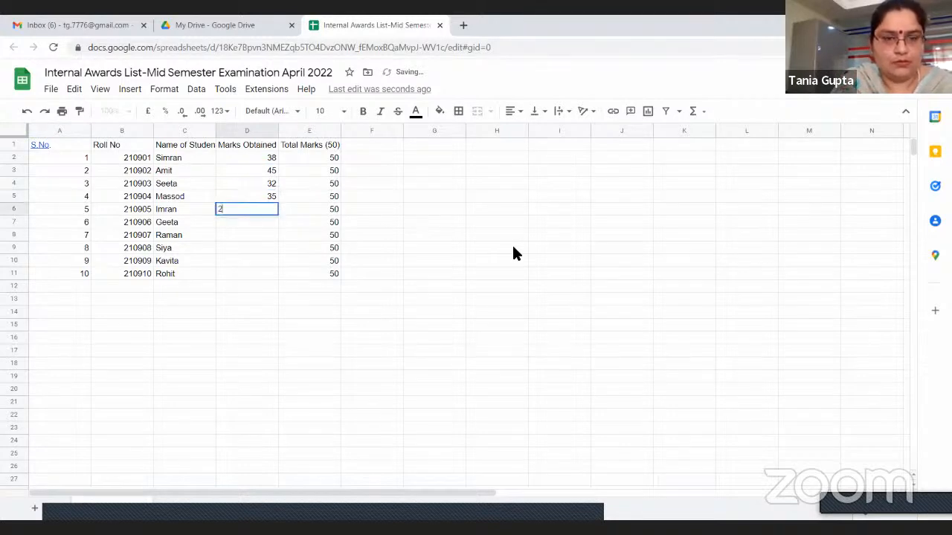
{"action": "type", "text": "7"}
{"action": "key", "text": "Return"}
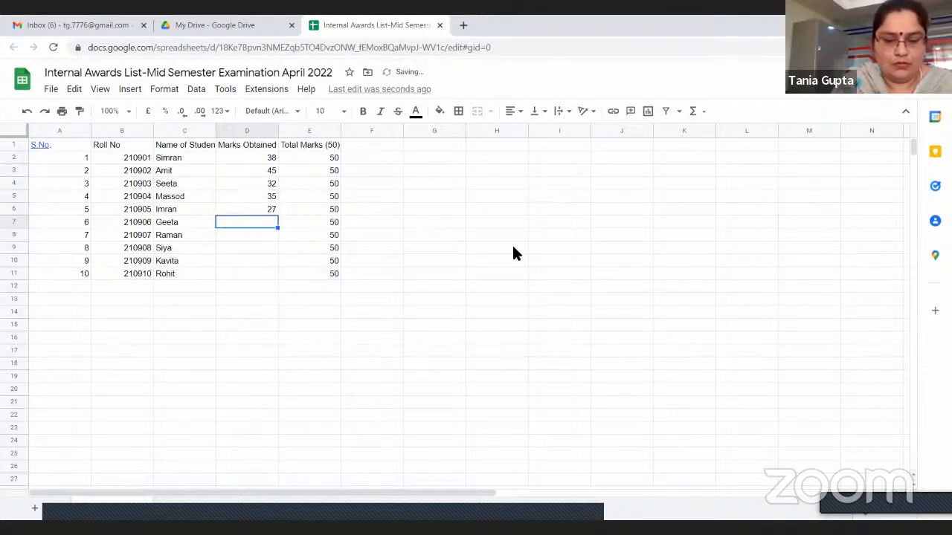
{"action": "type", "text": "43"}
{"action": "key", "text": "Return"}
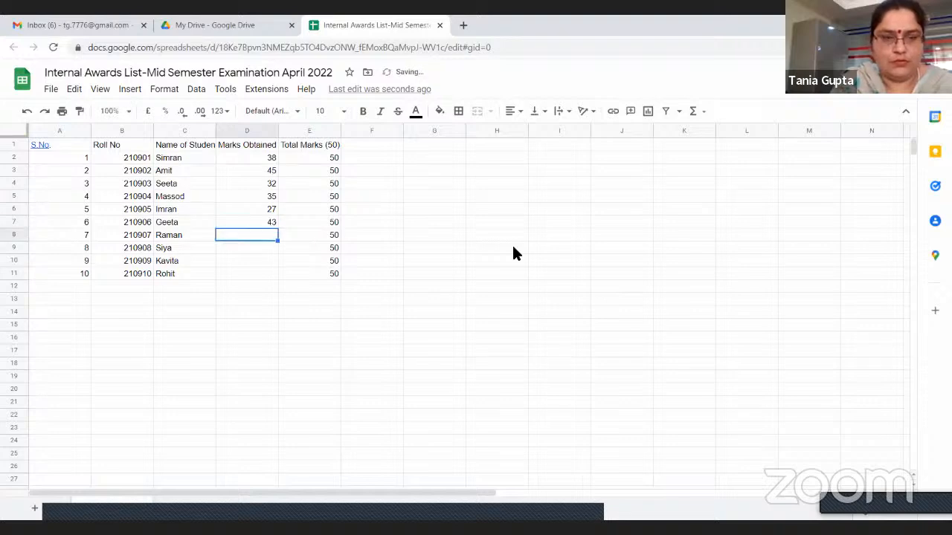
{"action": "type", "text": "37"}
{"action": "key", "text": "Return"}
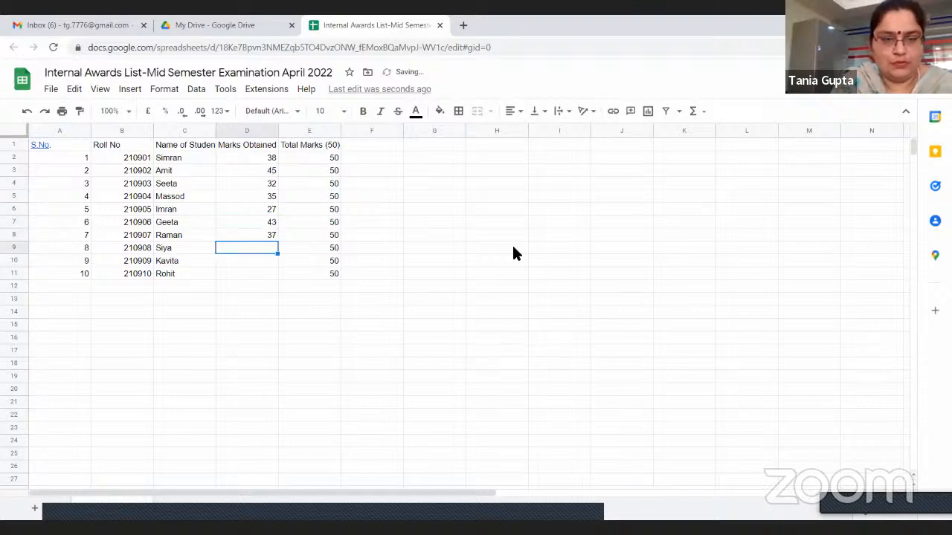
Enter 39 and 43 as the marks obtained in cells D9 and D10
{"action": "type", "text": "39"}
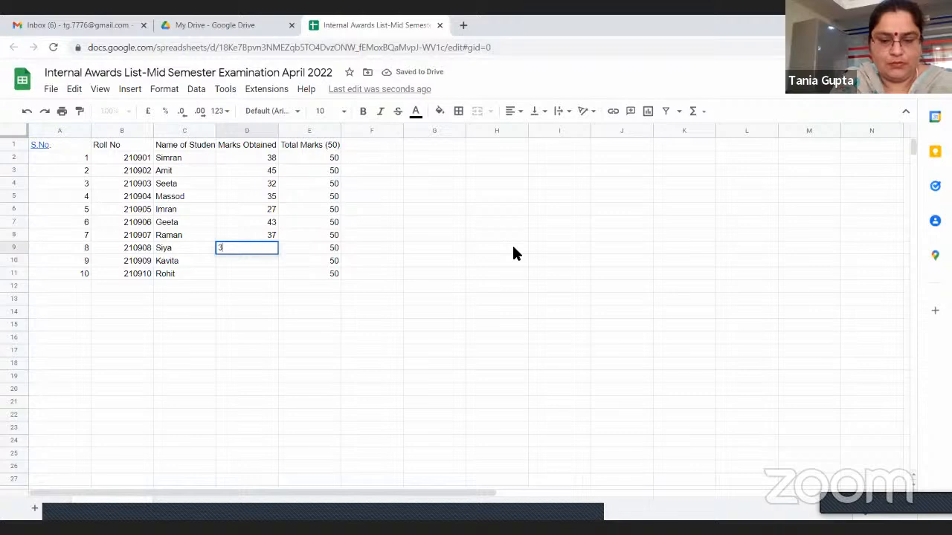
{"action": "key", "text": "Return"}
{"action": "type", "text": "4"}
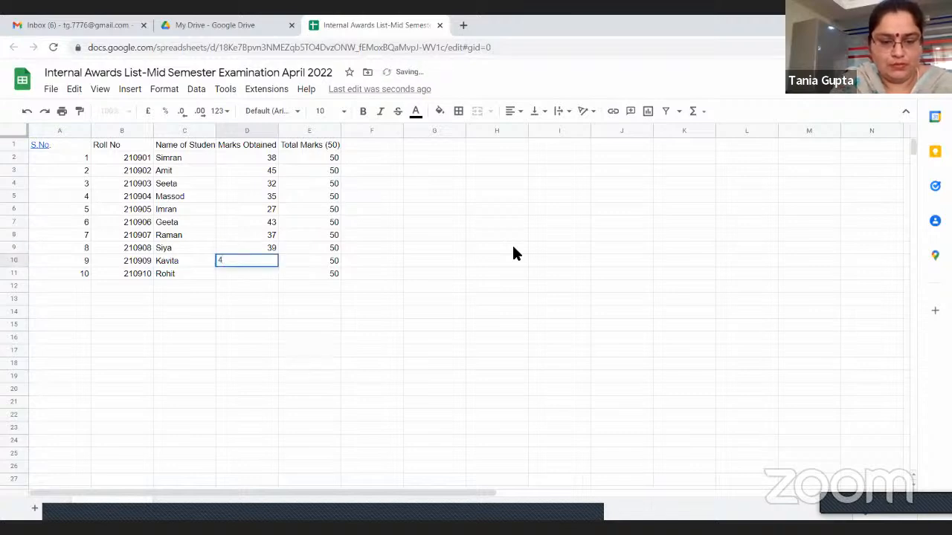
{"action": "type", "text": "3"}
{"action": "key", "text": "Return"}
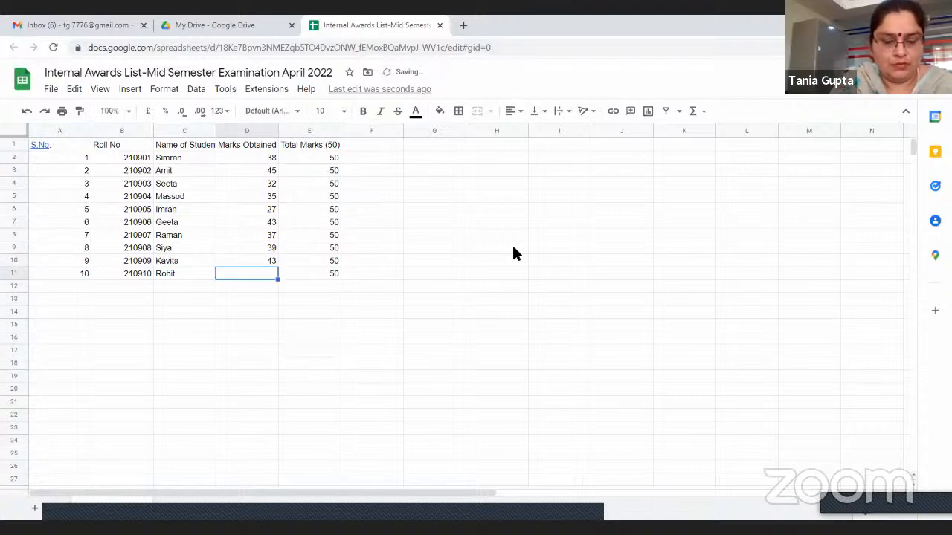
Enter 44 as the marks obtained in cell D11
{"action": "type", "text": "44"}
{"action": "left_click", "coordinate": [305, 363]}
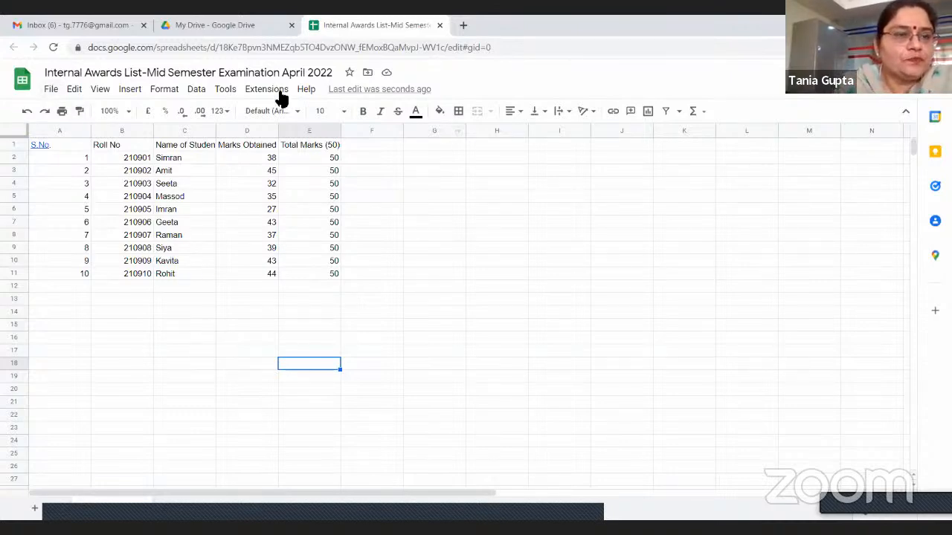
{"action": "left_click", "coordinate": [52, 90]}
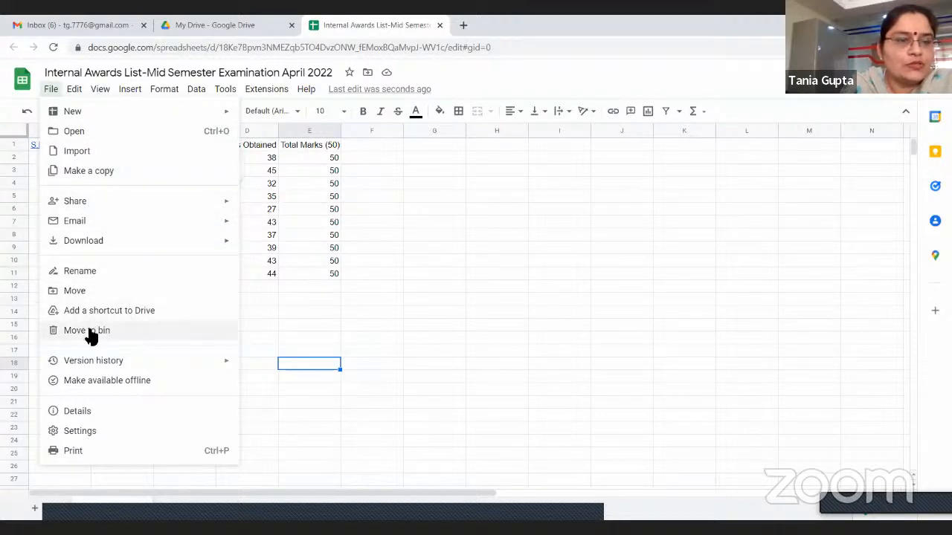
{"action": "left_click", "coordinate": [312, 429]}
{"action": "left_click", "coordinate": [75, 90]}
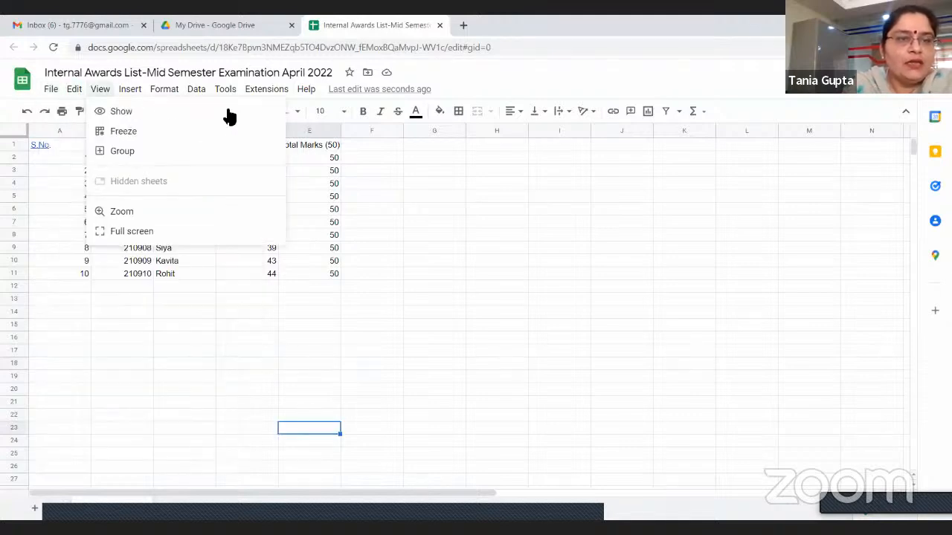
{"action": "left_click", "coordinate": [76, 90]}
{"action": "left_click", "coordinate": [74, 91]}
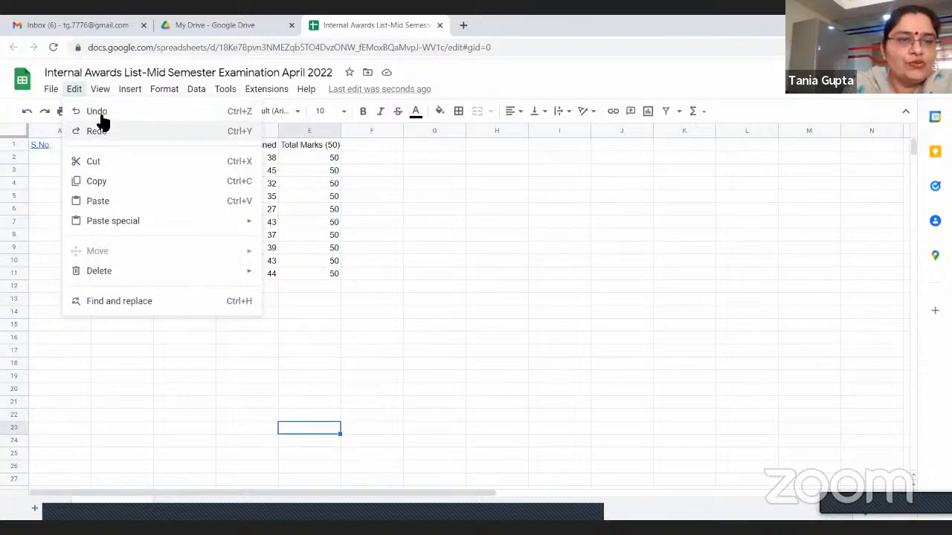
{"action": "left_click", "coordinate": [477, 271]}
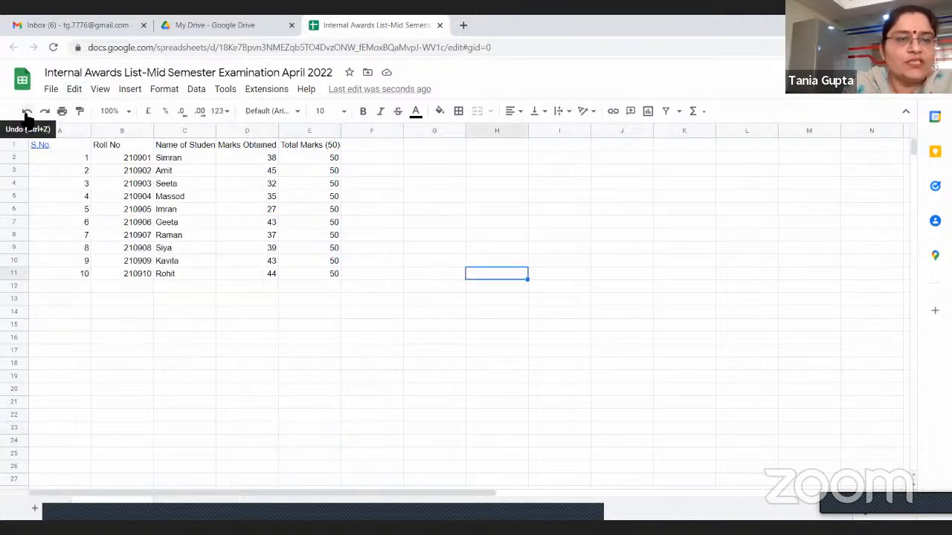
Undo the marks entry in cell D11 and redo it
{"action": "left_click", "coordinate": [262, 278]}
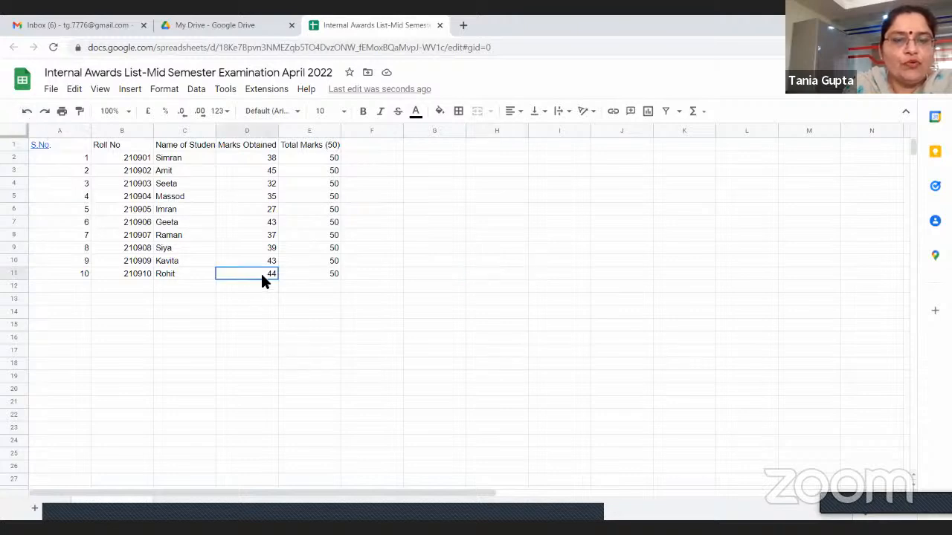
{"action": "left_click", "coordinate": [252, 339]}
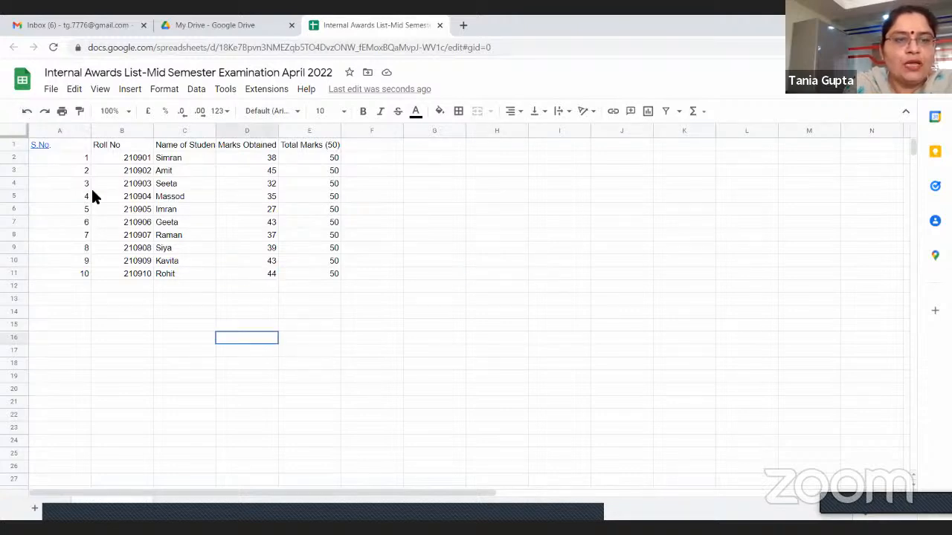
{"action": "left_click", "coordinate": [26, 111]}
{"action": "left_click", "coordinate": [424, 390]}
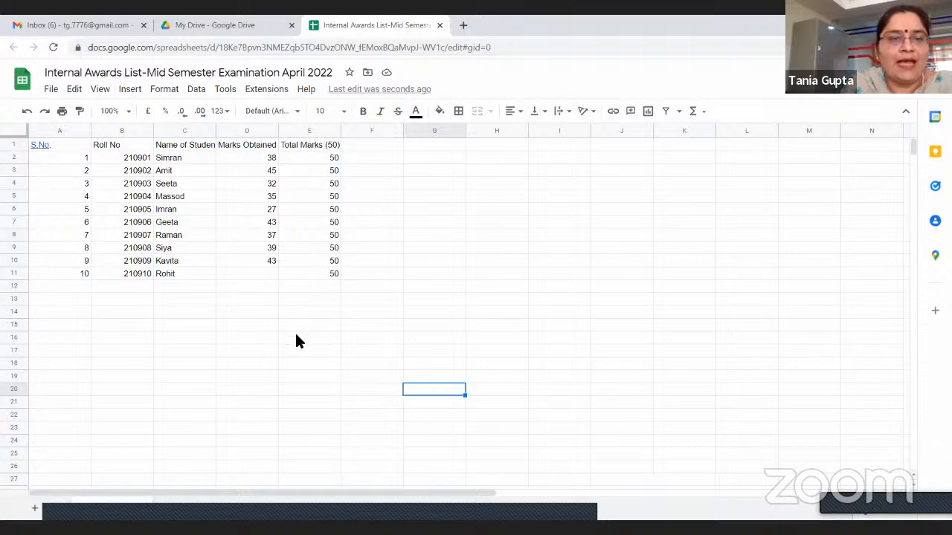
{"action": "left_click", "coordinate": [46, 112]}
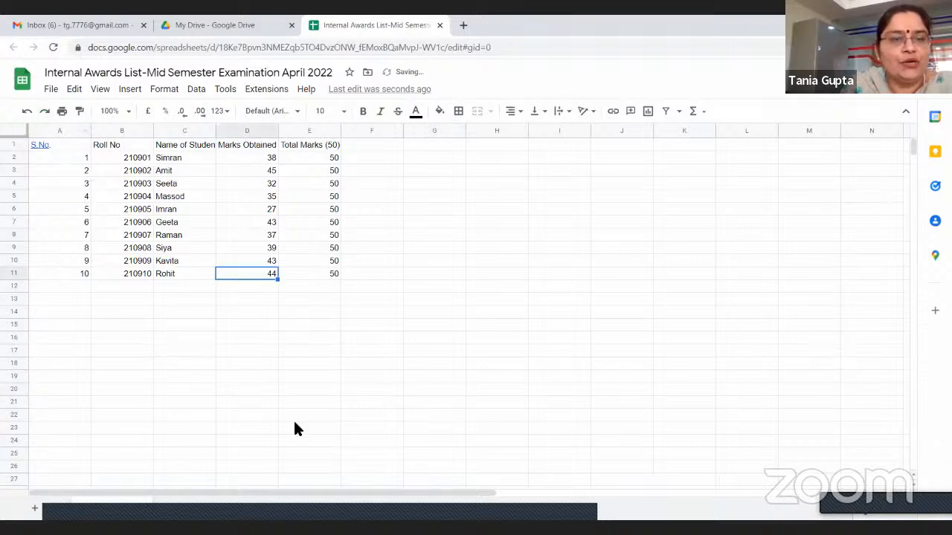
{"action": "left_click", "coordinate": [430, 353]}
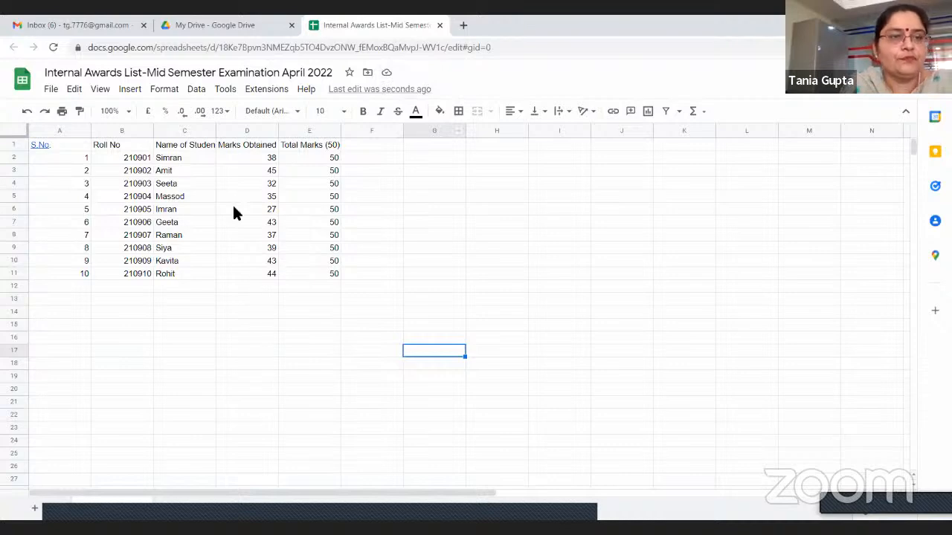
{"action": "left_click", "coordinate": [75, 88]}
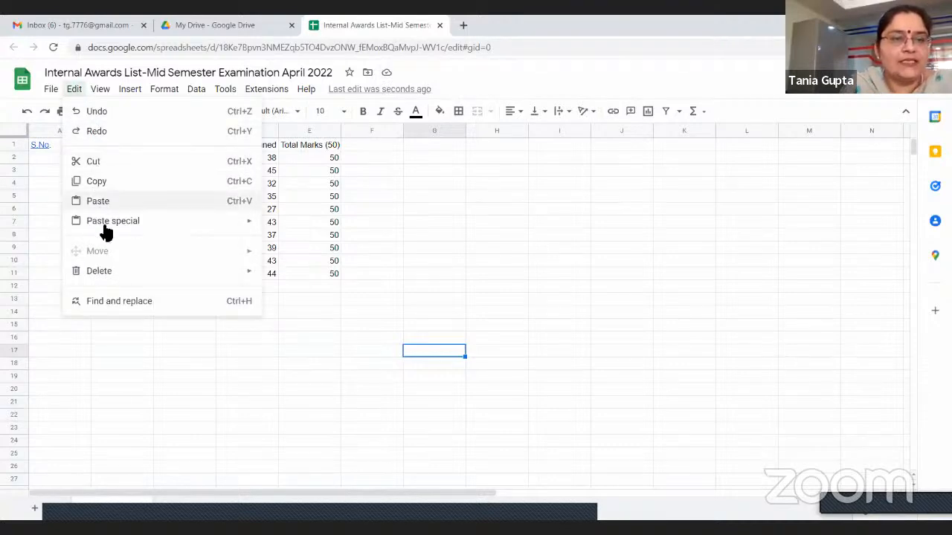
{"action": "left_click", "coordinate": [144, 352]}
{"action": "left_click", "coordinate": [98, 89]}
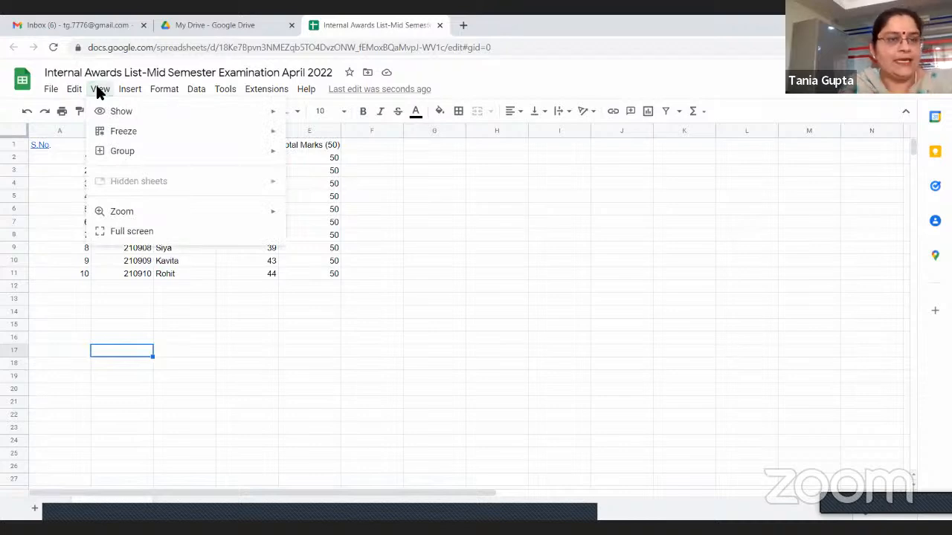
{"action": "left_click", "coordinate": [93, 300]}
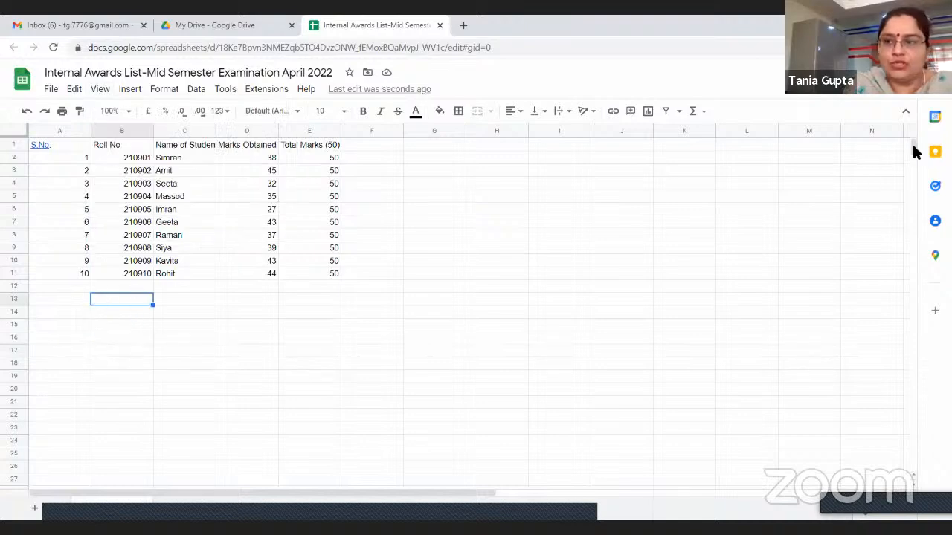
{"action": "mouse_move", "coordinate": [914, 152]}
{"action": "left_mouse_down"}
{"action": "mouse_move", "coordinate": [914, 229]}
{"action": "mouse_move", "coordinate": [920, 149]}
{"action": "left_mouse_up"}
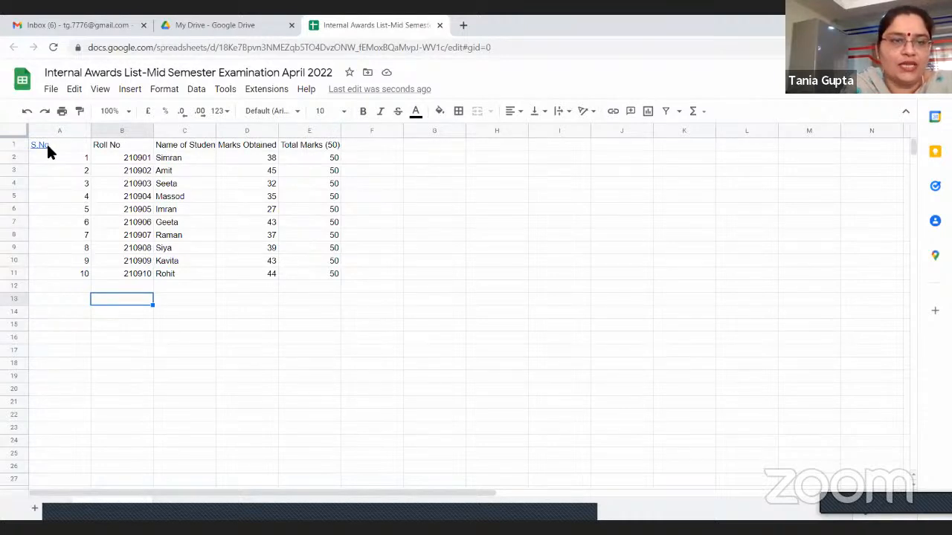
Select the headings in A1:E1 and freeze the sheet's first row
{"action": "left_click", "coordinate": [80, 145]}
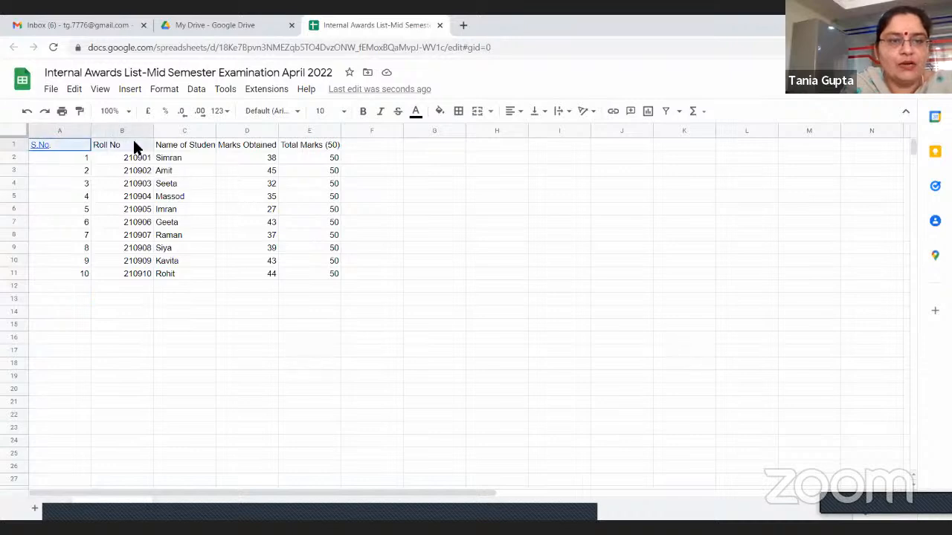
{"action": "left_click", "coordinate": [296, 144]}
{"action": "left_click", "coordinate": [99, 89]}
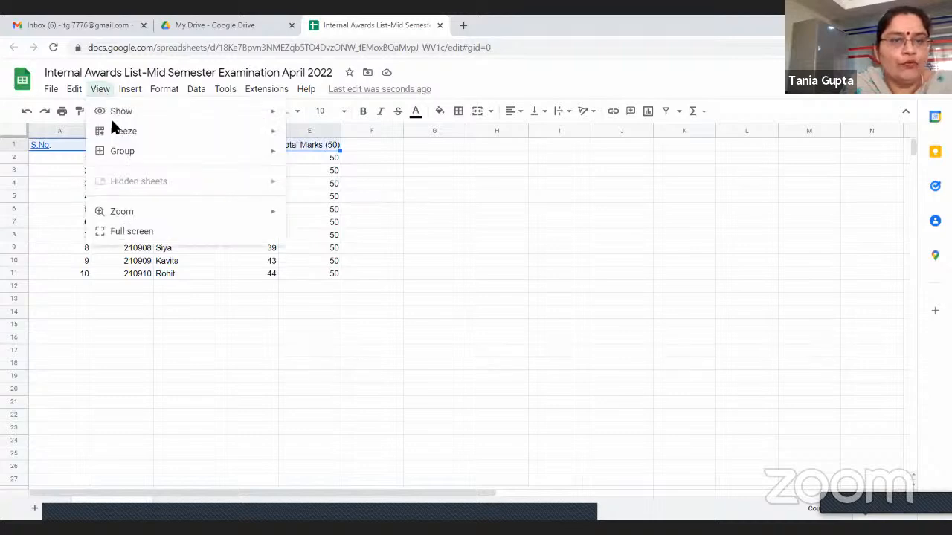
{"action": "mouse_move", "coordinate": [115, 133]}
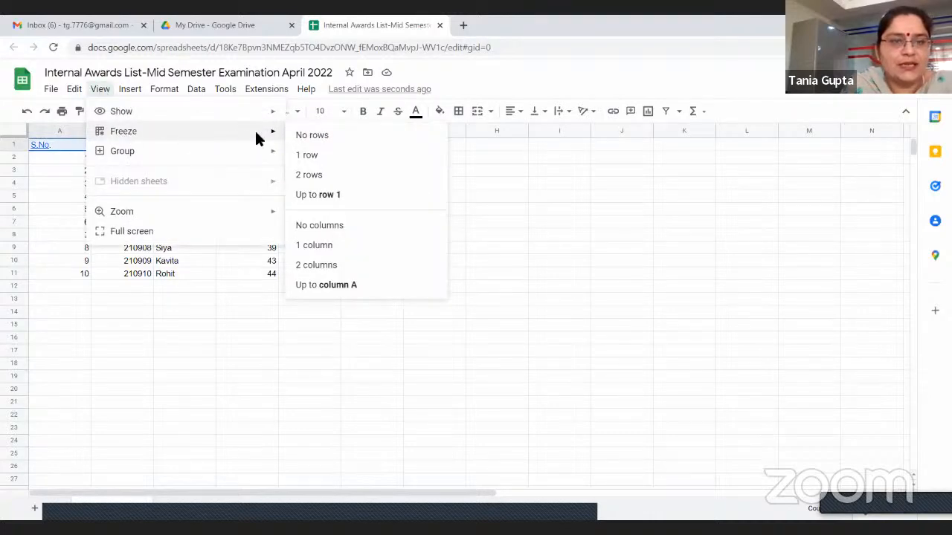
{"action": "left_click", "coordinate": [306, 155]}
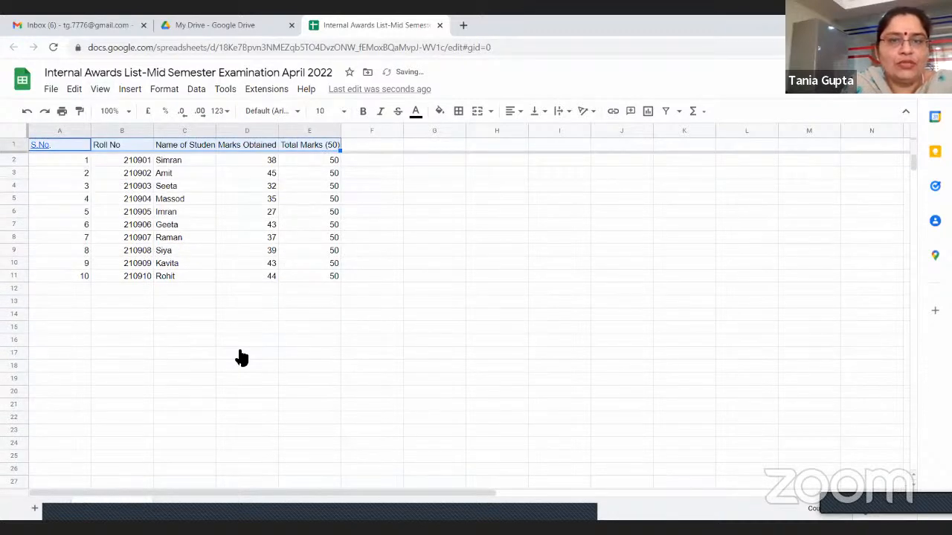
{"action": "left_click", "coordinate": [482, 255]}
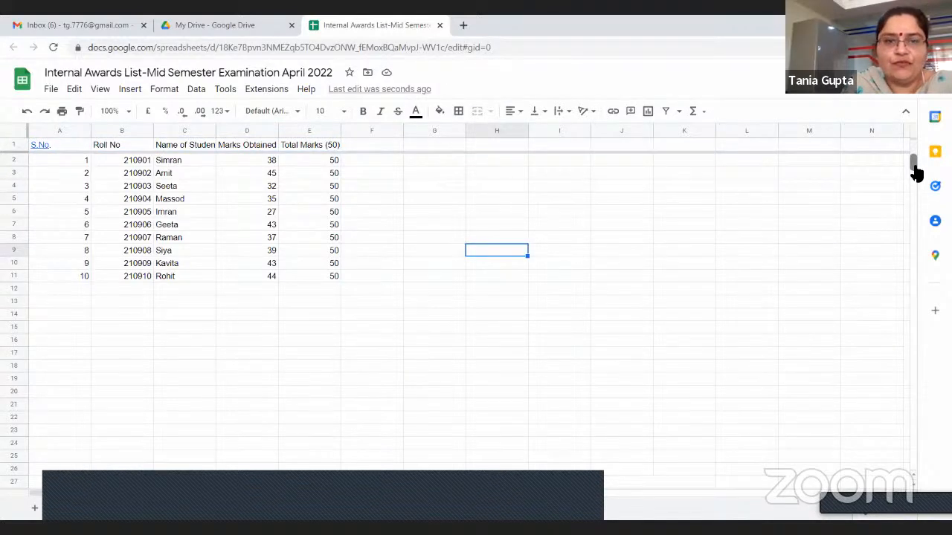
Scroll the student list down and back up to check how the frozen header row behaves
{"action": "scroll", "coordinate": [916, 172], "scroll_direction": "down", "scroll_amount": 3}
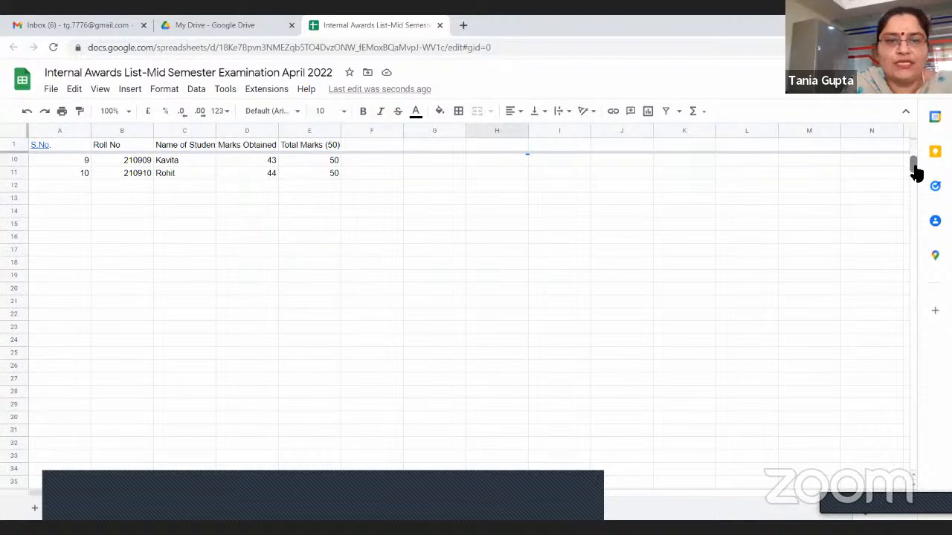
{"action": "scroll", "coordinate": [917, 173], "scroll_direction": "up", "scroll_amount": 3}
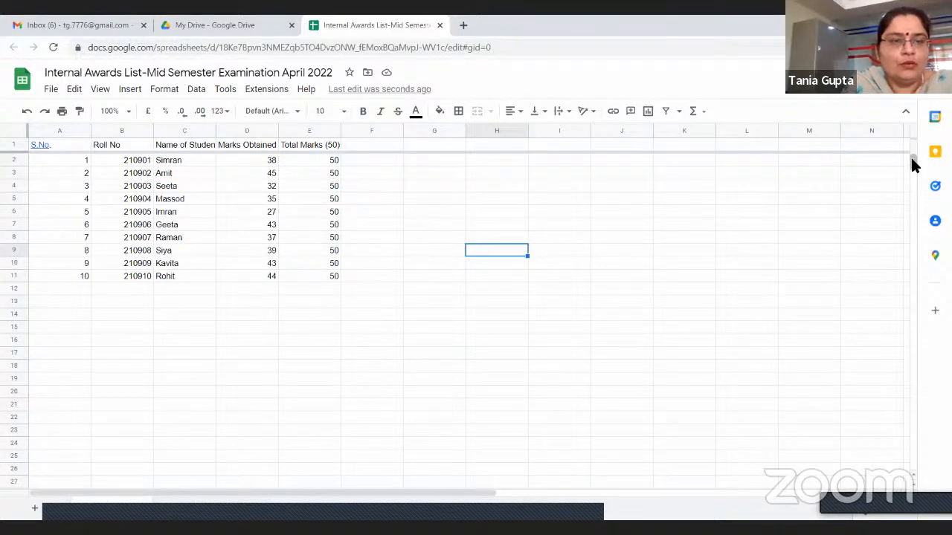
{"action": "scroll", "coordinate": [915, 167], "scroll_direction": "down", "scroll_amount": 3}
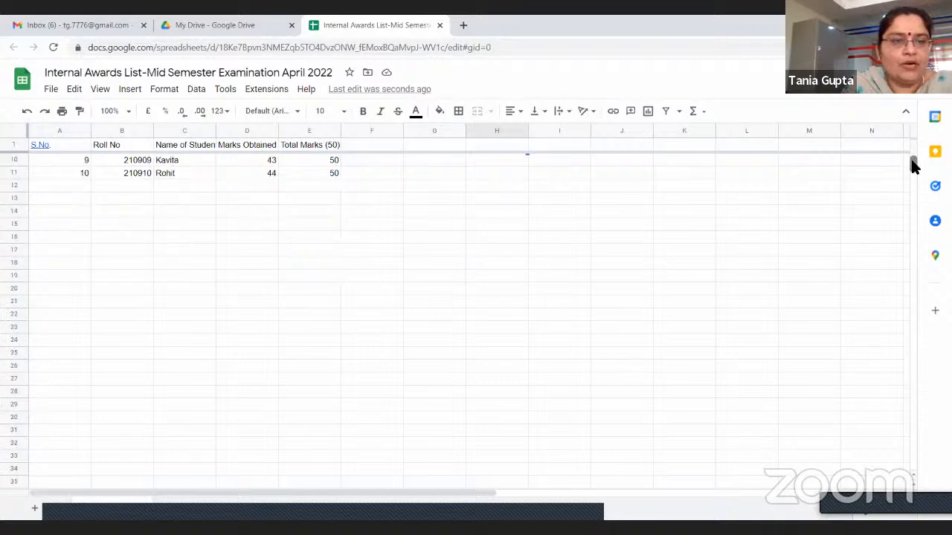
{"action": "scroll", "coordinate": [915, 167], "scroll_direction": "down", "scroll_amount": 1}
{"action": "scroll", "coordinate": [915, 166], "scroll_direction": "up", "scroll_amount": 4}
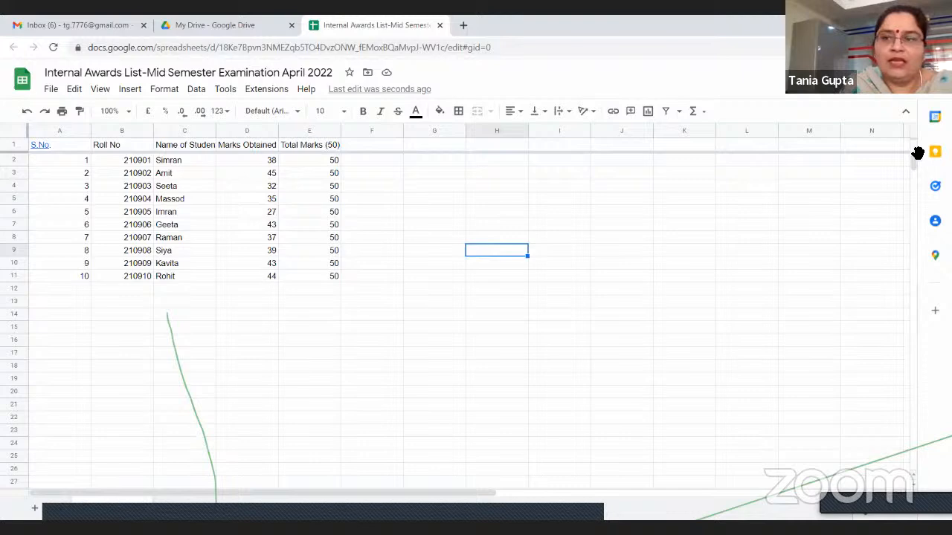
{"action": "mouse_move", "coordinate": [914, 162]}
{"action": "left_mouse_down"}
{"action": "mouse_move", "coordinate": [915, 173]}
{"action": "mouse_move", "coordinate": [915, 159]}
{"action": "left_mouse_up"}
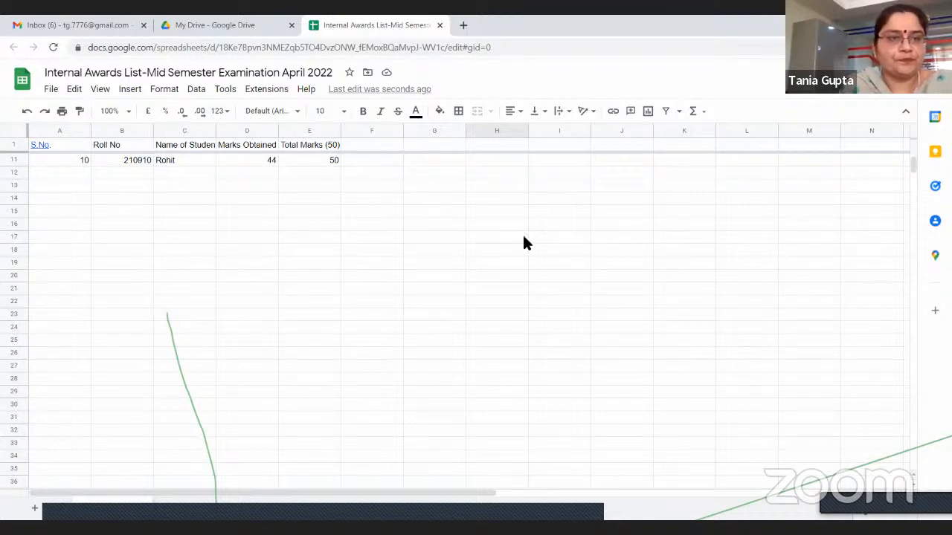
{"action": "left_click_drag", "start_coordinate": [914, 162], "coordinate": [918, 131]}
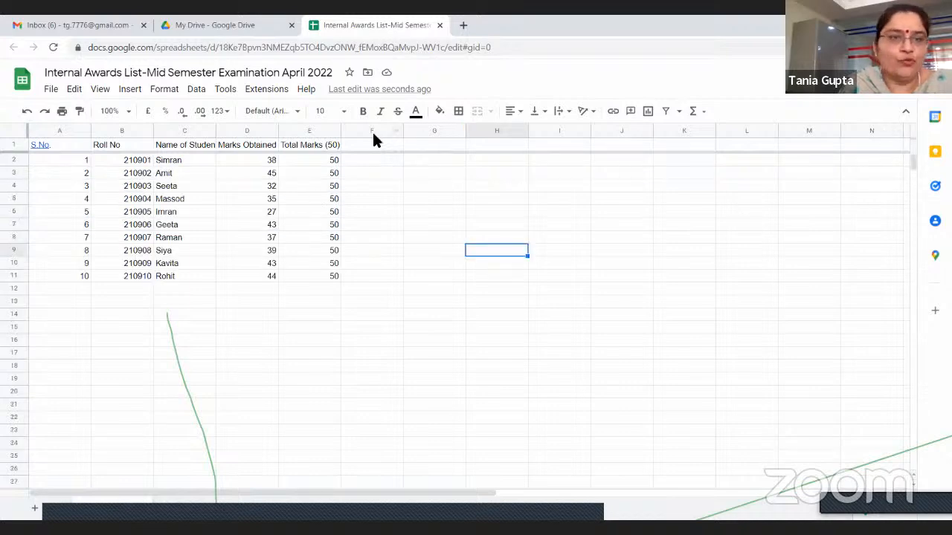
Undo the freezing of the header row
{"action": "mouse_move", "coordinate": [43, 142]}
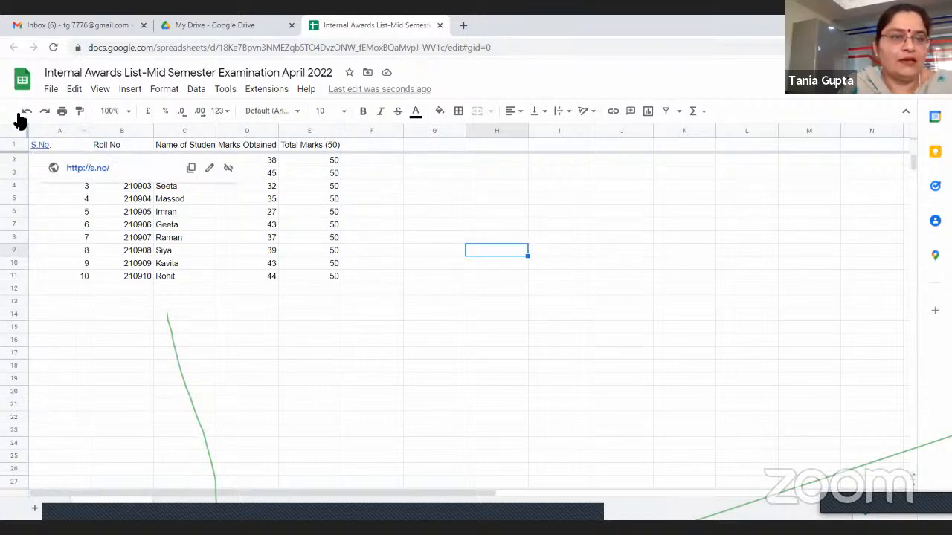
{"action": "left_click", "coordinate": [27, 112]}
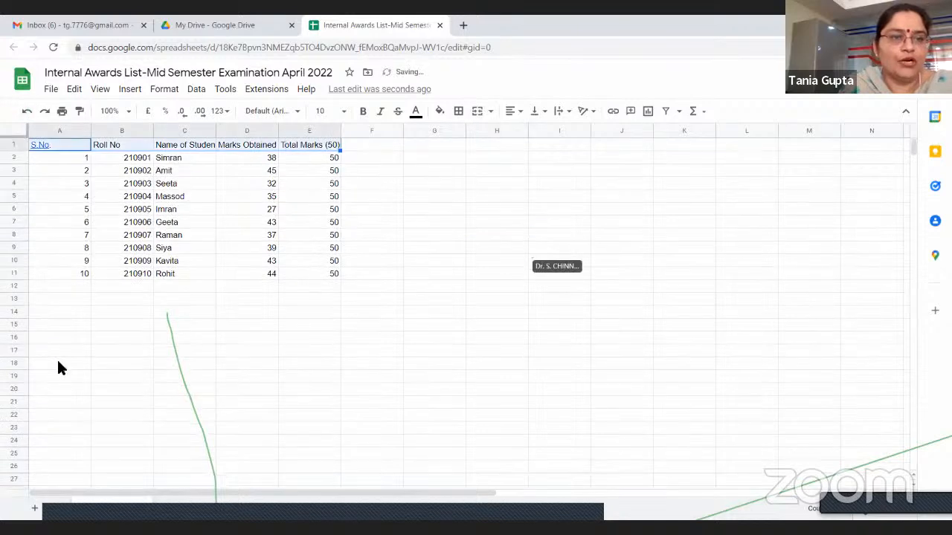
{"action": "left_click", "coordinate": [444, 287]}
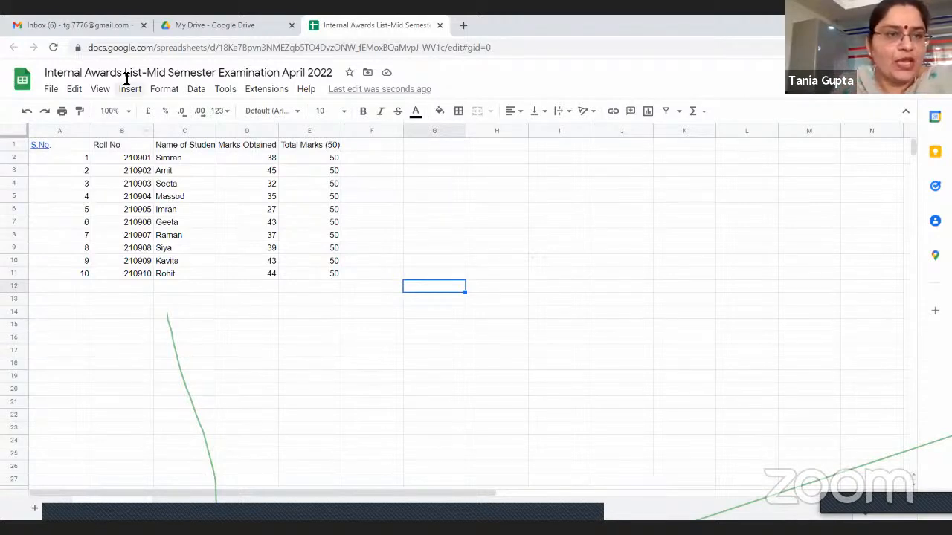
{"action": "left_click", "coordinate": [101, 89]}
{"action": "mouse_move", "coordinate": [130, 92]}
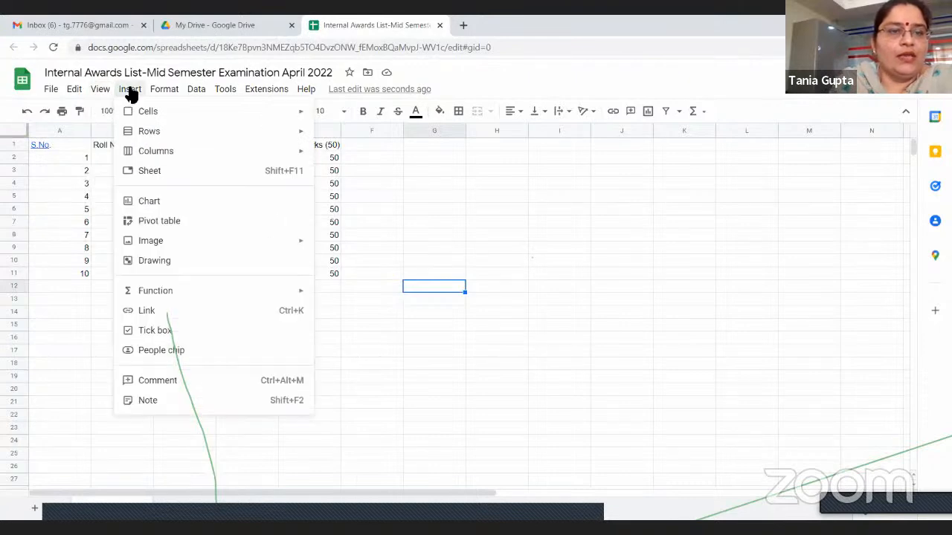
{"action": "left_click", "coordinate": [131, 92]}
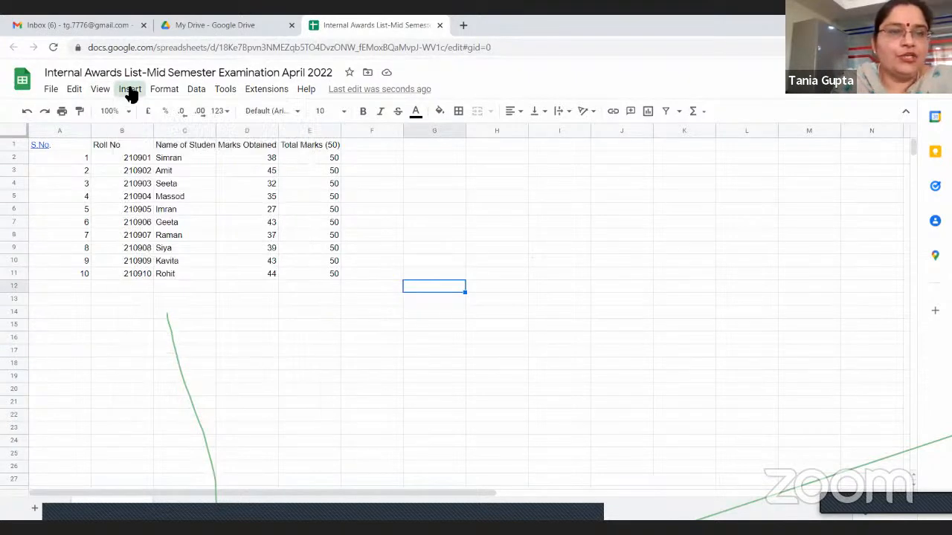
{"action": "left_click", "coordinate": [130, 93]}
{"action": "mouse_move", "coordinate": [163, 90]}
{"action": "mouse_move", "coordinate": [132, 93]}
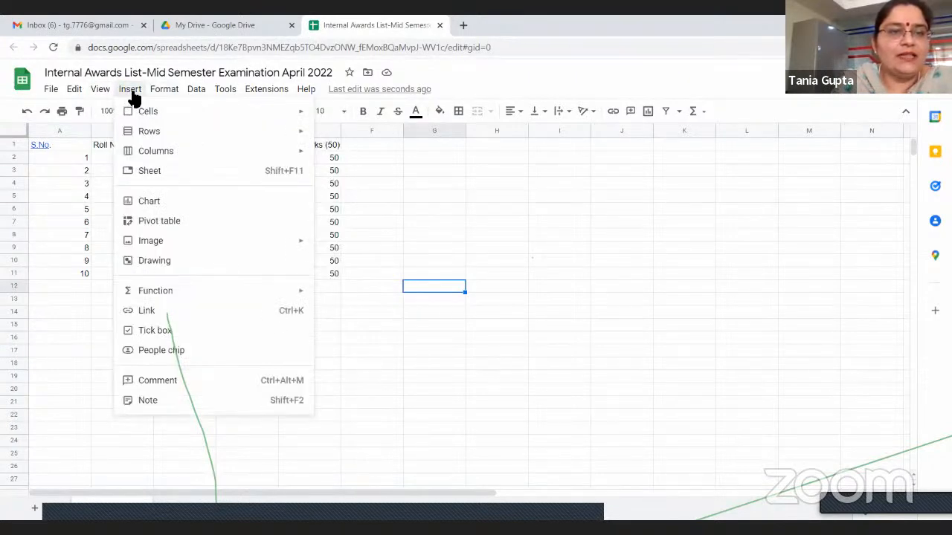
{"action": "mouse_move", "coordinate": [140, 150]}
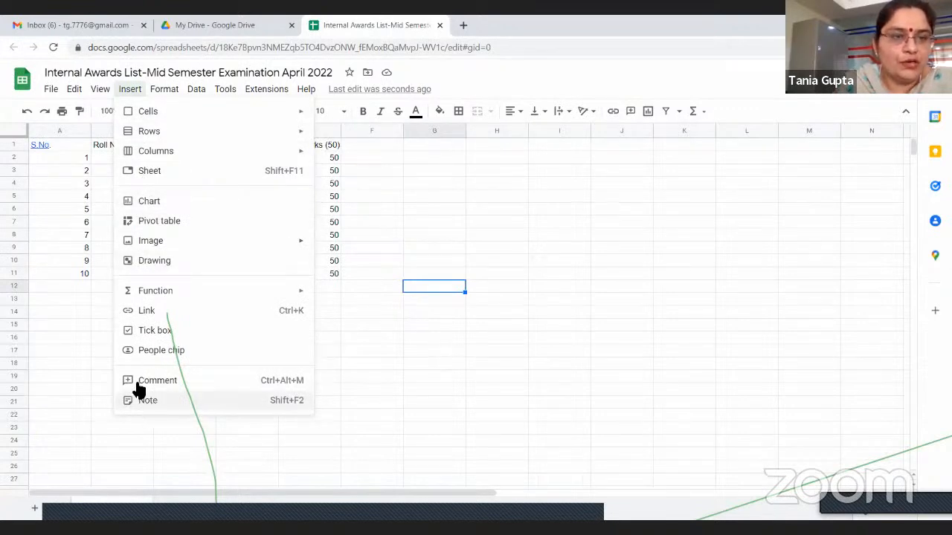
{"action": "left_click", "coordinate": [418, 208]}
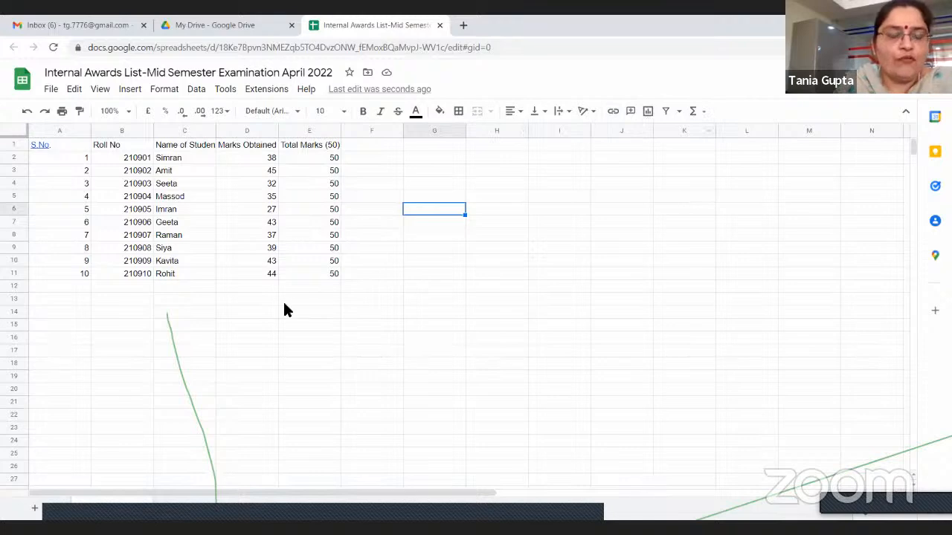
{"action": "left_click", "coordinate": [131, 89]}
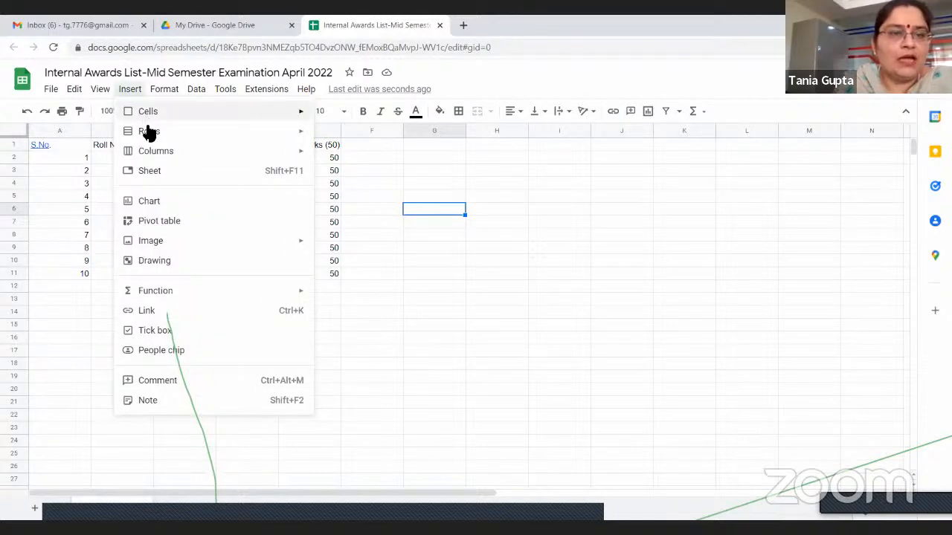
{"action": "mouse_move", "coordinate": [149, 136]}
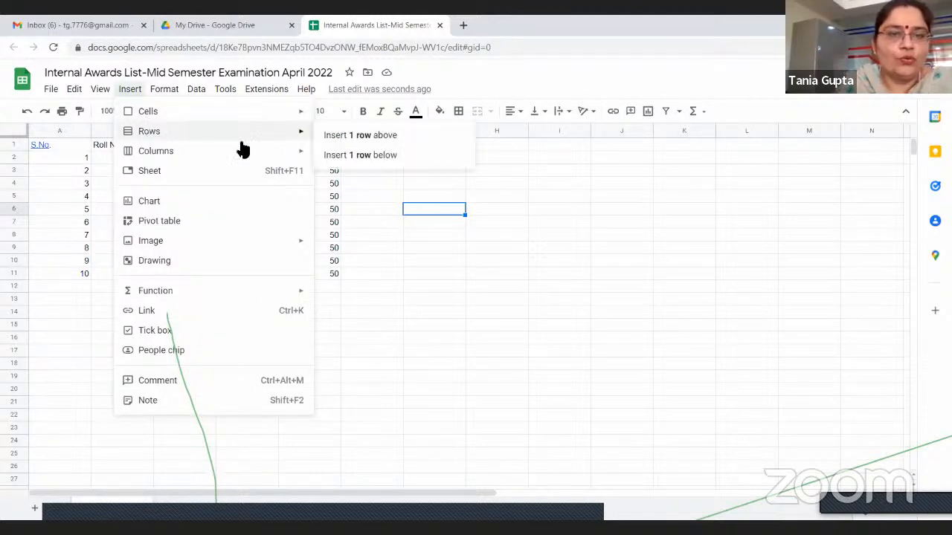
{"action": "left_click", "coordinate": [617, 223]}
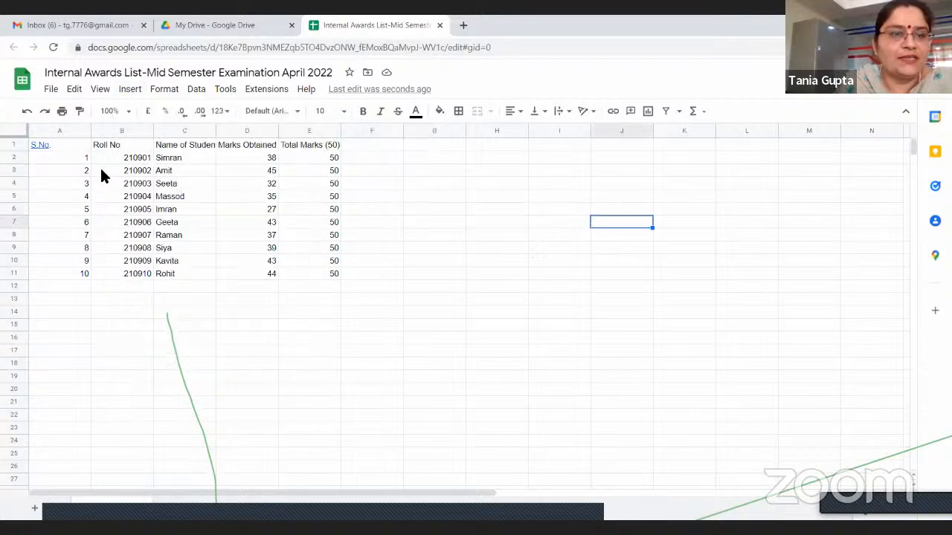
Insert one row above the headings in A1:E1 and undo the insertion
{"action": "left_click", "coordinate": [54, 144]}
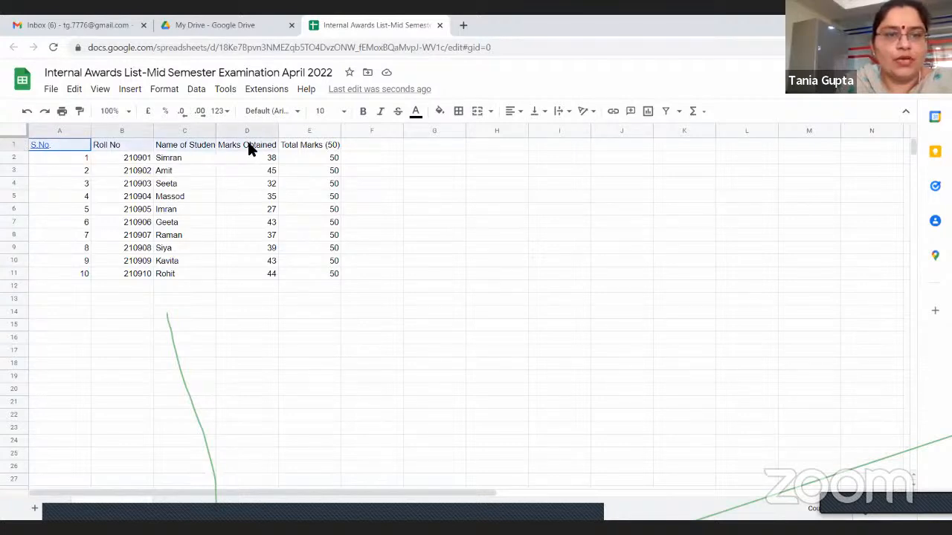
{"action": "left_click", "coordinate": [134, 89]}
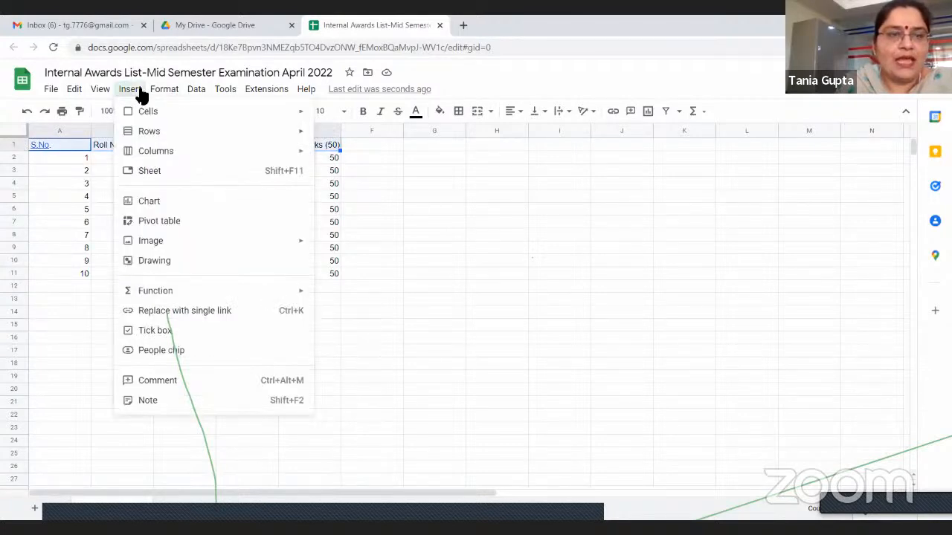
{"action": "left_click", "coordinate": [164, 89]}
{"action": "left_click", "coordinate": [128, 90]}
{"action": "mouse_move", "coordinate": [149, 131]}
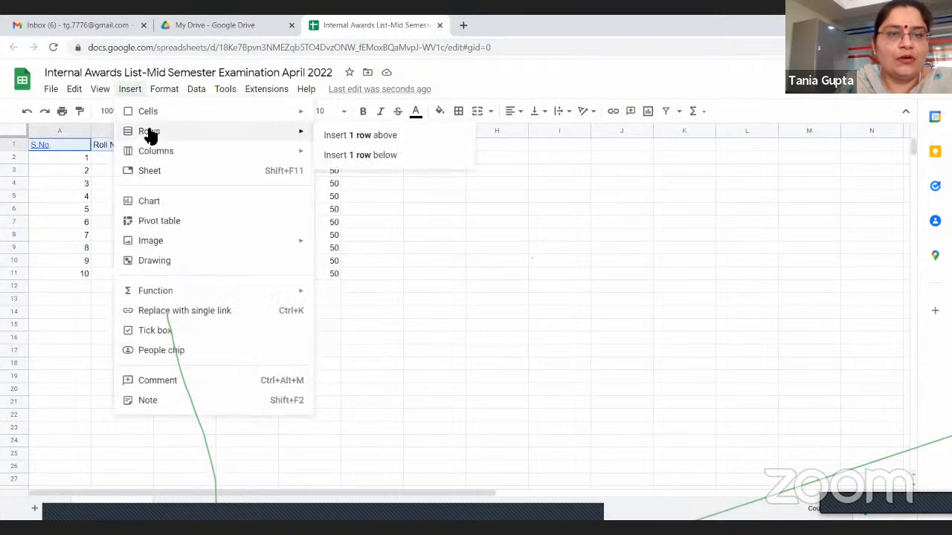
{"action": "left_click", "coordinate": [338, 135]}
{"action": "left_click", "coordinate": [245, 350]}
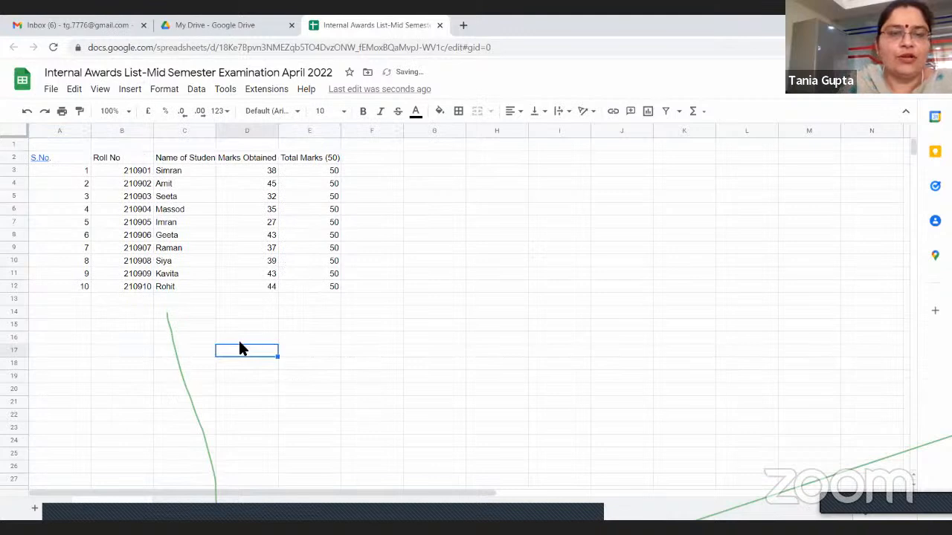
{"action": "left_click", "coordinate": [27, 110]}
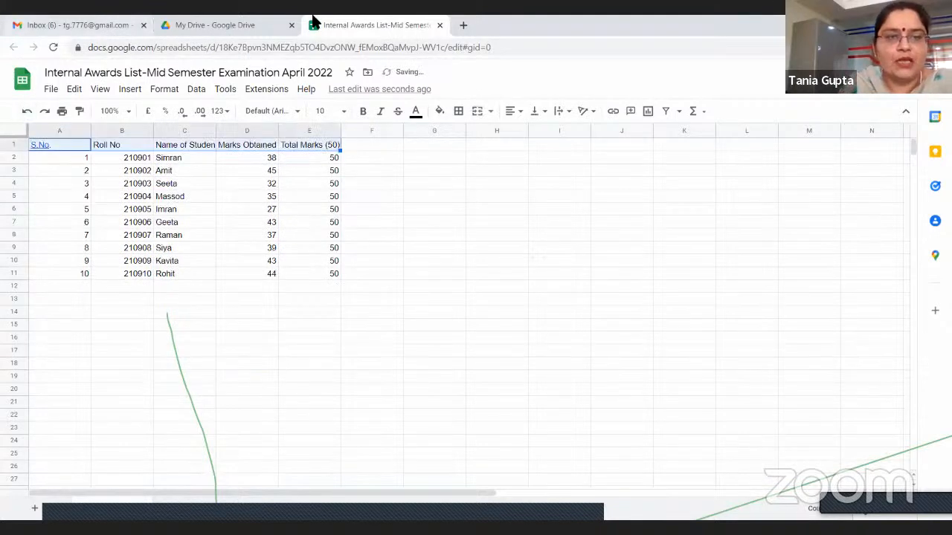
Examine the number, text, alignment, wrapping, font size and merge cells formatting options for the selected headings
{"action": "left_click", "coordinate": [165, 90]}
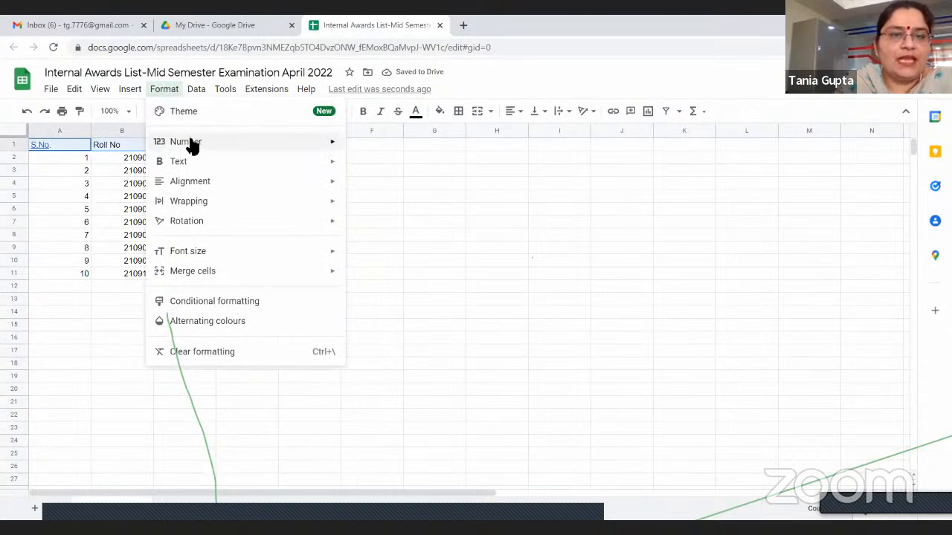
{"action": "mouse_move", "coordinate": [192, 145]}
{"action": "mouse_move", "coordinate": [187, 170]}
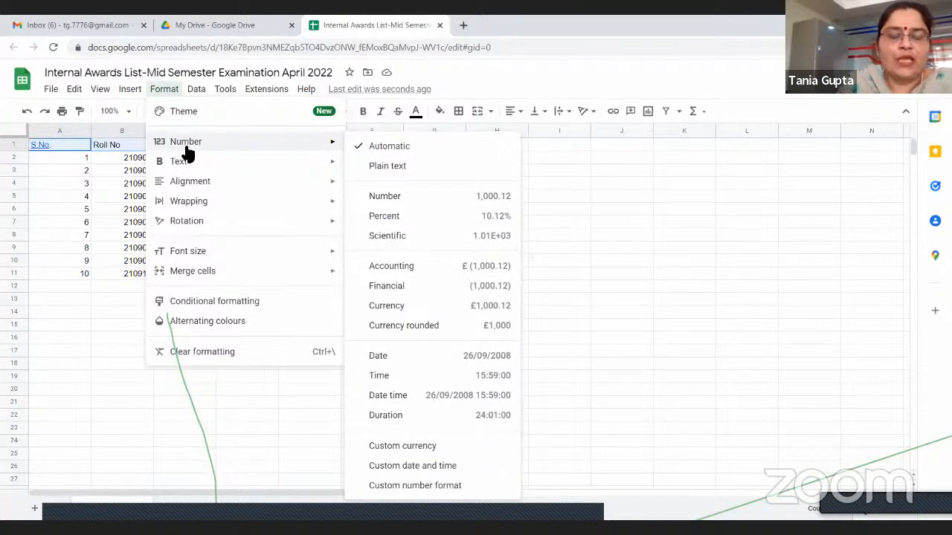
{"action": "mouse_move", "coordinate": [184, 166]}
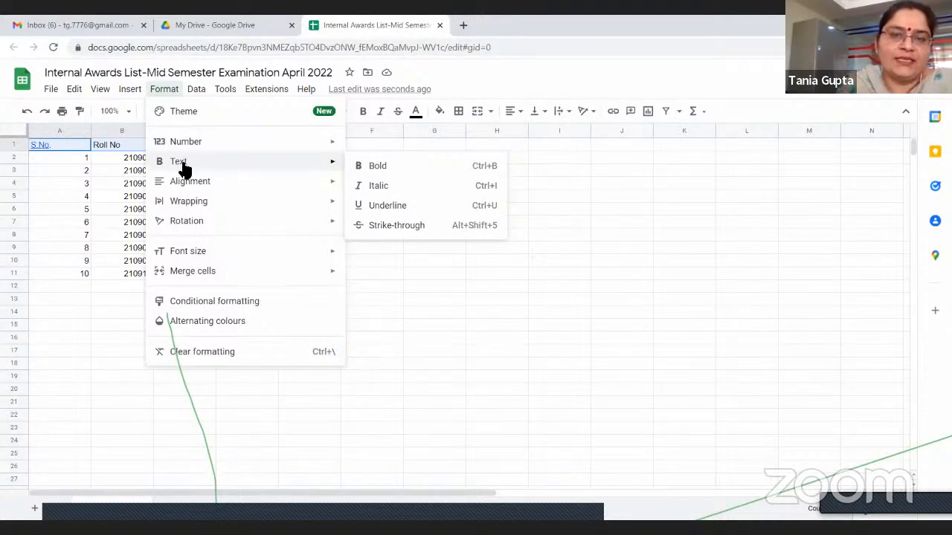
{"action": "mouse_move", "coordinate": [185, 184]}
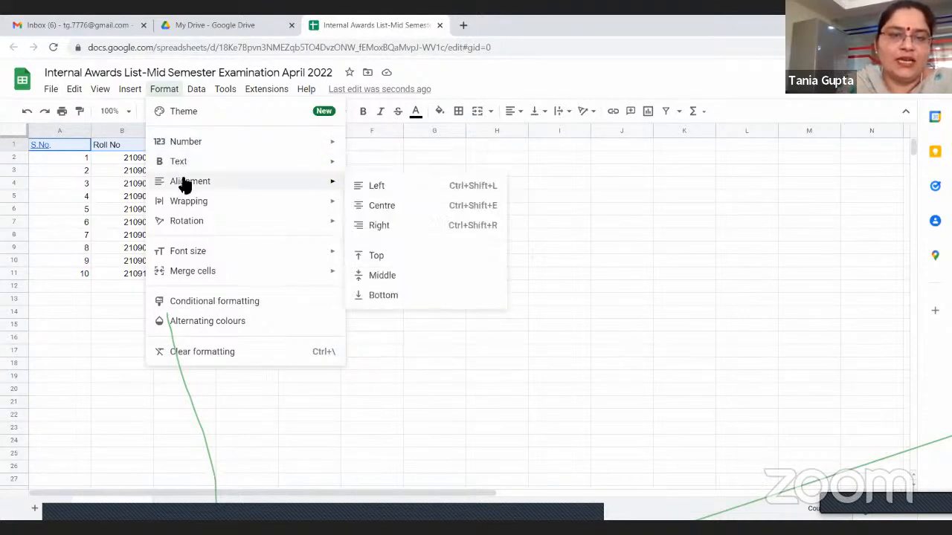
{"action": "mouse_move", "coordinate": [185, 206]}
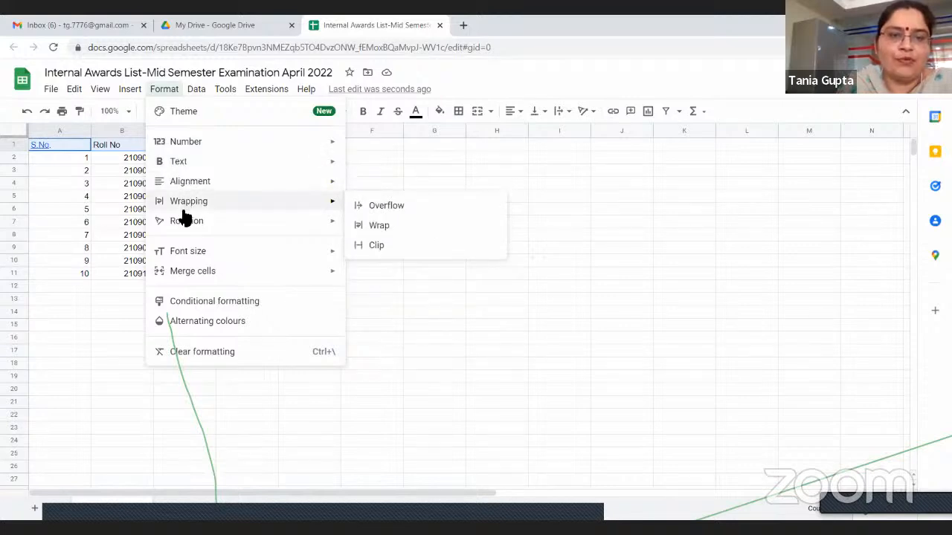
{"action": "mouse_move", "coordinate": [189, 255]}
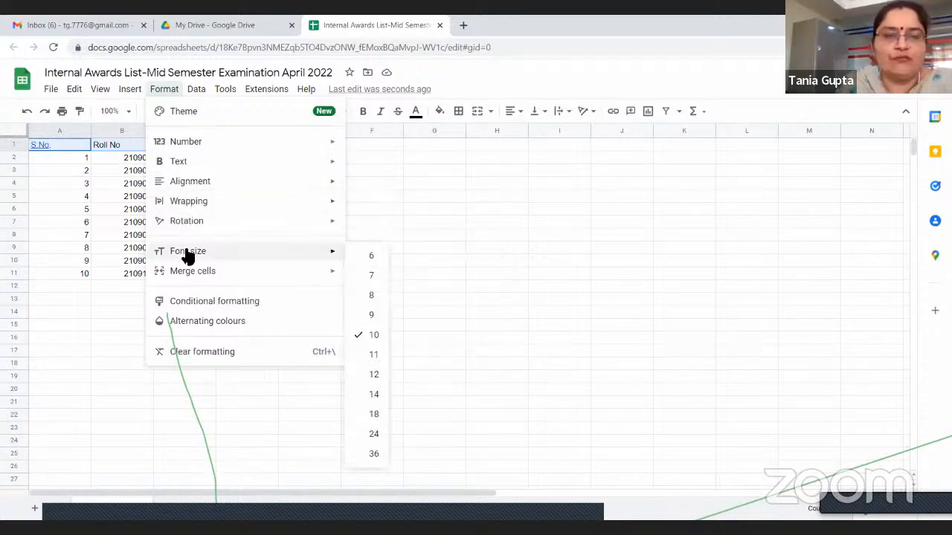
{"action": "mouse_move", "coordinate": [193, 277]}
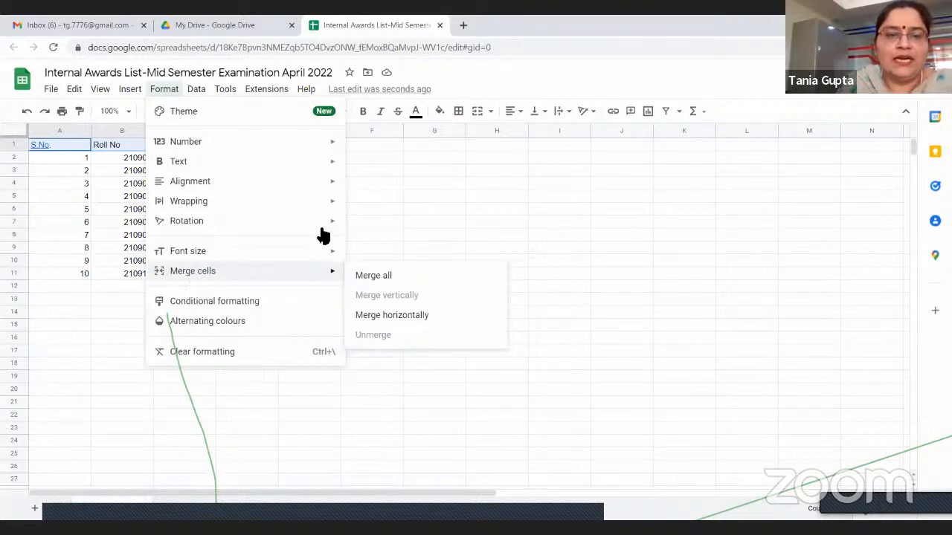
{"action": "left_click", "coordinate": [378, 216]}
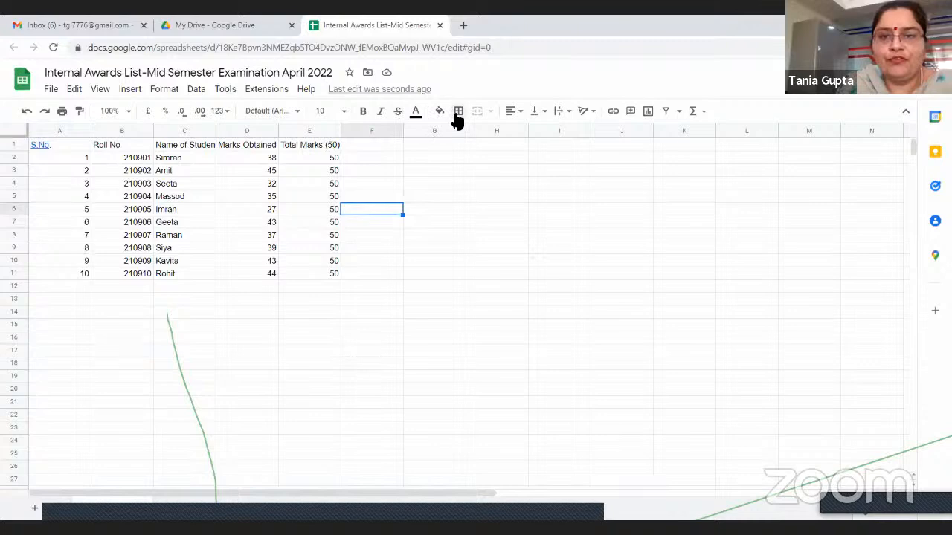
{"action": "left_click", "coordinate": [518, 114]}
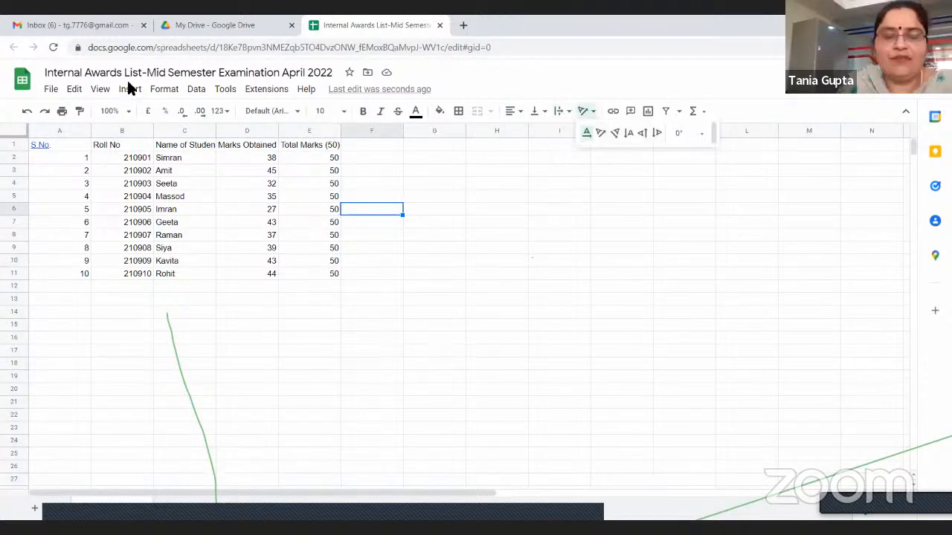
{"action": "left_click", "coordinate": [192, 89]}
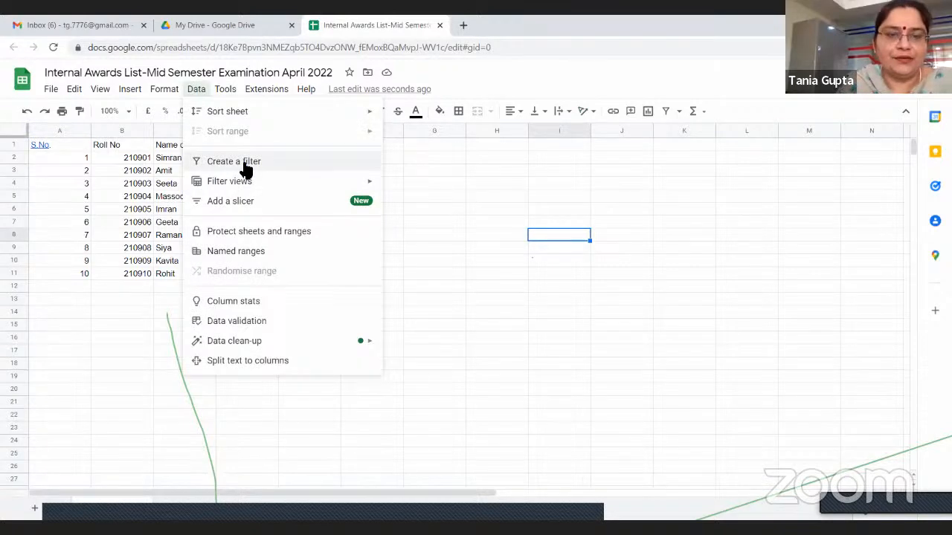
{"action": "left_click", "coordinate": [436, 208]}
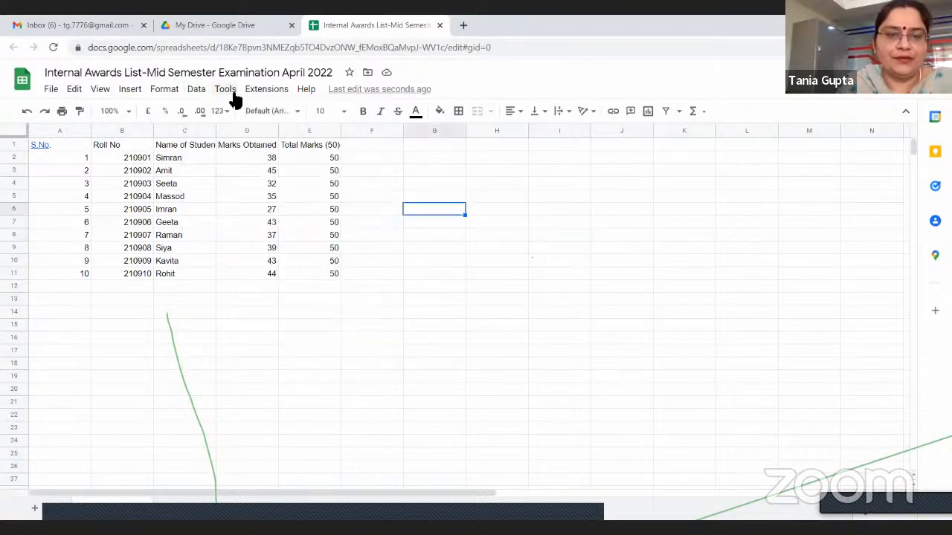
{"action": "left_click", "coordinate": [261, 90]}
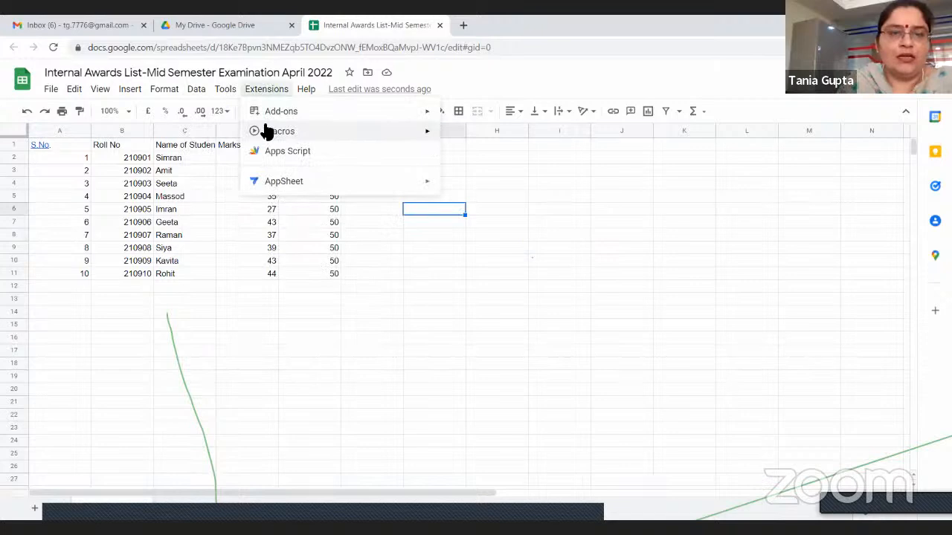
{"action": "left_click", "coordinate": [317, 298]}
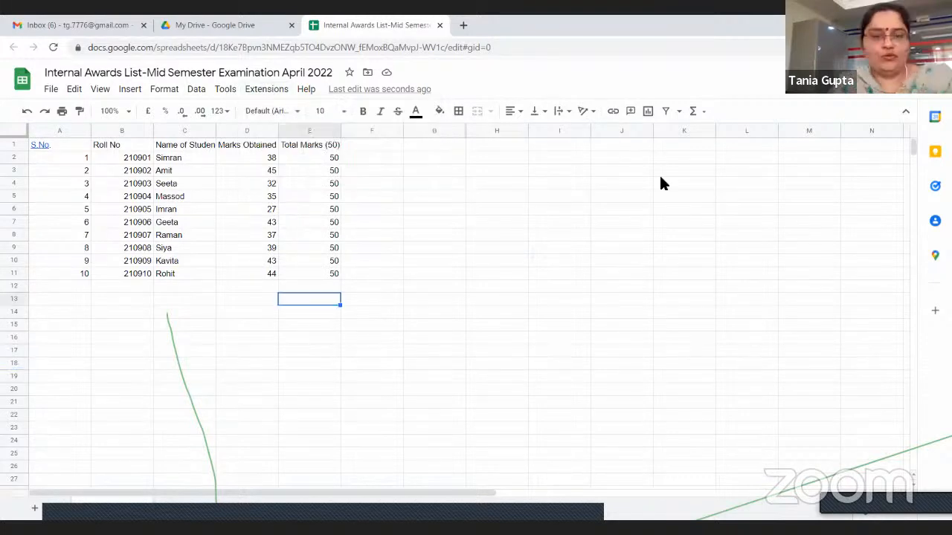
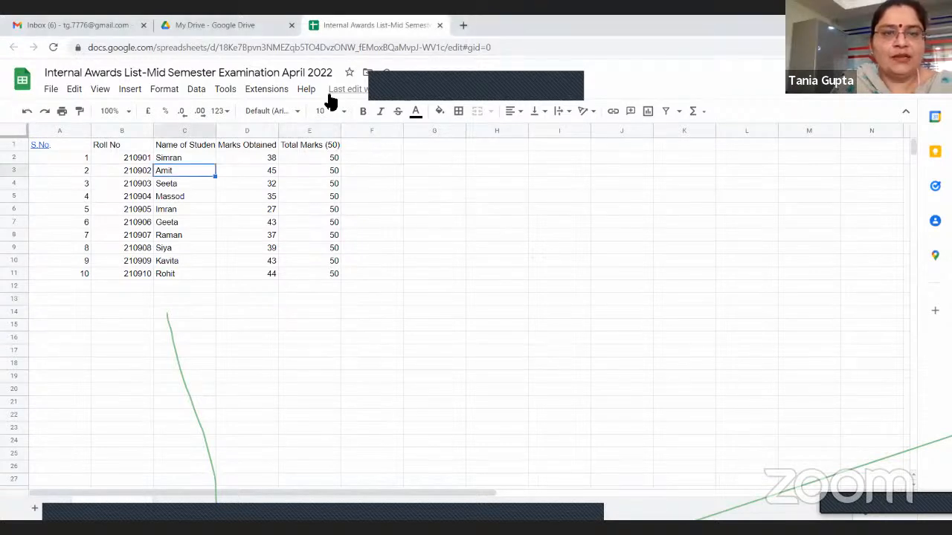
Make the student name in C3 bold, also using the command search for Bold
{"action": "key", "text": "ctrl+b"}
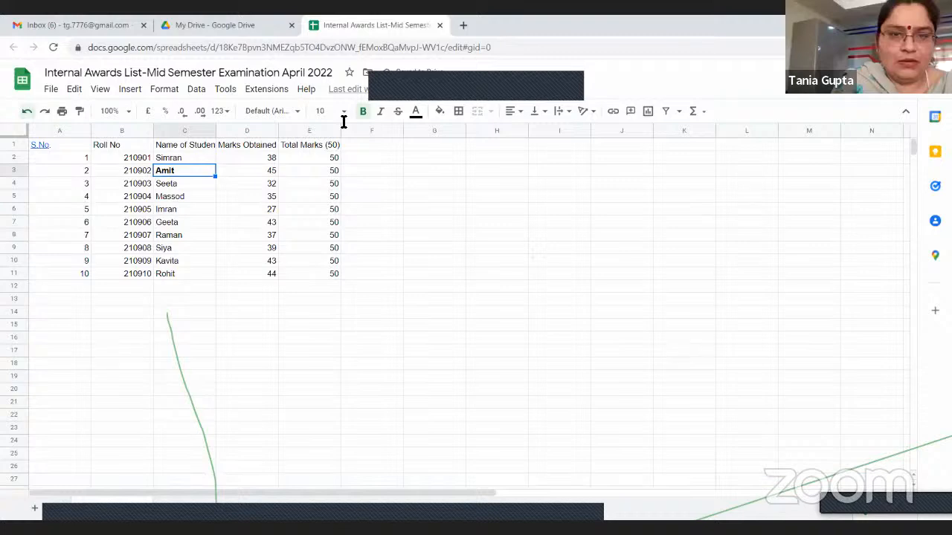
{"action": "key", "text": "alt+/"}
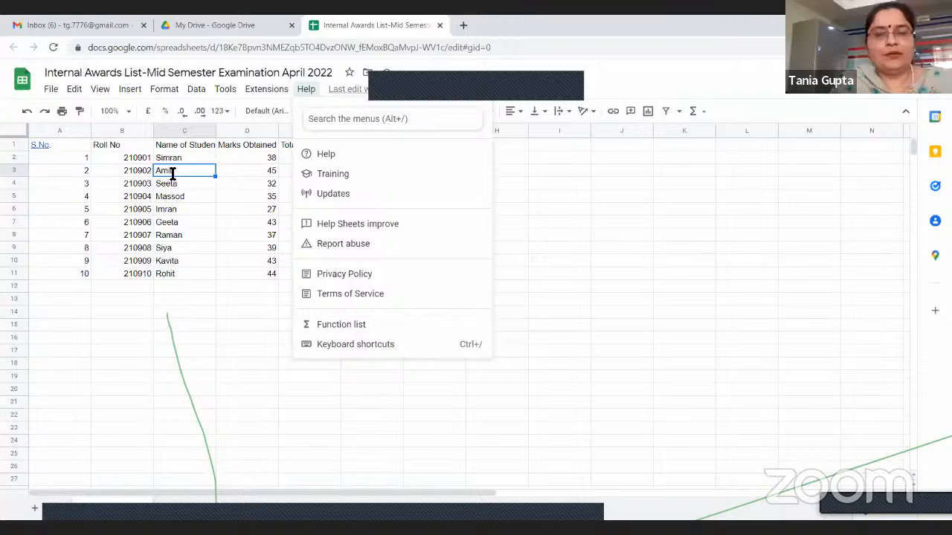
{"action": "left_click", "coordinate": [193, 173]}
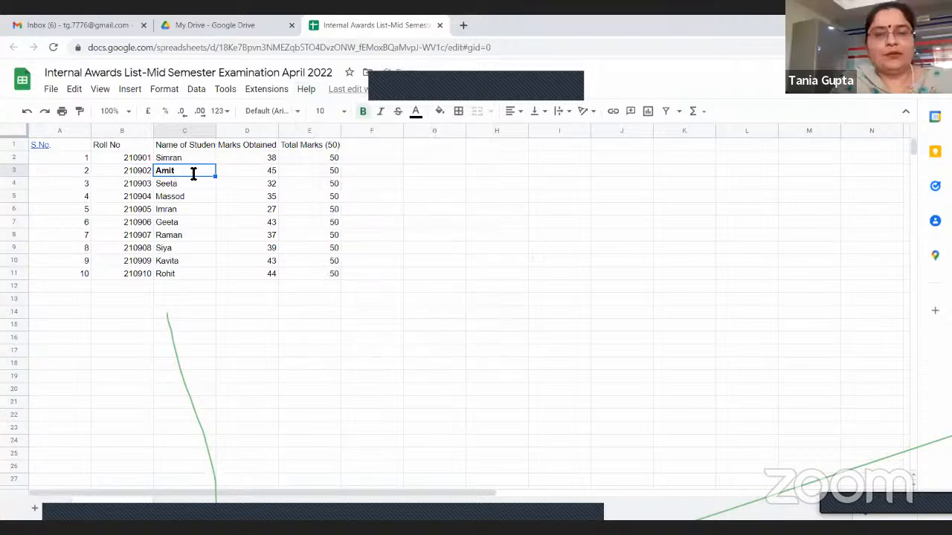
Italicise the mark in D3 by searching the commands for Italic, and undo the formatting of C3 and D3
{"action": "left_click", "coordinate": [250, 176]}
{"action": "left_click", "coordinate": [307, 90]}
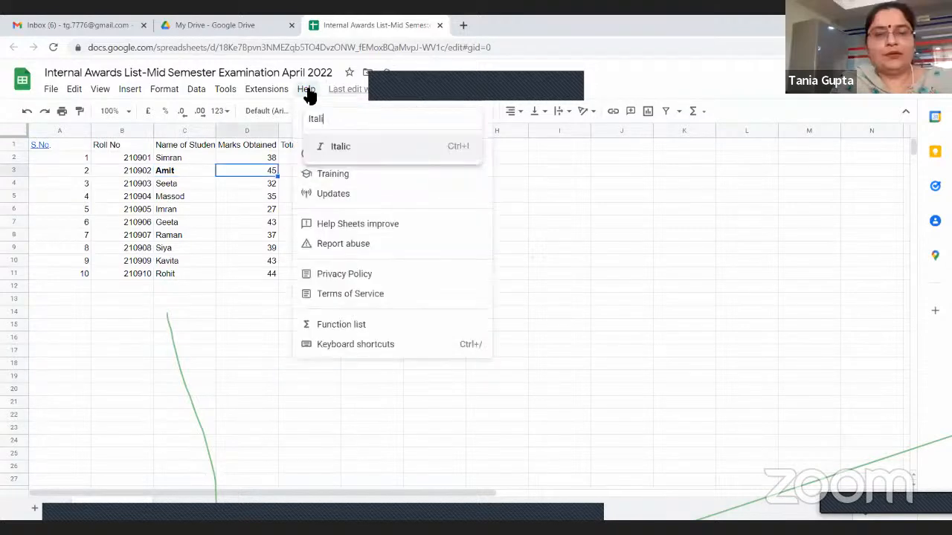
{"action": "left_click", "coordinate": [363, 147]}
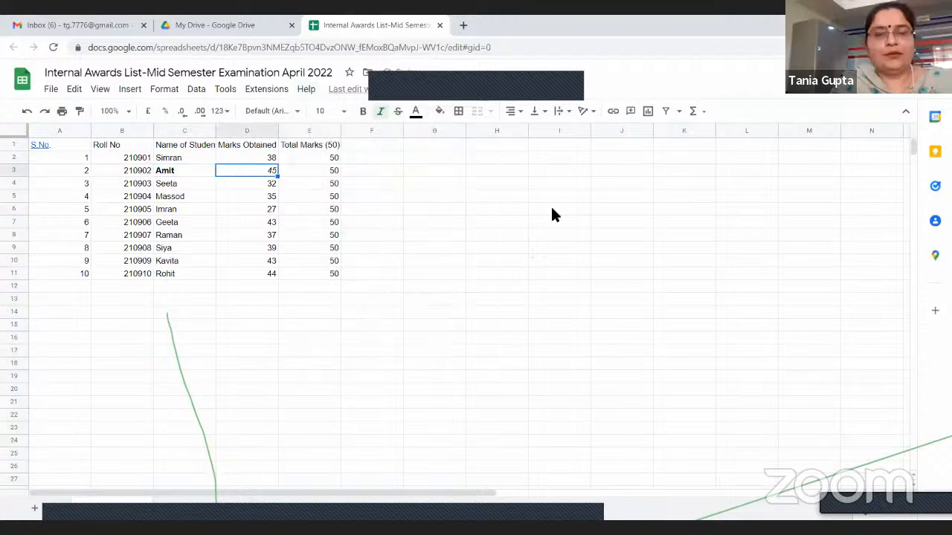
{"action": "left_click", "coordinate": [27, 113]}
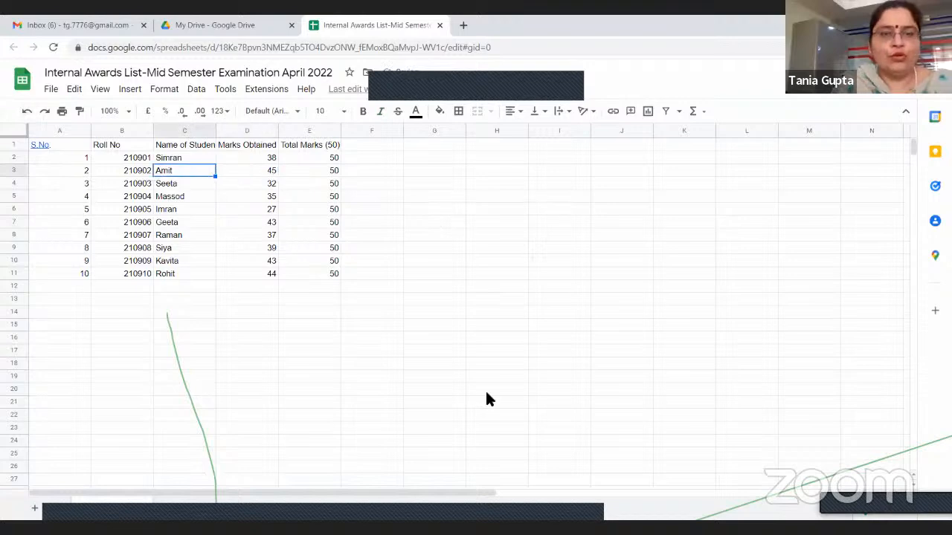
Centre-align the whole student table A1:E11 and make the headings in A1:E1 bold
{"action": "left_click", "coordinate": [434, 221]}
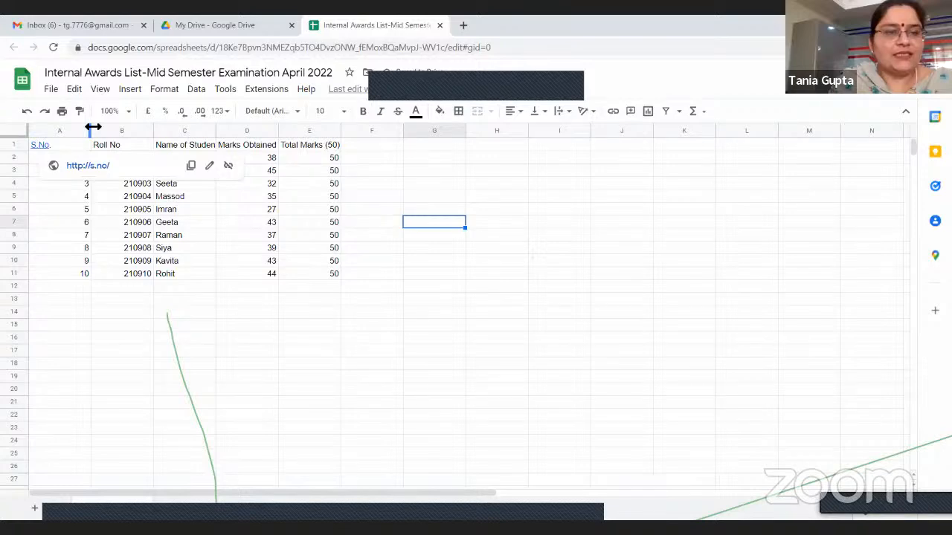
{"action": "left_click_drag", "start_coordinate": [72, 145], "coordinate": [186, 274]}
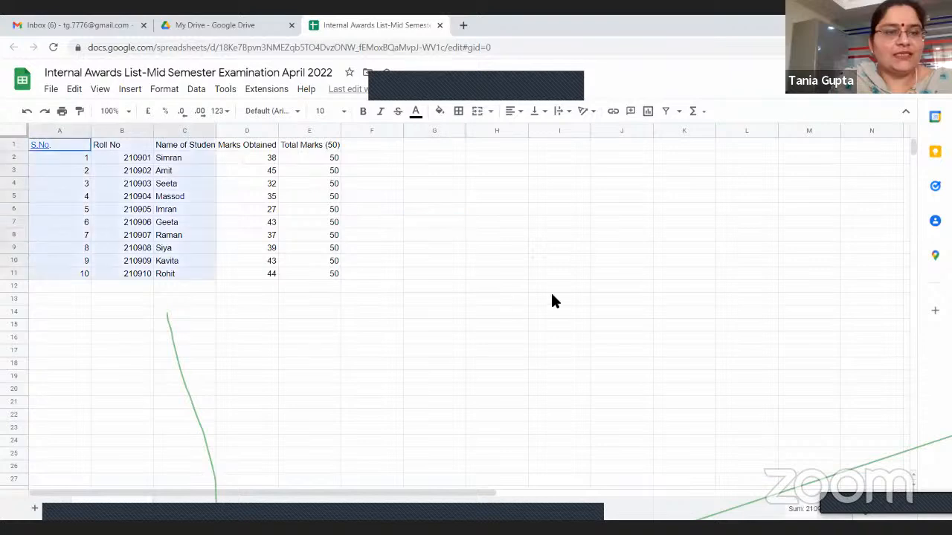
{"action": "left_click_drag", "start_coordinate": [319, 333], "coordinate": [312, 261]}
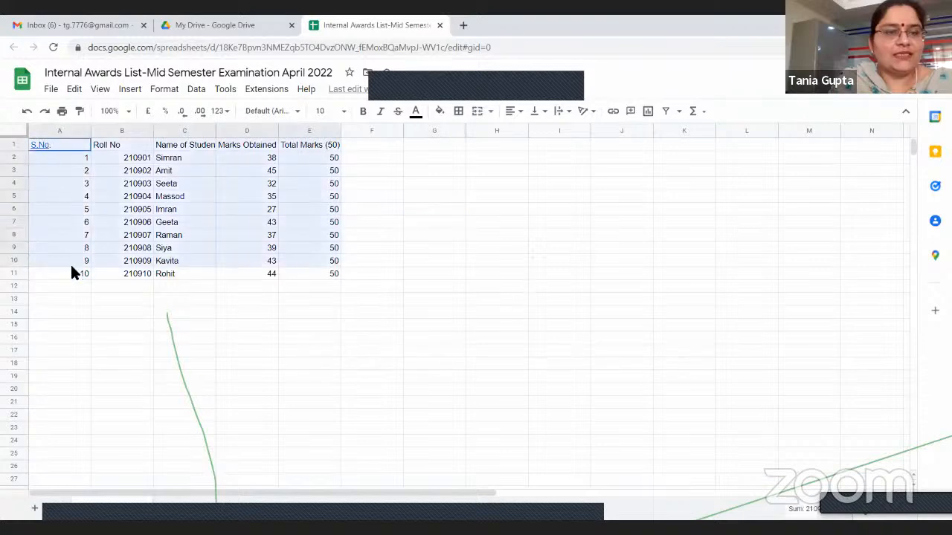
{"action": "left_click_drag", "start_coordinate": [172, 275], "coordinate": [312, 273]}
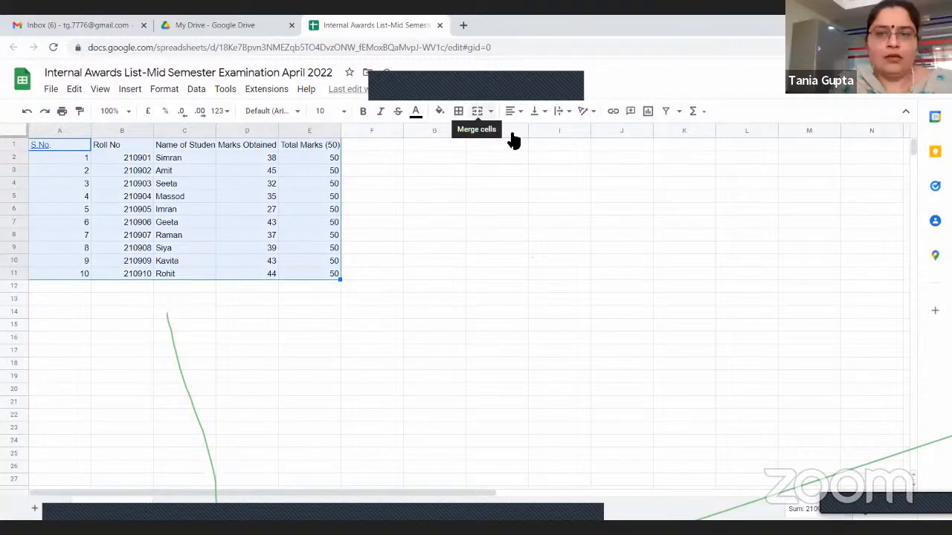
{"action": "left_click", "coordinate": [513, 110]}
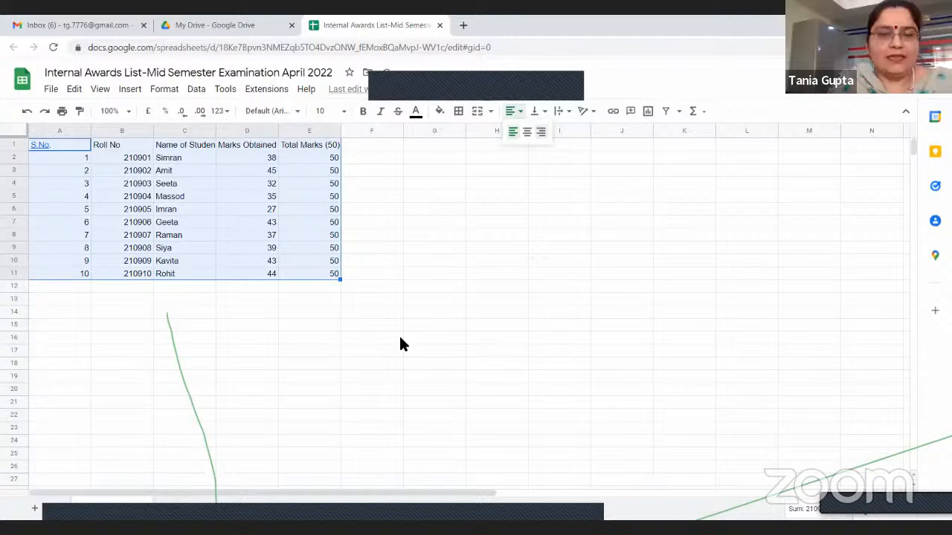
{"action": "key", "text": "ctrl+shift+r"}
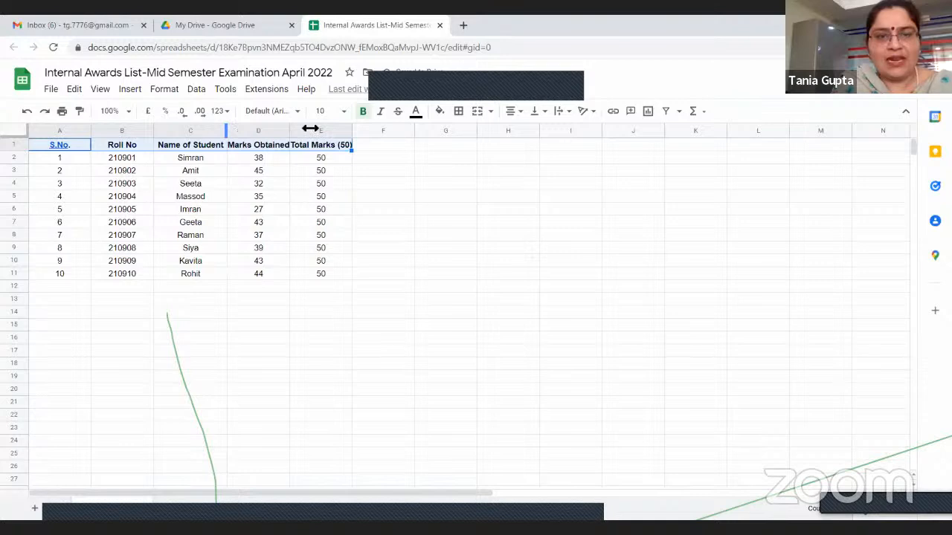
Widen columns C, D and E to fit their headings and undo these column width changes
{"action": "left_click_drag", "start_coordinate": [310, 129], "coordinate": [325, 130]}
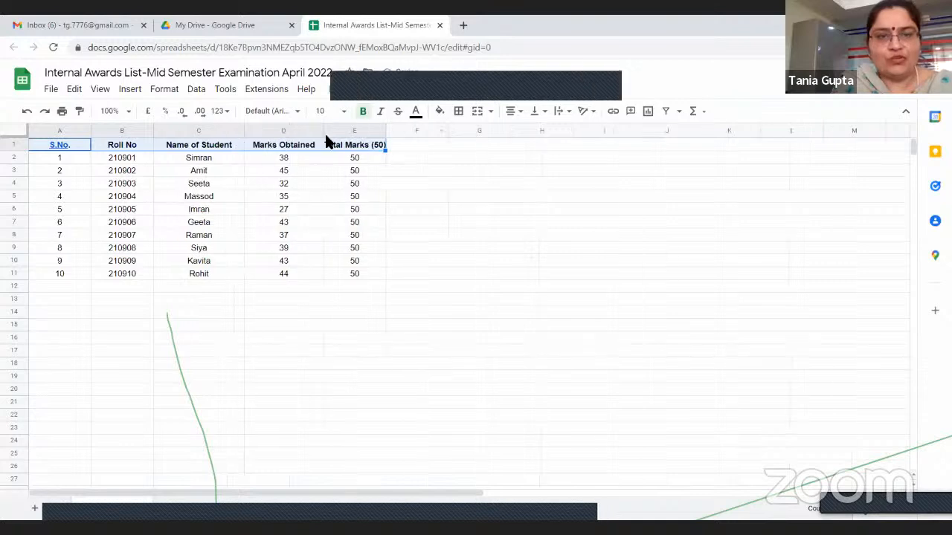
{"action": "double_click", "coordinate": [393, 127]}
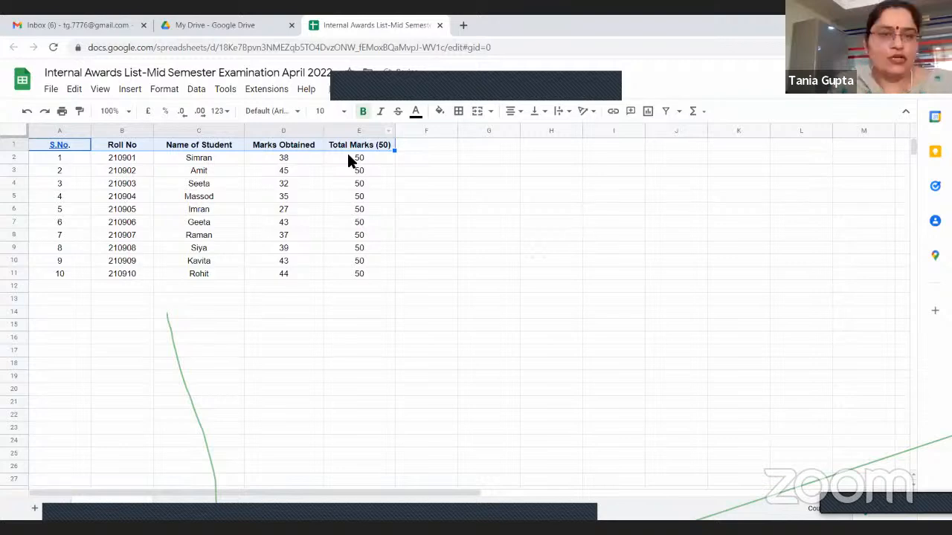
{"action": "key", "text": "ctrl+z"}
{"action": "key", "text": "ctrl+z"}
{"action": "key", "text": "ctrl+z"}
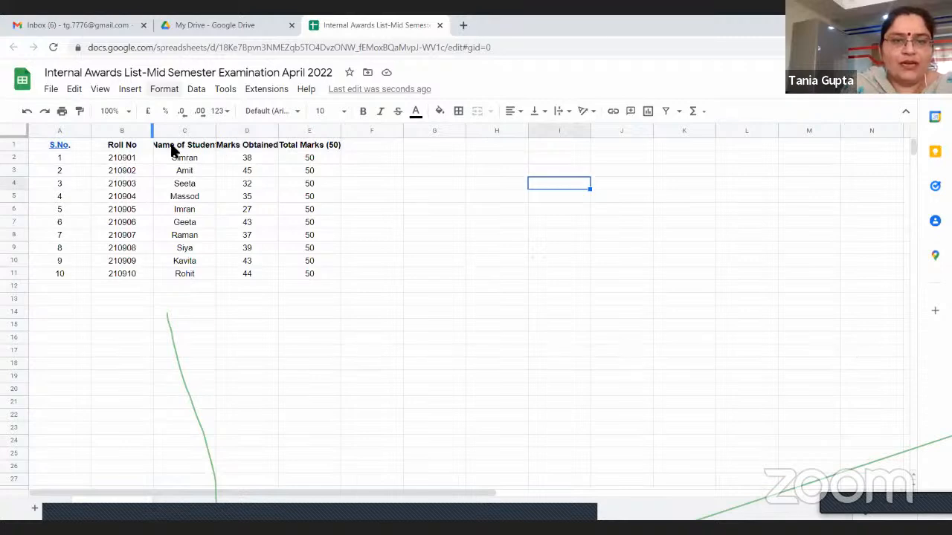
Wrap the text of the Name of Student and Marks Obtained headings in C1 and D1
{"action": "left_click", "coordinate": [171, 147]}
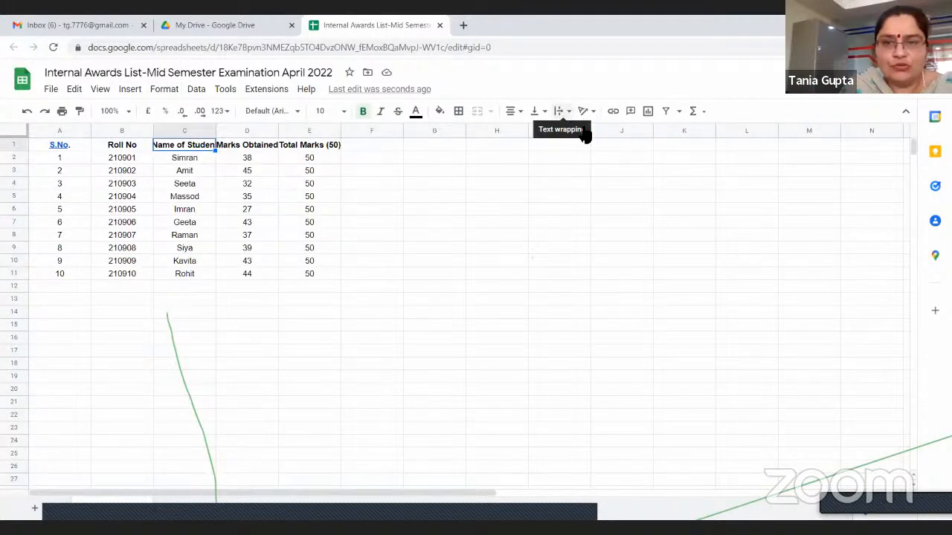
{"action": "left_click", "coordinate": [563, 112]}
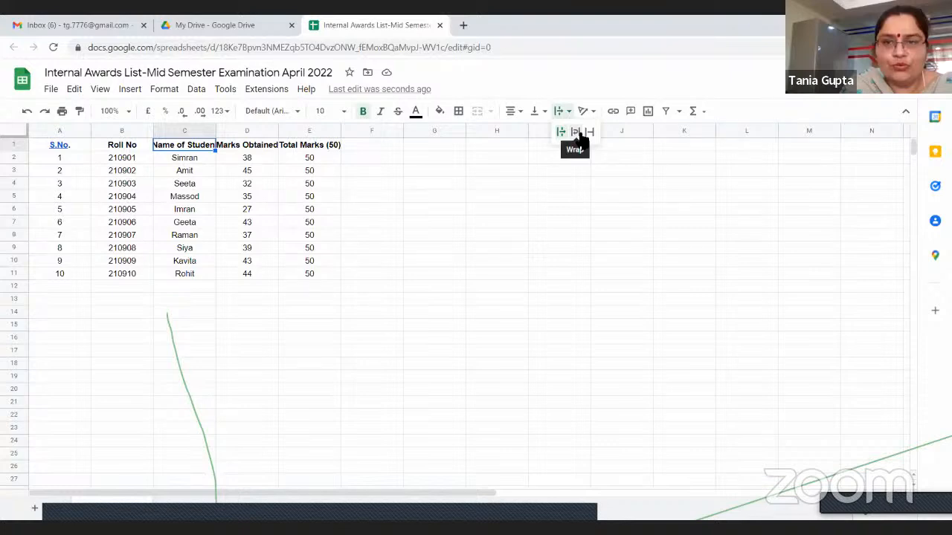
{"action": "left_click", "coordinate": [579, 134]}
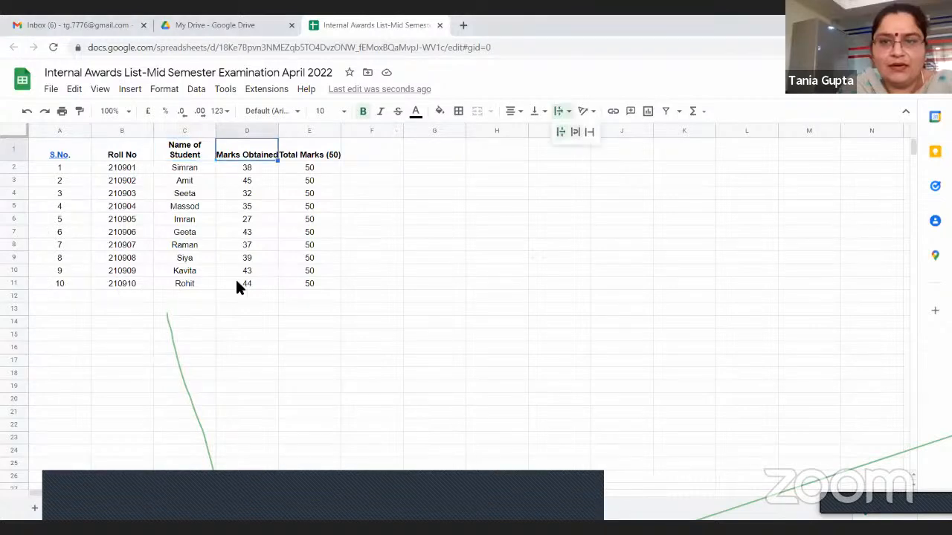
Apply all borders to the student table A1:E11
{"action": "left_click_drag", "start_coordinate": [238, 287], "coordinate": [315, 283]}
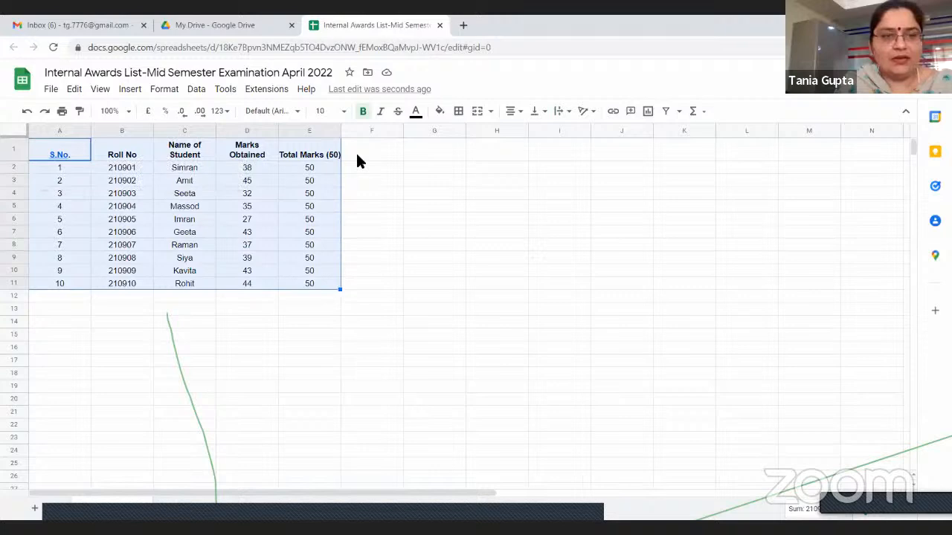
{"action": "left_click", "coordinate": [459, 111]}
{"action": "left_click", "coordinate": [463, 135]}
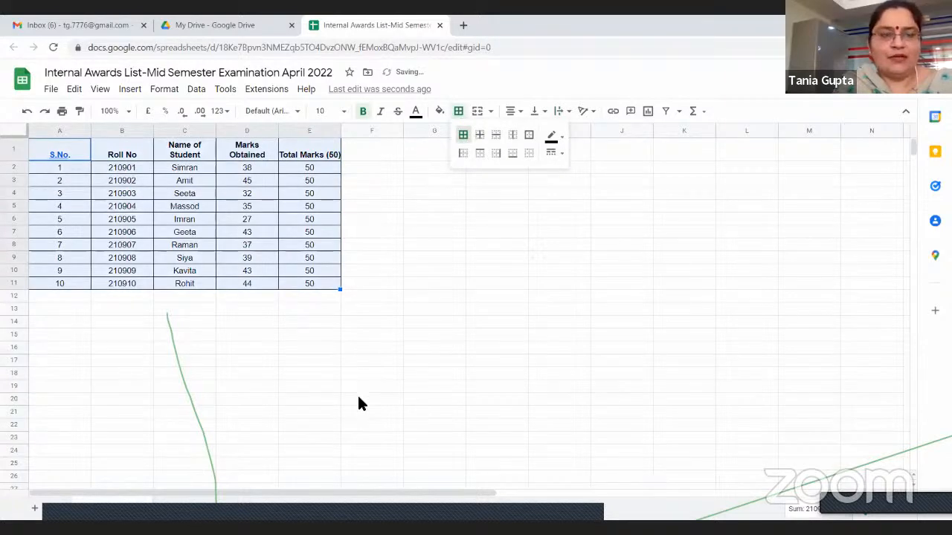
{"action": "left_click", "coordinate": [435, 258]}
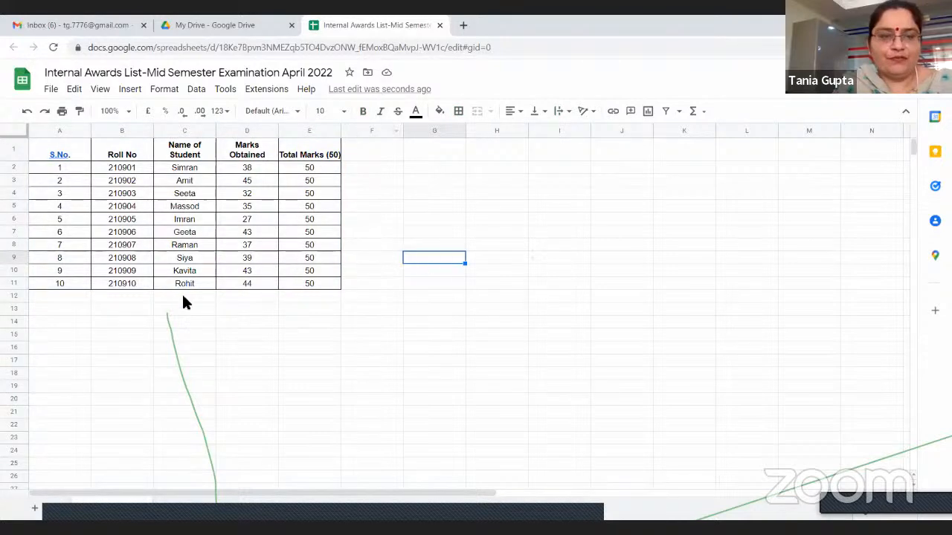
{"action": "left_click", "coordinate": [235, 168]}
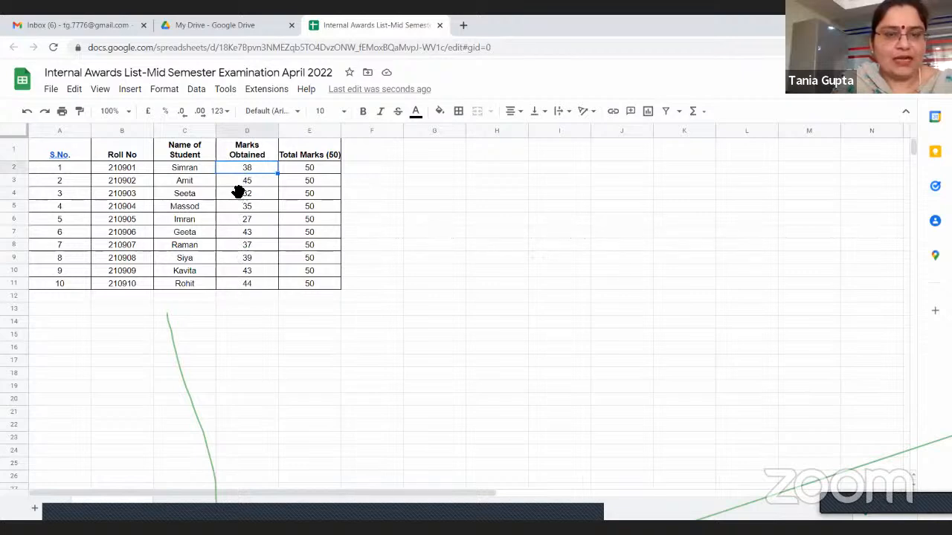
{"action": "key", "text": "Delete"}
{"action": "key", "text": "ctrl+z"}
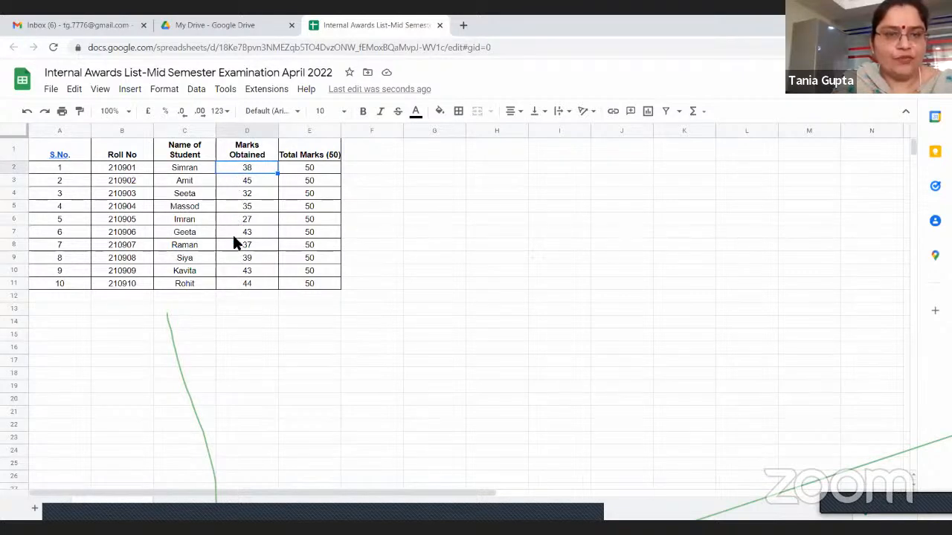
{"action": "key", "text": "ctrl+shift+Down"}
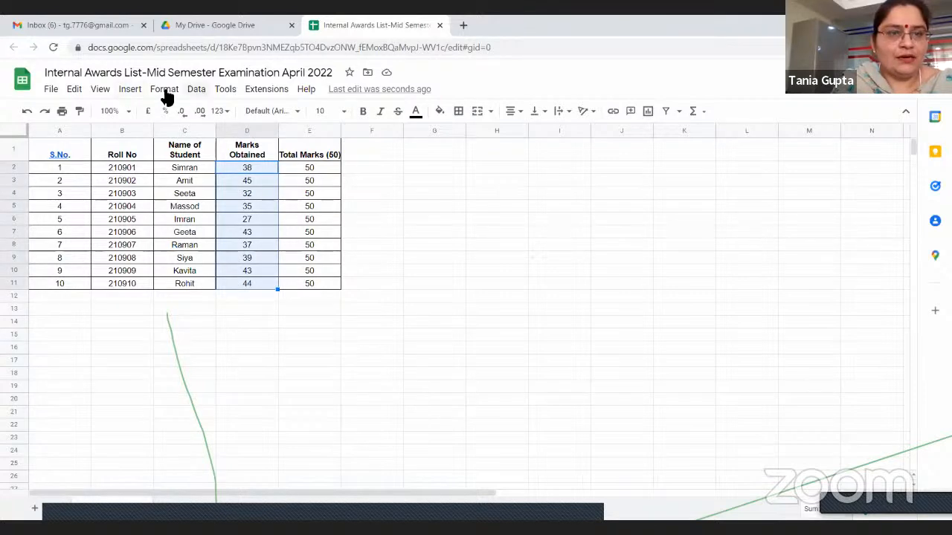
{"action": "key", "text": "alt+i"}
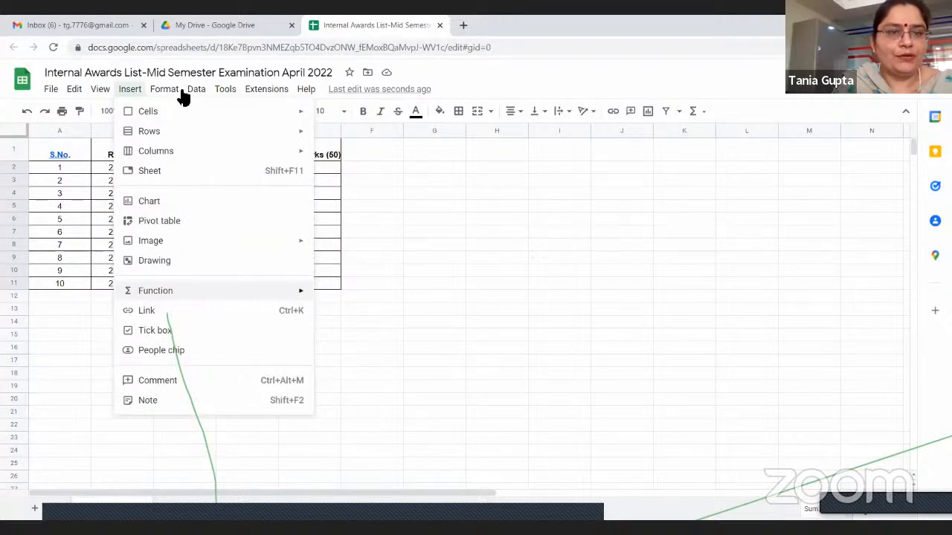
{"action": "left_click", "coordinate": [509, 245]}
Insert a SUM function for the Marks Obtained column D1:D11 in cell D12
{"action": "left_click_drag", "start_coordinate": [235, 149], "coordinate": [247, 283]}
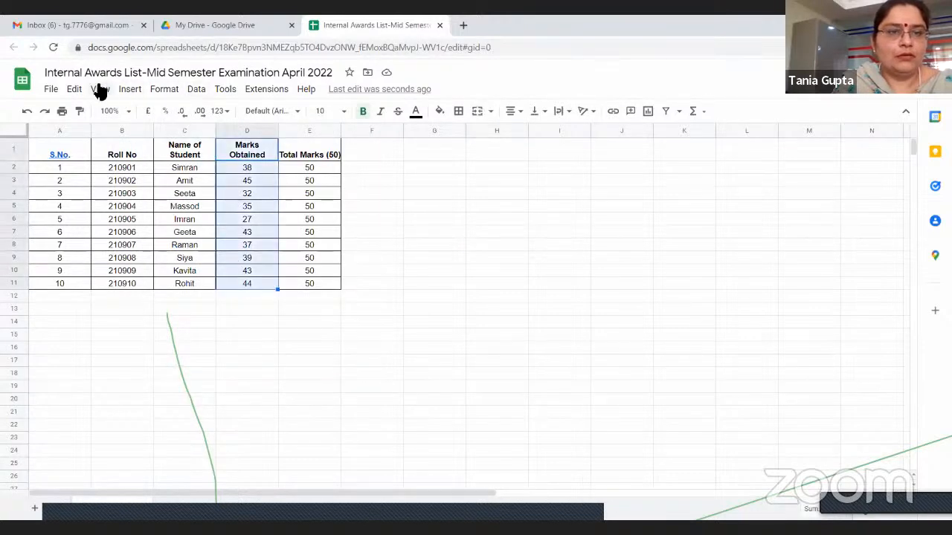
{"action": "left_click", "coordinate": [131, 91]}
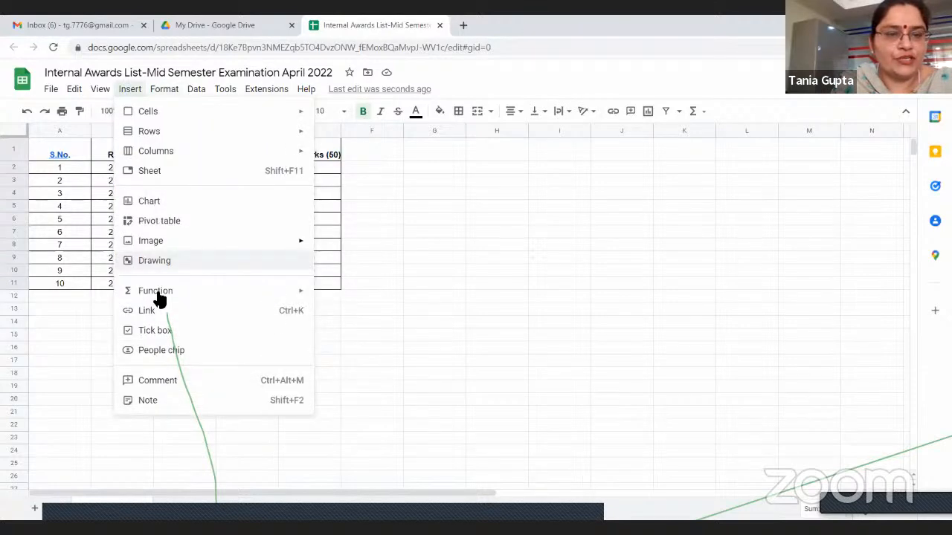
{"action": "mouse_move", "coordinate": [159, 298]}
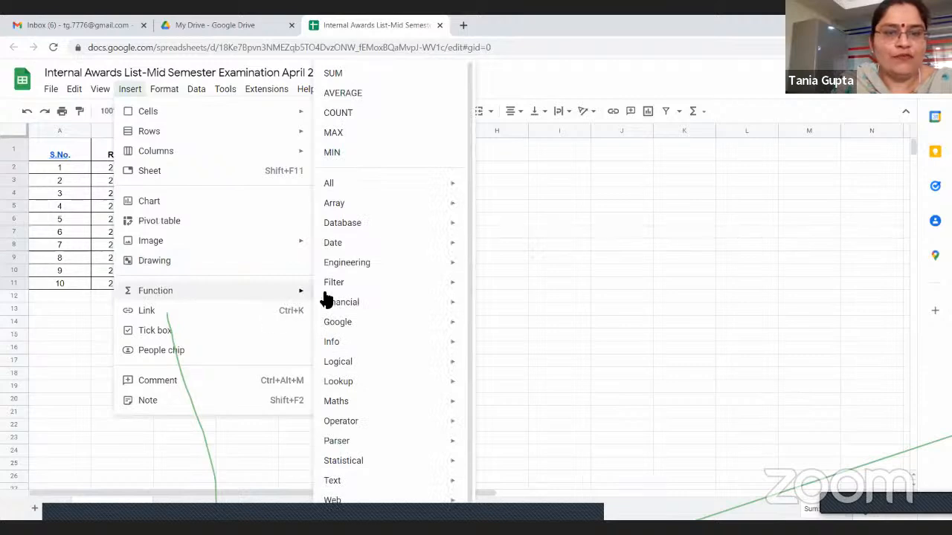
{"action": "left_click", "coordinate": [335, 74]}
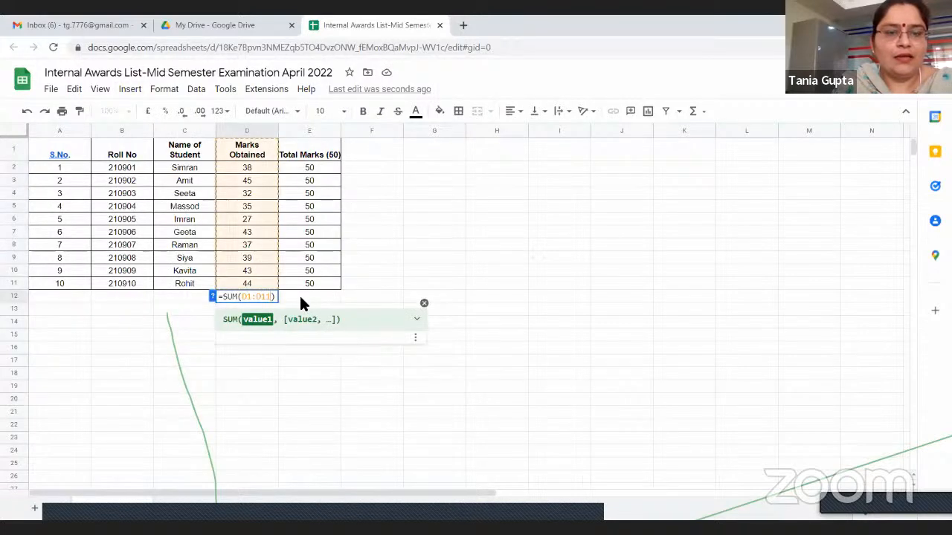
{"action": "left_click", "coordinate": [299, 295]}
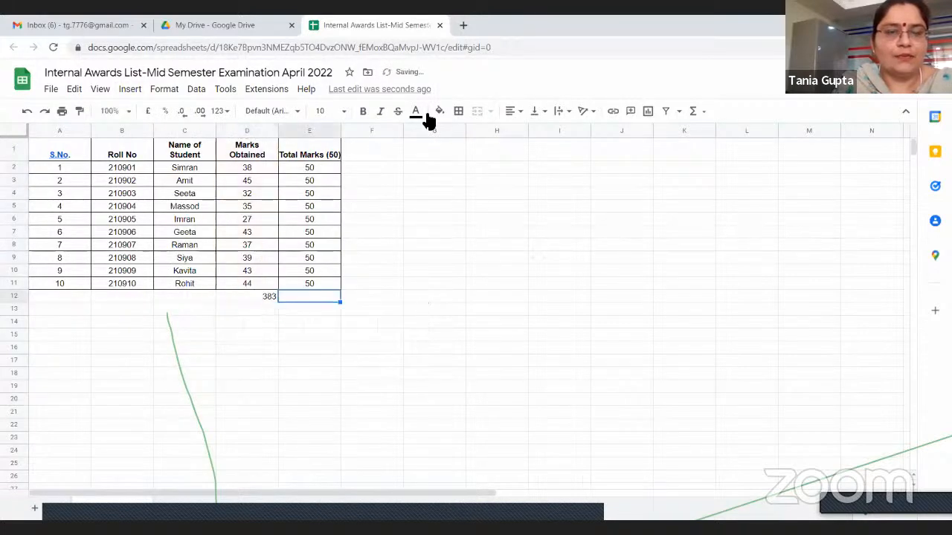
Make the total in D12 bold and centre-align it
{"action": "key", "text": "Left"}
{"action": "key", "text": "ctrl+b"}
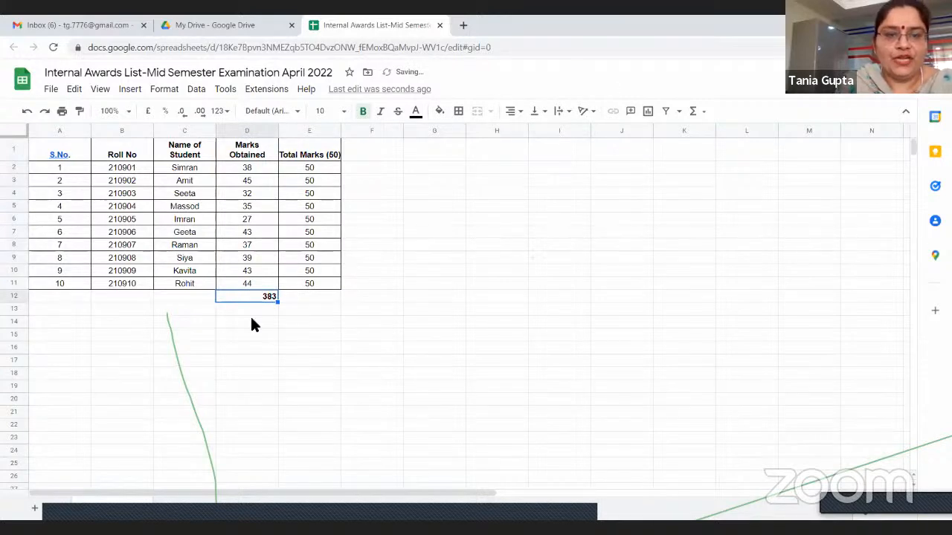
{"action": "key", "text": "ctrl+shift+e"}
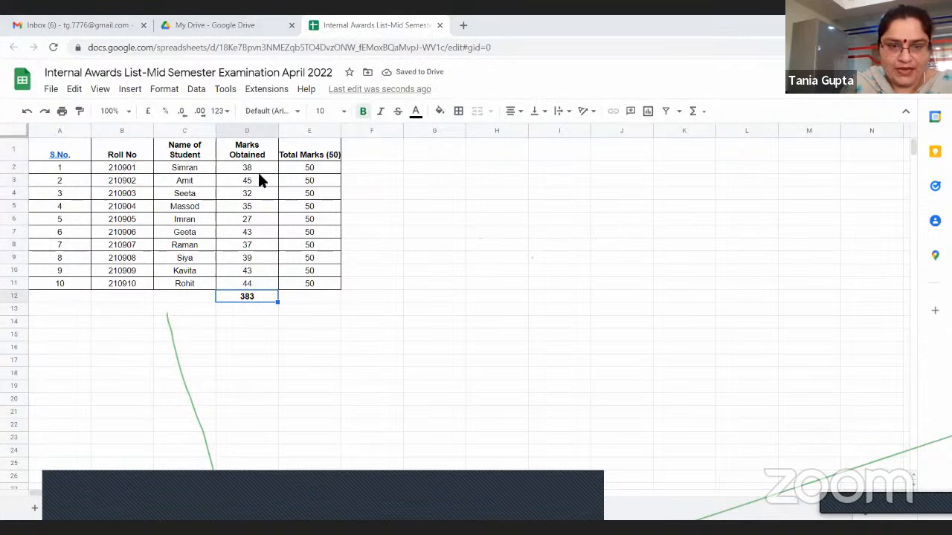
Open the SUM formula in D12, undo the total and its formatting, and select the first mark in D2
{"action": "double_click", "coordinate": [260, 297]}
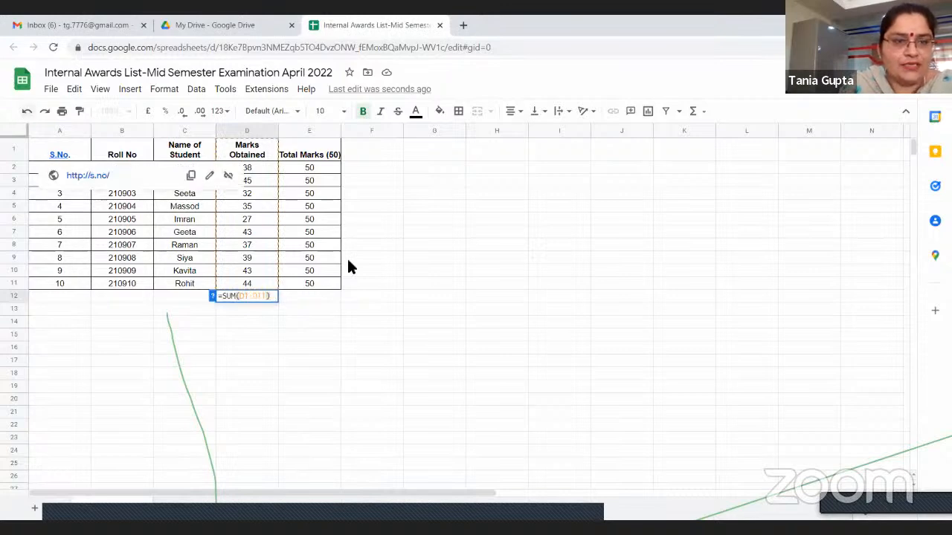
{"action": "left_click", "coordinate": [27, 112]}
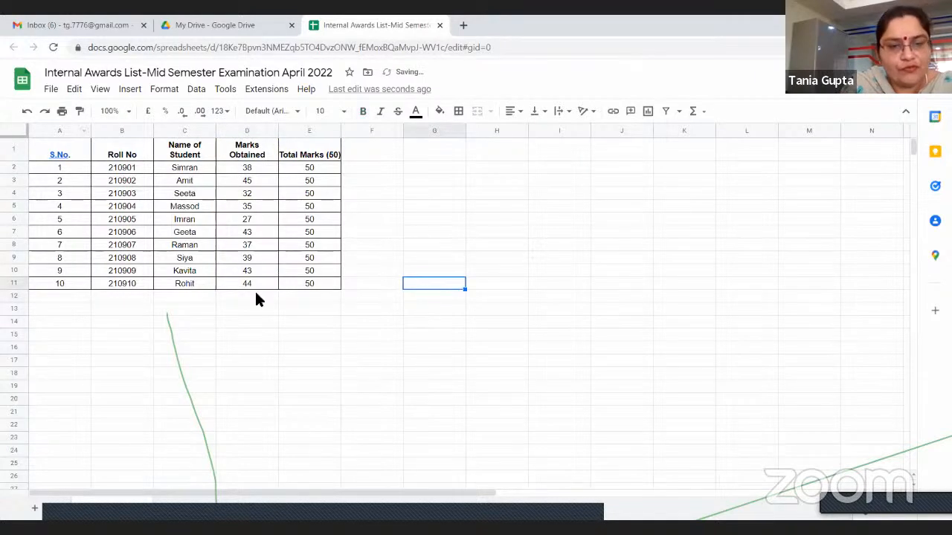
{"action": "left_click", "coordinate": [238, 169]}
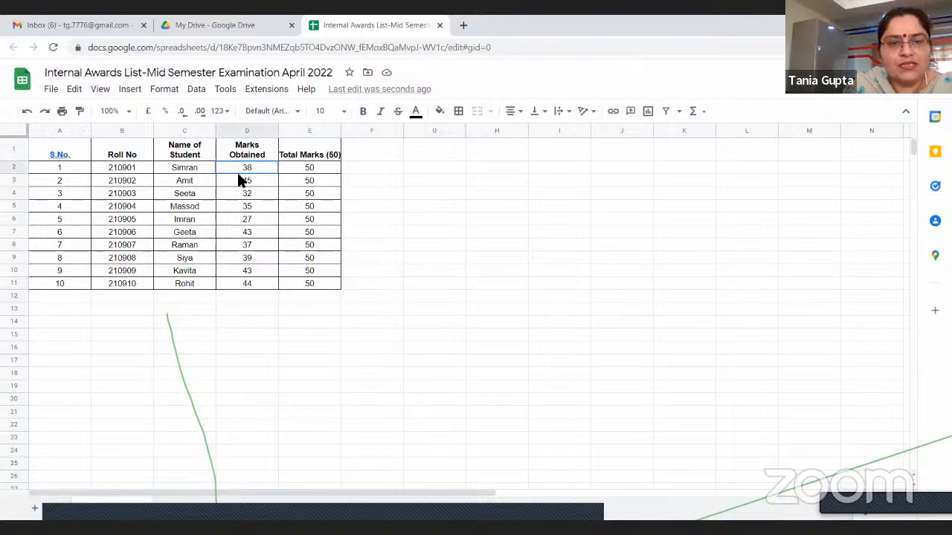
Calculate the highest of the marks D2:D11 in cell D12 with the MAX function and clear the result
{"action": "left_click_drag", "start_coordinate": [251, 270], "coordinate": [251, 280]}
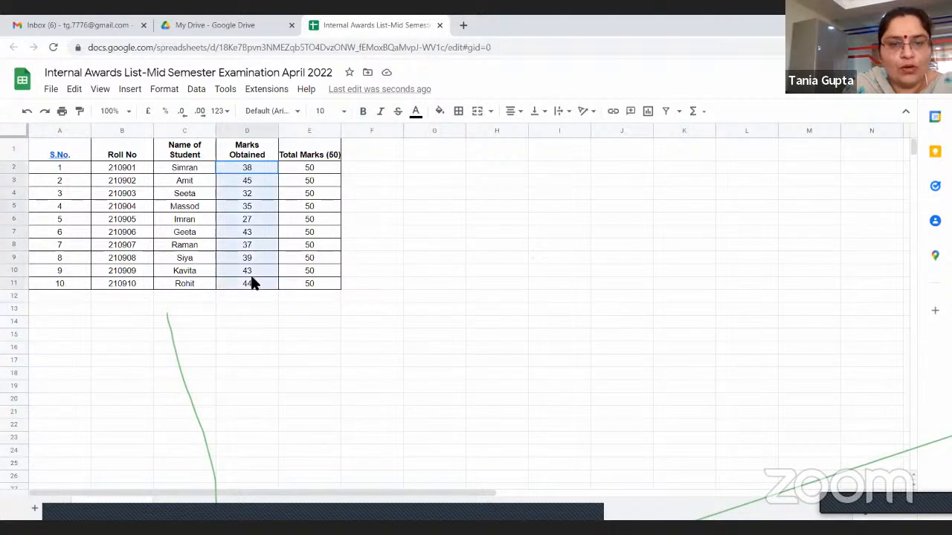
{"action": "left_click", "coordinate": [129, 89]}
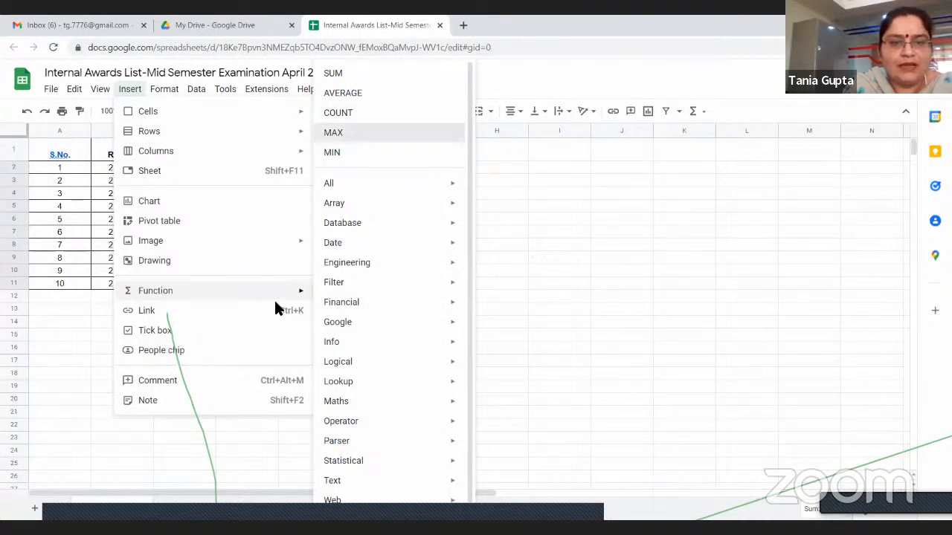
{"action": "left_click", "coordinate": [333, 132]}
{"action": "key", "text": "Return"}
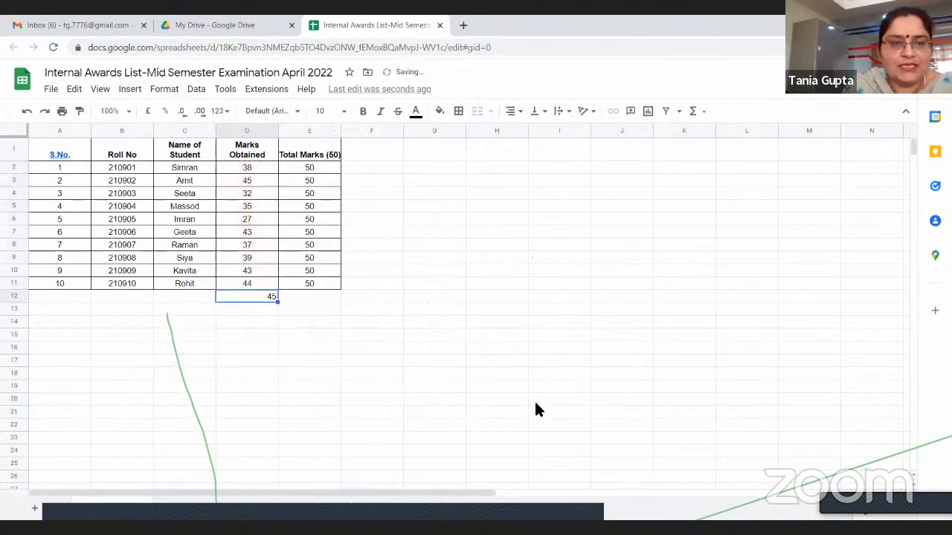
{"action": "key", "text": "Delete"}
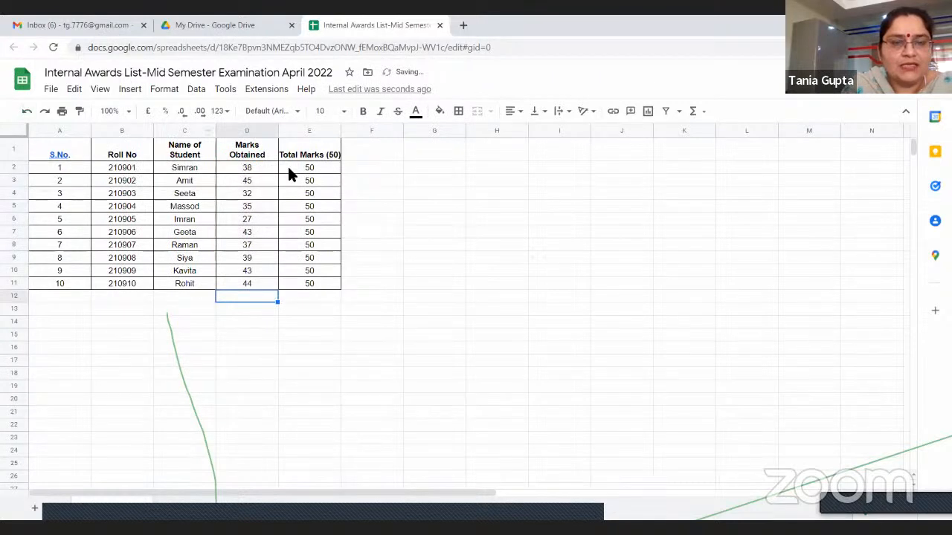
Calculate the lowest of the marks D2:D11 in cell D12 with the MIN function and undo the result
{"action": "left_click_drag", "start_coordinate": [230, 169], "coordinate": [243, 284]}
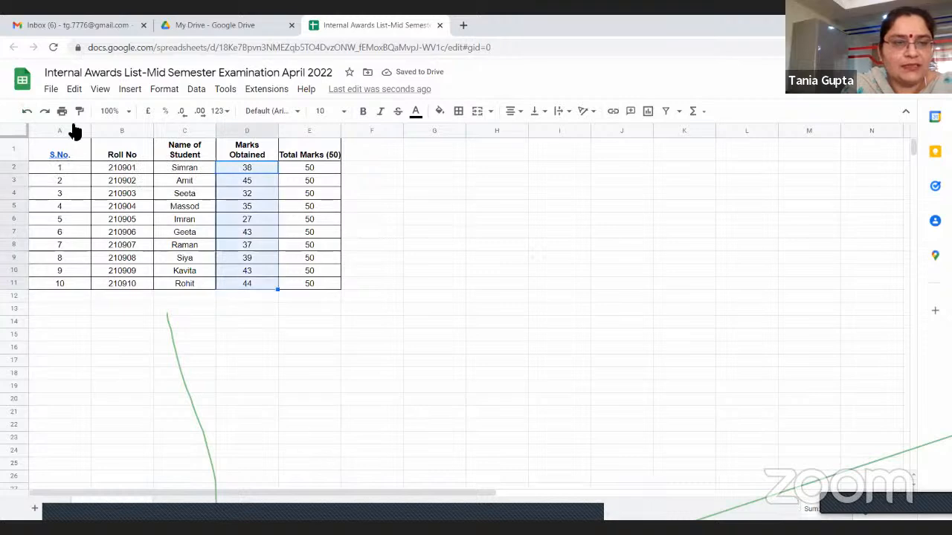
{"action": "left_click", "coordinate": [130, 89]}
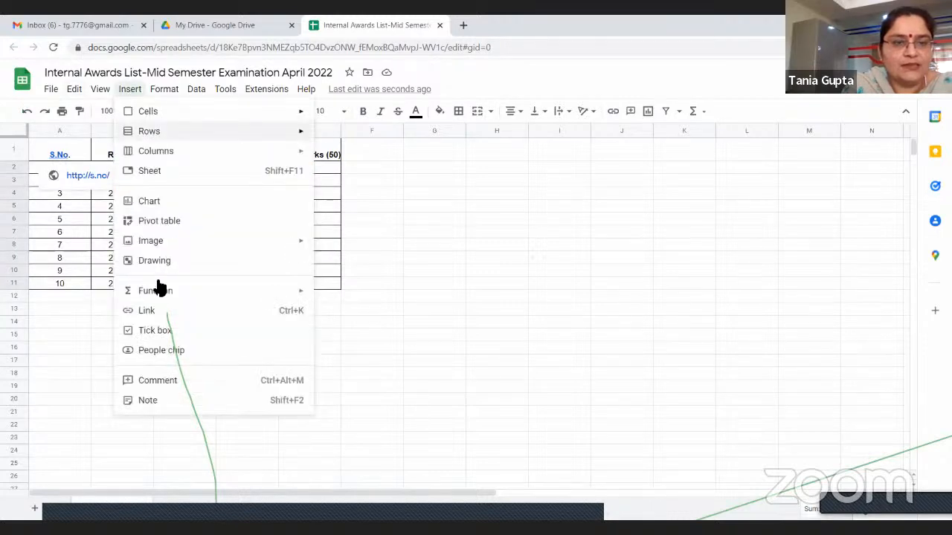
{"action": "mouse_move", "coordinate": [164, 295]}
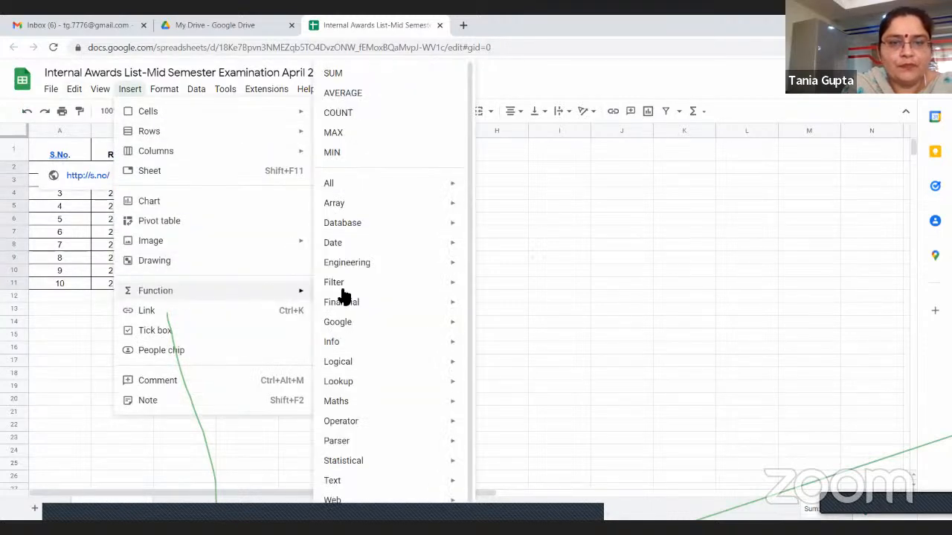
{"action": "left_click", "coordinate": [333, 153]}
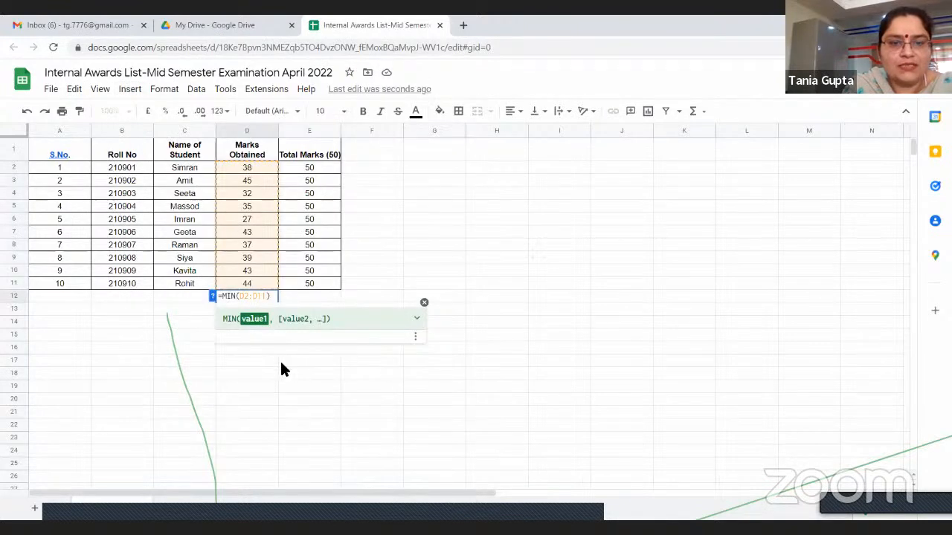
{"action": "left_click", "coordinate": [276, 360]}
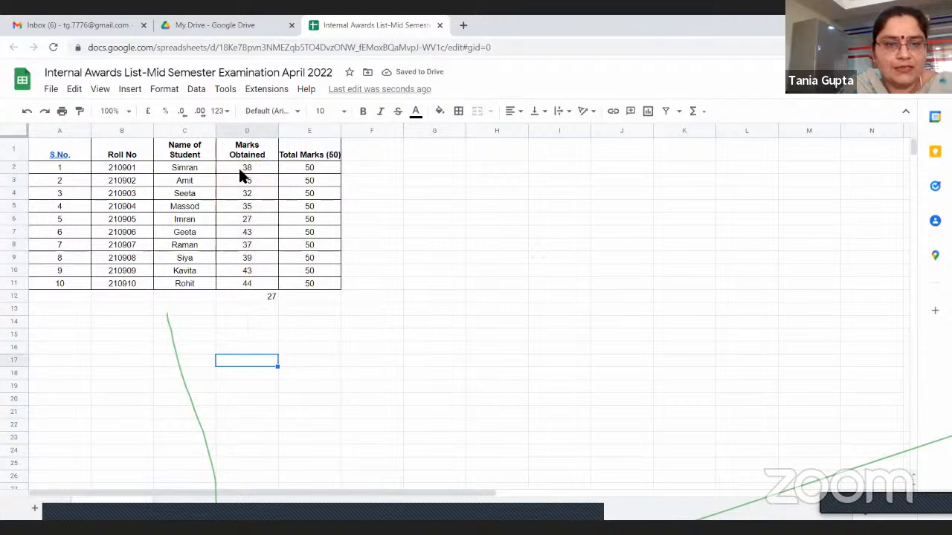
{"action": "left_click", "coordinate": [25, 112]}
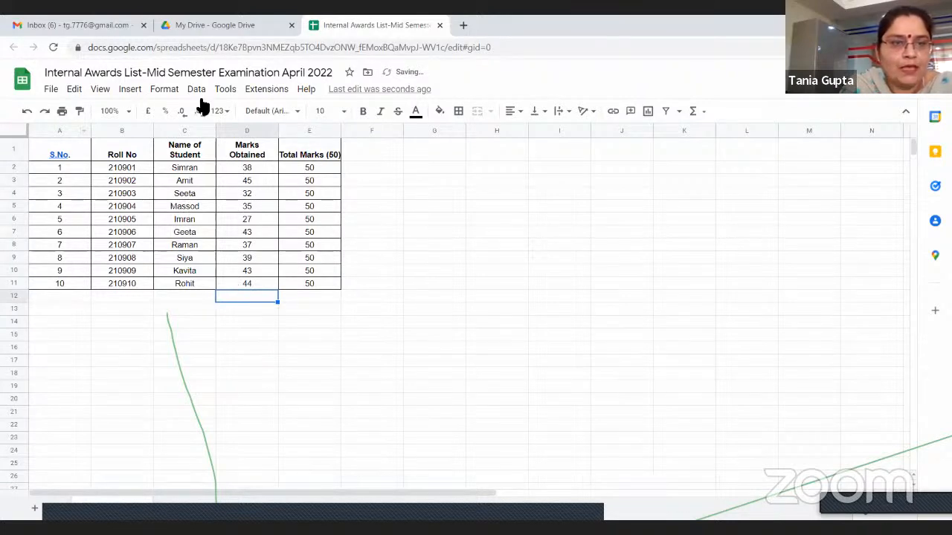
Calculate the AVERAGE of the marks D2:D11 in cell D12 and undo the result
{"action": "left_click", "coordinate": [129, 89]}
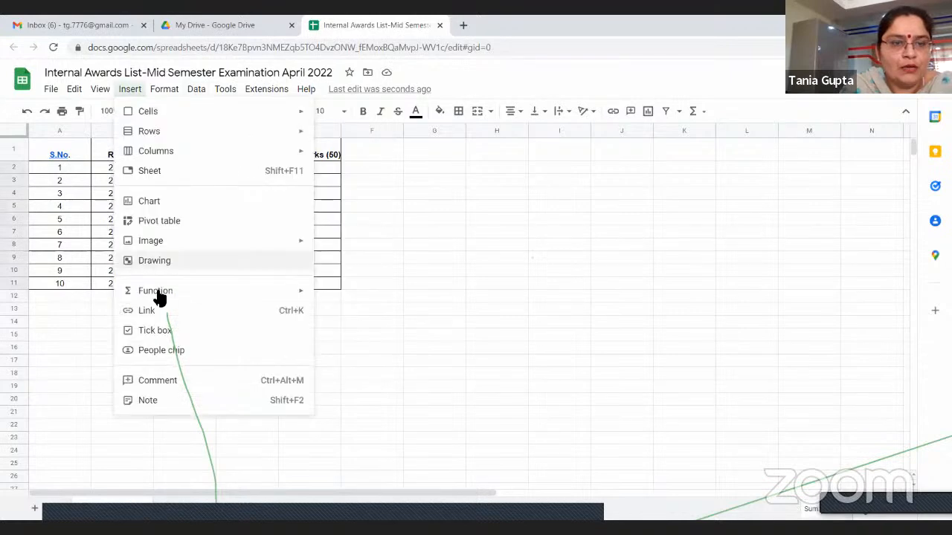
{"action": "mouse_move", "coordinate": [297, 296]}
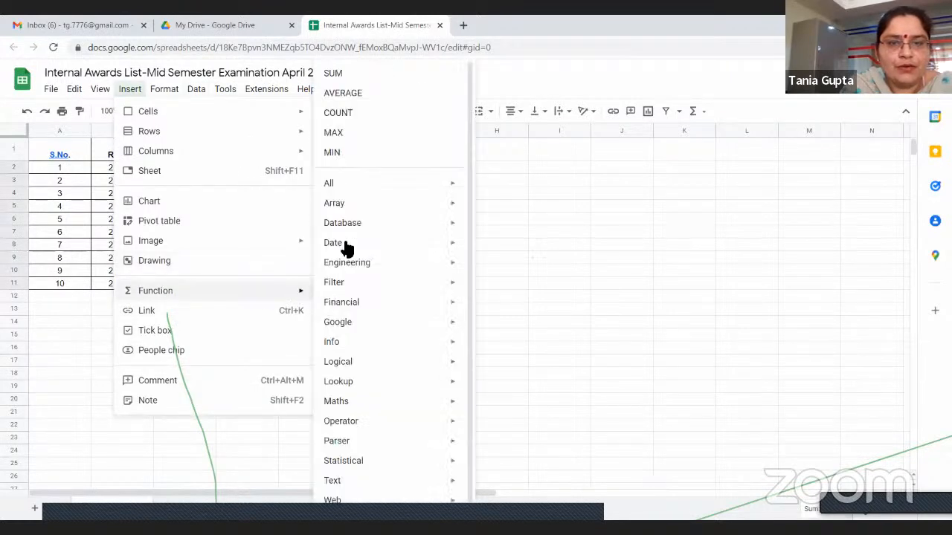
{"action": "left_click", "coordinate": [342, 92]}
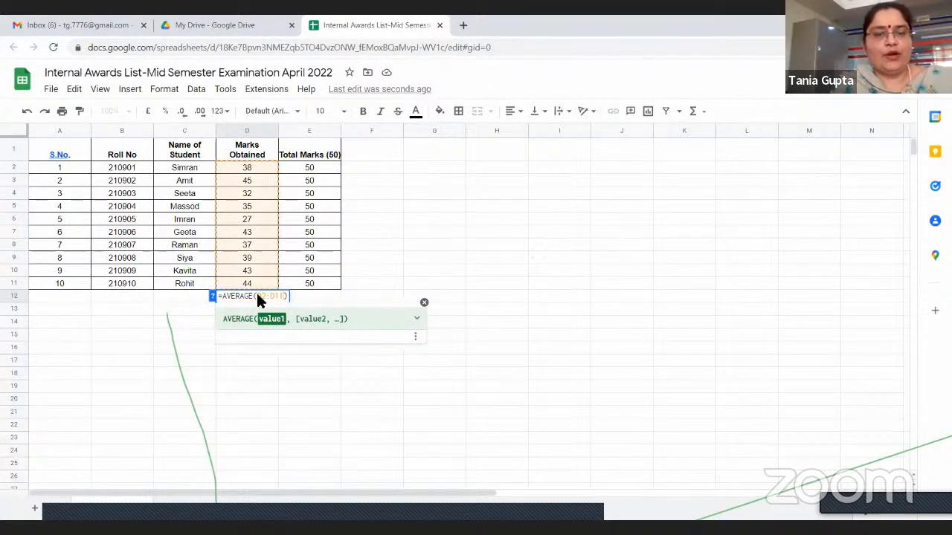
{"action": "left_click", "coordinate": [310, 386]}
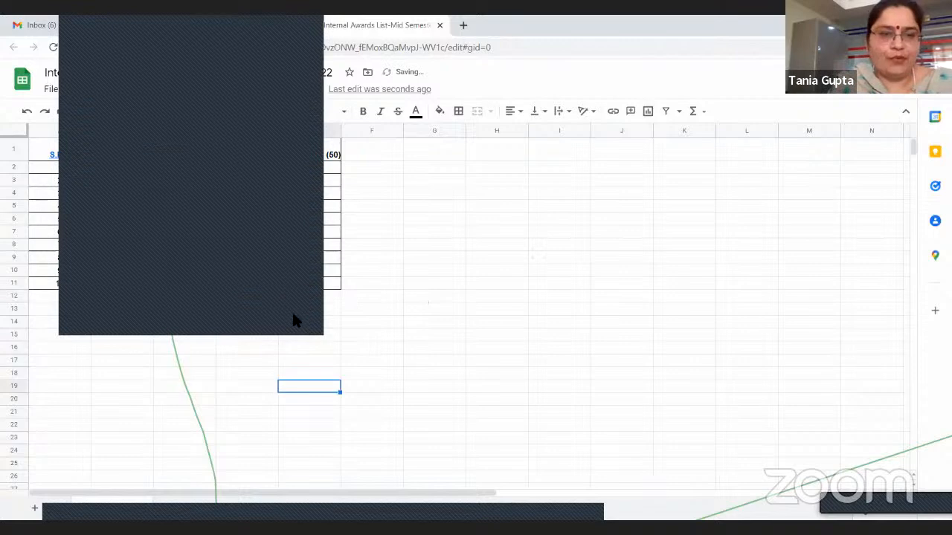
{"action": "left_click", "coordinate": [26, 111]}
{"action": "left_click", "coordinate": [27, 113]}
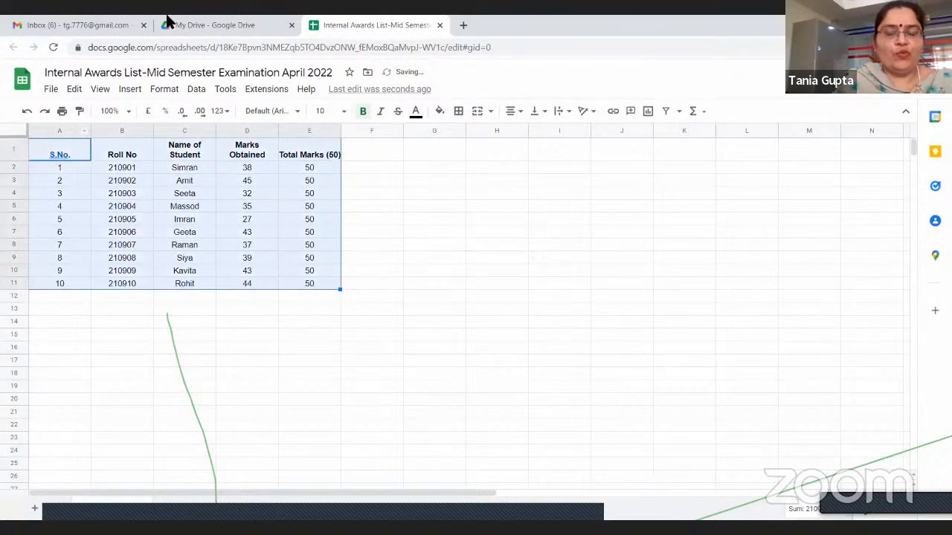
{"action": "left_click", "coordinate": [433, 258]}
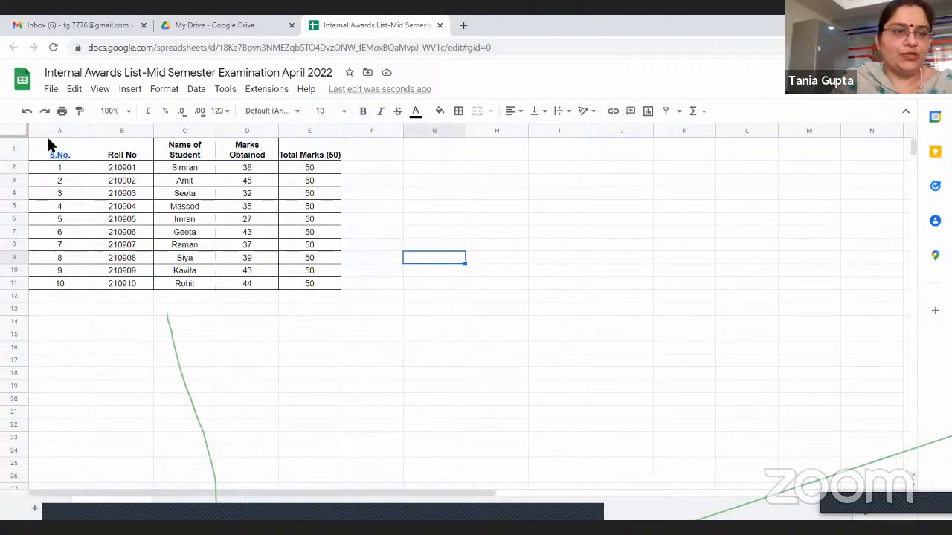
Open the alternating colours settings for the student table A1:E11
{"action": "left_click_drag", "start_coordinate": [37, 158], "coordinate": [320, 283]}
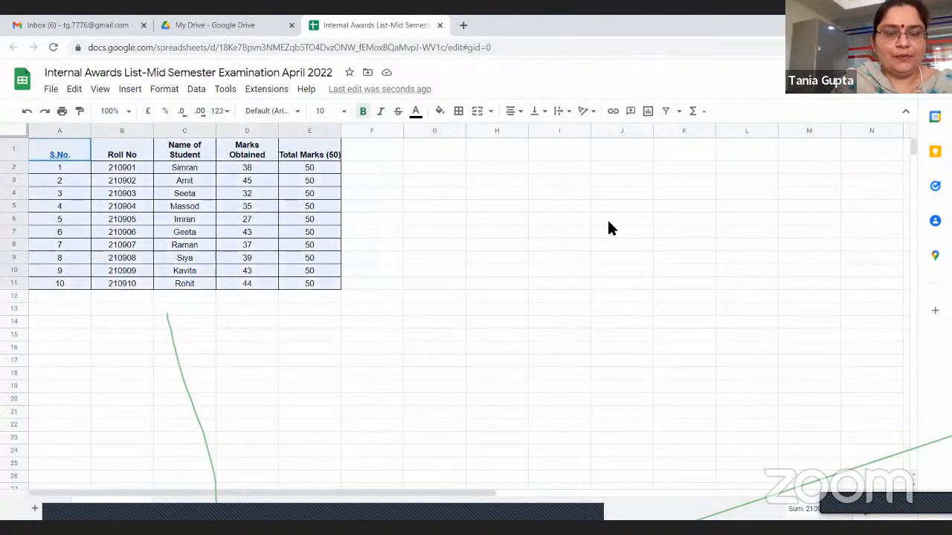
{"action": "left_click", "coordinate": [102, 92]}
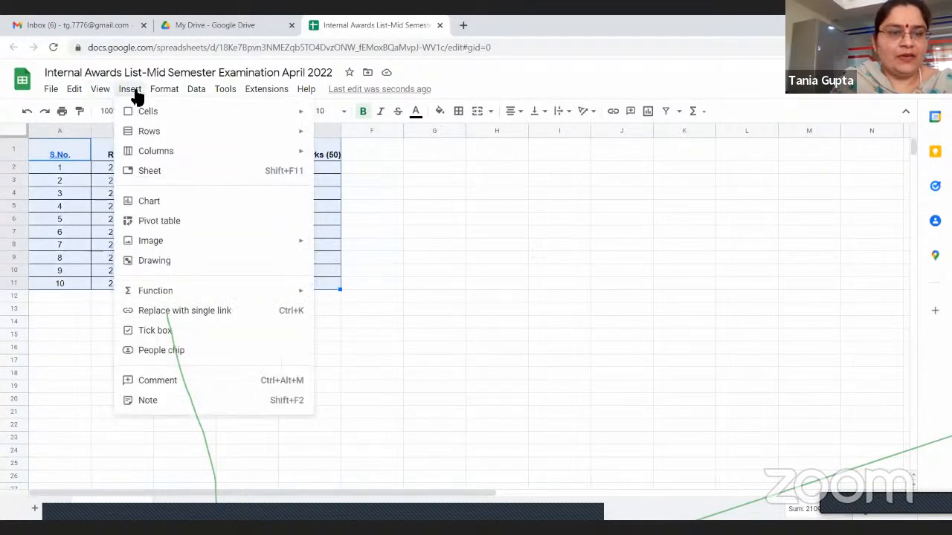
{"action": "mouse_move", "coordinate": [164, 96]}
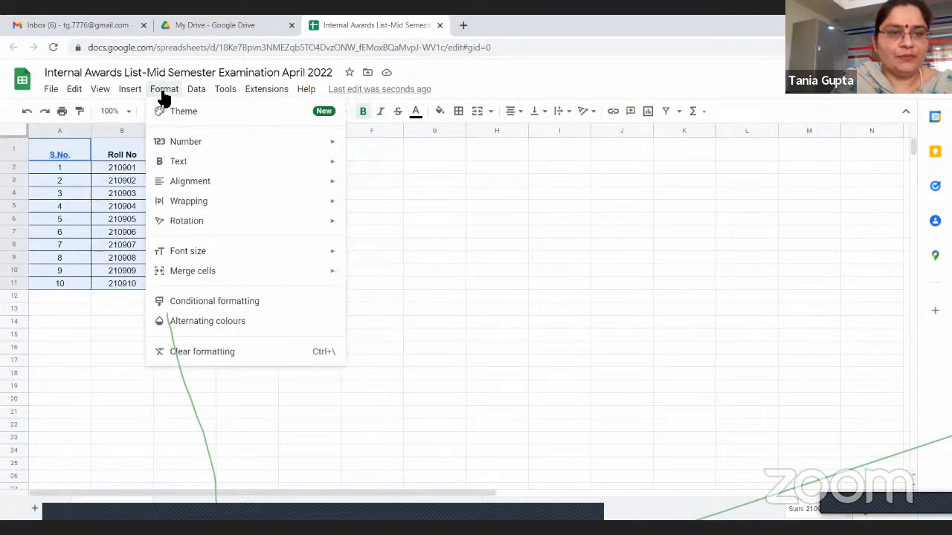
{"action": "left_click", "coordinate": [164, 96]}
{"action": "left_click", "coordinate": [163, 97]}
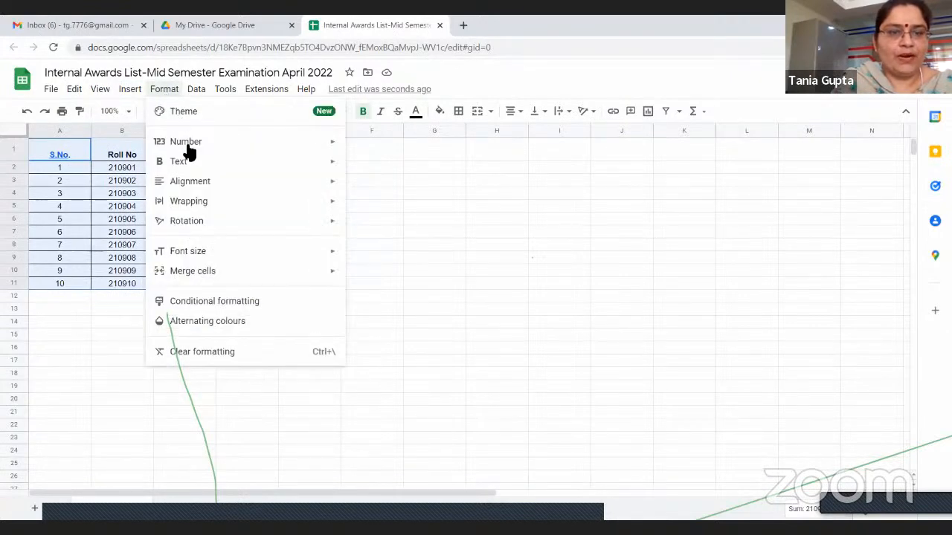
{"action": "mouse_move", "coordinate": [190, 228]}
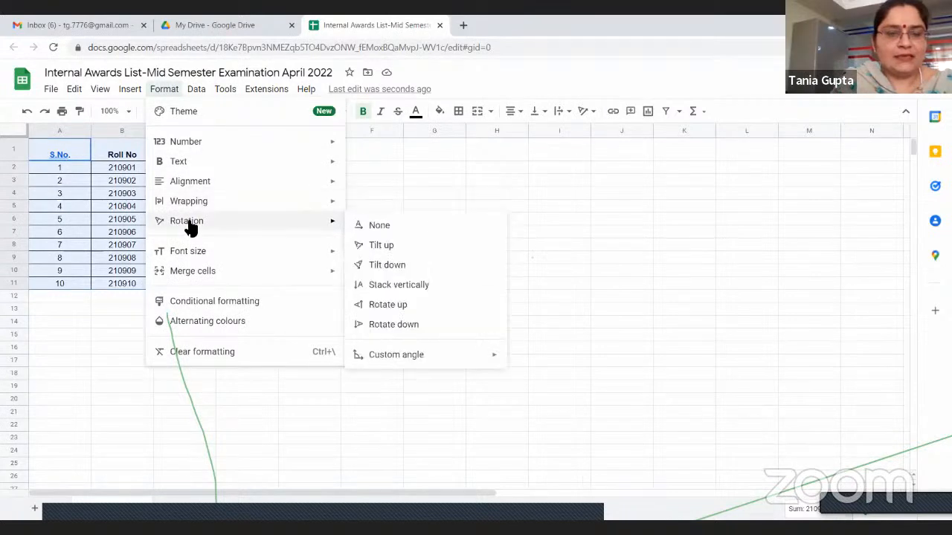
{"action": "left_click", "coordinate": [198, 327]}
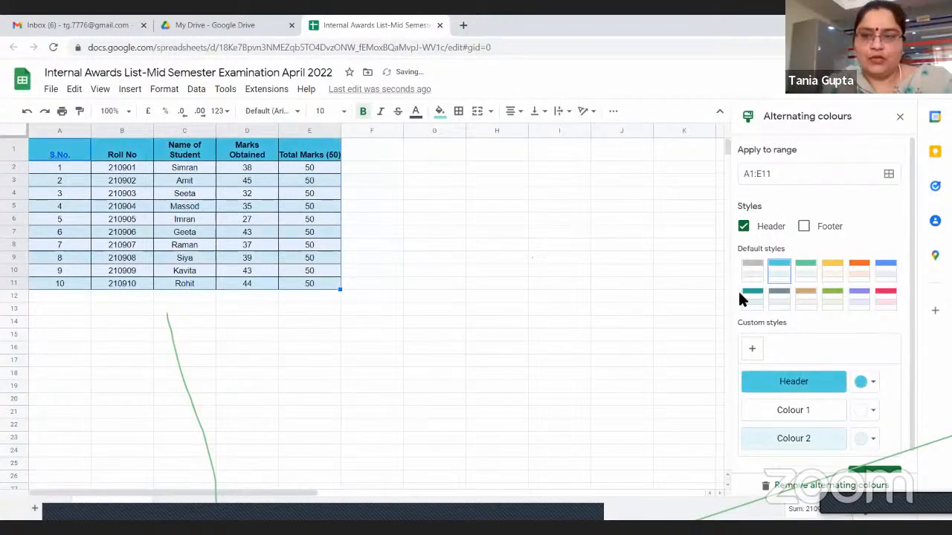
Try the green and yellow default colour styles on the table, finishing with the cyan style
{"action": "left_click", "coordinate": [807, 273]}
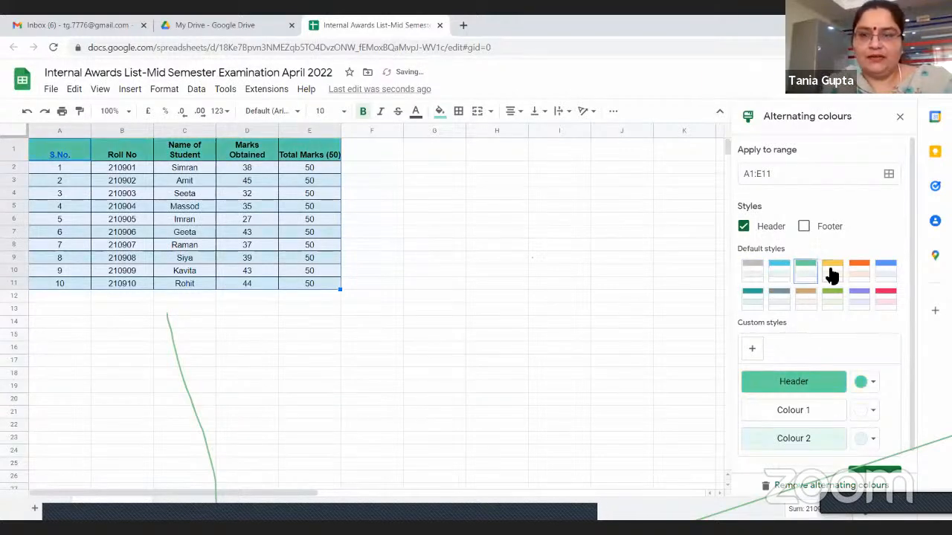
{"action": "left_click", "coordinate": [831, 274]}
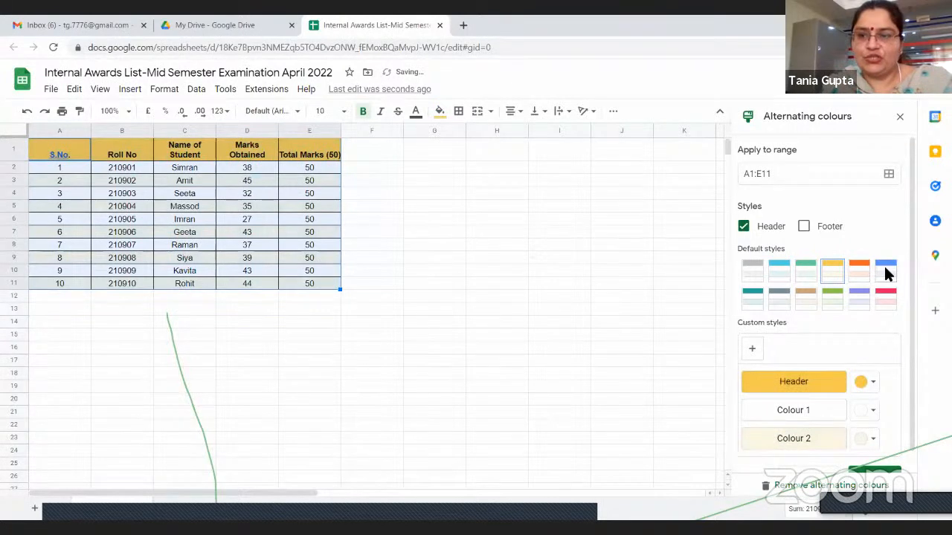
{"action": "left_click", "coordinate": [781, 273]}
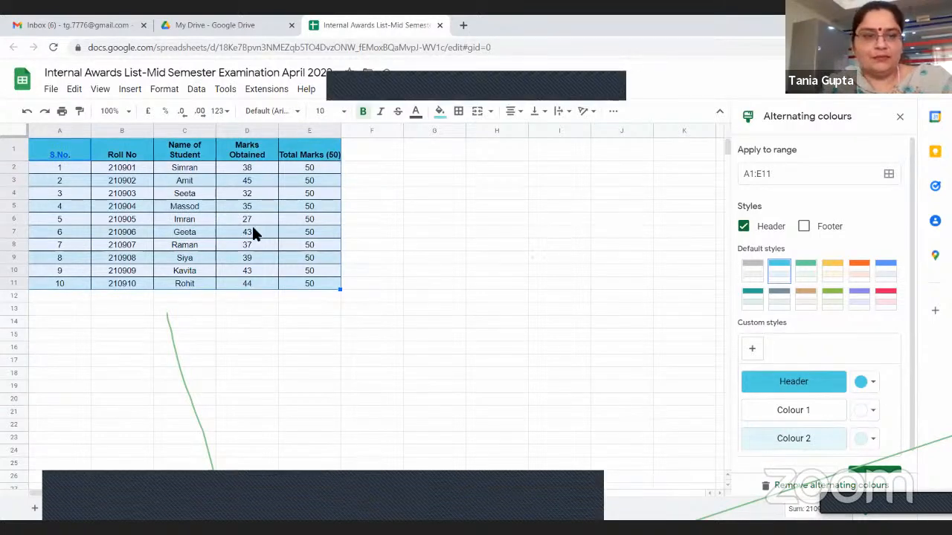
Customise the table's alternating colours with yellow for Colour 1 and light orange for Colour 2, and accept them
{"action": "left_click", "coordinate": [870, 413]}
{"action": "left_click", "coordinate": [785, 305]}
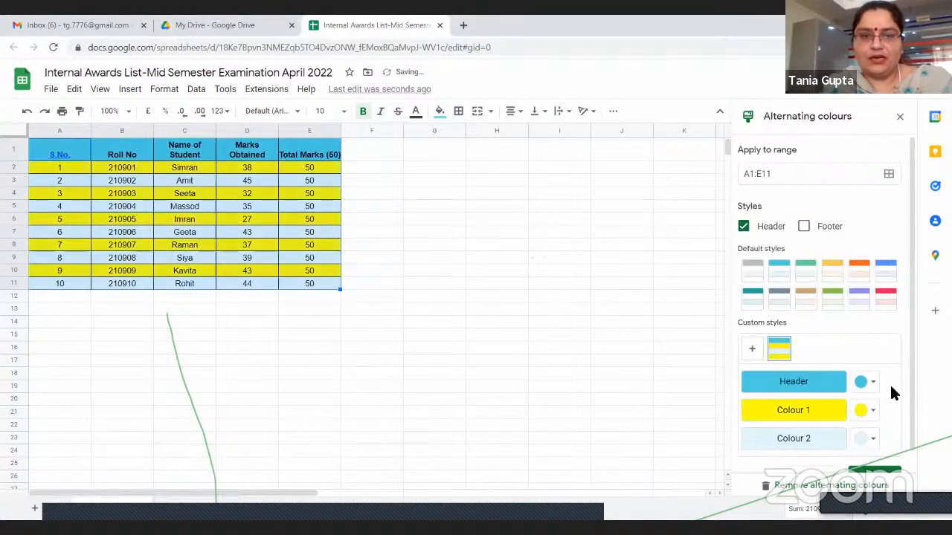
{"action": "left_click", "coordinate": [874, 439]}
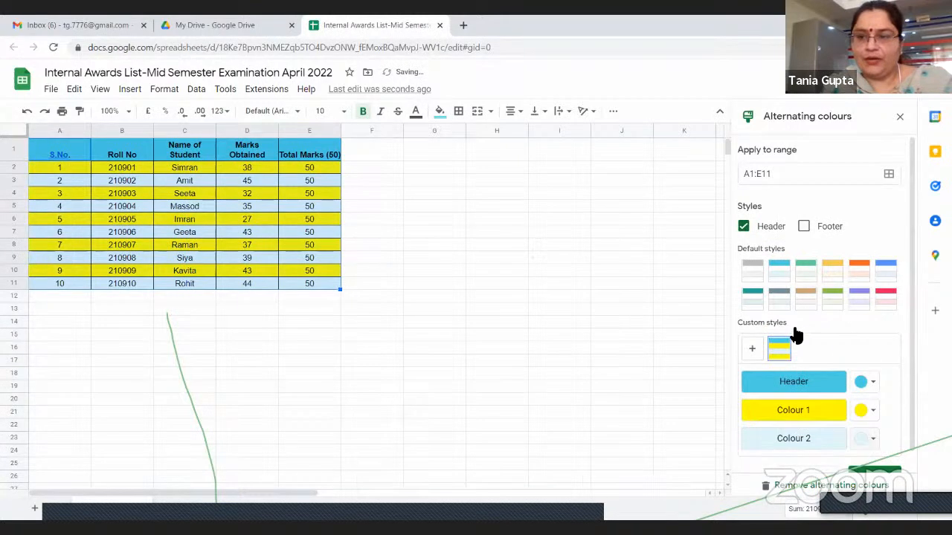
{"action": "left_click", "coordinate": [534, 374]}
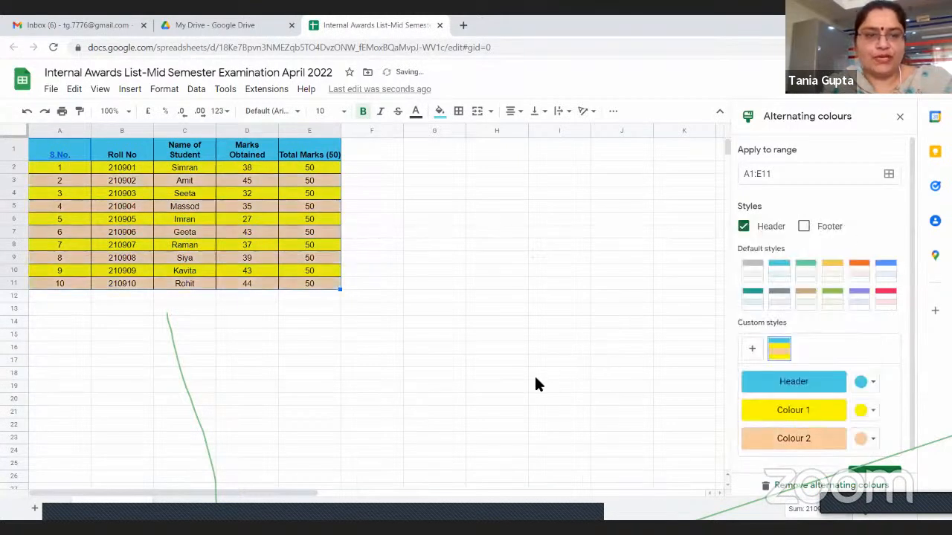
{"action": "left_click", "coordinate": [534, 374]}
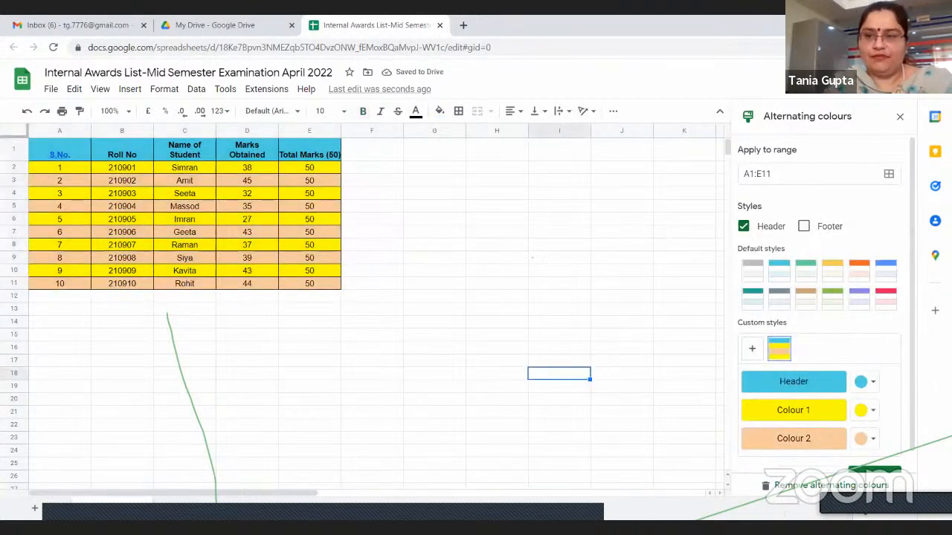
{"action": "scroll", "coordinate": [916, 329], "scroll_direction": "down", "scroll_amount": 1}
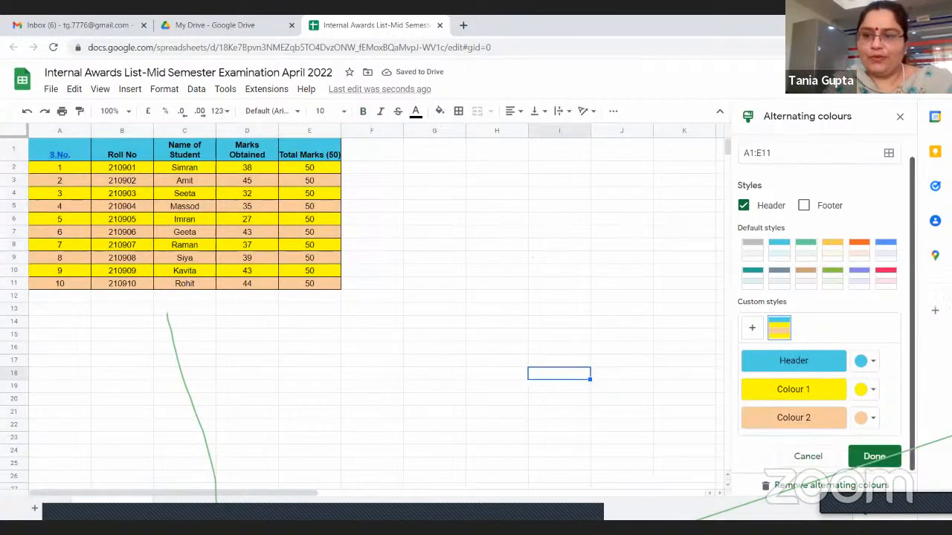
{"action": "left_click", "coordinate": [886, 463]}
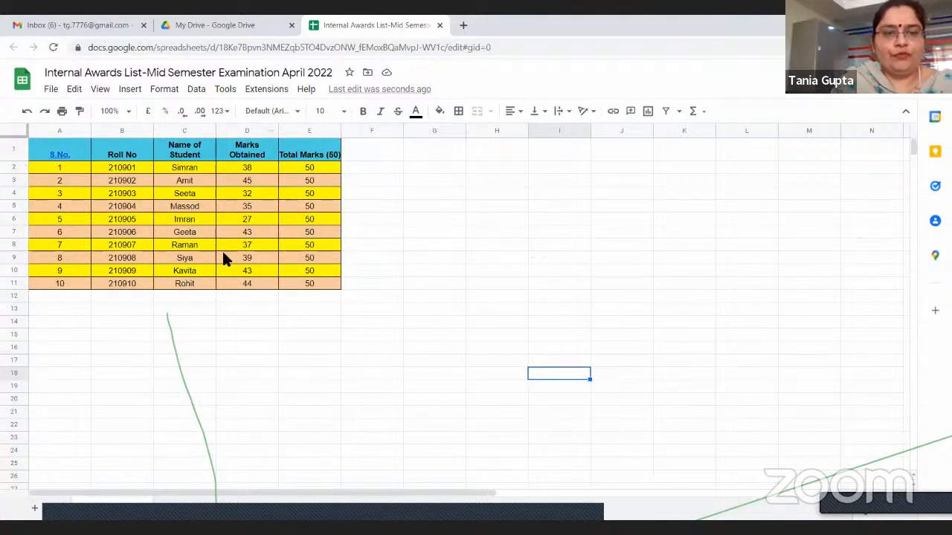
Try the Tilt up and Tilt down text rotations on the header row A1:E1
{"action": "left_click_drag", "start_coordinate": [42, 145], "coordinate": [321, 151]}
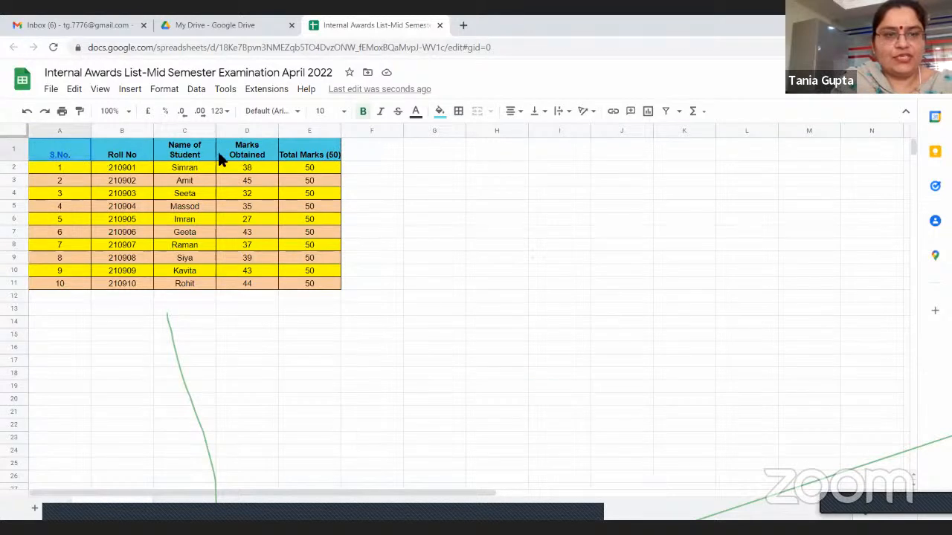
{"action": "left_click", "coordinate": [587, 115]}
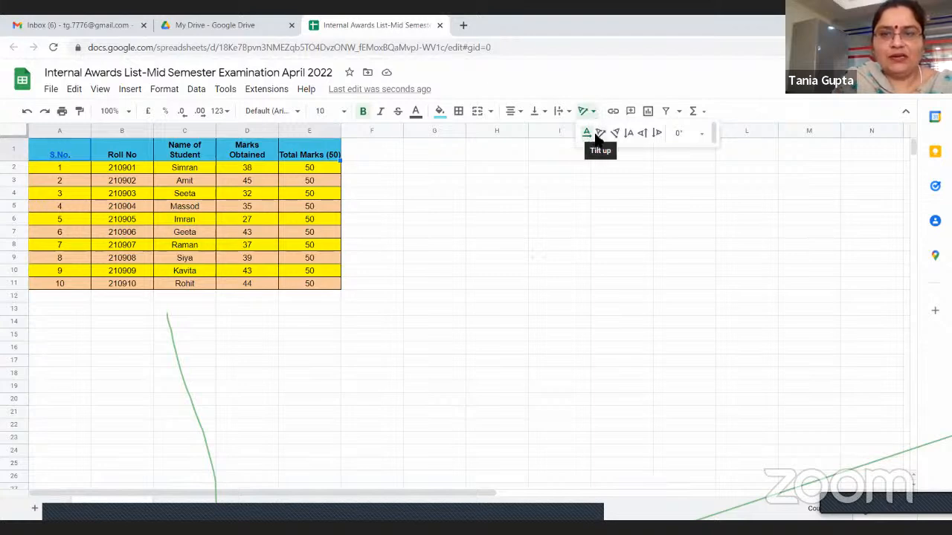
{"action": "left_click", "coordinate": [599, 134]}
{"action": "left_click", "coordinate": [588, 113]}
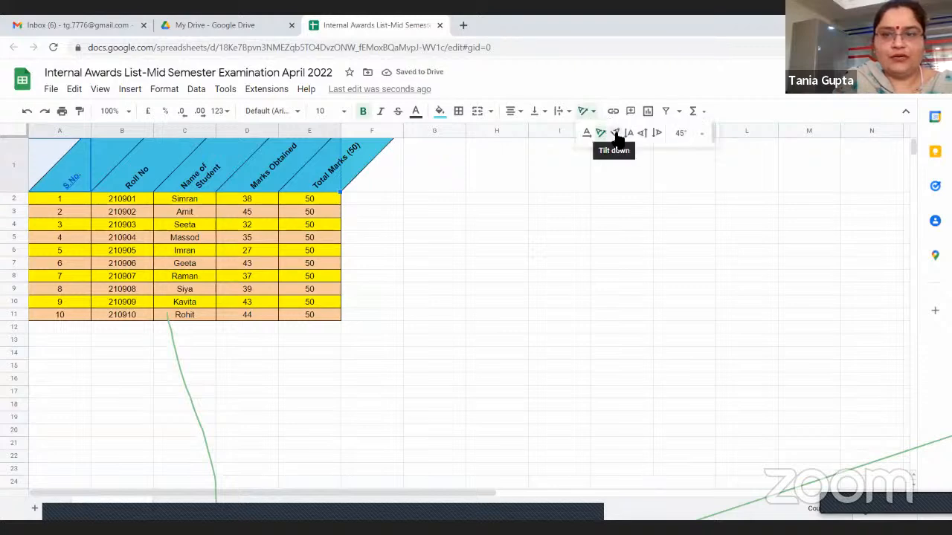
{"action": "left_click", "coordinate": [615, 135]}
Try the Stack vertically, Rotate up and Rotate down options on the header row, and reset its text rotation to none
{"action": "left_click", "coordinate": [585, 115]}
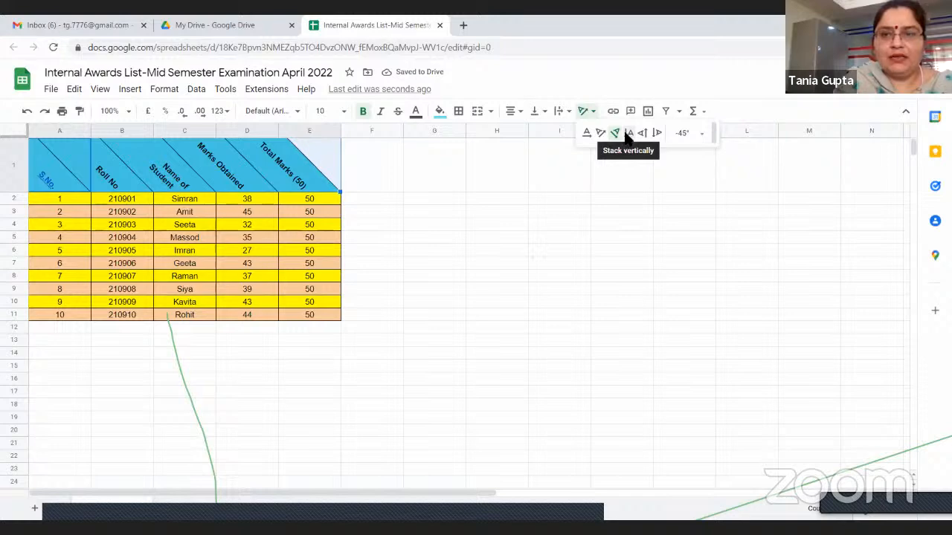
{"action": "left_click", "coordinate": [626, 135]}
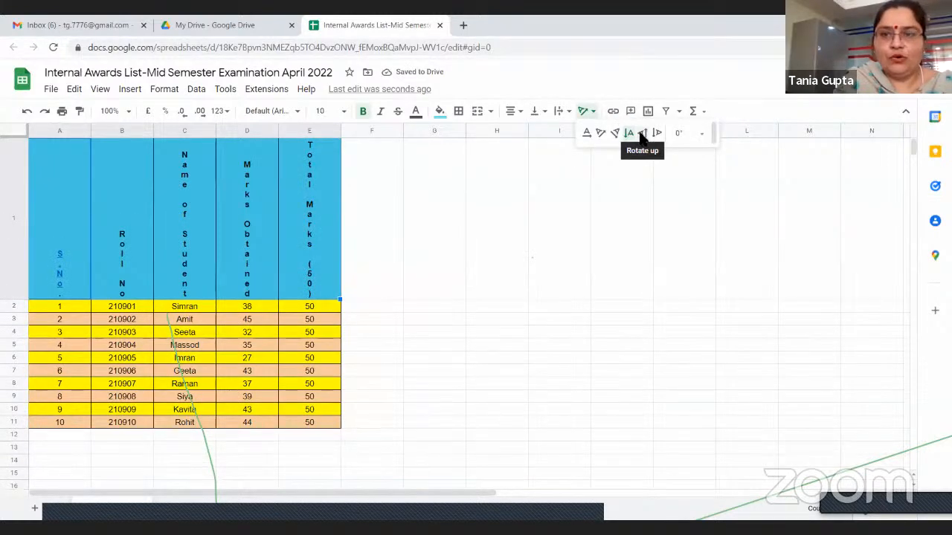
{"action": "left_click", "coordinate": [644, 133]}
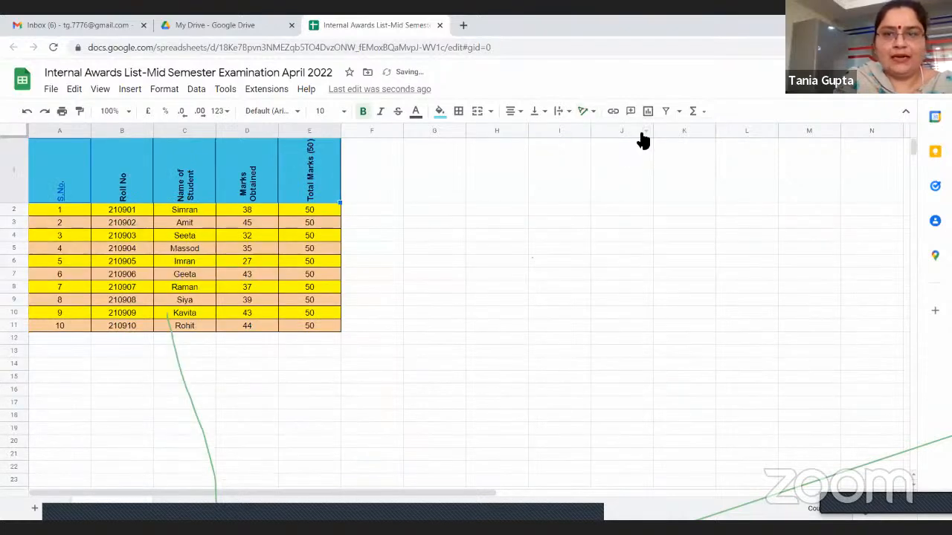
{"action": "left_click", "coordinate": [659, 134]}
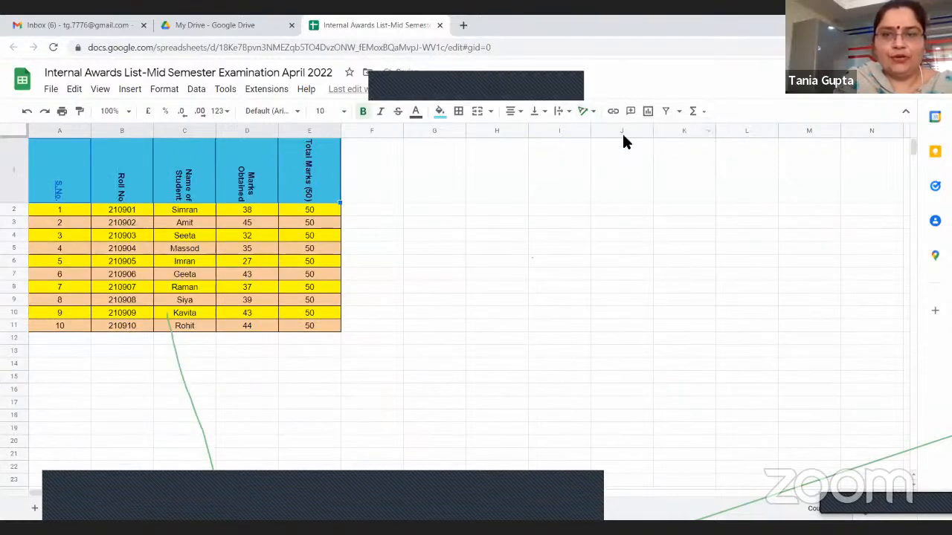
{"action": "left_click", "coordinate": [589, 110]}
{"action": "left_click", "coordinate": [587, 134]}
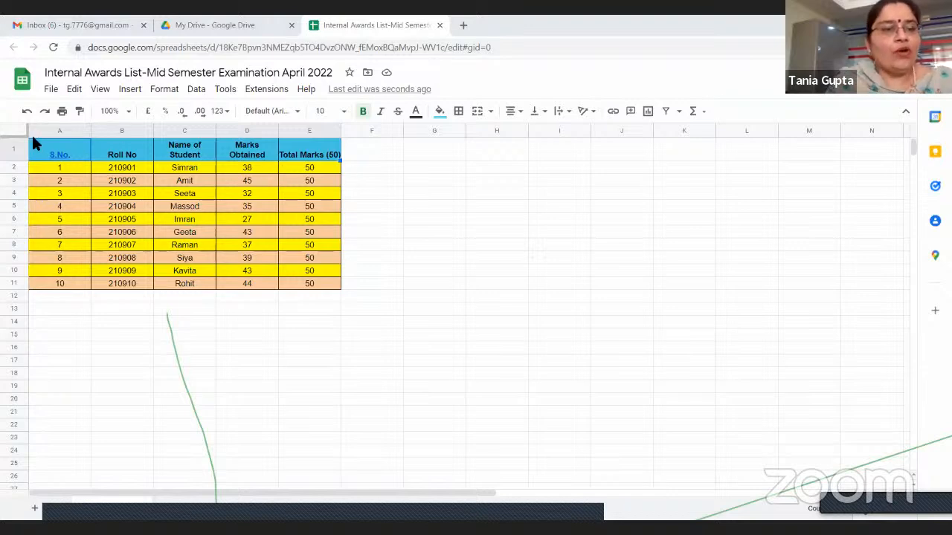
{"action": "left_click_drag", "start_coordinate": [33, 143], "coordinate": [45, 282]}
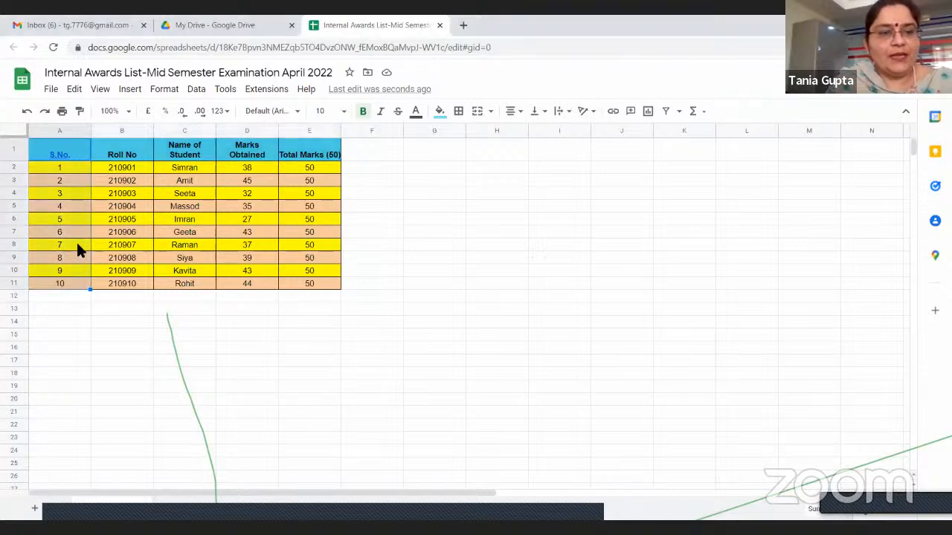
{"action": "left_click", "coordinate": [67, 308]}
{"action": "left_click_drag", "start_coordinate": [50, 143], "coordinate": [316, 283]}
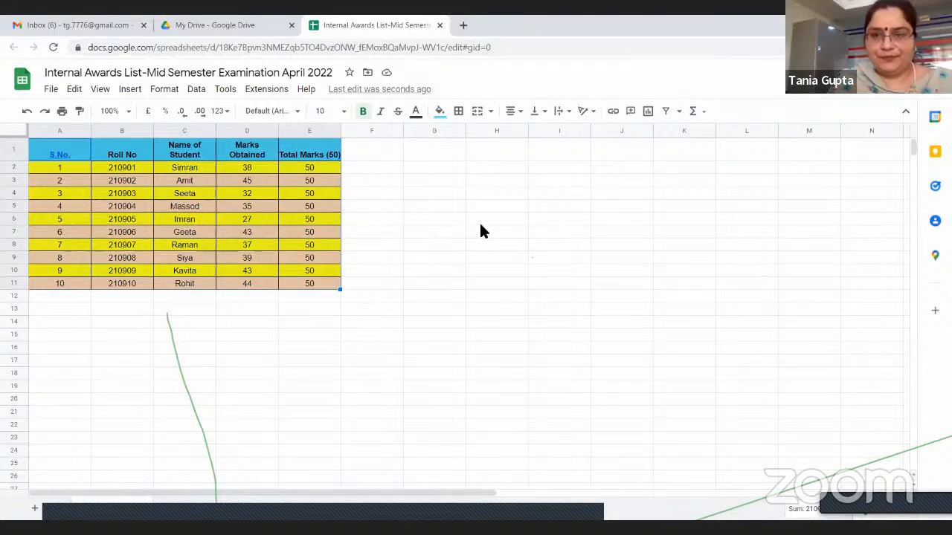
{"action": "left_click_drag", "start_coordinate": [479, 221], "coordinate": [491, 233]}
{"action": "left_click_drag", "start_coordinate": [31, 145], "coordinate": [323, 288]}
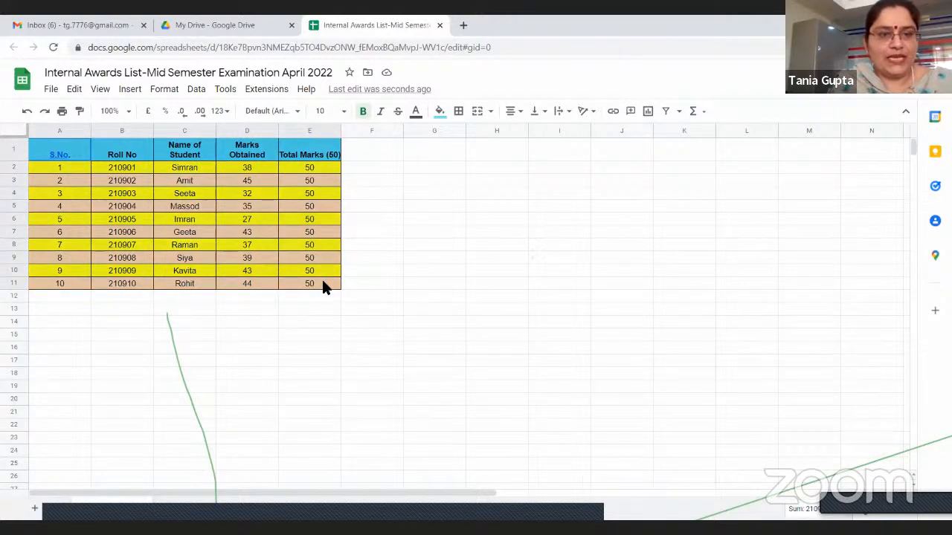
{"action": "left_click_drag", "start_coordinate": [325, 288], "coordinate": [327, 287]}
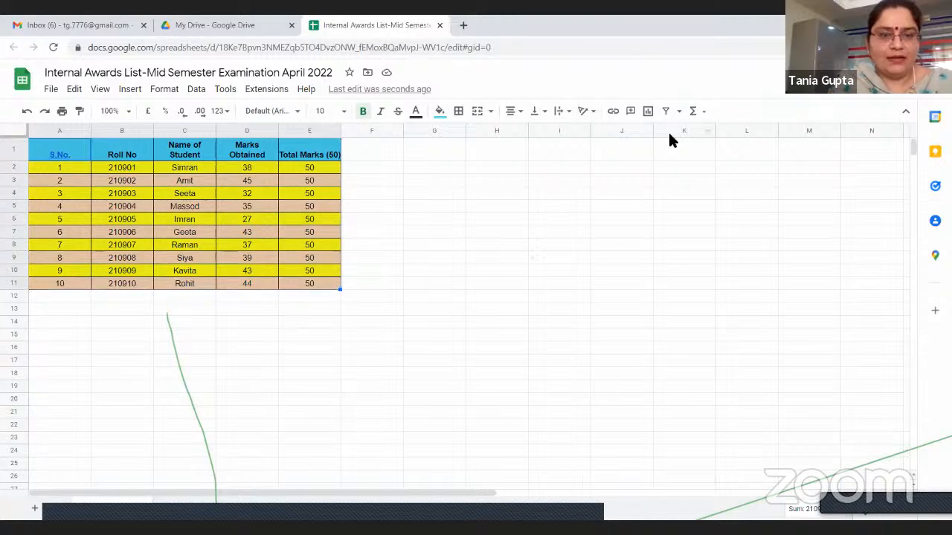
{"action": "left_click", "coordinate": [431, 206]}
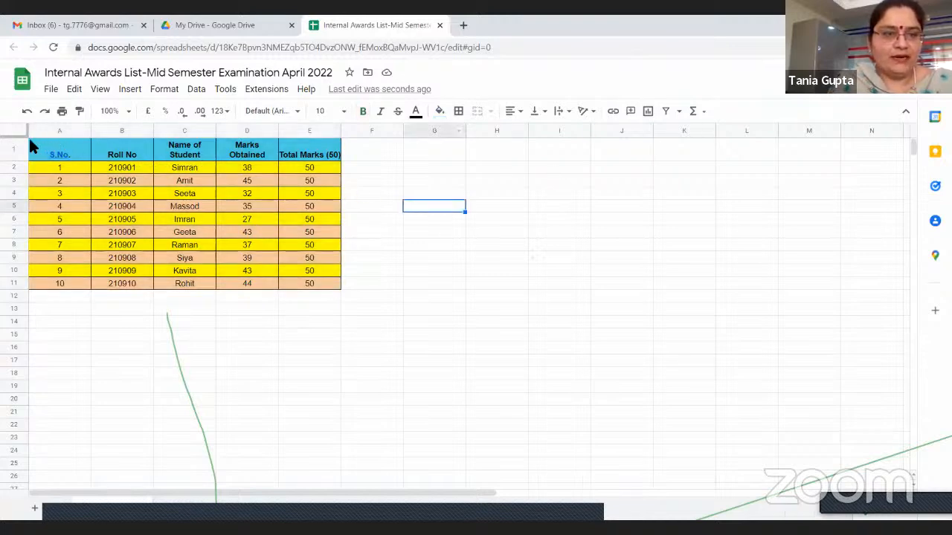
{"action": "left_click", "coordinate": [30, 144]}
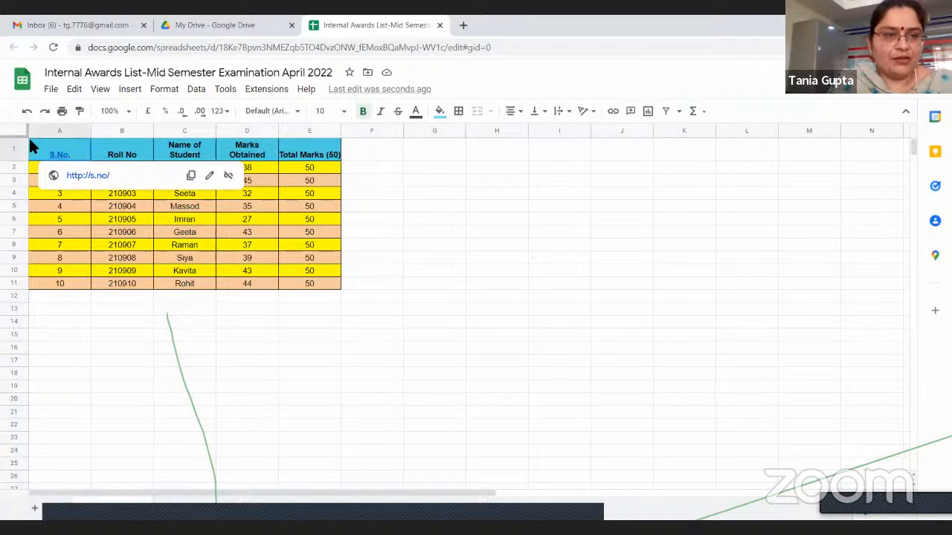
Try a column chart of the whole student table A1:E11 and undo its insertion
{"action": "left_click_drag", "start_coordinate": [30, 145], "coordinate": [327, 291]}
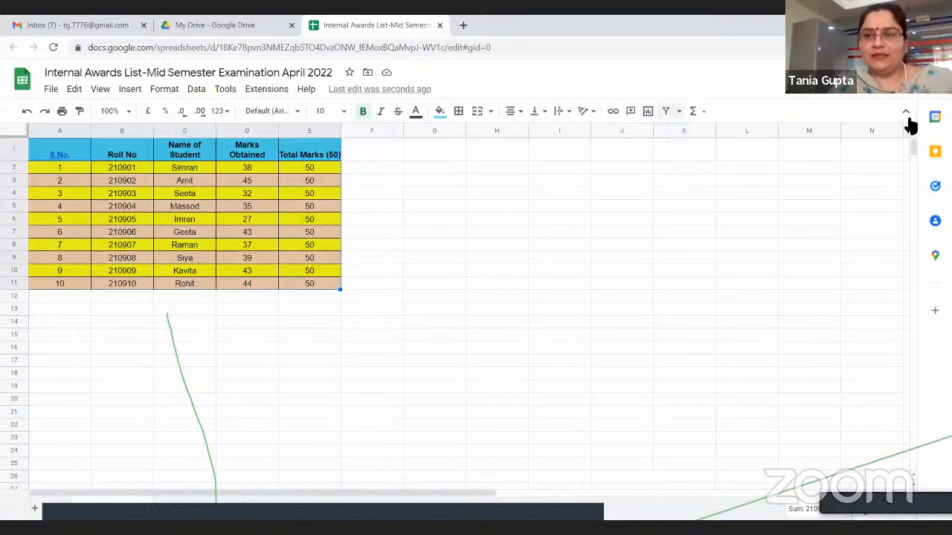
{"action": "left_click", "coordinate": [537, 425]}
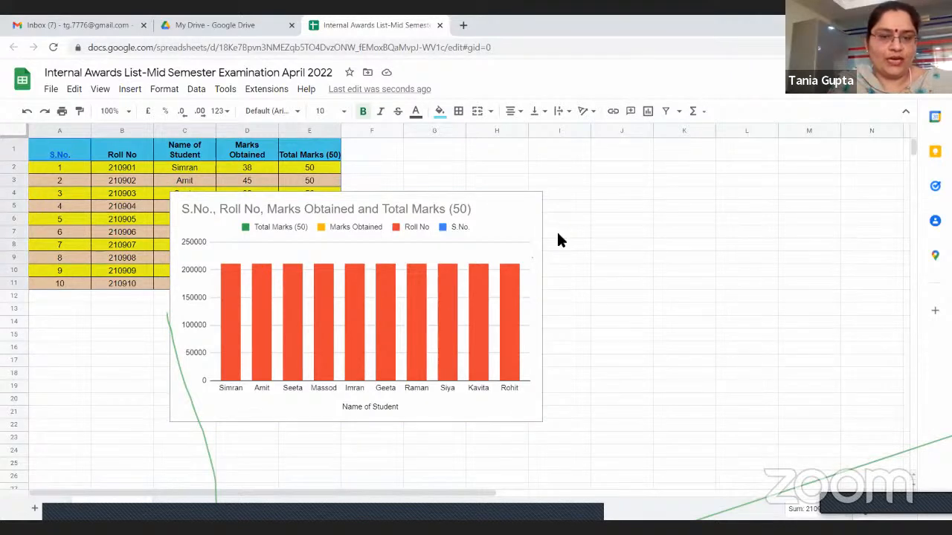
{"action": "left_click", "coordinate": [27, 111]}
{"action": "left_click", "coordinate": [500, 218]}
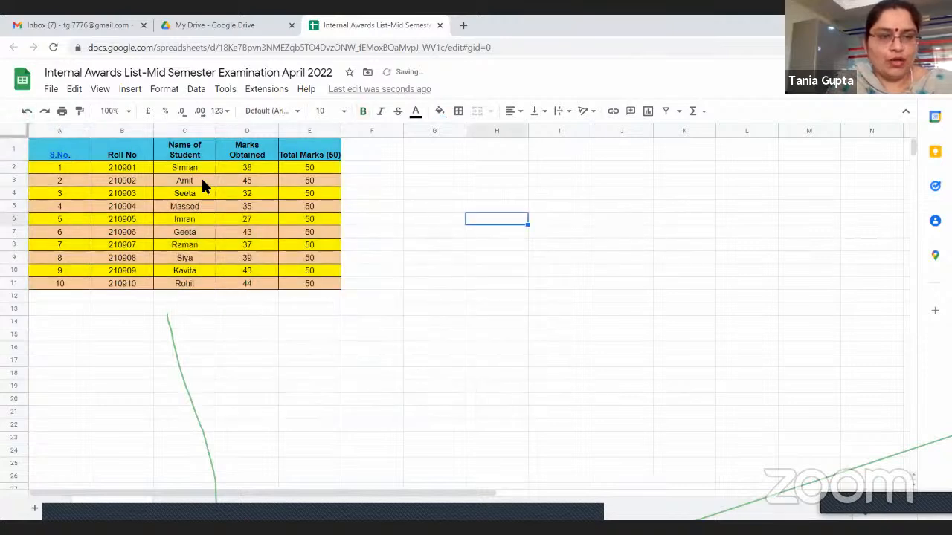
Insert a column chart from the student names, marks obtained and total marks in C1:E11
{"action": "left_click", "coordinate": [168, 151]}
{"action": "left_click_drag", "start_coordinate": [168, 151], "coordinate": [314, 289]}
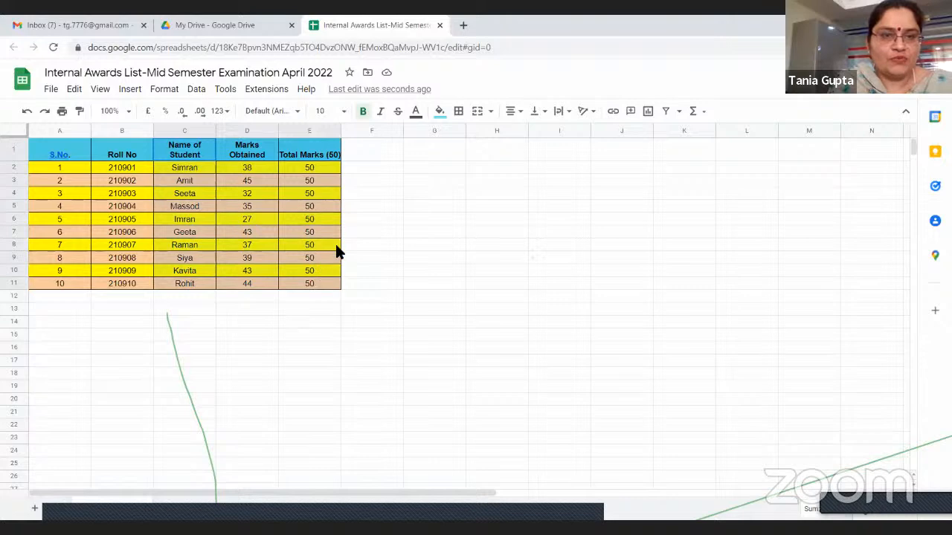
{"action": "left_click", "coordinate": [649, 112]}
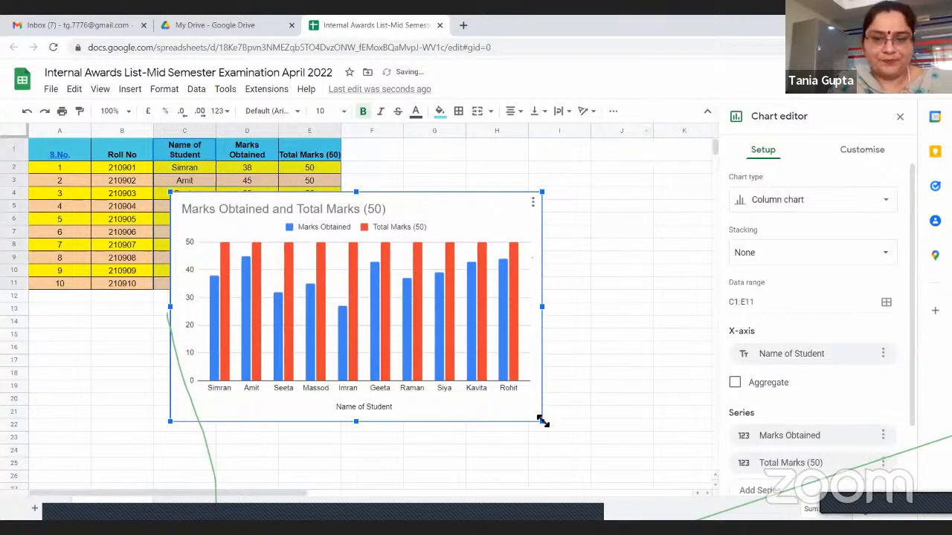
Resize the chart to fit beside the student table, spanning about columns F to K and rows 7 to 25, and close the chart editor
{"action": "left_click_drag", "start_coordinate": [542, 420], "coordinate": [587, 451]}
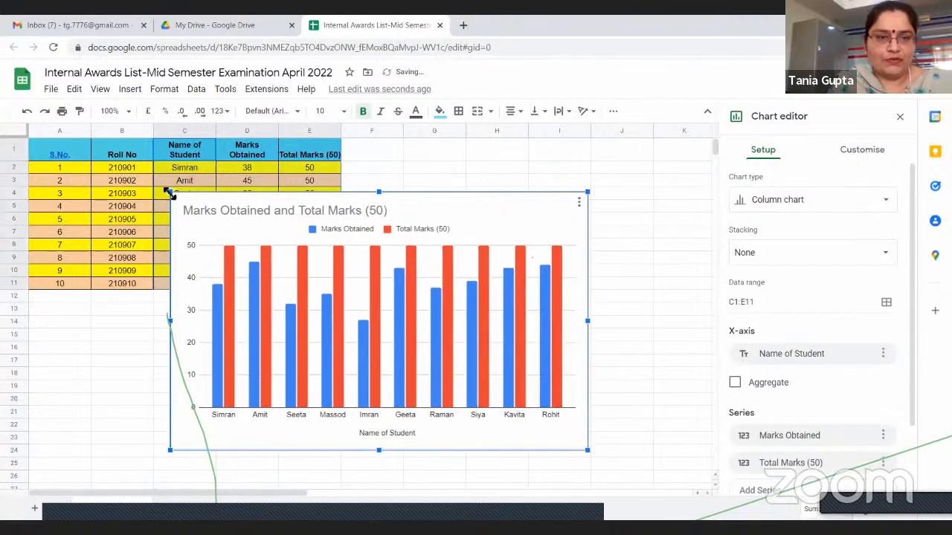
{"action": "left_click_drag", "start_coordinate": [170, 193], "coordinate": [329, 333]}
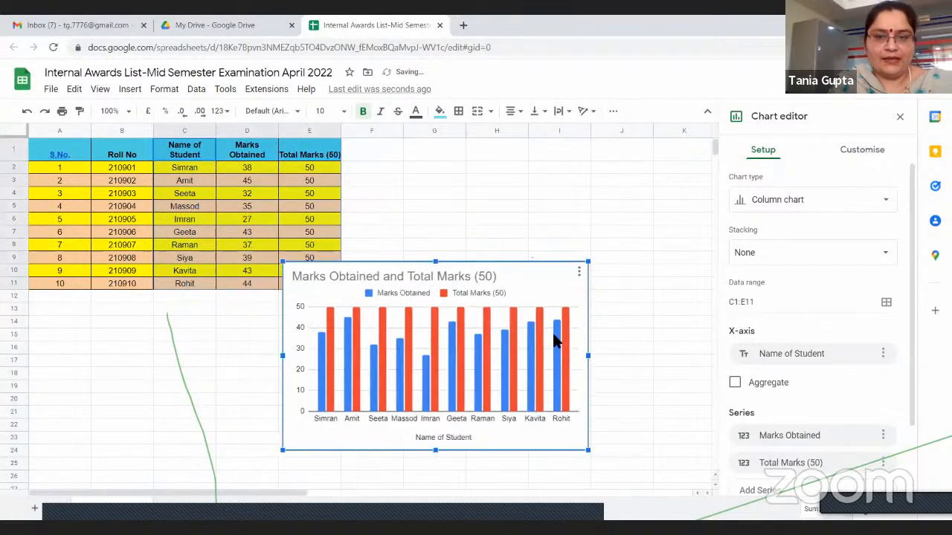
{"action": "left_click_drag", "start_coordinate": [590, 370], "coordinate": [691, 370]}
{"action": "left_click_drag", "start_coordinate": [510, 291], "coordinate": [523, 230]}
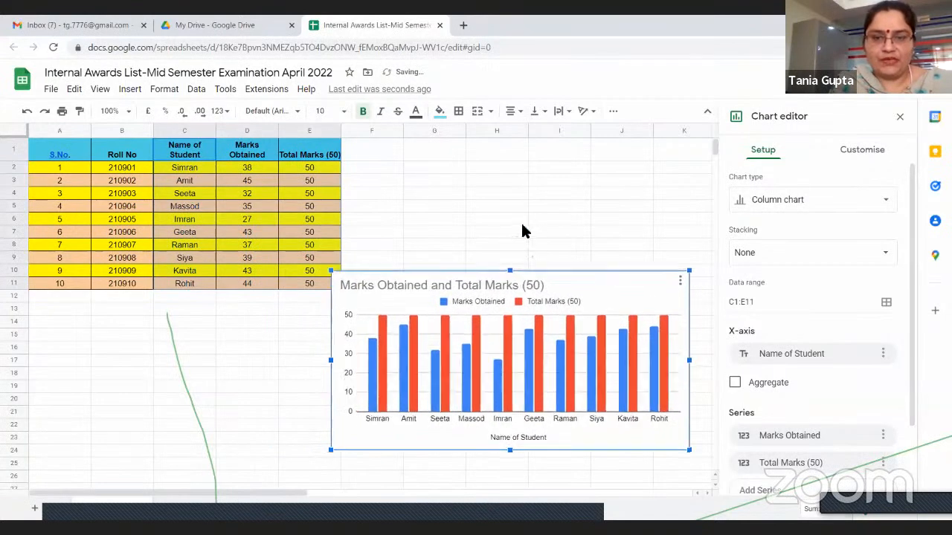
{"action": "left_click_drag", "start_coordinate": [334, 339], "coordinate": [347, 339]}
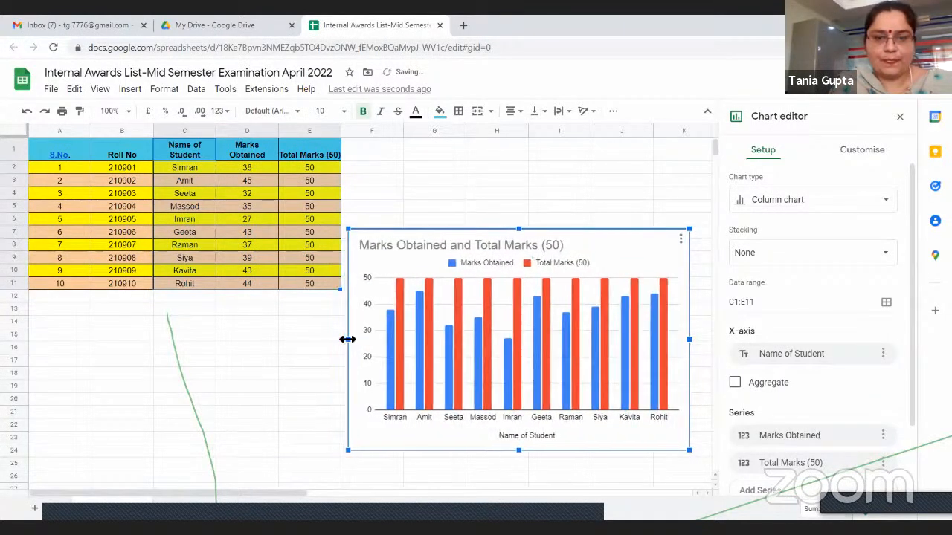
{"action": "left_click_drag", "start_coordinate": [689, 450], "coordinate": [701, 457]}
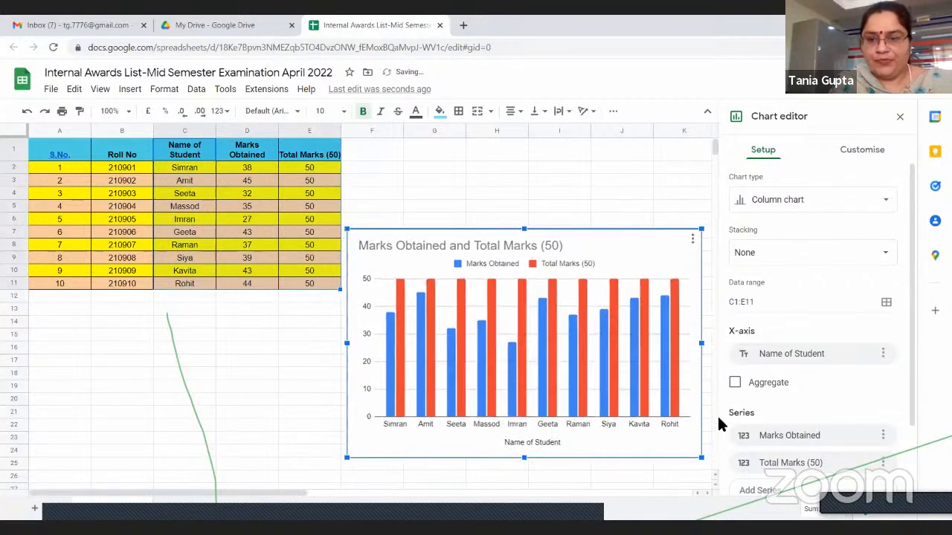
{"action": "left_click", "coordinate": [900, 116]}
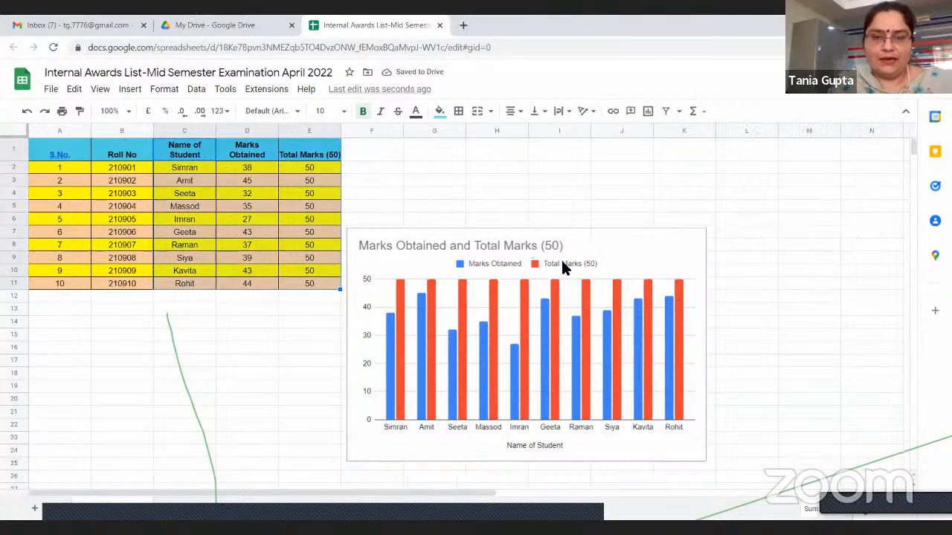
Reopen the chart for editing, examine its setup options such as chart type, data range and series, and close the editor
{"action": "left_click", "coordinate": [694, 245]}
{"action": "left_click", "coordinate": [751, 270]}
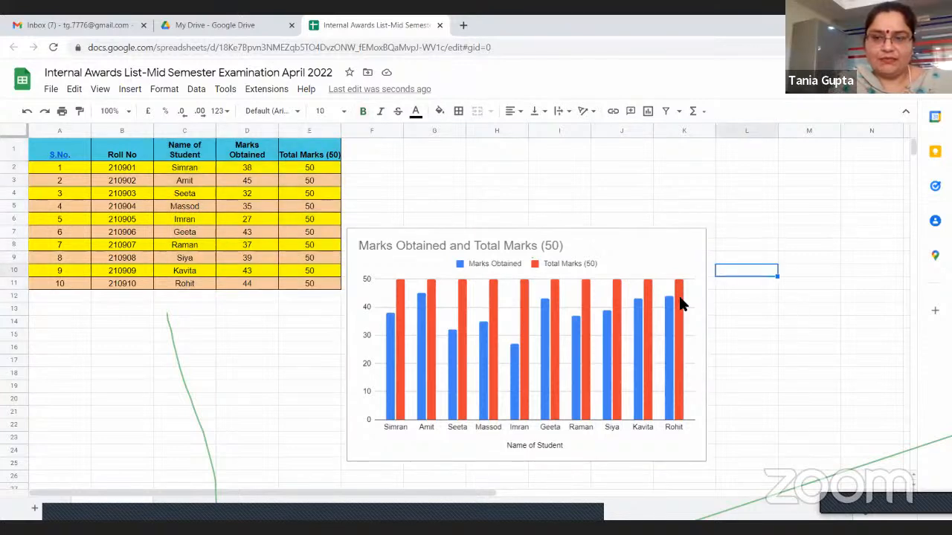
{"action": "left_click", "coordinate": [680, 299]}
{"action": "left_click", "coordinate": [807, 335]}
{"action": "left_click", "coordinate": [688, 249]}
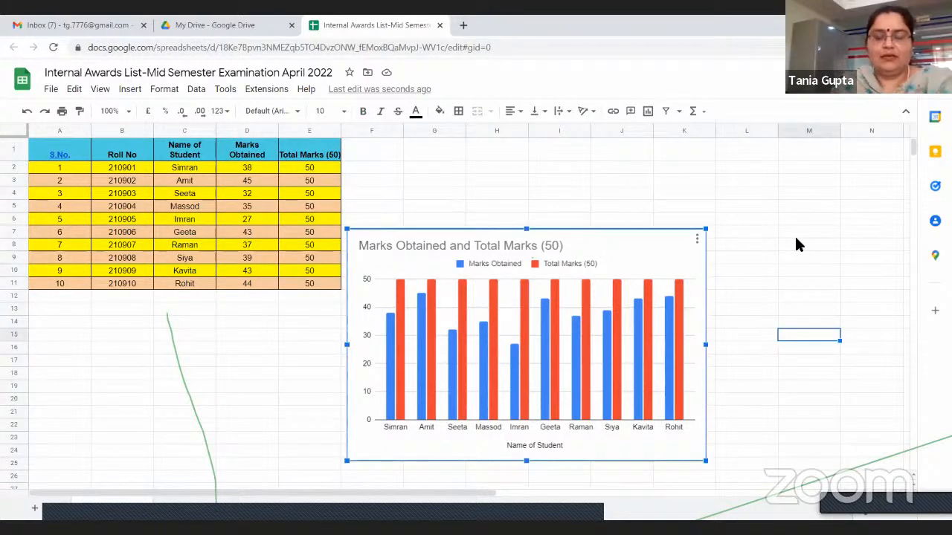
{"action": "left_click", "coordinate": [699, 242]}
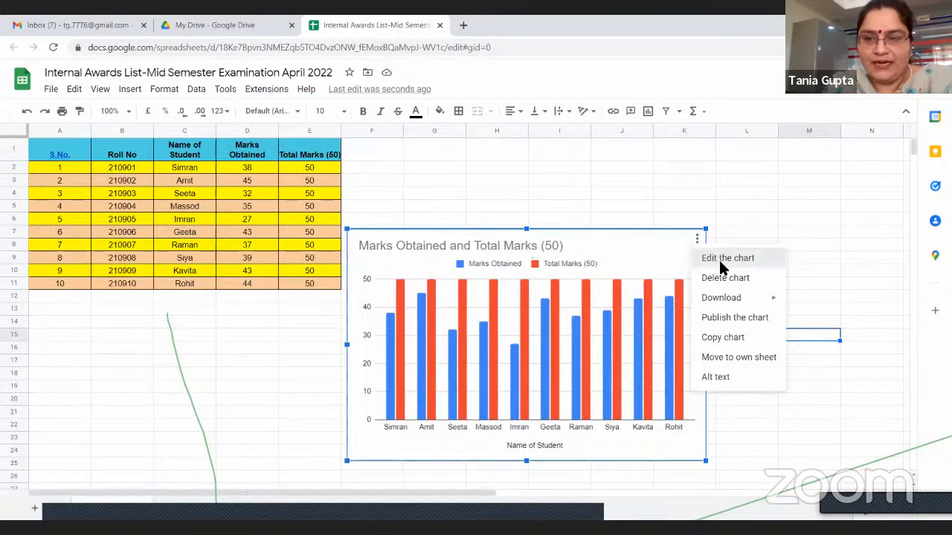
{"action": "left_click", "coordinate": [719, 258]}
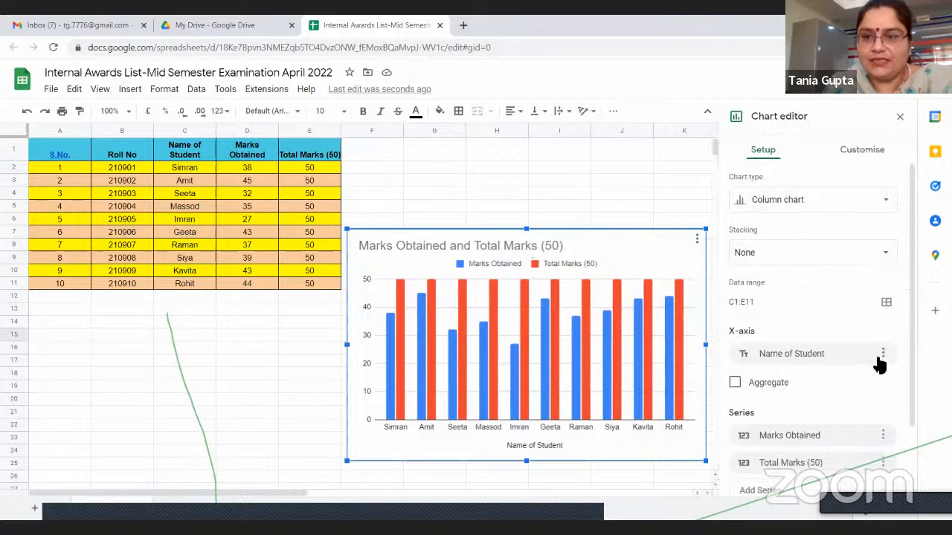
{"action": "mouse_move", "coordinate": [916, 277]}
{"action": "left_mouse_down"}
{"action": "mouse_move", "coordinate": [926, 356]}
{"action": "mouse_move", "coordinate": [922, 273]}
{"action": "left_mouse_up"}
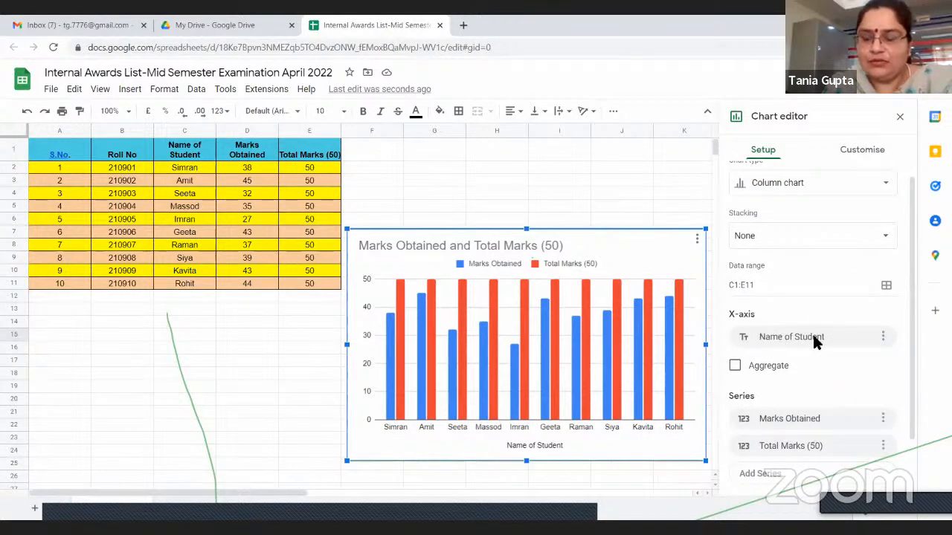
{"action": "left_click", "coordinate": [900, 117]}
Examine the chart's actions for editing, deleting, downloading, publishing, copying and moving it to its own sheet
{"action": "left_click", "coordinate": [697, 241]}
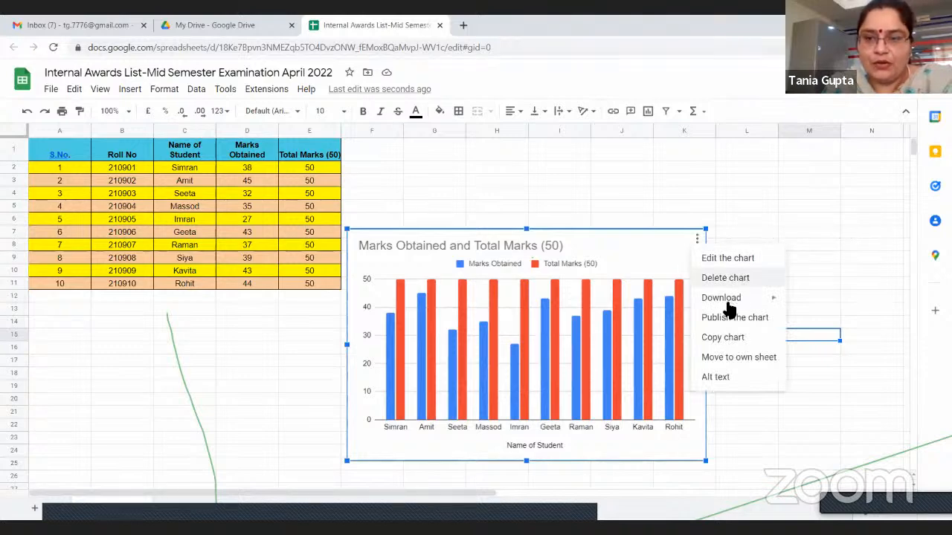
{"action": "mouse_move", "coordinate": [727, 305]}
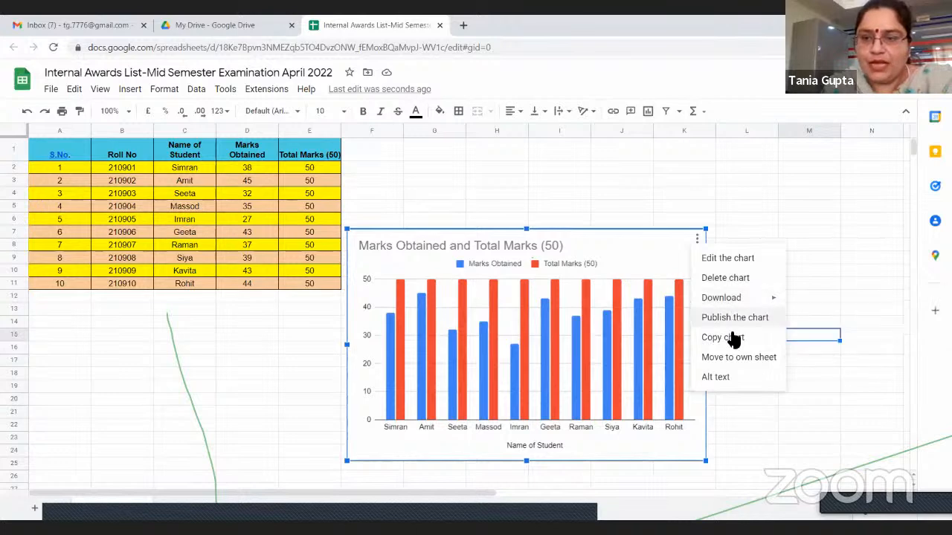
{"action": "left_click", "coordinate": [783, 233]}
{"action": "left_click", "coordinate": [697, 239]}
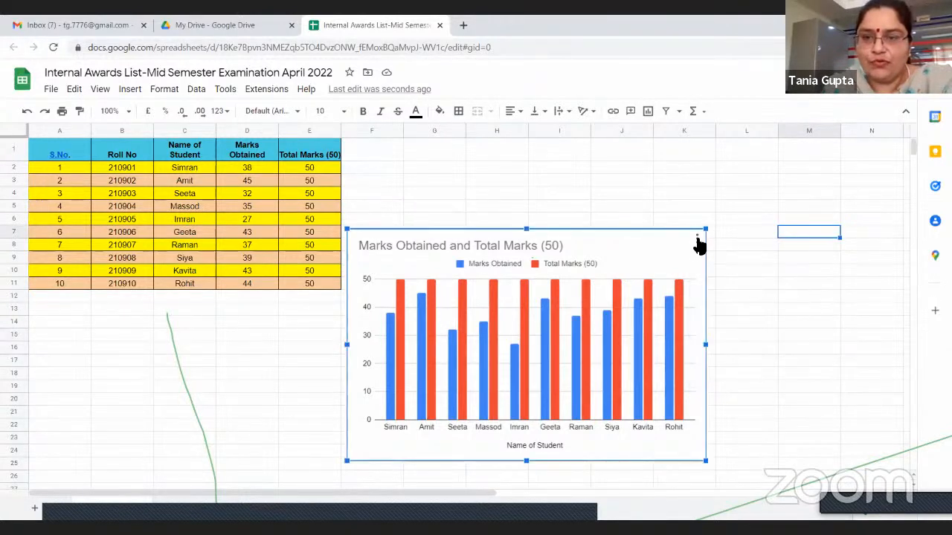
Make the chart title bold, centre it and colour it black, and close the chart editor
{"action": "double_click", "coordinate": [363, 253]}
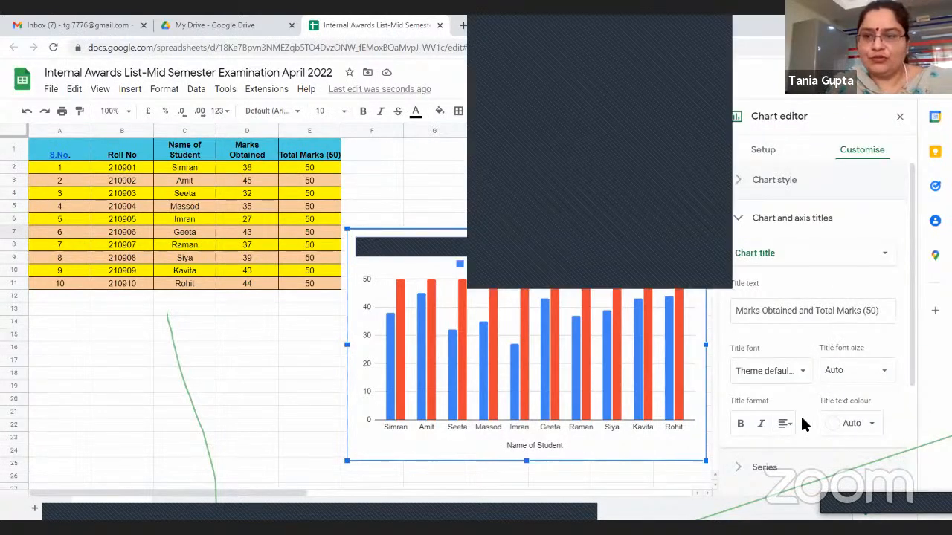
{"action": "left_click", "coordinate": [741, 424]}
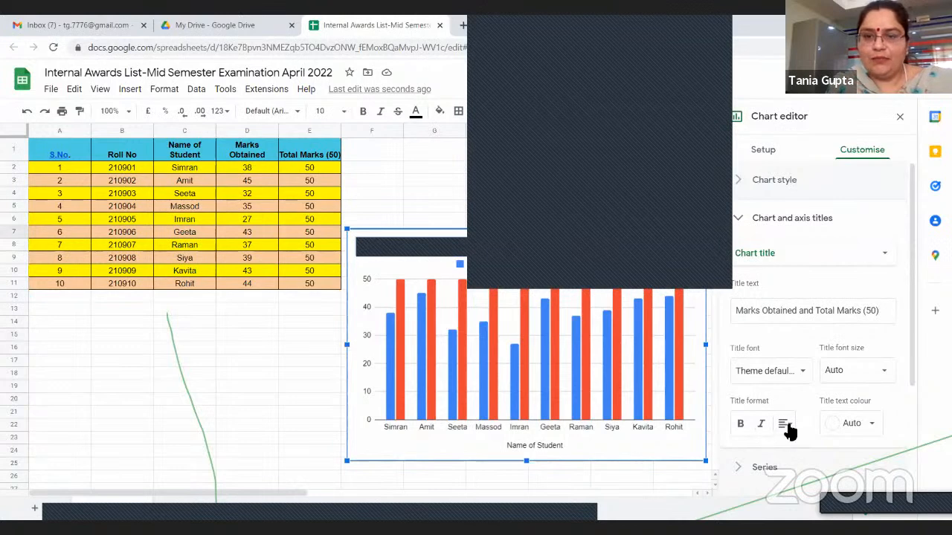
{"action": "left_click", "coordinate": [803, 448]}
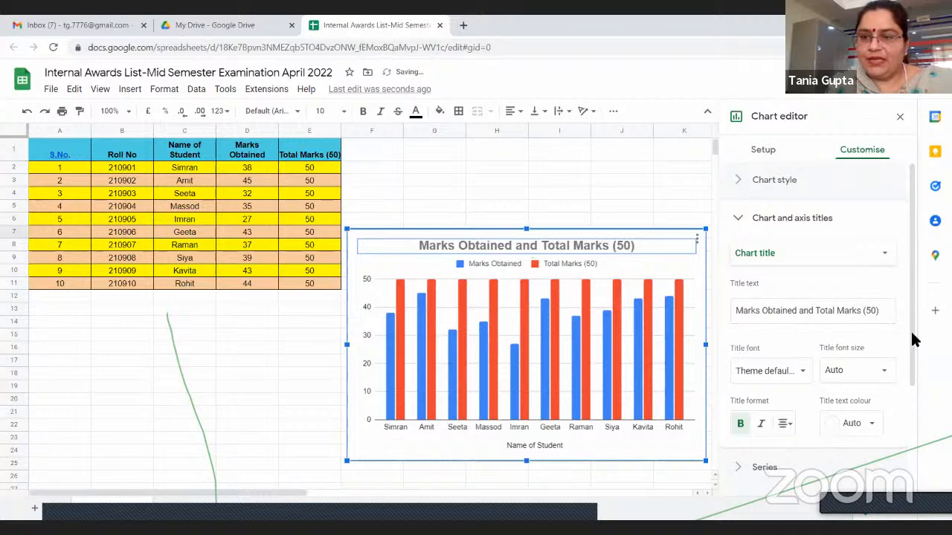
{"action": "scroll", "coordinate": [926, 345], "scroll_direction": "down", "scroll_amount": 1}
{"action": "scroll", "coordinate": [885, 353], "scroll_direction": "up", "scroll_amount": 1}
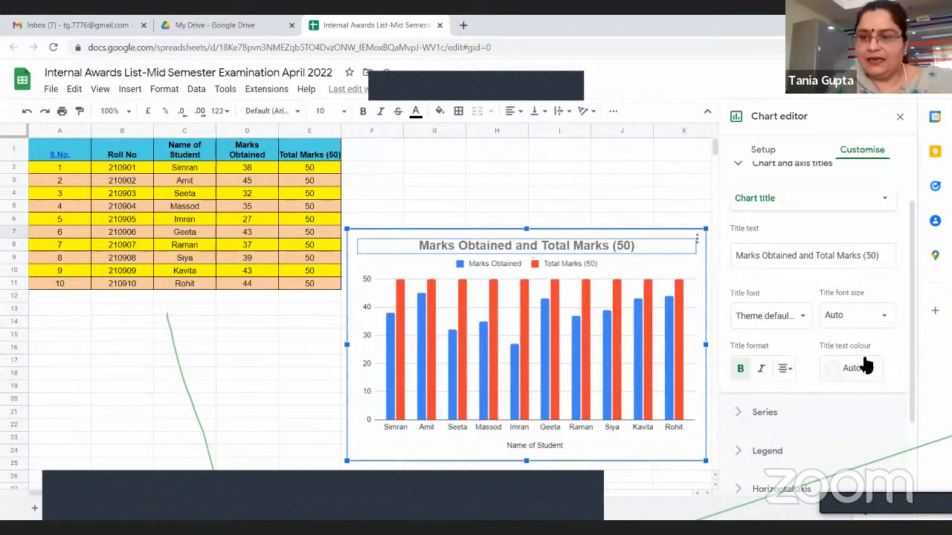
{"action": "left_click", "coordinate": [867, 368]}
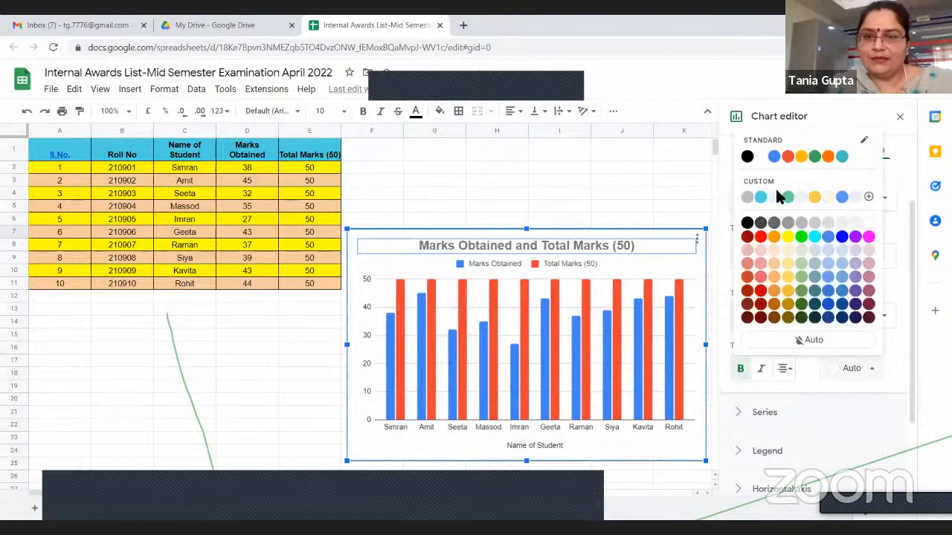
{"action": "left_click", "coordinate": [672, 476]}
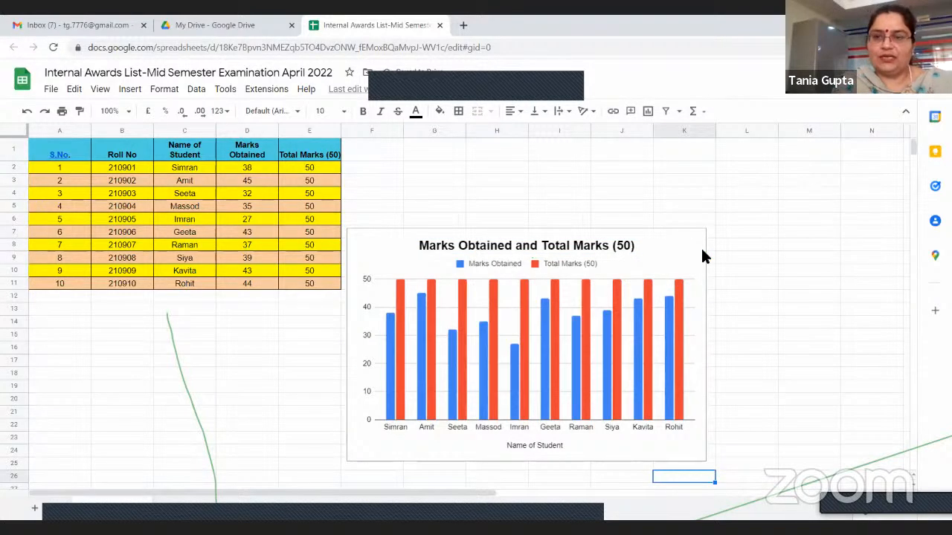
Enlarge the chart from its lower-right corner so it extends slightly into column L and down to row 26
{"action": "left_click", "coordinate": [705, 222]}
{"action": "left_click", "coordinate": [710, 458]}
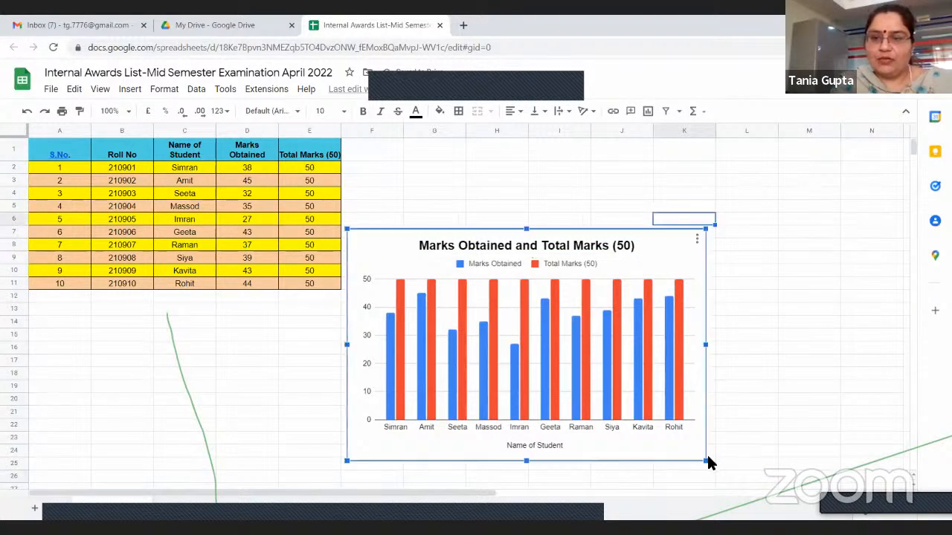
{"action": "left_click_drag", "start_coordinate": [709, 459], "coordinate": [729, 478]}
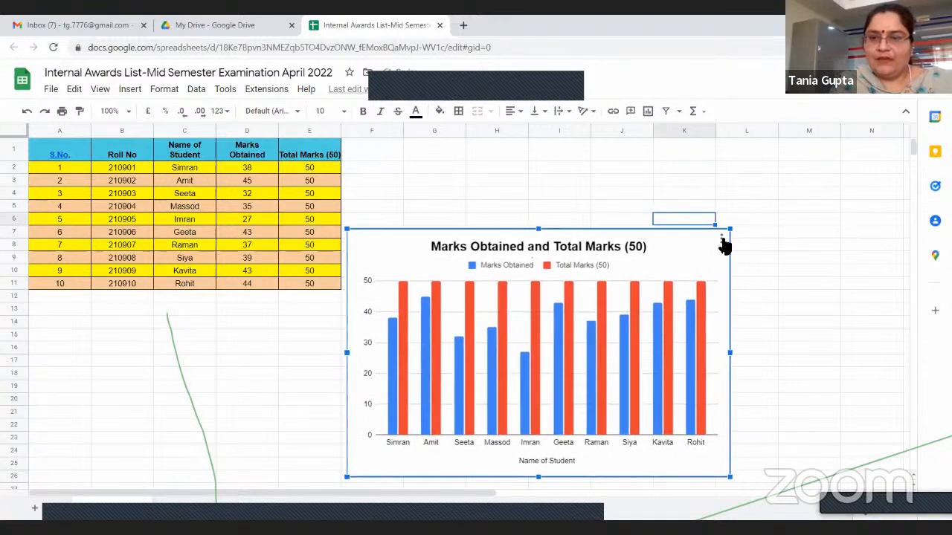
Download the chart as a PDF document, open the file to check it, and close it to return to the spreadsheet
{"action": "left_click", "coordinate": [722, 240]}
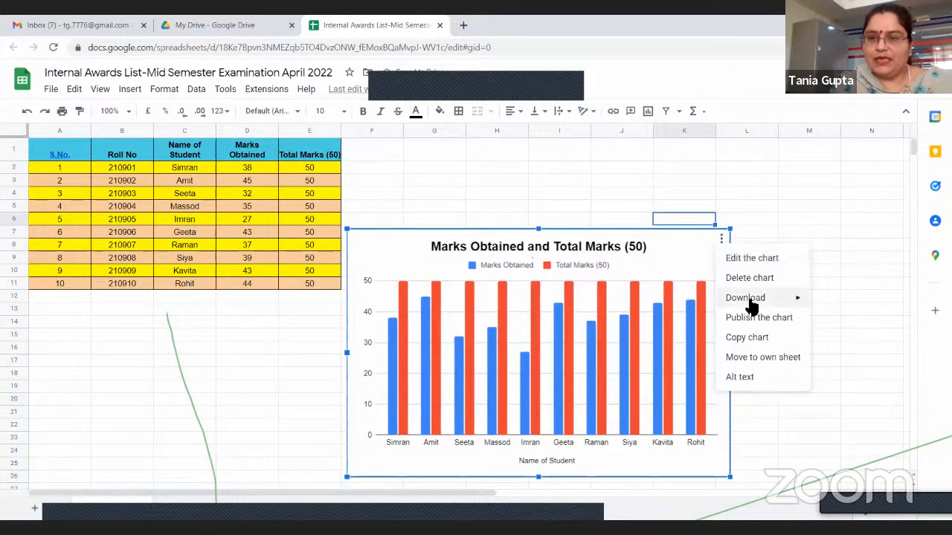
{"action": "mouse_move", "coordinate": [749, 305]}
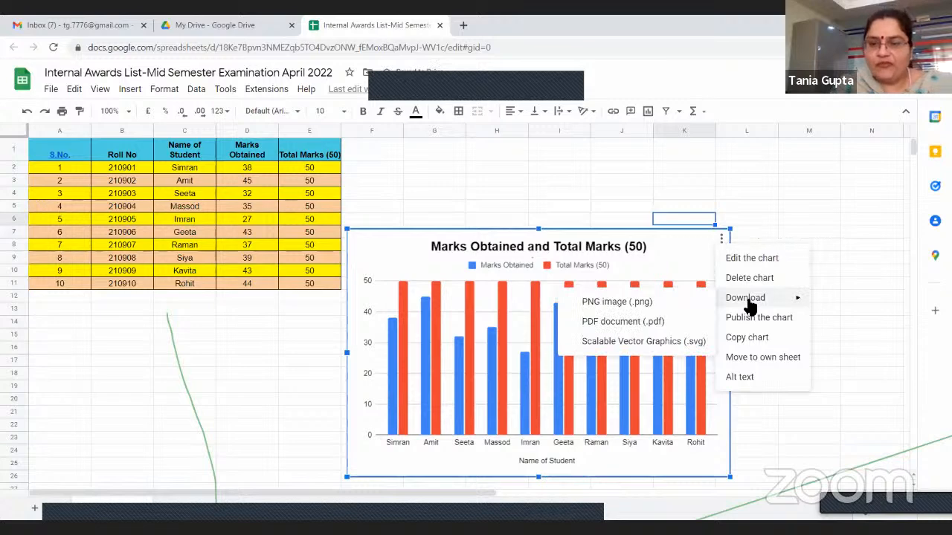
{"action": "left_click", "coordinate": [650, 323]}
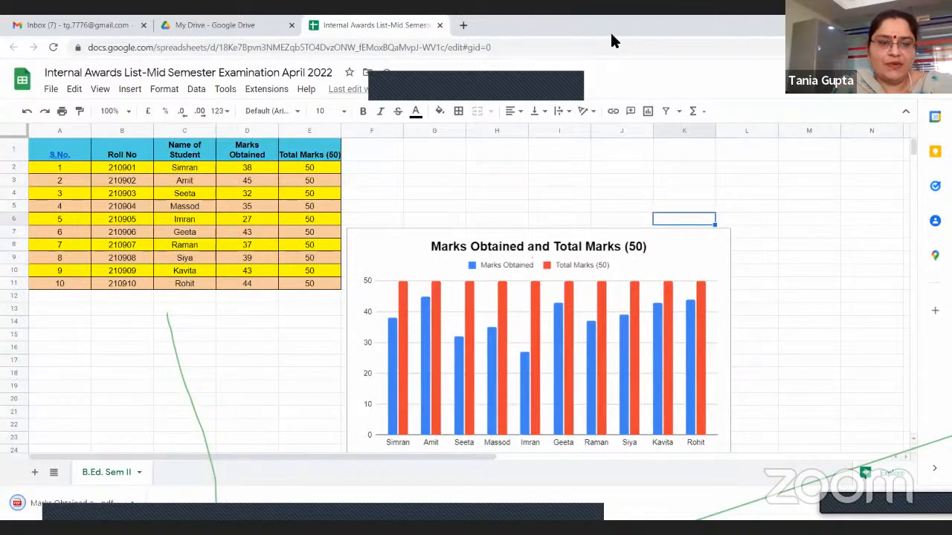
{"action": "left_click", "coordinate": [77, 504]}
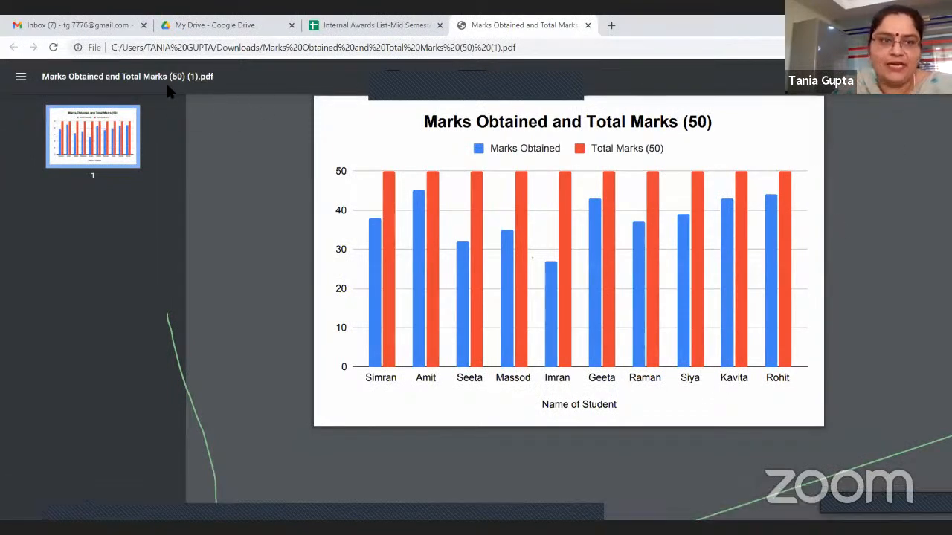
{"action": "left_click", "coordinate": [404, 28]}
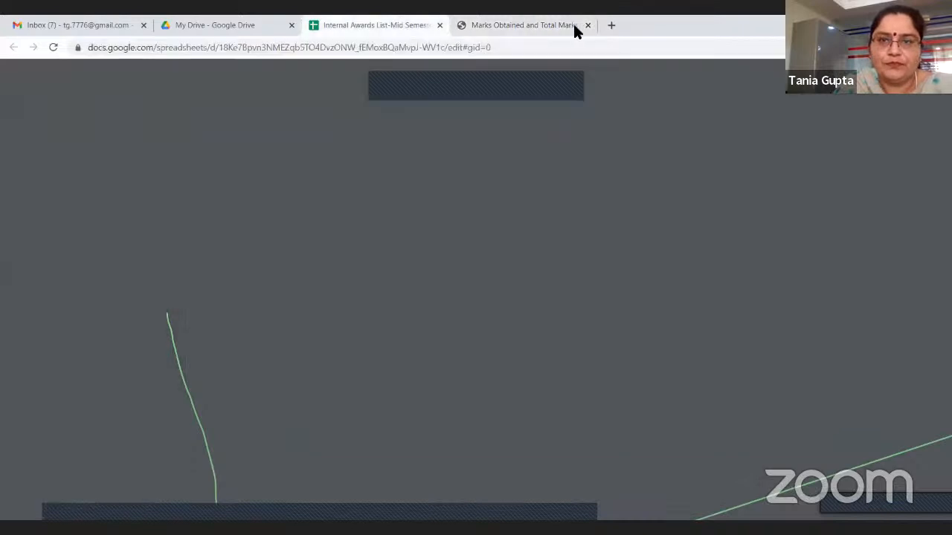
{"action": "left_click", "coordinate": [587, 25]}
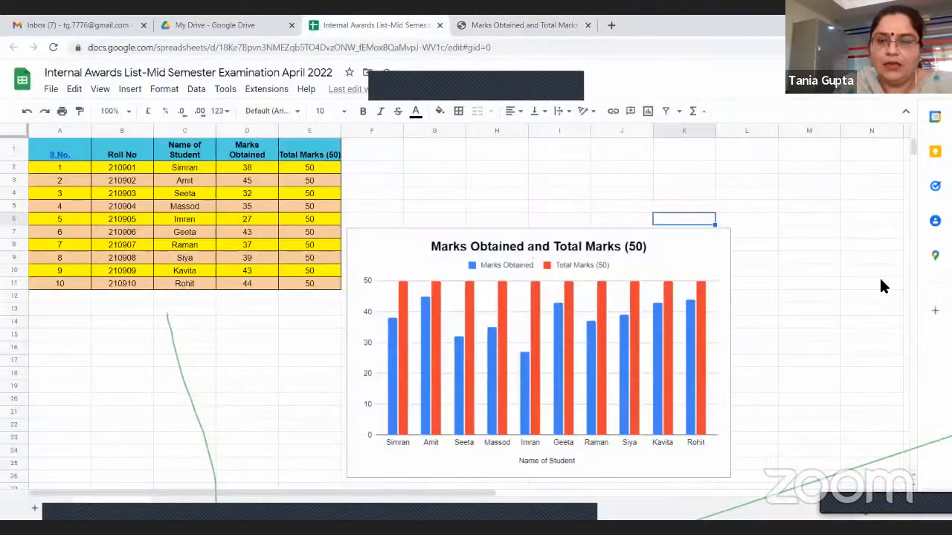
Examine the chart's options for publishing to the web and close the dialog without publishing
{"action": "left_click", "coordinate": [722, 235]}
{"action": "left_click", "coordinate": [720, 240]}
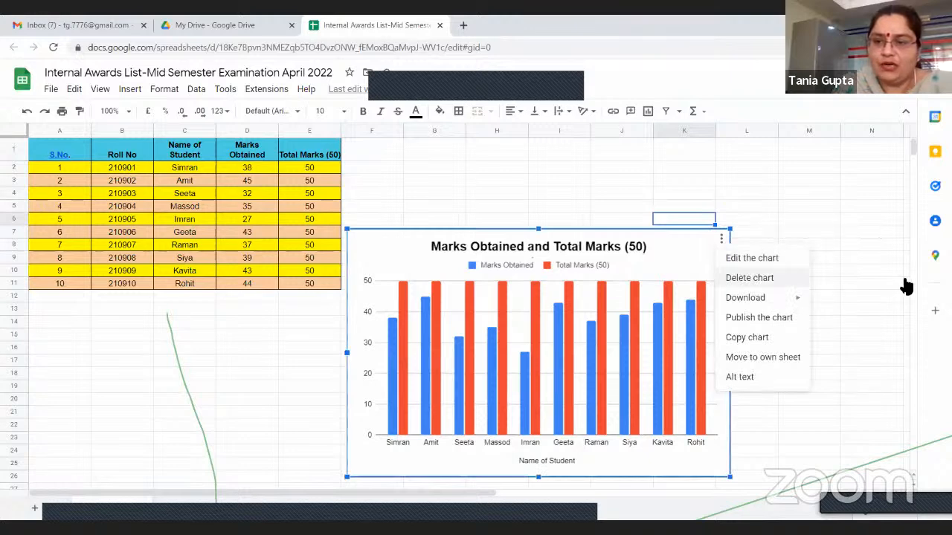
{"action": "left_click", "coordinate": [834, 299]}
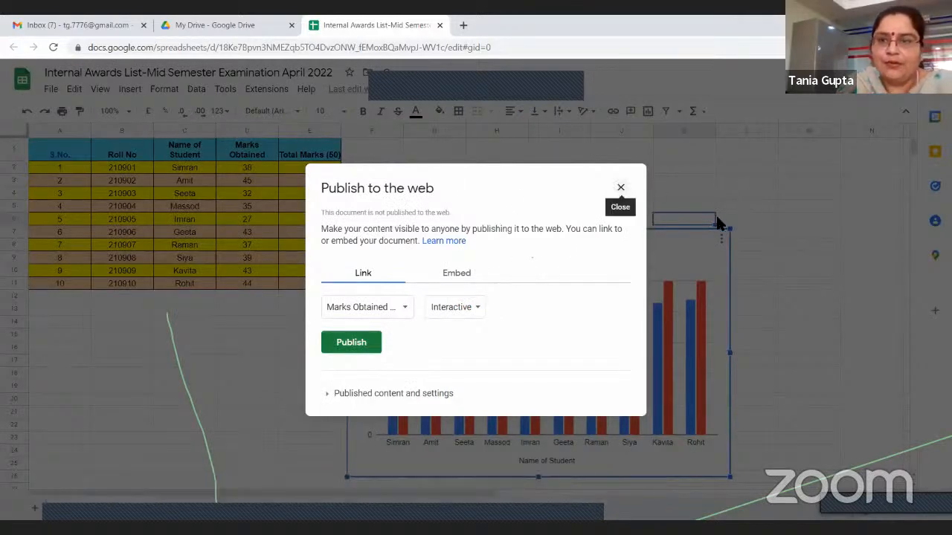
{"action": "left_click", "coordinate": [621, 188]}
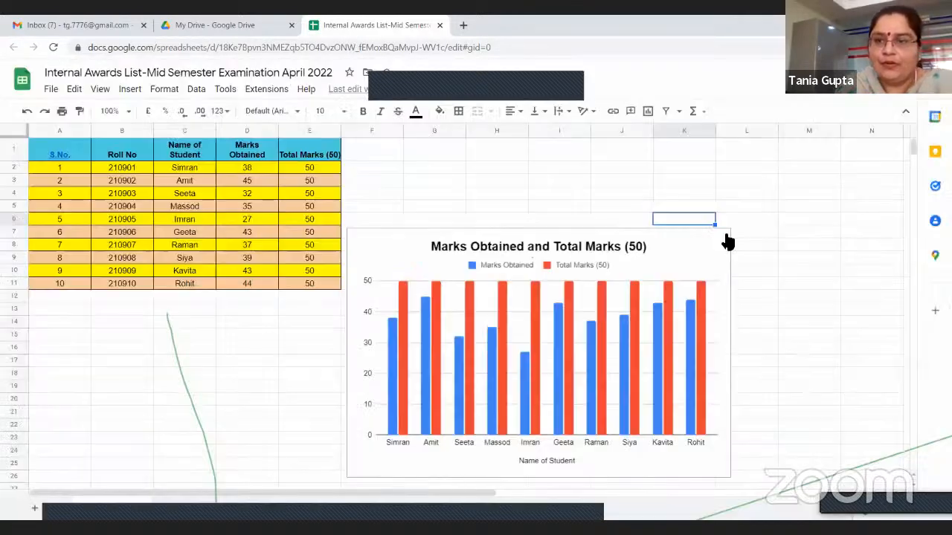
Copy the chart, paste the copy at cell B18, and undo the paste
{"action": "right_click", "coordinate": [755, 344]}
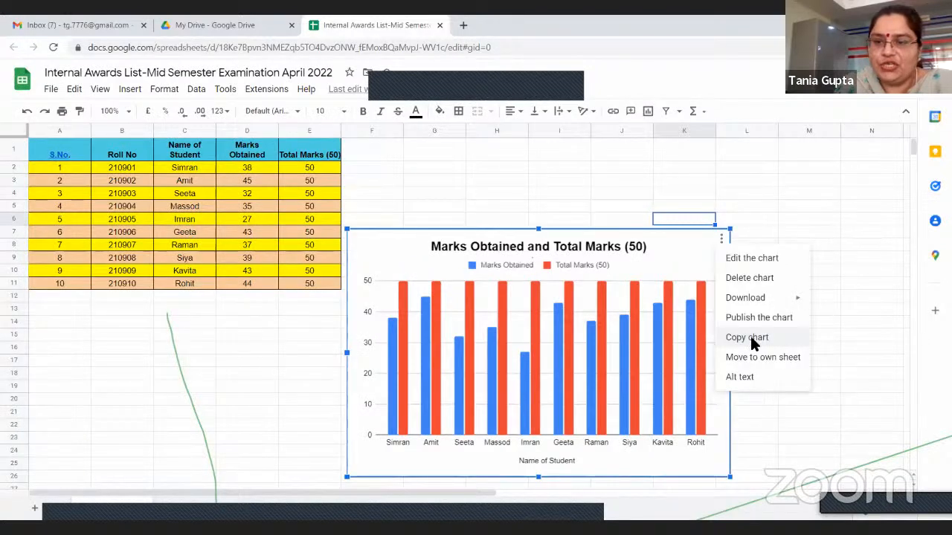
{"action": "left_click", "coordinate": [748, 337]}
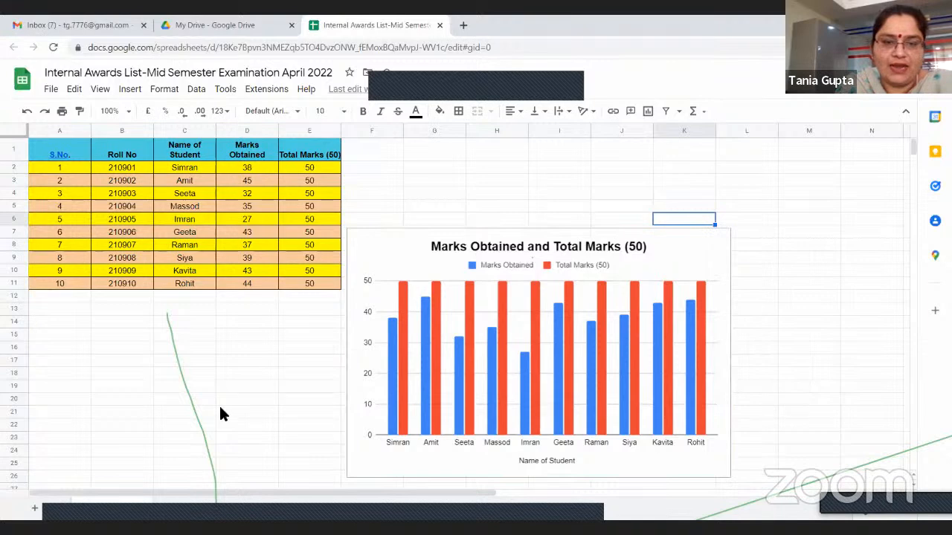
{"action": "right_click", "coordinate": [140, 377]}
{"action": "key", "text": "Escape"}
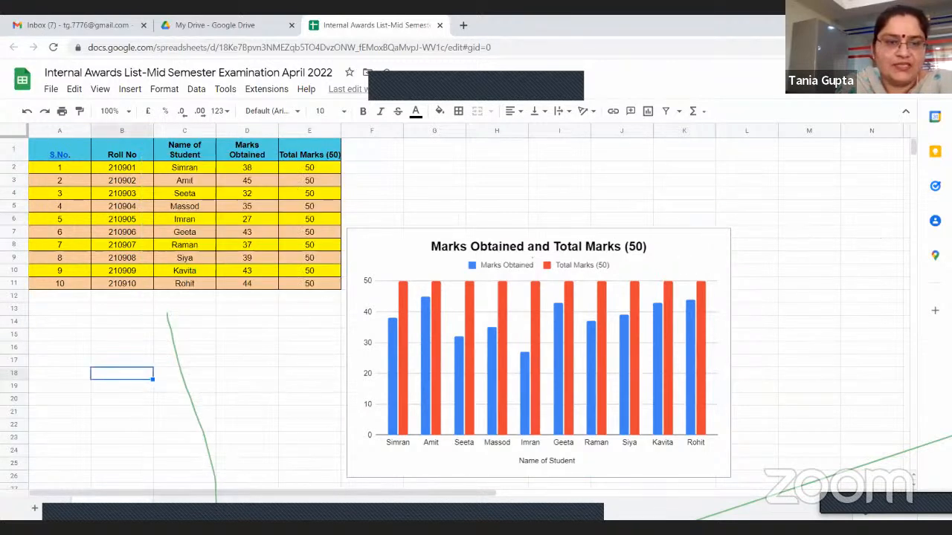
{"action": "key", "text": "ctrl+v"}
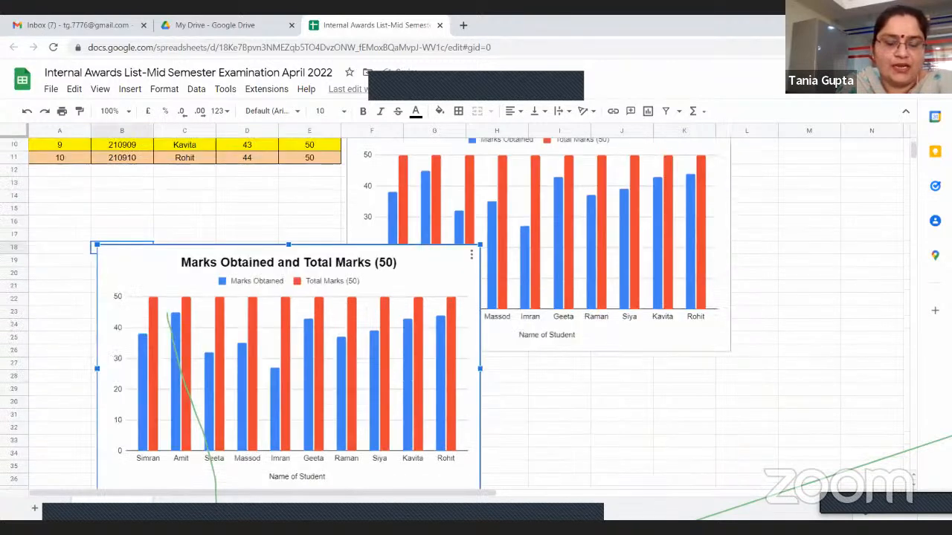
{"action": "left_click", "coordinate": [27, 111]}
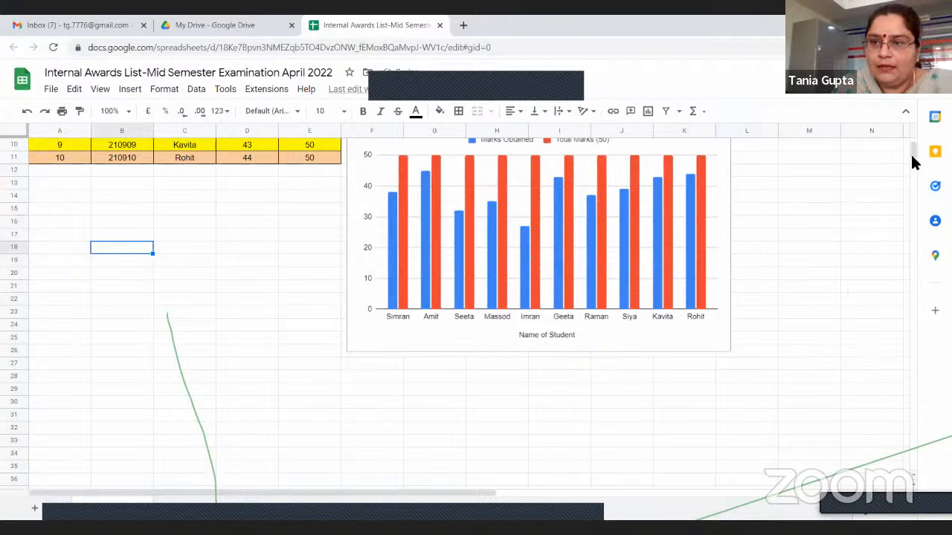
Move the marks chart to its own sheet, check the student table's sheet, and return to the chart sheet
{"action": "scroll", "coordinate": [744, 249], "scroll_direction": "up", "scroll_amount": 3}
{"action": "left_click", "coordinate": [725, 245]}
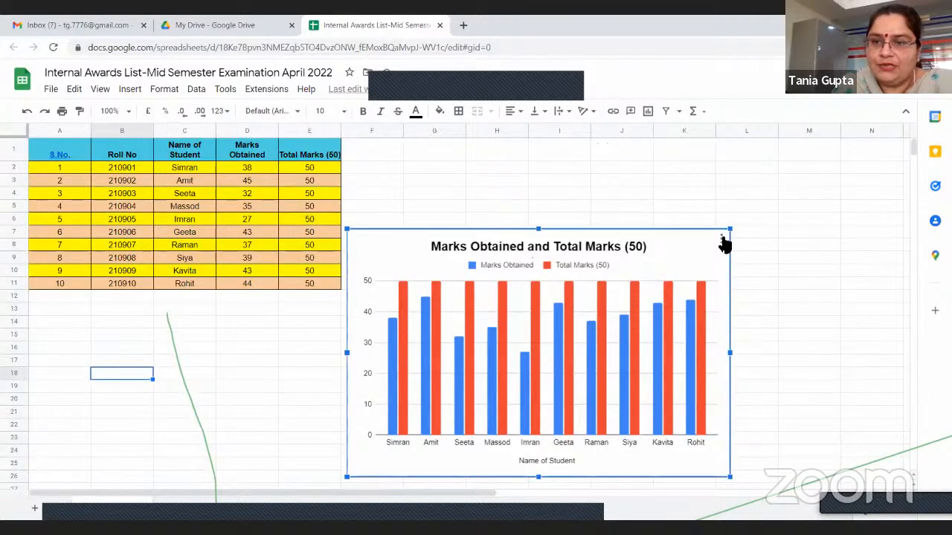
{"action": "left_click", "coordinate": [722, 238]}
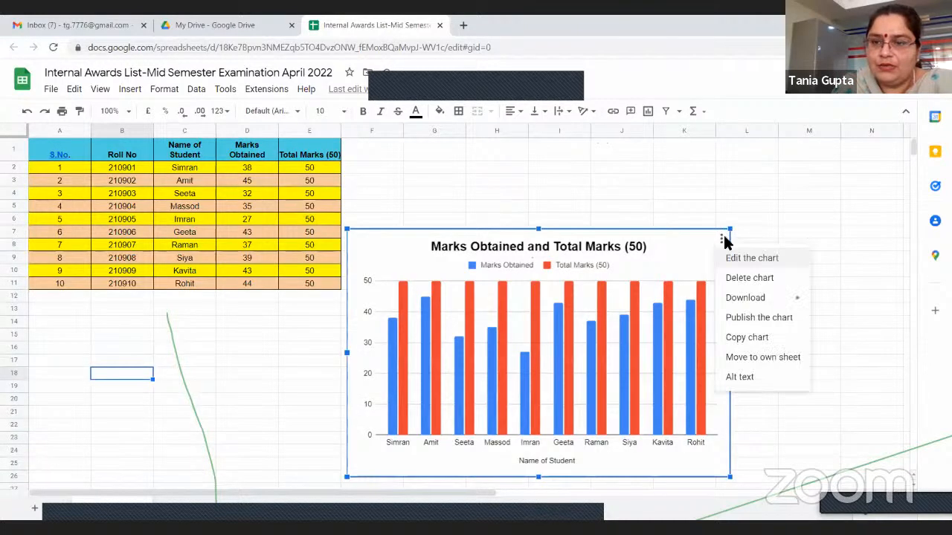
{"action": "left_click", "coordinate": [760, 359]}
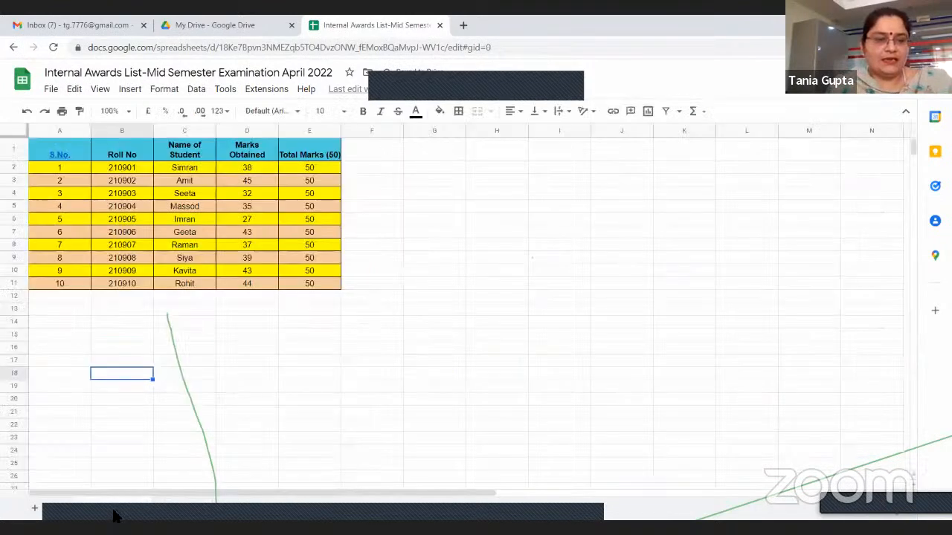
{"action": "left_click", "coordinate": [113, 517]}
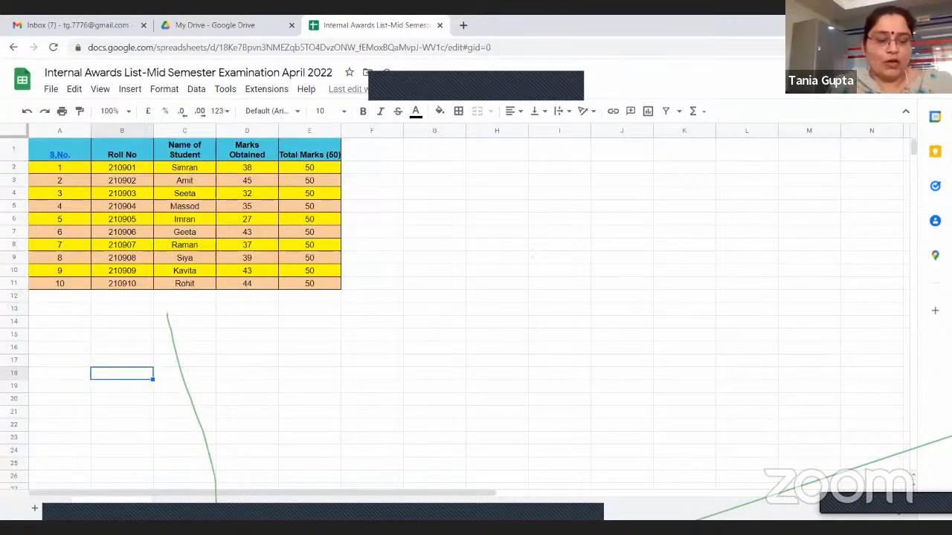
{"action": "left_click", "coordinate": [177, 512]}
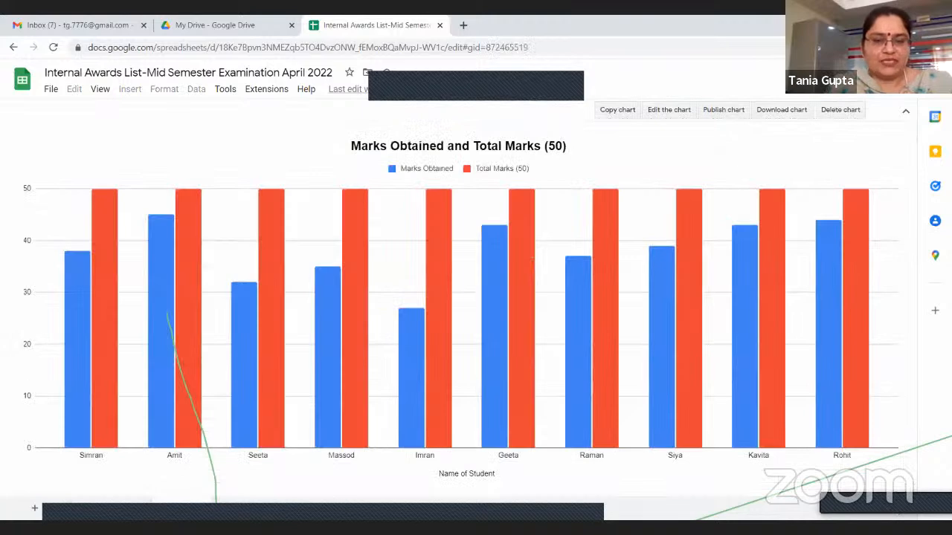
Rename the chart's sheet, look at its colour options and leave the colour unset
{"action": "right_click", "coordinate": [183, 511]}
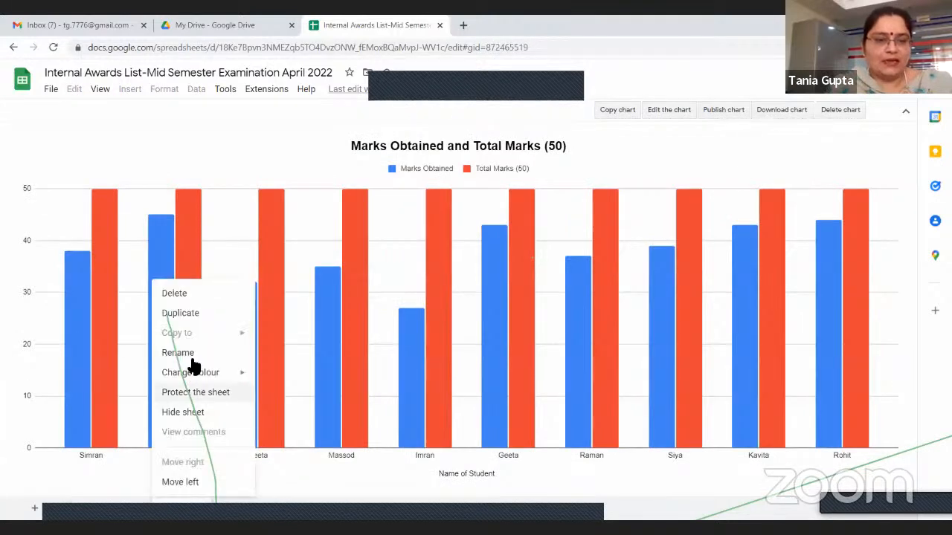
{"action": "left_click", "coordinate": [235, 354]}
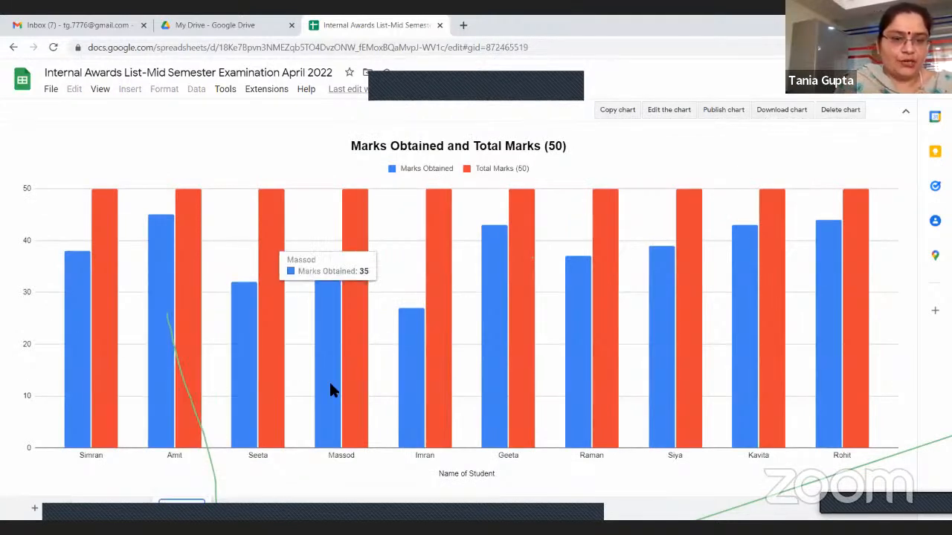
{"action": "key", "text": "BackSpace"}
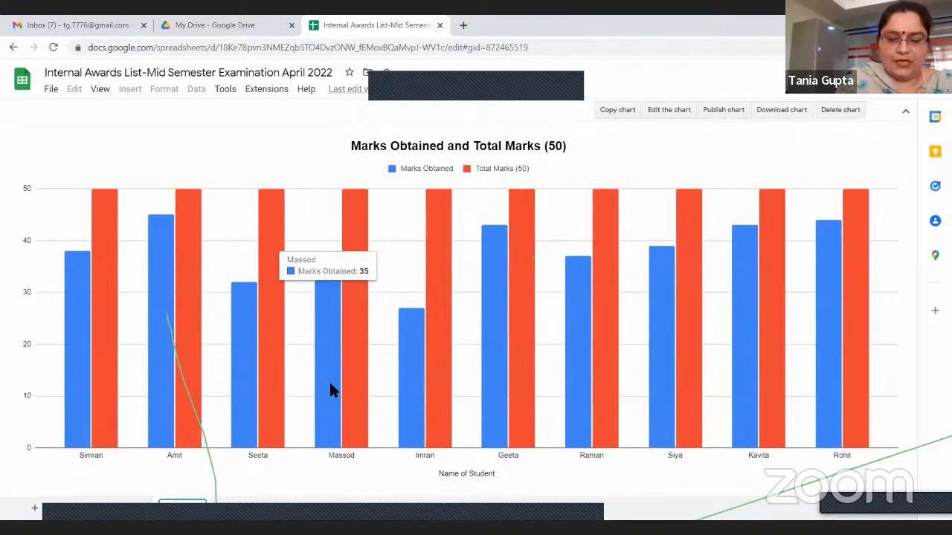
{"action": "key", "text": "Return"}
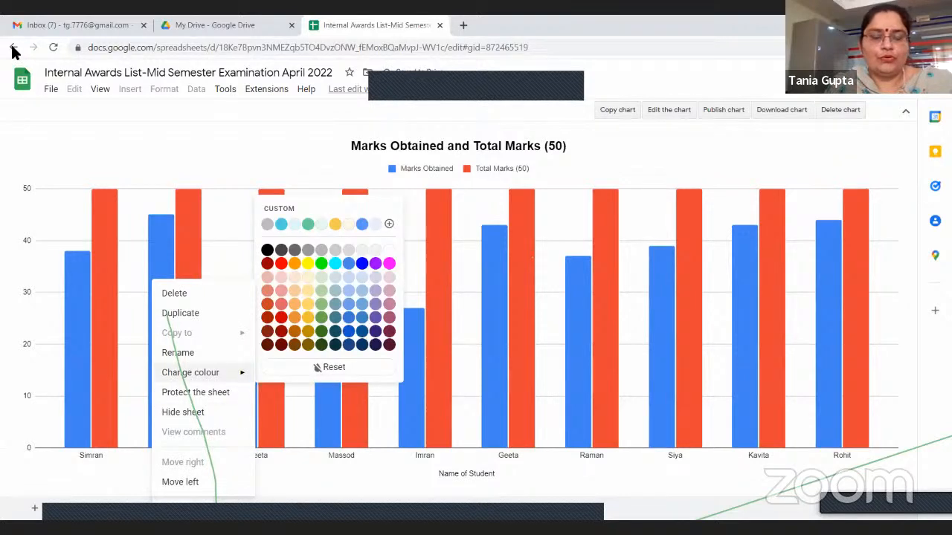
{"action": "left_click", "coordinate": [732, 215]}
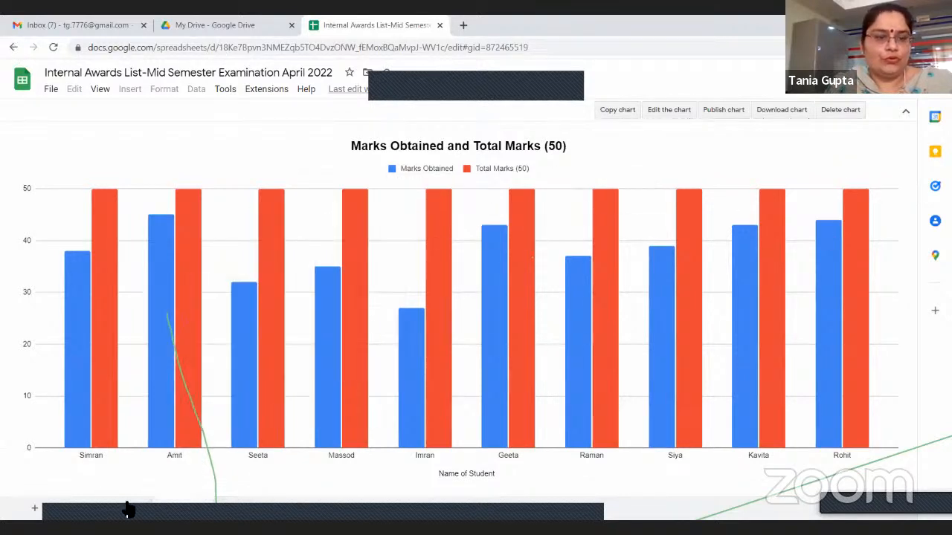
Compare the student table sheet with the chart sheet, ending on the student table
{"action": "left_click", "coordinate": [128, 511]}
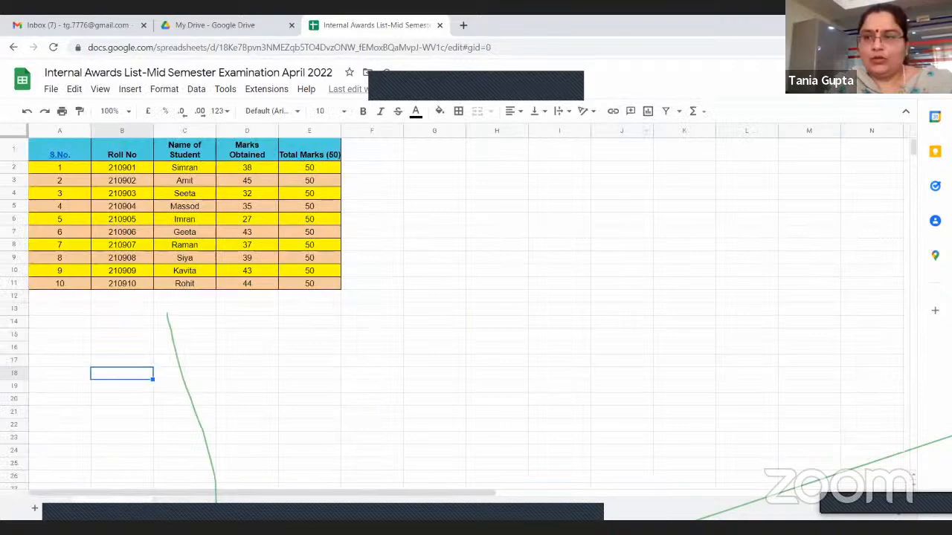
{"action": "left_click", "coordinate": [112, 510]}
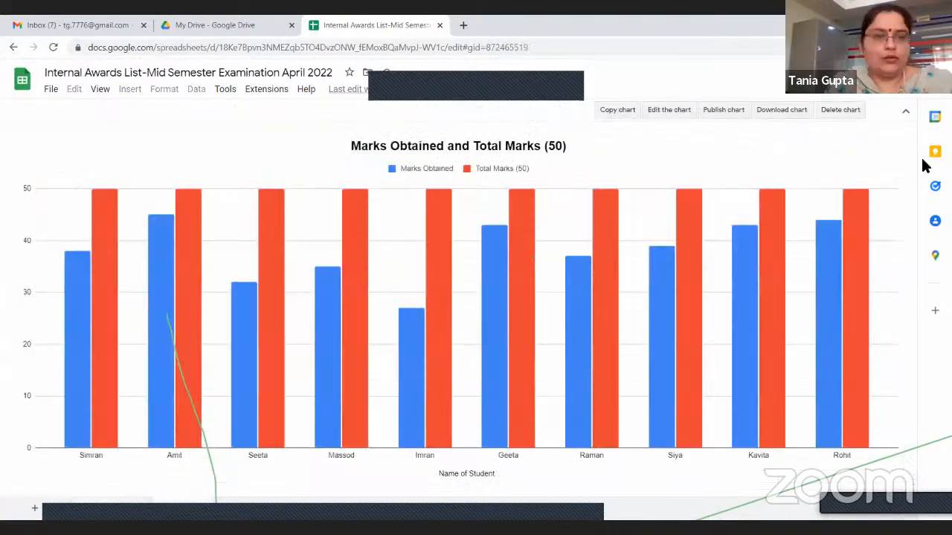
{"action": "left_click", "coordinate": [128, 510]}
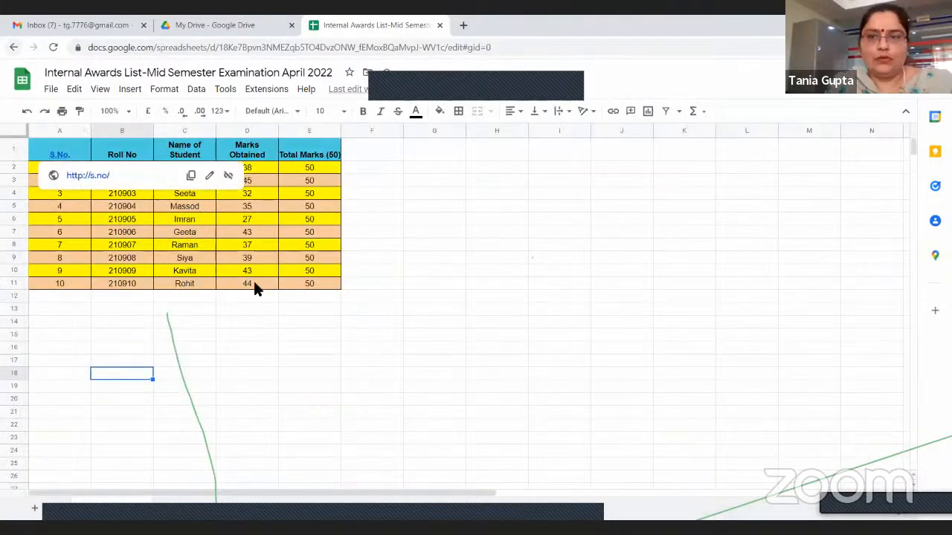
Insert a marks chart from C1:E11 and give it the alt text title "Chart" with a description
{"action": "left_click", "coordinate": [14, 46]}
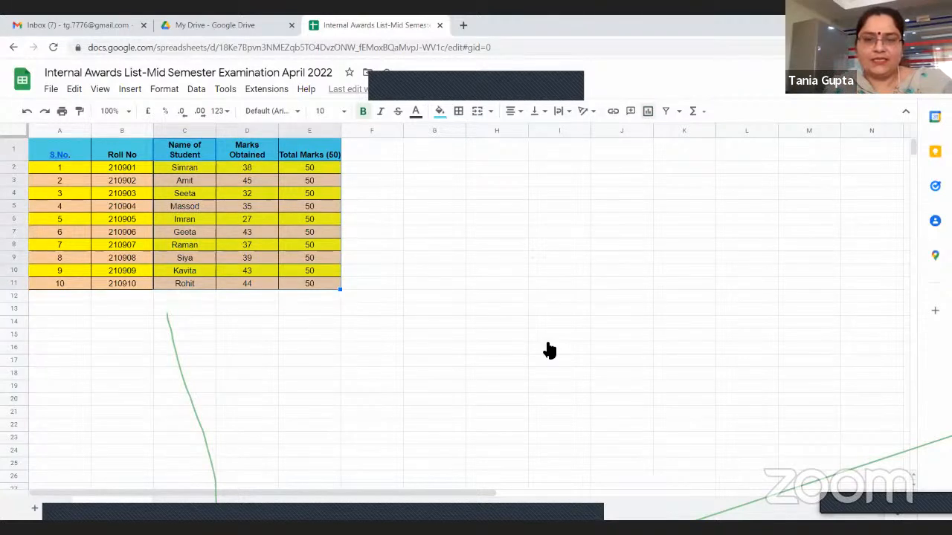
{"action": "left_click", "coordinate": [624, 395]}
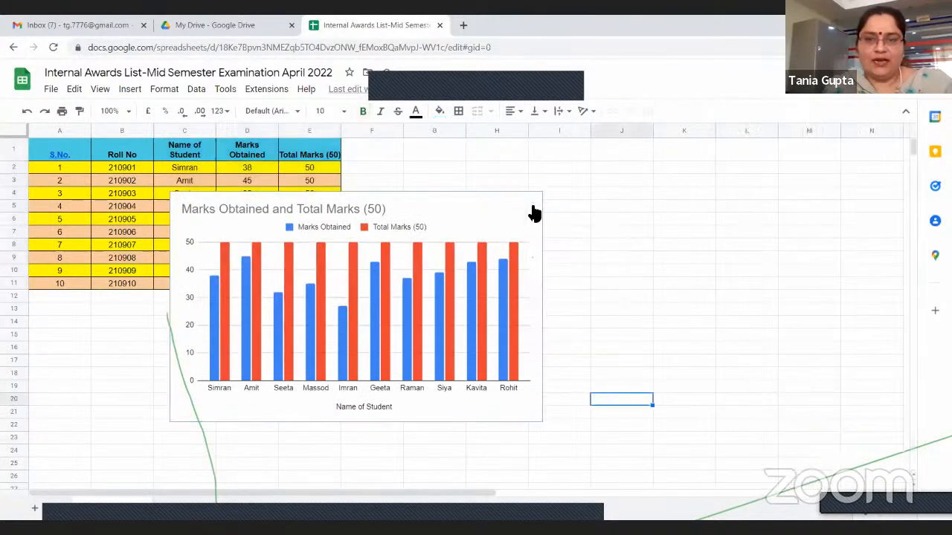
{"action": "left_click", "coordinate": [534, 214]}
{"action": "left_click", "coordinate": [532, 204]}
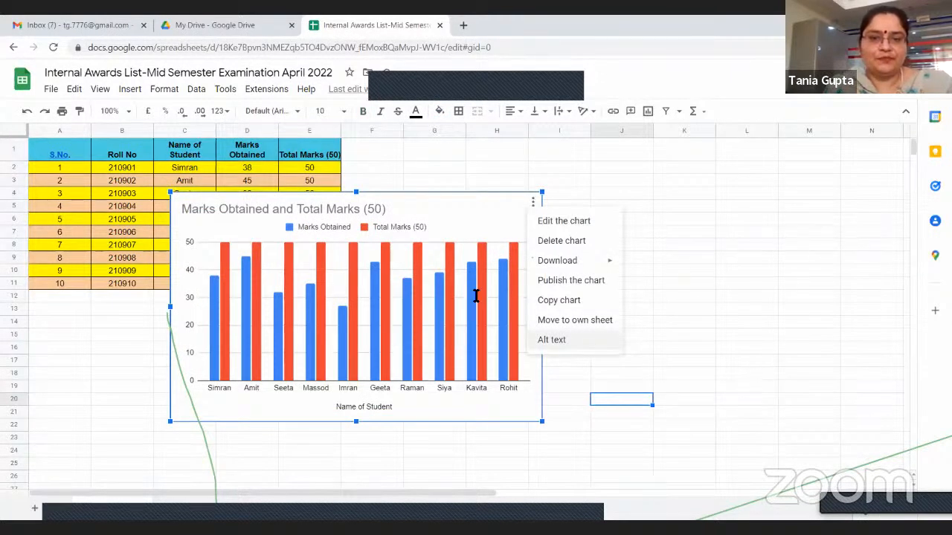
{"action": "left_click", "coordinate": [552, 339]}
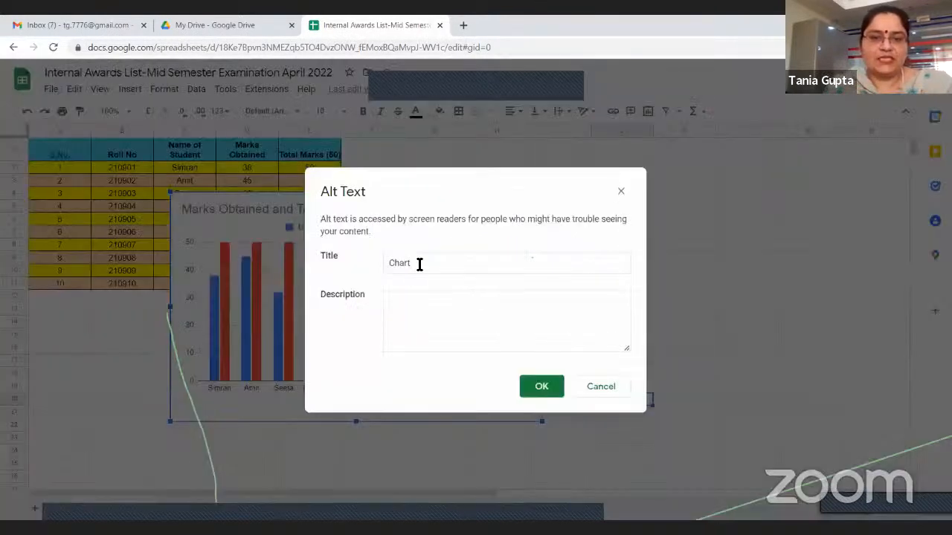
{"action": "left_click", "coordinate": [401, 302]}
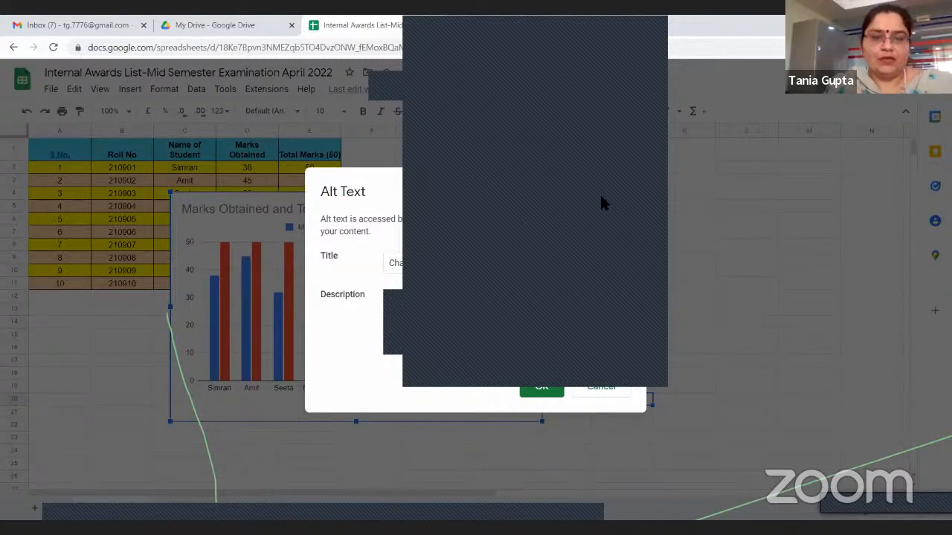
{"action": "left_click", "coordinate": [542, 388]}
{"action": "left_click", "coordinate": [92, 452]}
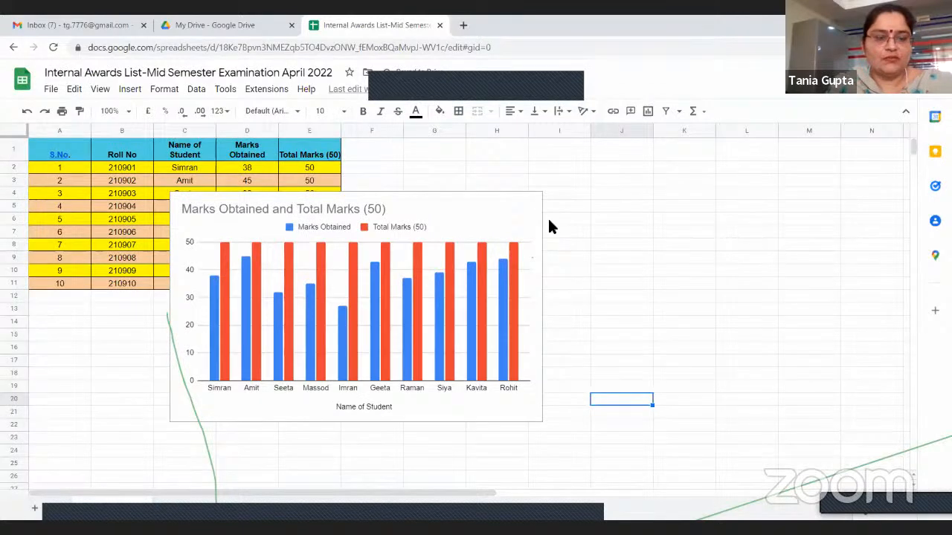
Undo the new chart's alt text and its insertion, and select cell H7
{"action": "left_click", "coordinate": [25, 113]}
{"action": "left_click", "coordinate": [26, 113]}
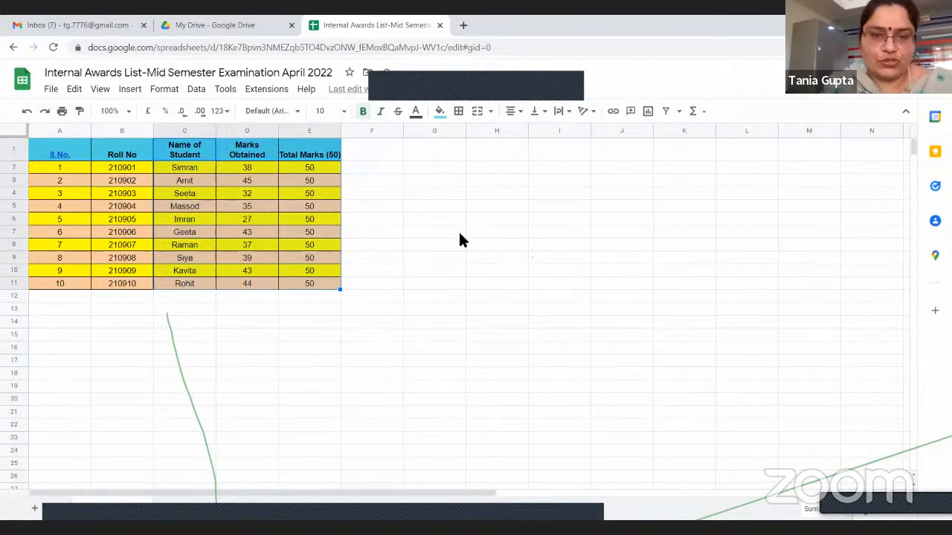
{"action": "left_click", "coordinate": [494, 233]}
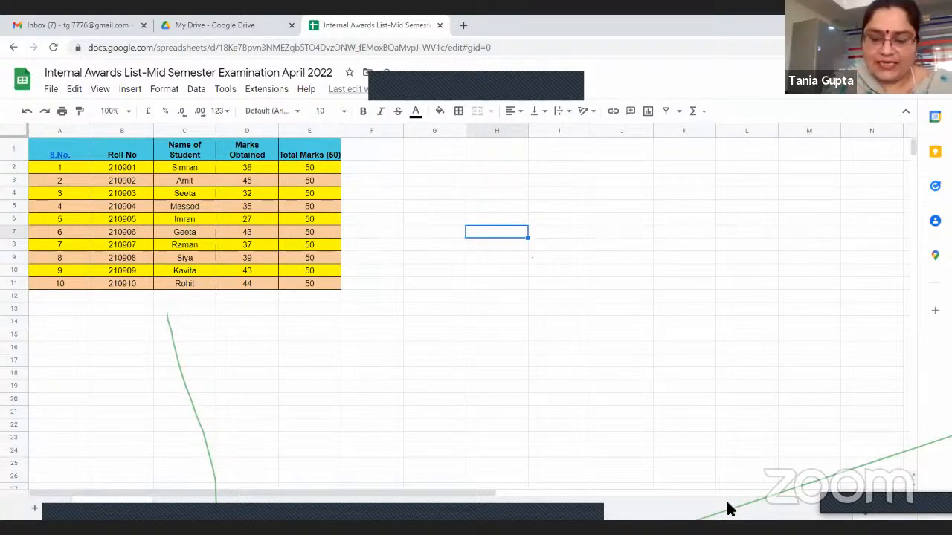
Move the active cell from H7 to H6, down to H10, across to E10 and over to J10
{"action": "key", "text": "Up"}
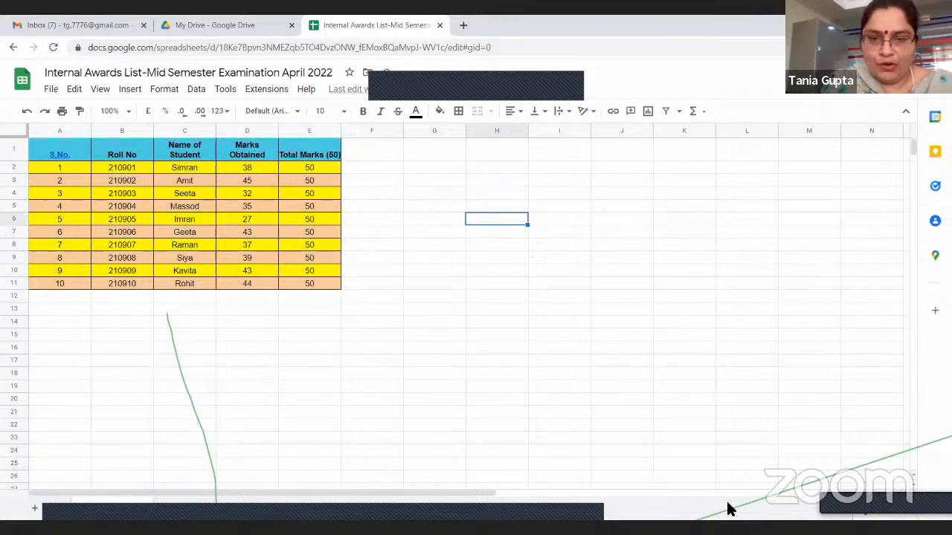
{"action": "key", "text": "Down"}
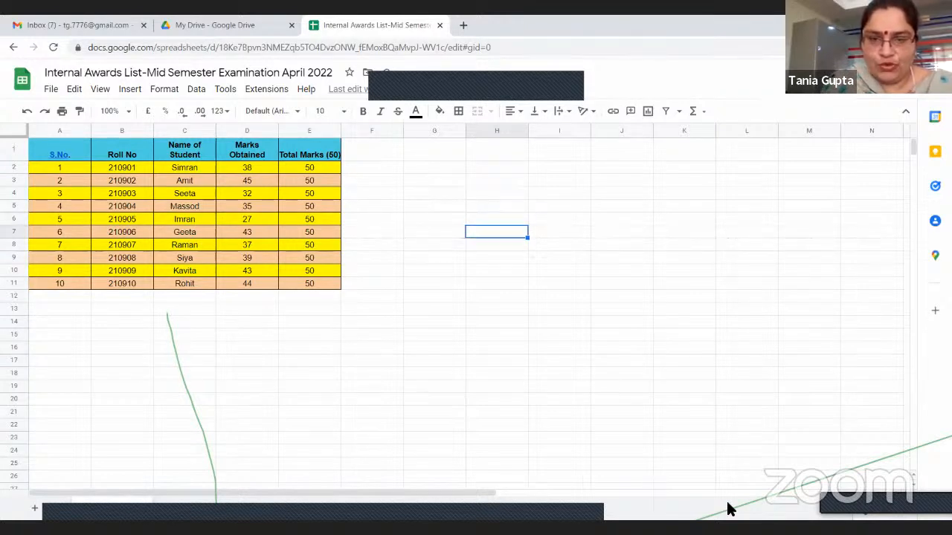
{"action": "key", "text": "Down"}
{"action": "key", "text": "Down"}
{"action": "key", "text": "Down"}
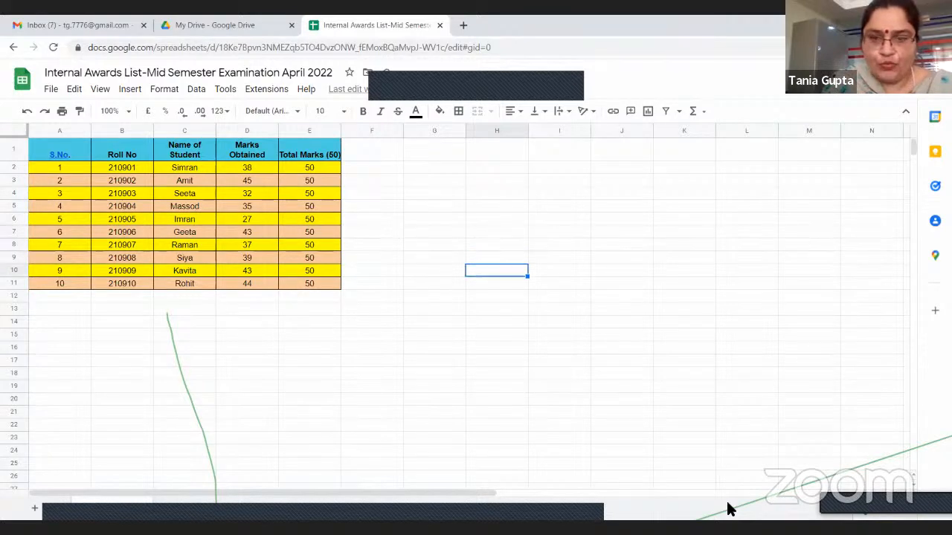
{"action": "key", "text": "Left"}
{"action": "key", "text": "Left"}
{"action": "key", "text": "Left"}
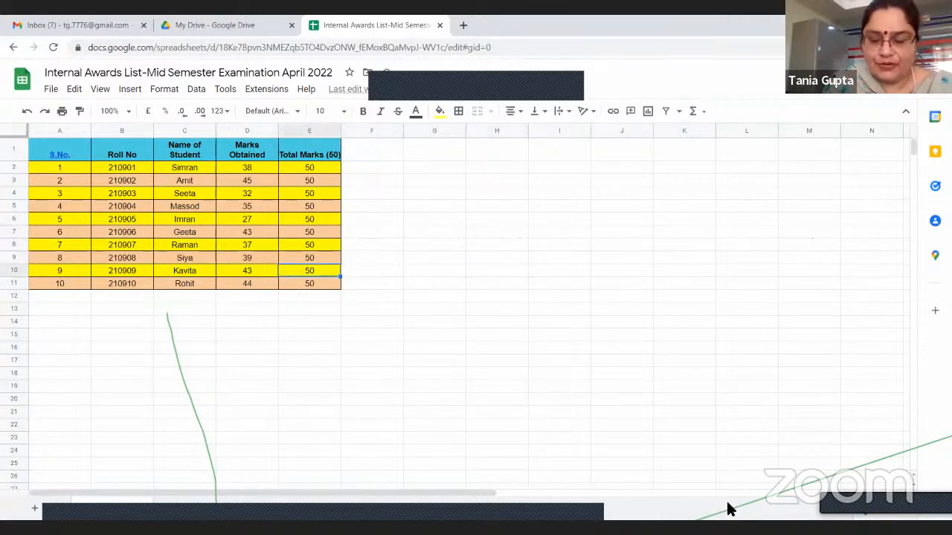
{"action": "key", "text": "Right"}
{"action": "key", "text": "Right"}
{"action": "key", "text": "Right"}
{"action": "key", "text": "Right"}
{"action": "key", "text": "Right"}
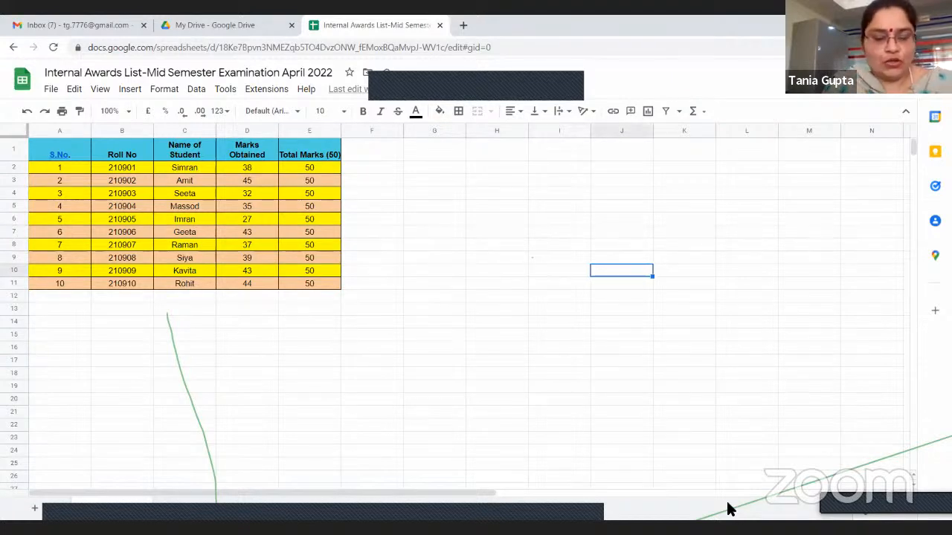
Select cell A13 and move the active cell along row 13 to K13 and back to A13
{"action": "left_click", "coordinate": [58, 311]}
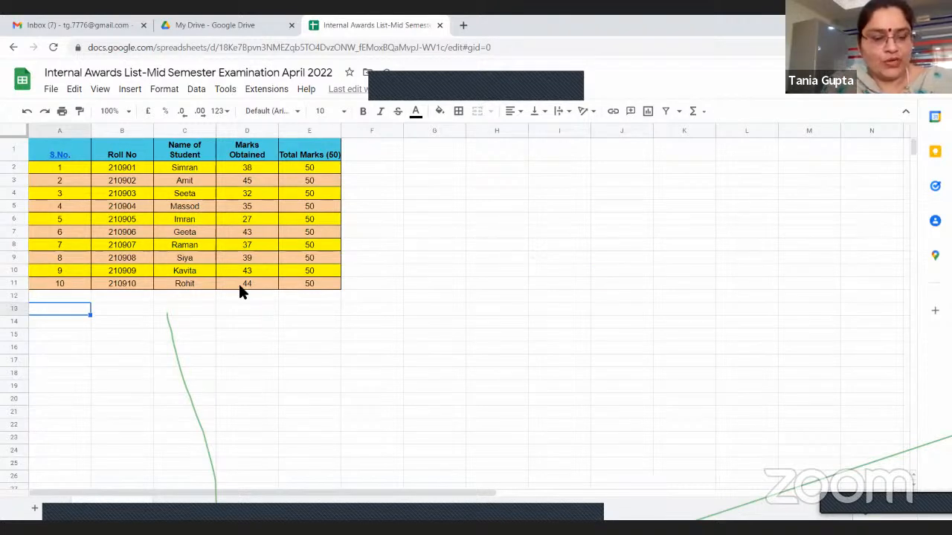
{"action": "key", "text": "Right"}
{"action": "key", "text": "Right"}
{"action": "key", "text": "Right"}
{"action": "key", "text": "Right"}
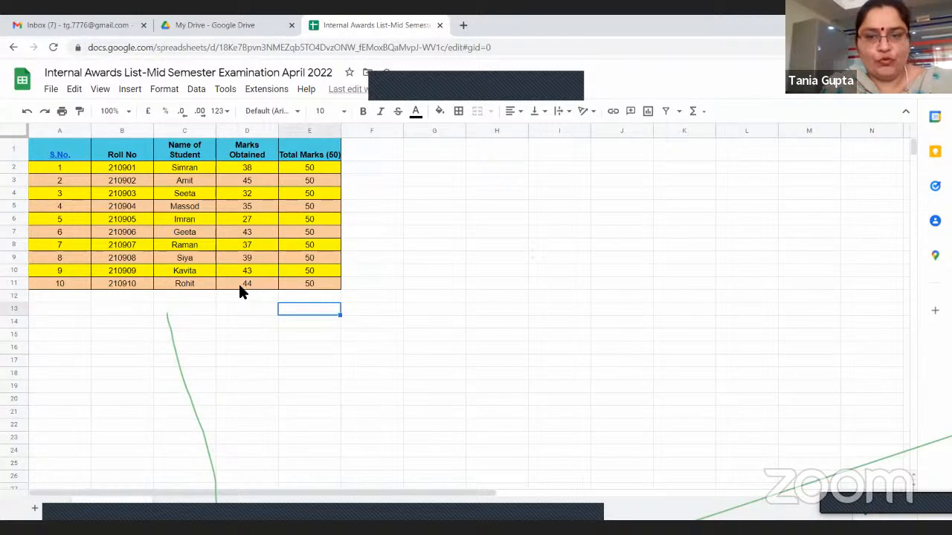
{"action": "key", "text": "Right"}
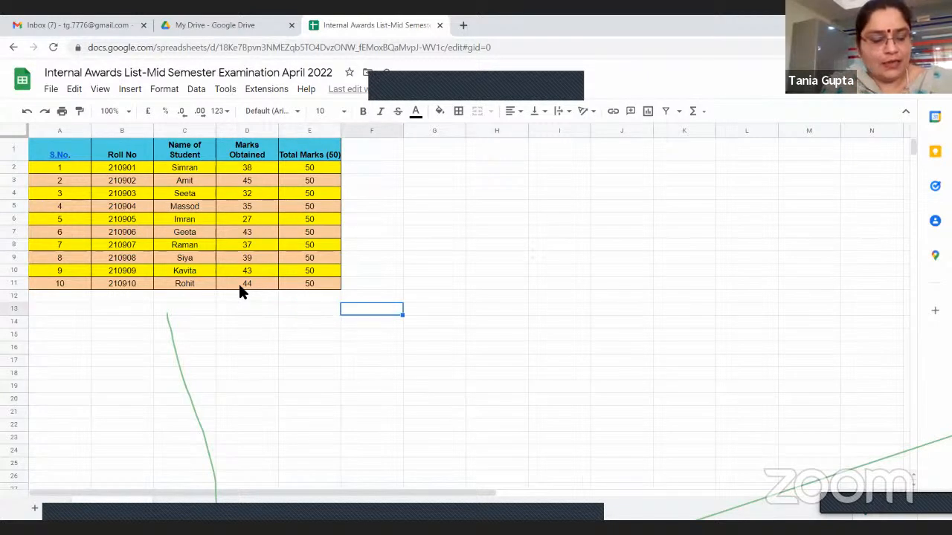
{"action": "key", "text": "Right"}
{"action": "key", "text": "Right"}
{"action": "key", "text": "Right"}
{"action": "key", "text": "Right"}
{"action": "key", "text": "Right"}
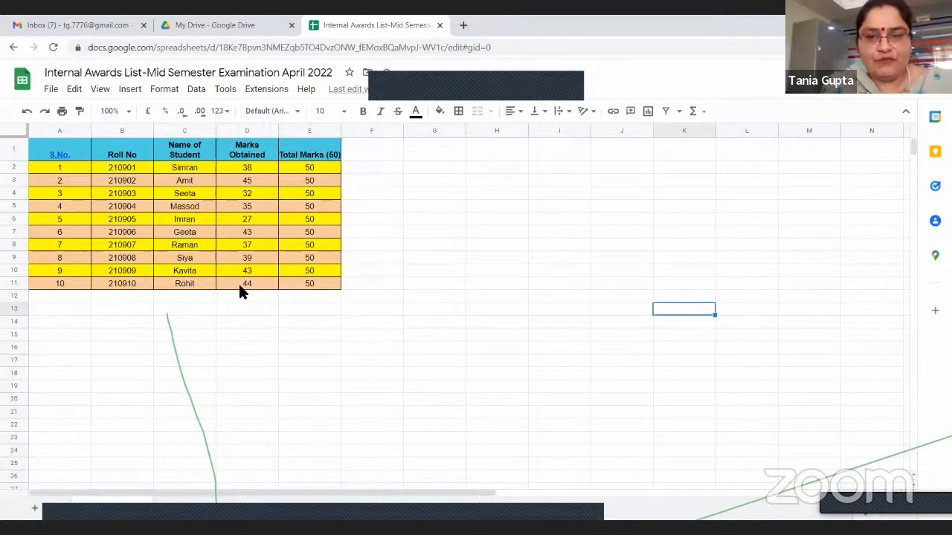
{"action": "key", "text": "Left"}
{"action": "key", "text": "Left"}
{"action": "key", "text": "Left"}
{"action": "key", "text": "Left"}
{"action": "key", "text": "Left"}
{"action": "key", "text": "Left"}
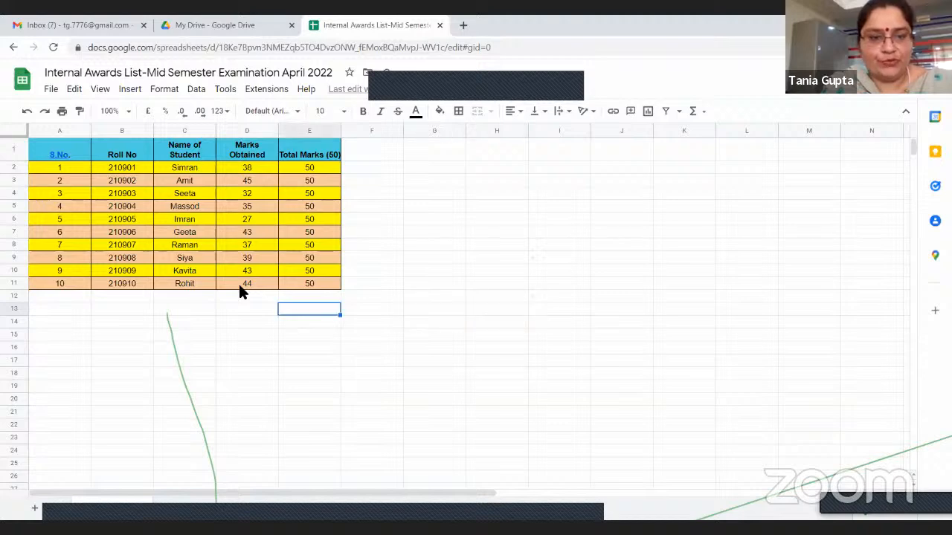
{"action": "key", "text": "Left"}
{"action": "key", "text": "Left"}
{"action": "key", "text": "Left"}
{"action": "key", "text": "Left"}
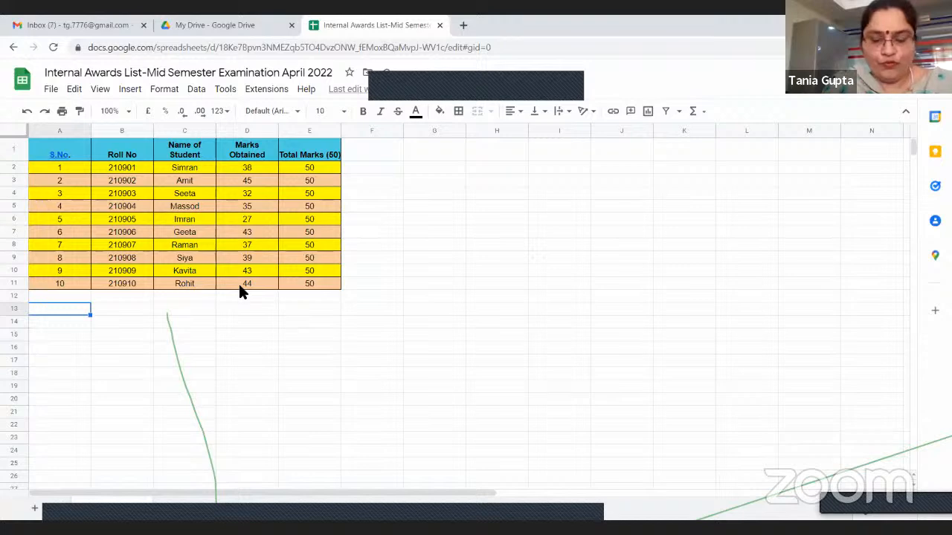
Move the active cell down column A to A18, back up to A14, and select cell G11
{"action": "key", "text": "Return"}
{"action": "key", "text": "Return"}
{"action": "key", "text": "Return"}
{"action": "key", "text": "Return"}
{"action": "key", "text": "Return"}
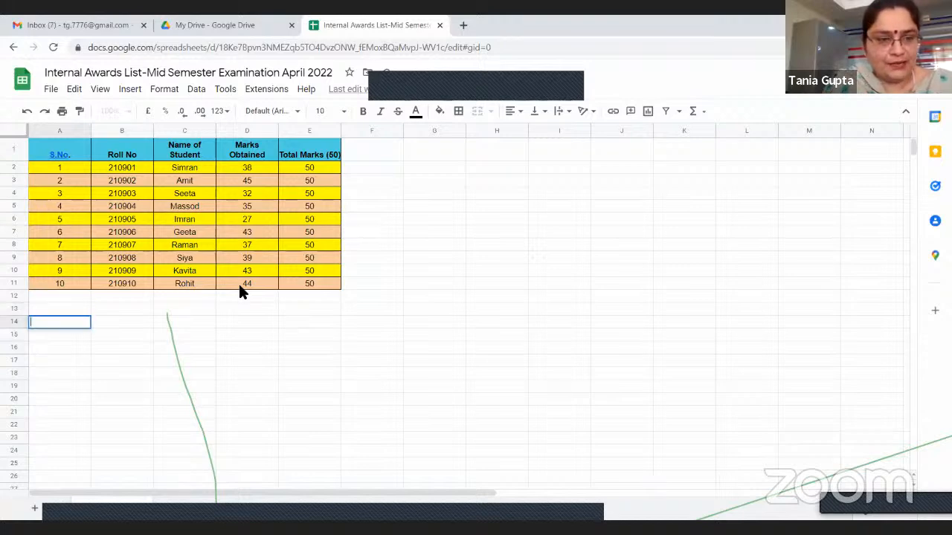
{"action": "key", "text": "Return"}
{"action": "key", "text": "Return"}
{"action": "key", "text": "Return"}
{"action": "key", "text": "Return"}
{"action": "key", "text": "Return"}
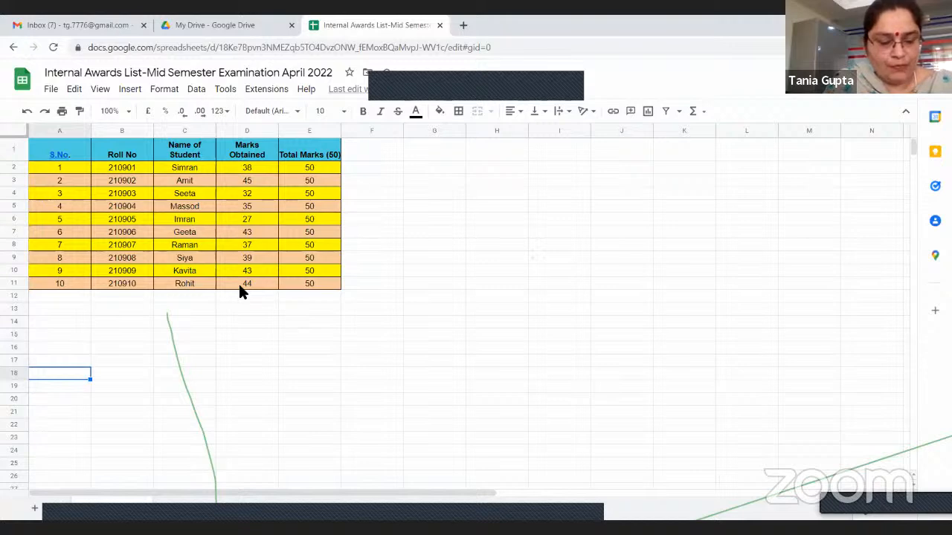
{"action": "key", "text": "Up"}
{"action": "key", "text": "Return"}
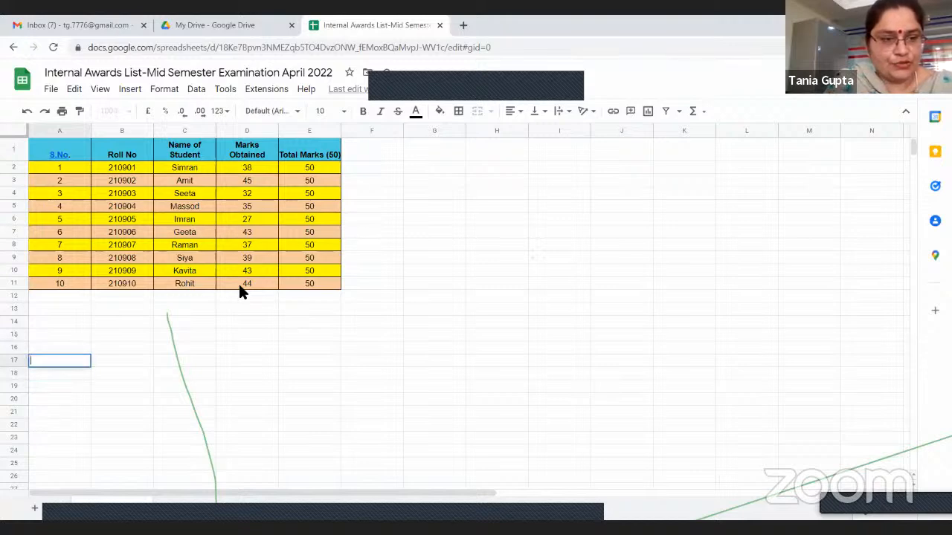
{"action": "key", "text": "Up"}
{"action": "key", "text": "Up"}
{"action": "key", "text": "Up"}
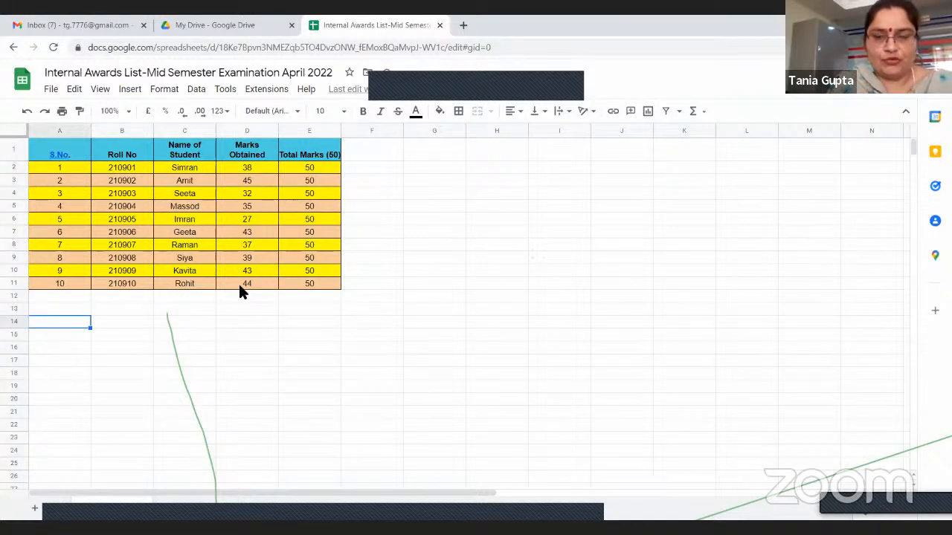
{"action": "key", "text": "Return"}
{"action": "left_click", "coordinate": [425, 287]}
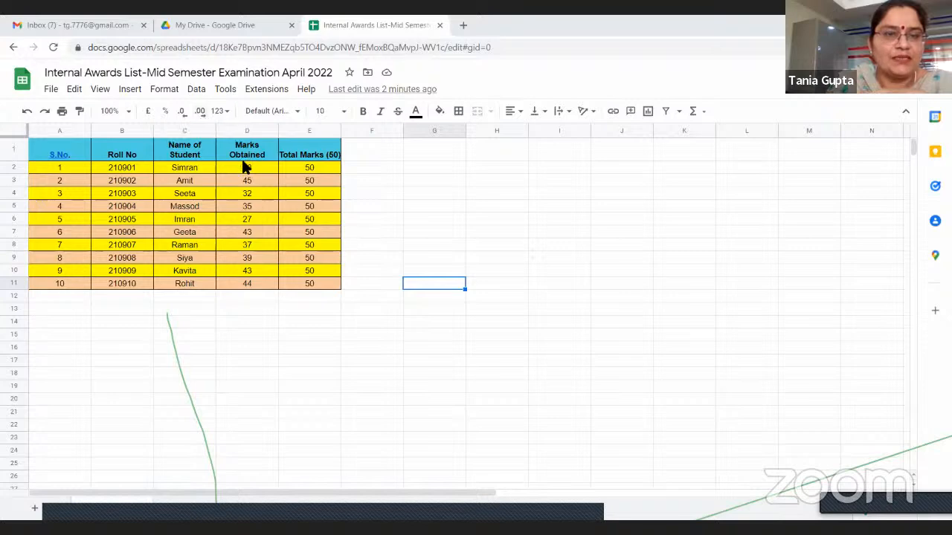
Format the marks obtained in D2:D11 with four decimal places
{"action": "left_click_drag", "start_coordinate": [240, 170], "coordinate": [232, 281]}
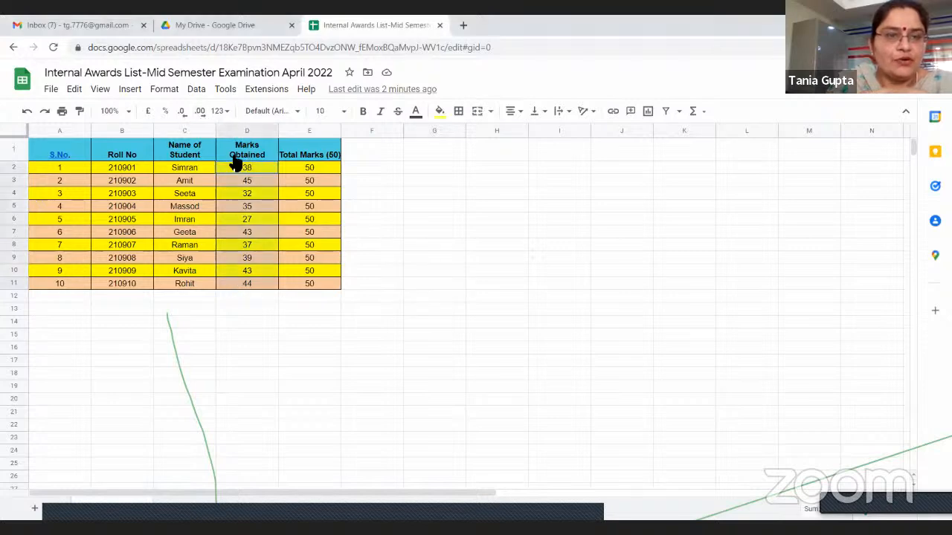
{"action": "left_click", "coordinate": [187, 118]}
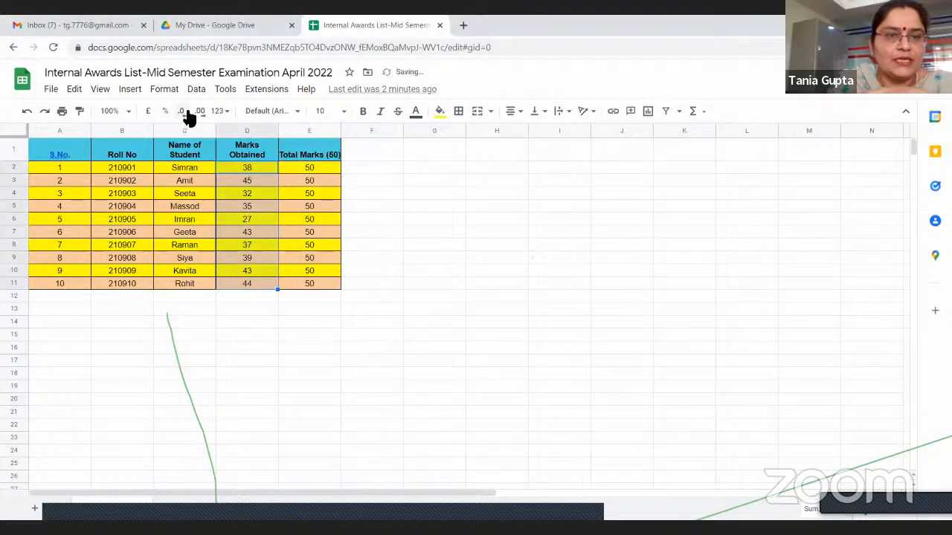
{"action": "left_click", "coordinate": [201, 111]}
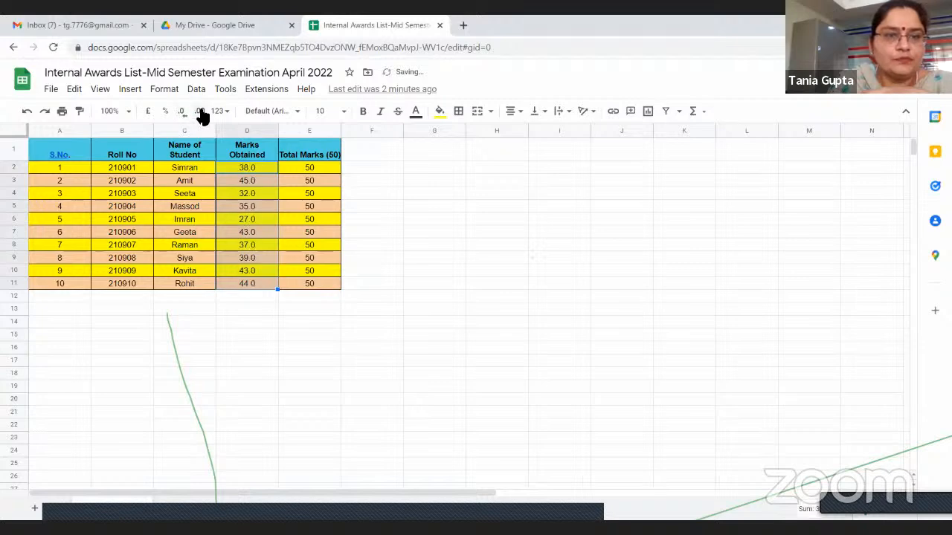
{"action": "left_click", "coordinate": [201, 111]}
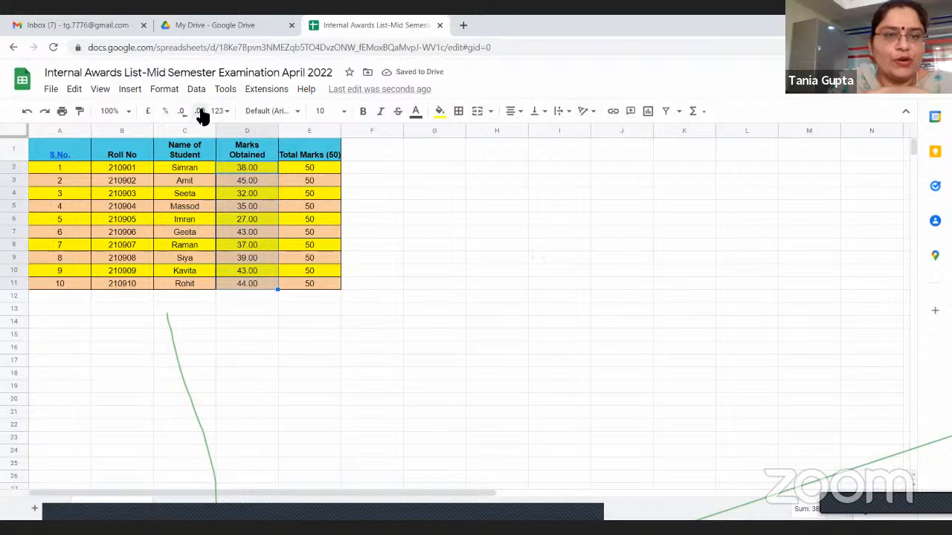
{"action": "left_click", "coordinate": [200, 111]}
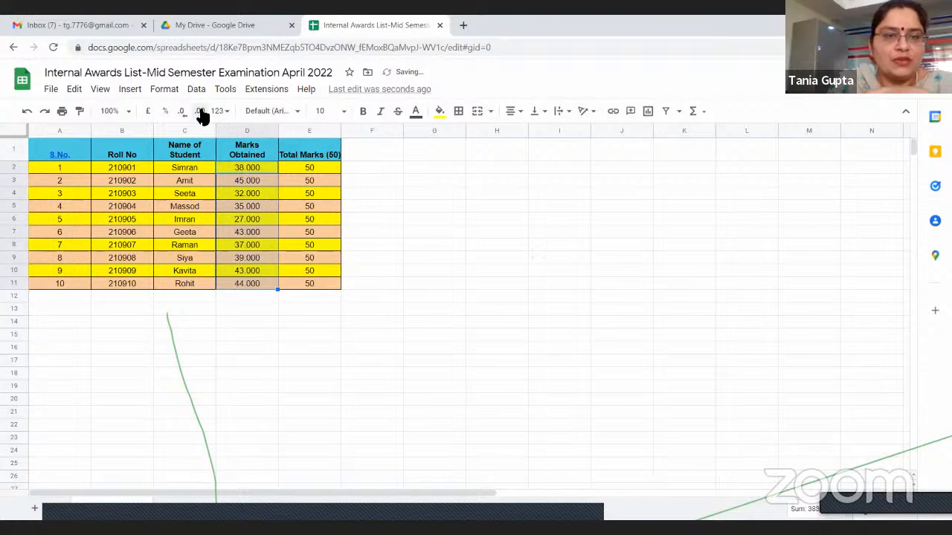
{"action": "left_click", "coordinate": [202, 113]}
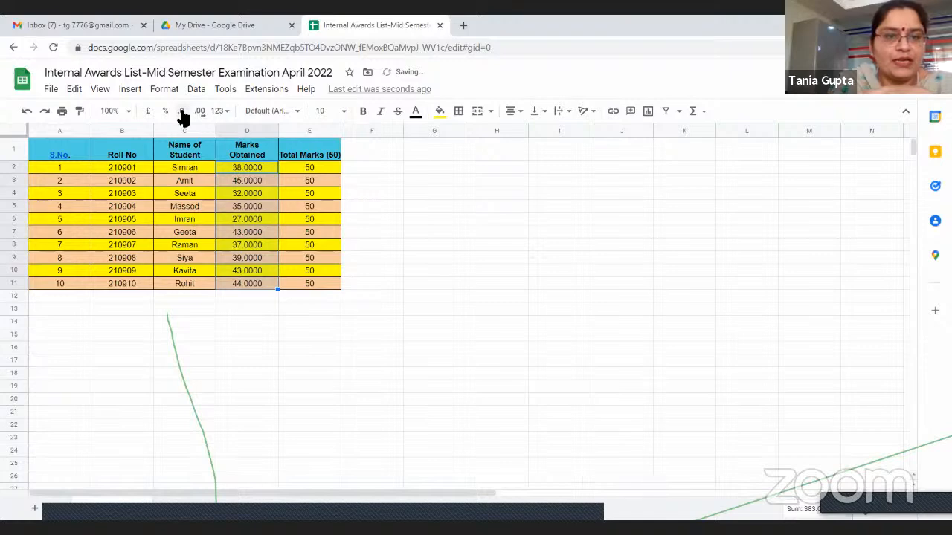
Reduce the decimal places of D2:D11 until the marks are whole numbers, and clear the range selection
{"action": "left_click", "coordinate": [182, 113]}
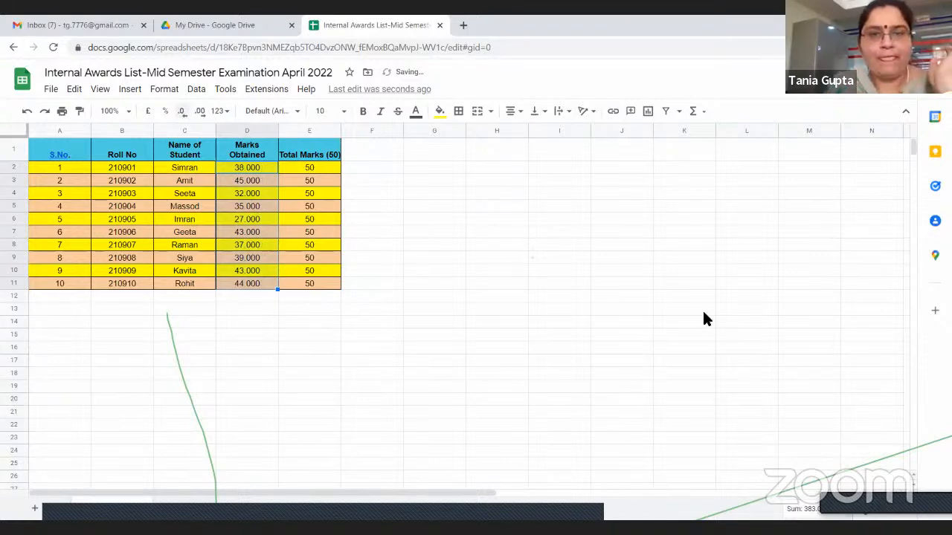
{"action": "left_click", "coordinate": [559, 283]}
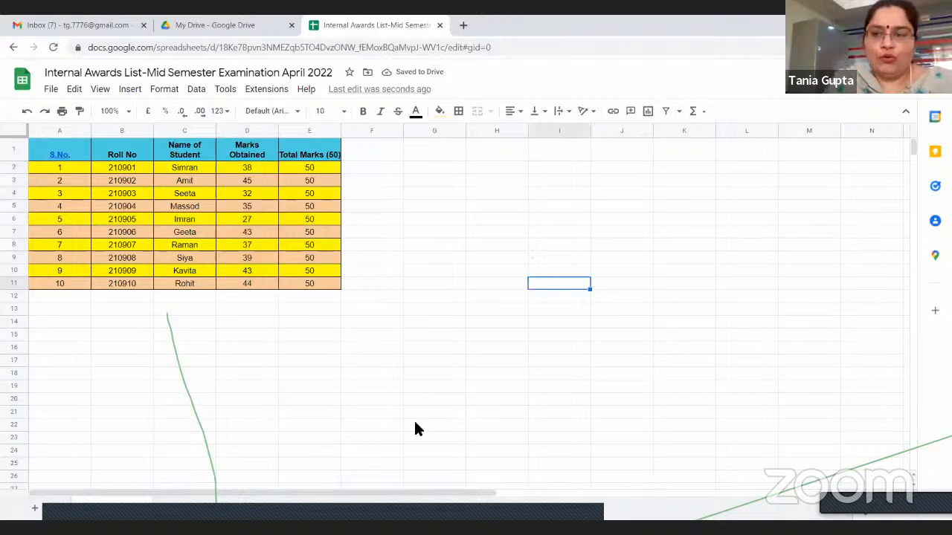
{"action": "left_click", "coordinate": [416, 325]}
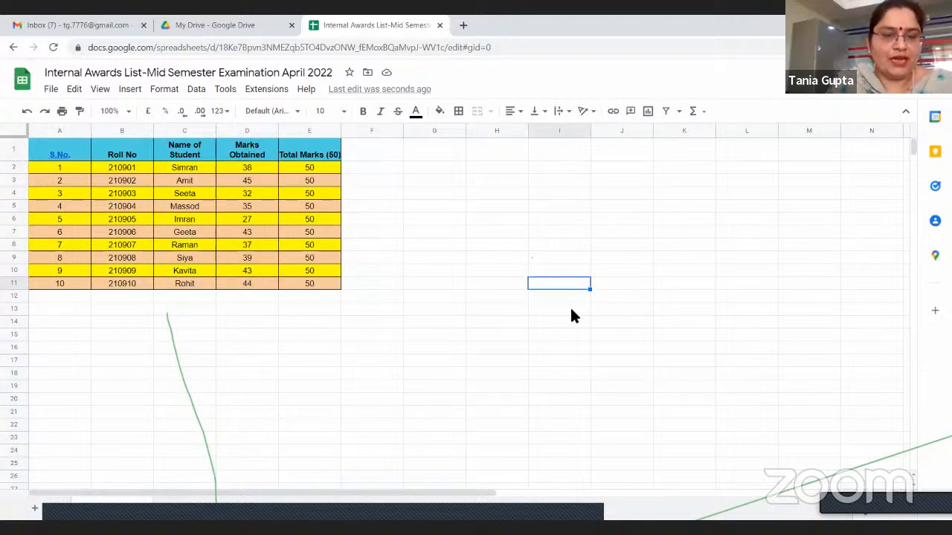
Duplicate the Scoree chart sheet twice
{"action": "left_click", "coordinate": [732, 434]}
{"action": "left_click", "coordinate": [743, 281]}
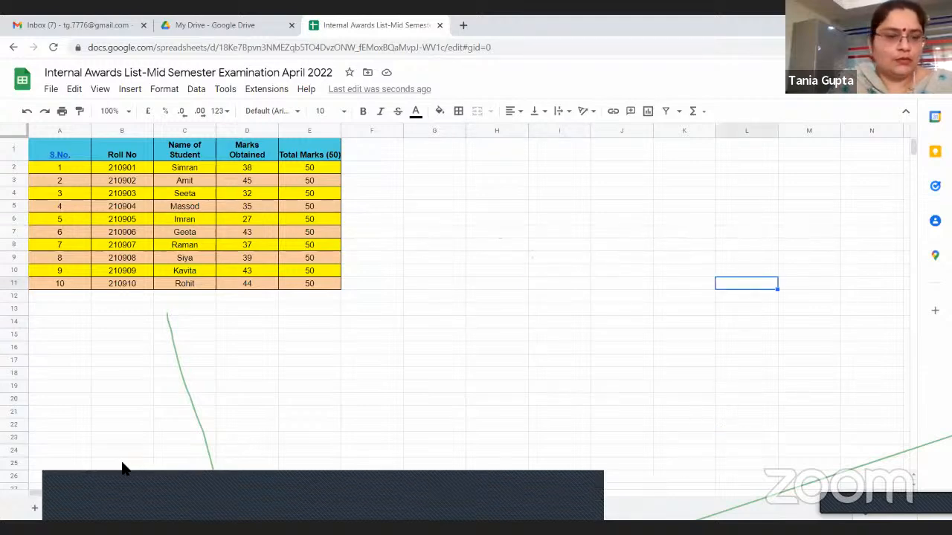
{"action": "right_click", "coordinate": [199, 513]}
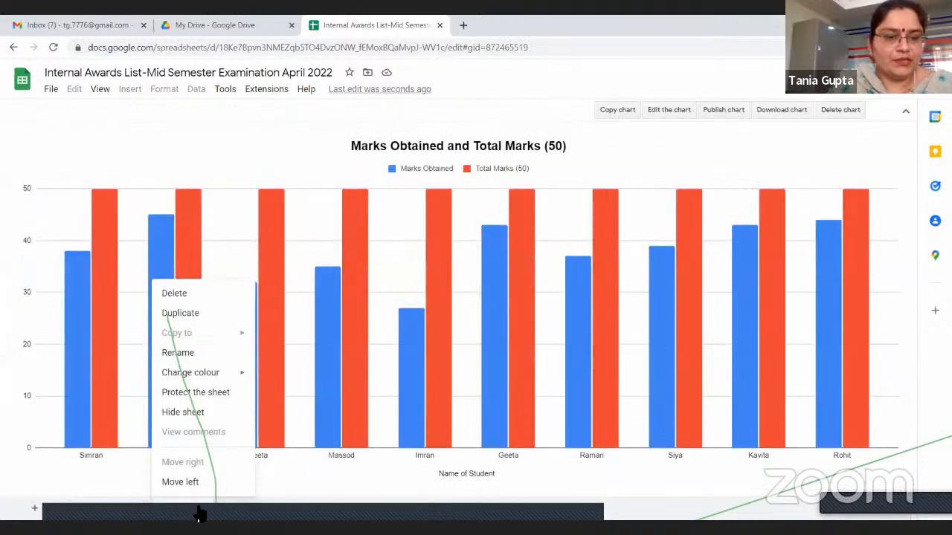
{"action": "left_click", "coordinate": [199, 513]}
{"action": "left_click", "coordinate": [199, 513]}
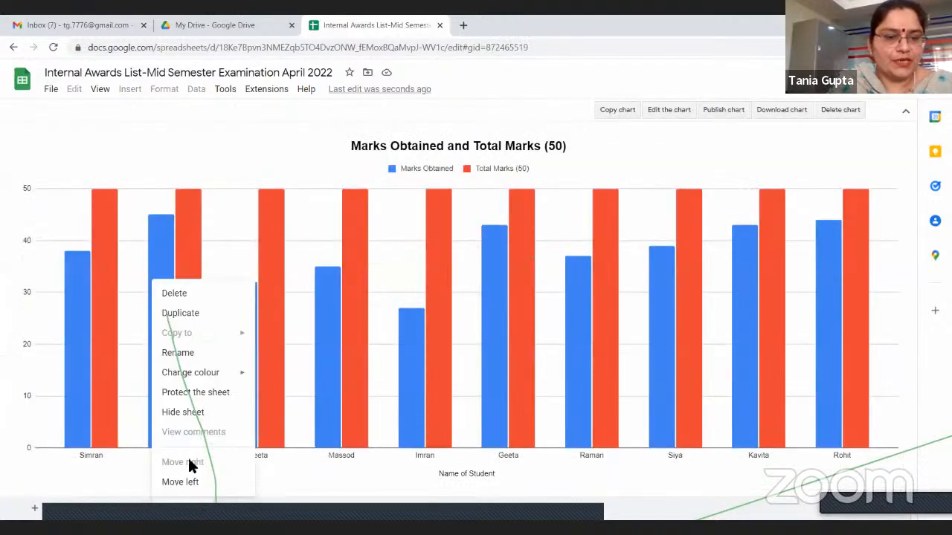
{"action": "left_click", "coordinate": [180, 313]}
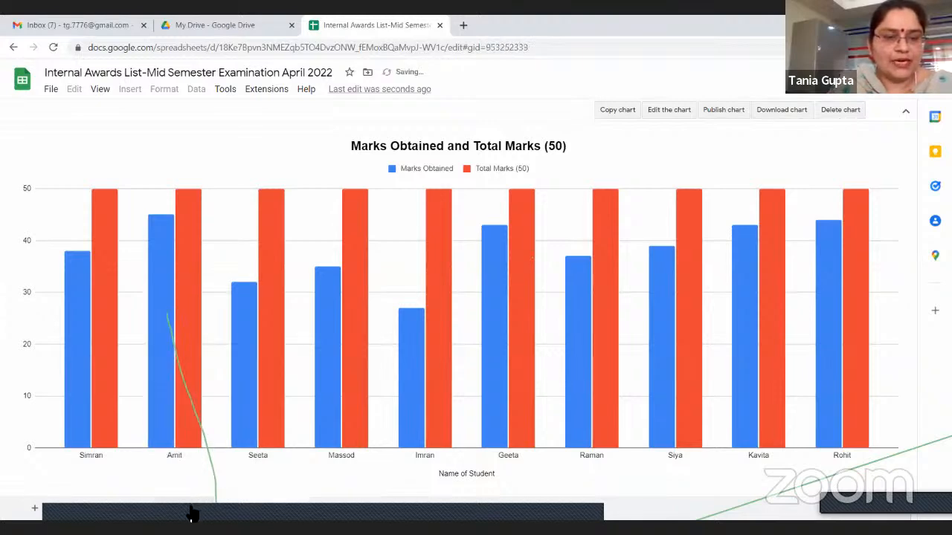
{"action": "right_click", "coordinate": [197, 513]}
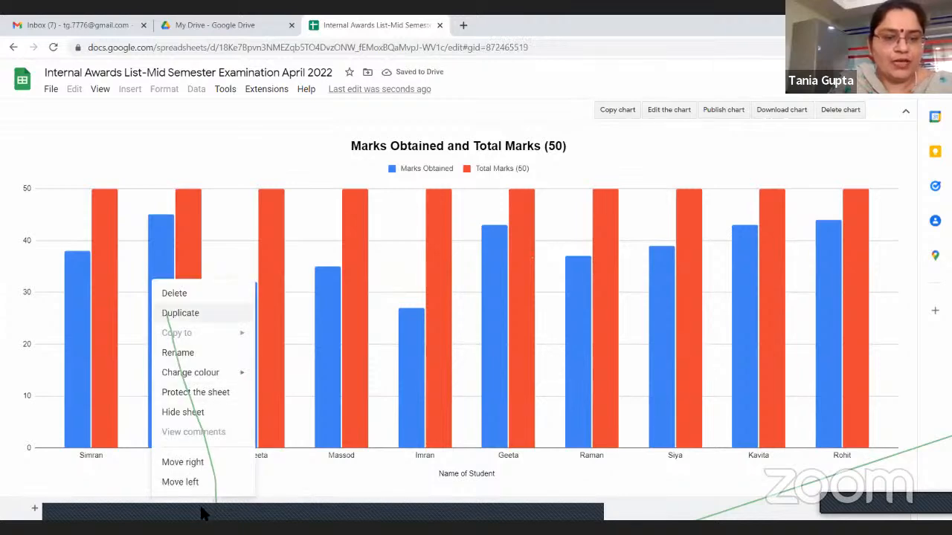
{"action": "left_click", "coordinate": [180, 314]}
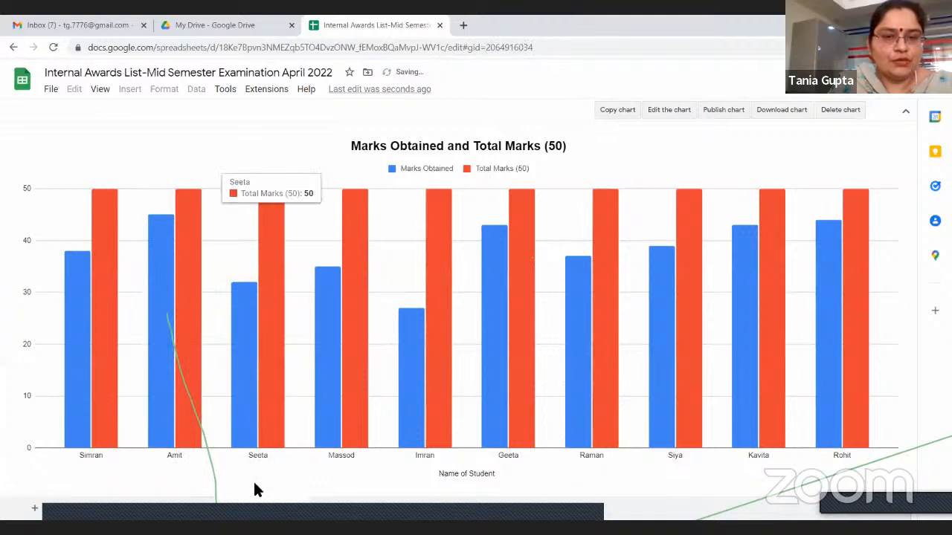
Remove the Scoree and Copy of Scoree 1 chart sheets and return to the B.Ed. Sem II sheet
{"action": "left_click", "coordinate": [241, 511]}
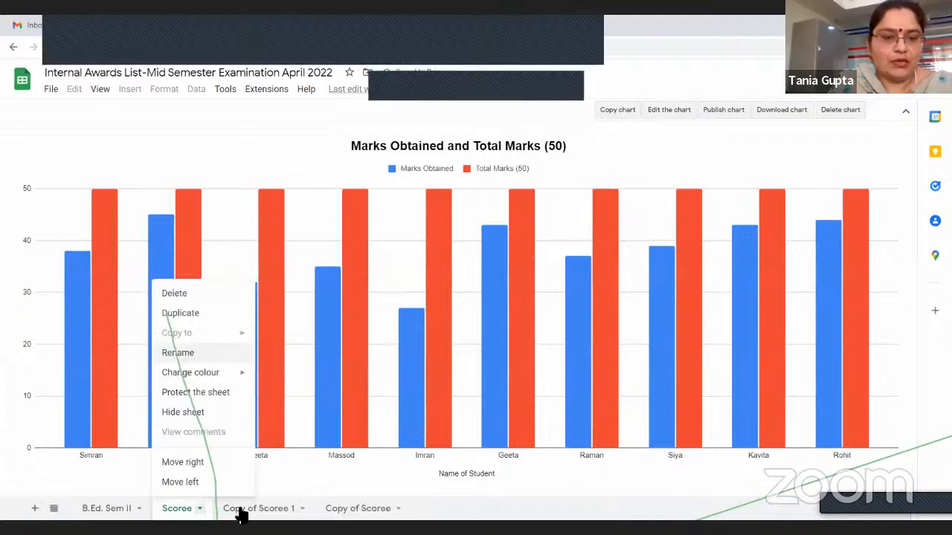
{"action": "left_click", "coordinate": [241, 511]}
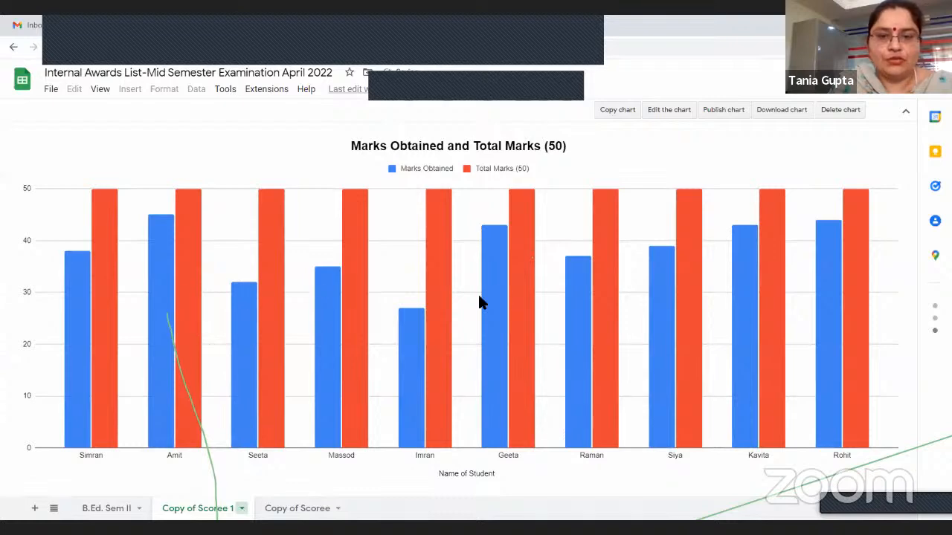
{"action": "left_click", "coordinate": [117, 513]}
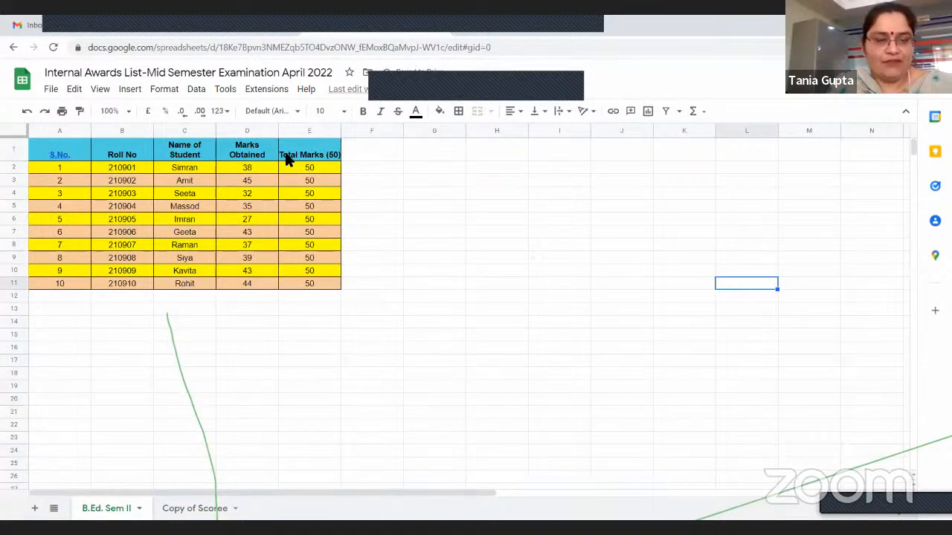
Duplicate the B.Ed. Sem II sheet, rename the copy B.Ed. Sem IV, and clear the range selection
{"action": "left_click", "coordinate": [139, 510]}
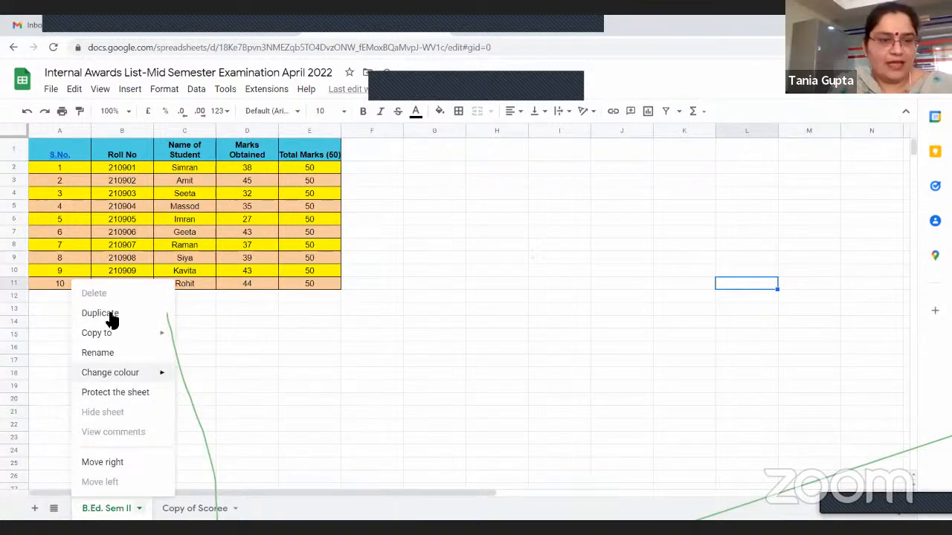
{"action": "left_click", "coordinate": [109, 313]}
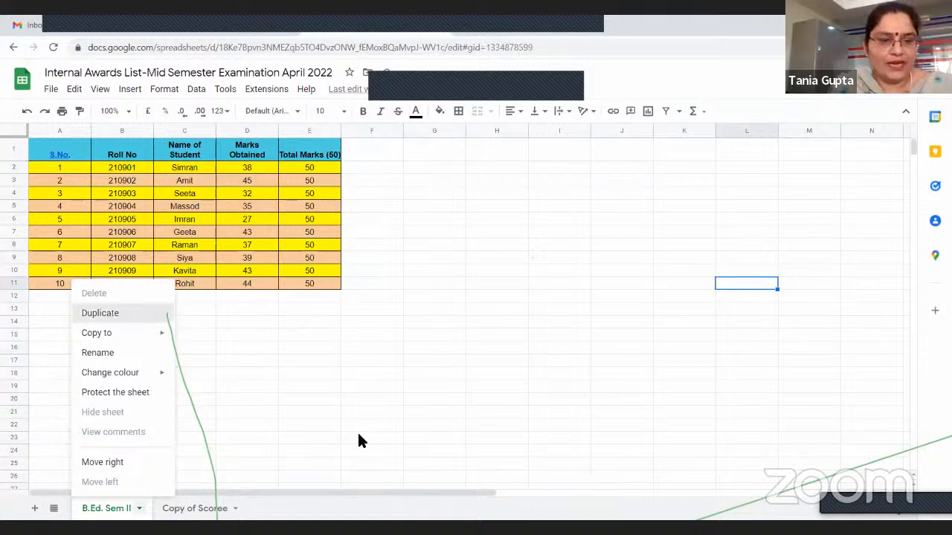
{"action": "left_click", "coordinate": [255, 509]}
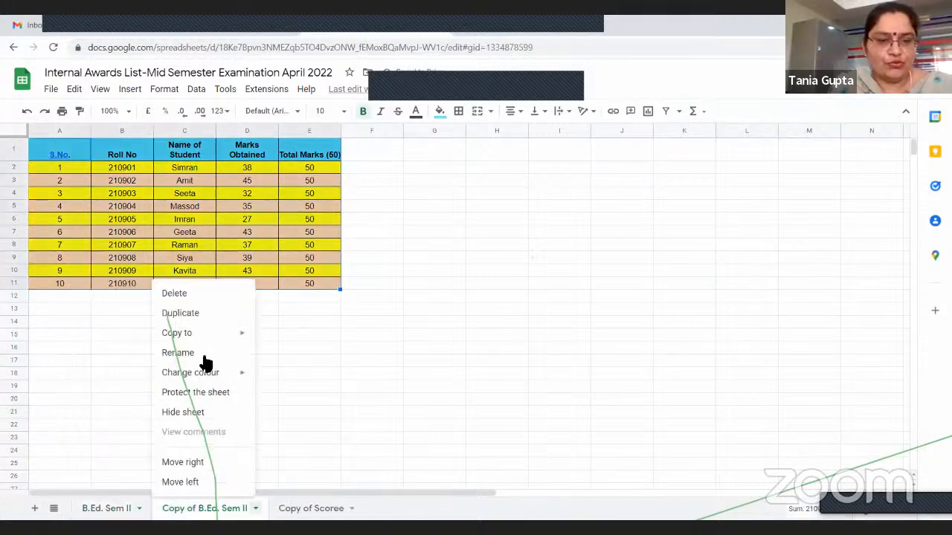
{"action": "double_click", "coordinate": [198, 509]}
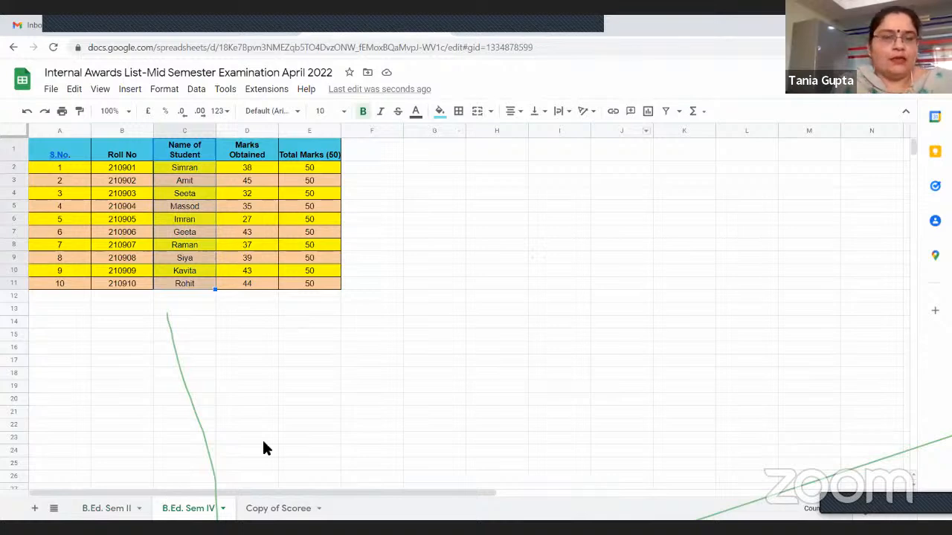
{"action": "left_click", "coordinate": [502, 309]}
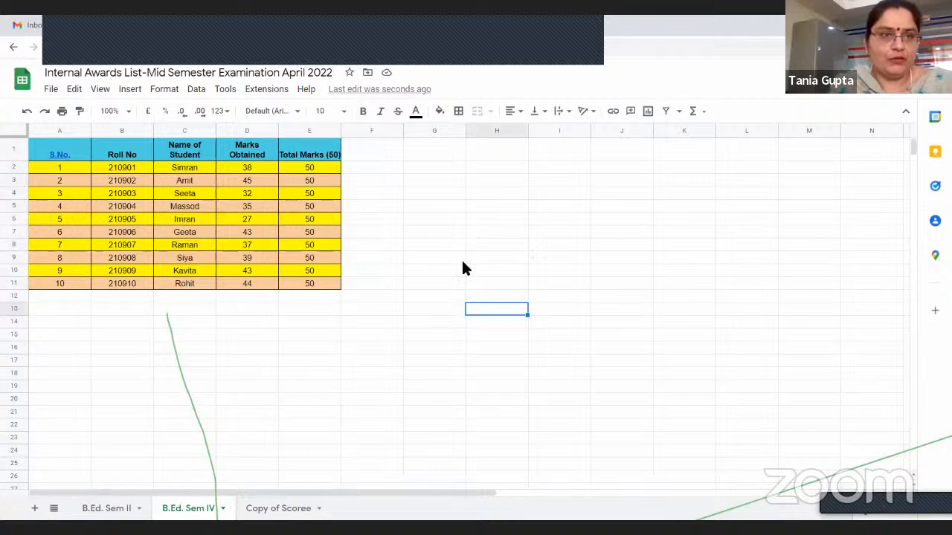
Switch to Google Drive and upload the SUMMARY FOR MARKS ENTRY (EVALUATION)- co-pos EVEN SEM 2021-22 workbook from the Desktop folder
{"action": "left_click", "coordinate": [188, 28]}
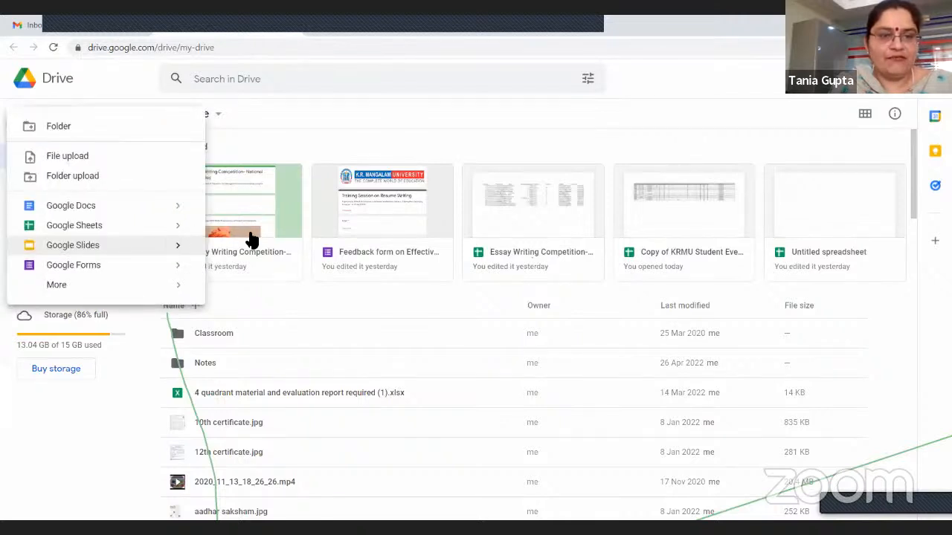
{"action": "mouse_move", "coordinate": [178, 225]}
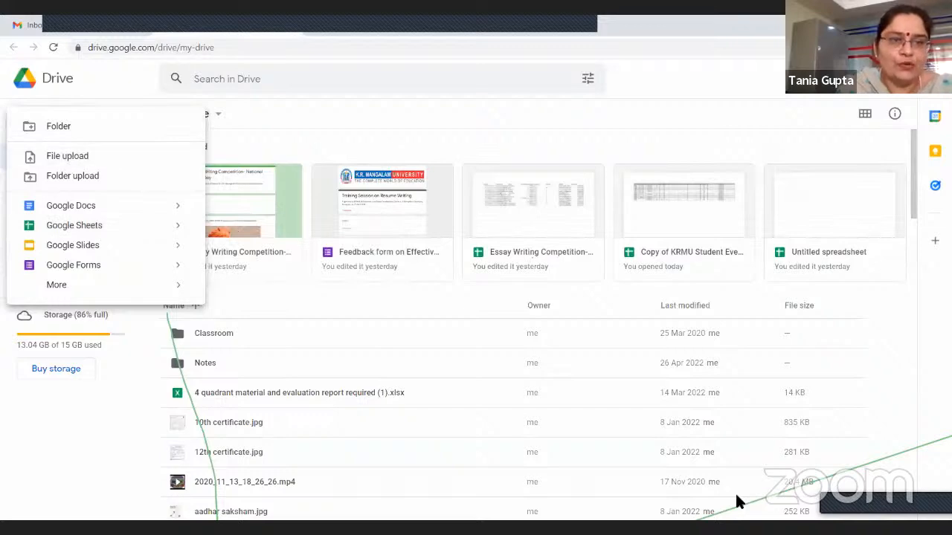
{"action": "left_click", "coordinate": [93, 162]}
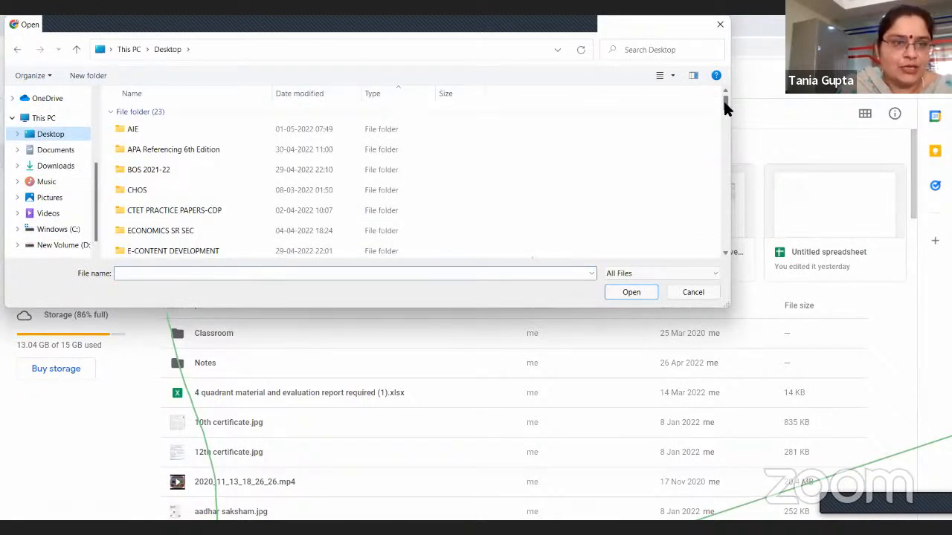
{"action": "left_click_drag", "start_coordinate": [725, 128], "coordinate": [734, 201]}
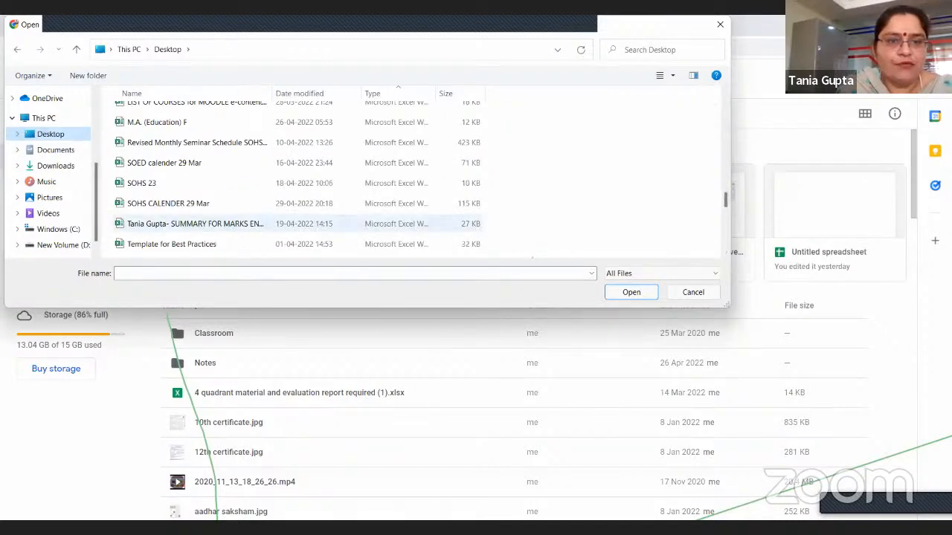
{"action": "left_click", "coordinate": [298, 223]}
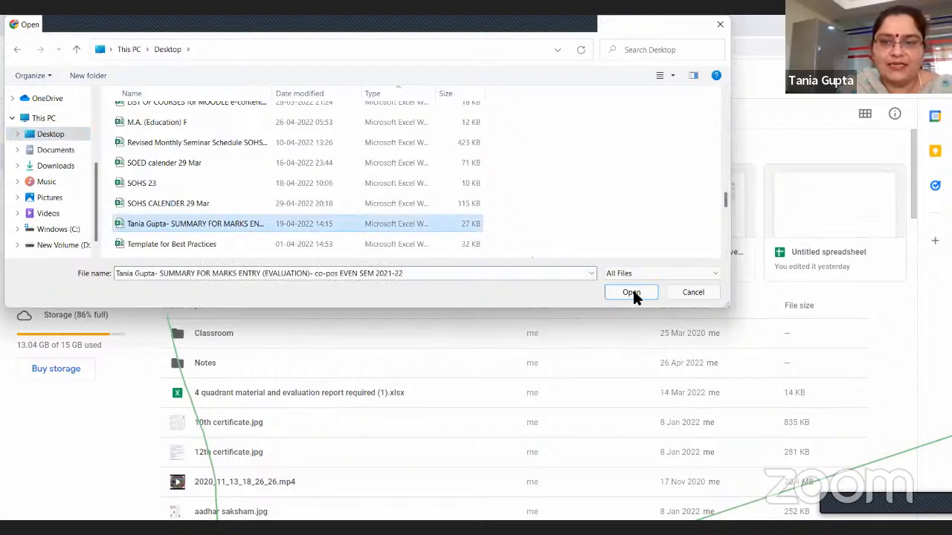
{"action": "key", "text": "Return"}
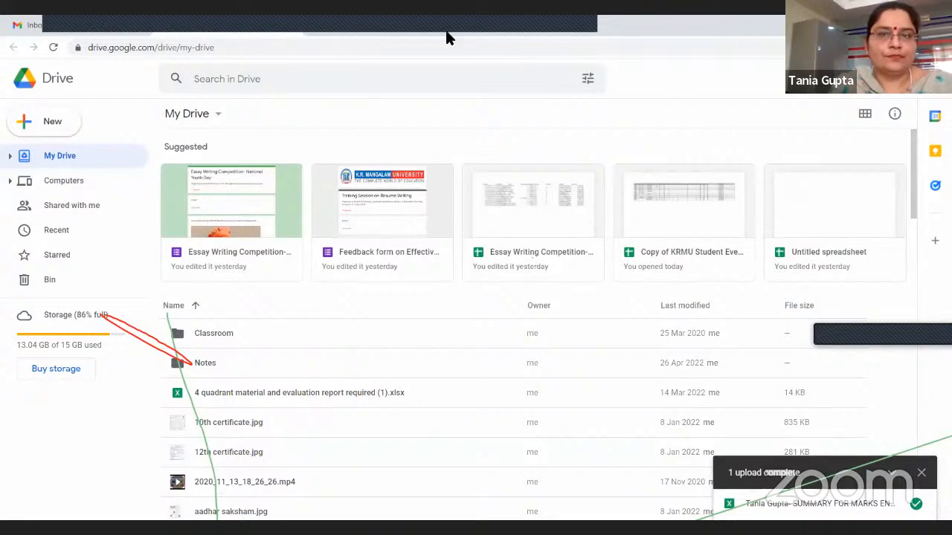
Look through the My Drive file list for the uploaded marks entry summary workbook
{"action": "left_click", "coordinate": [183, 39]}
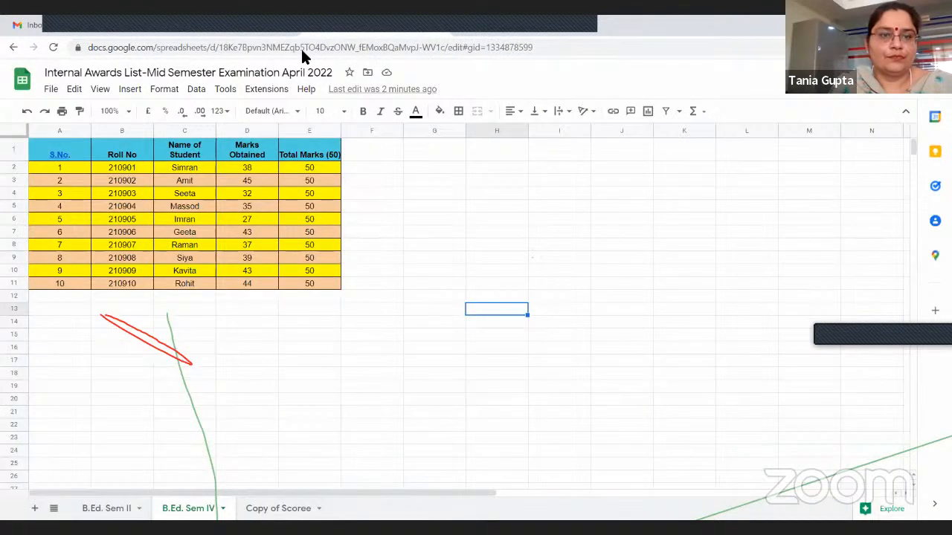
{"action": "left_click", "coordinate": [293, 33]}
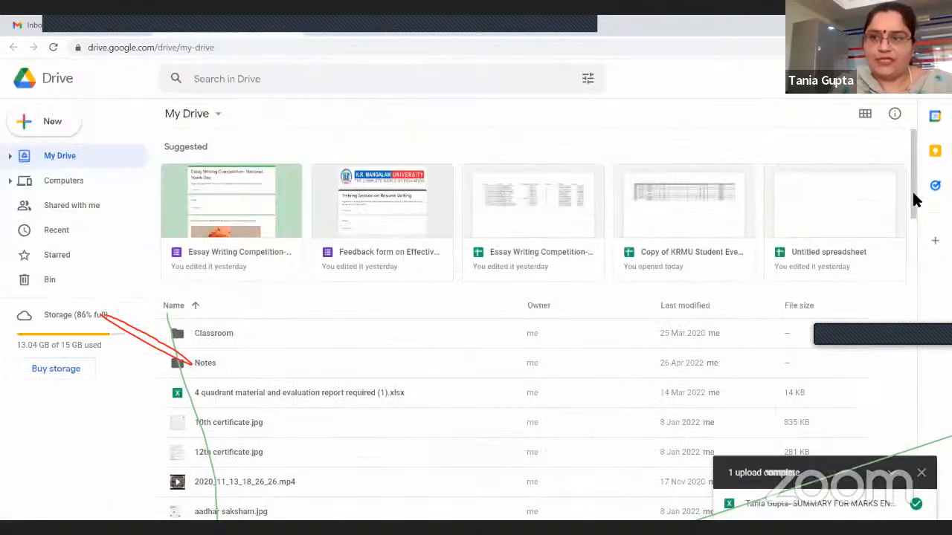
{"action": "scroll", "coordinate": [923, 288], "scroll_direction": "down", "scroll_amount": 1}
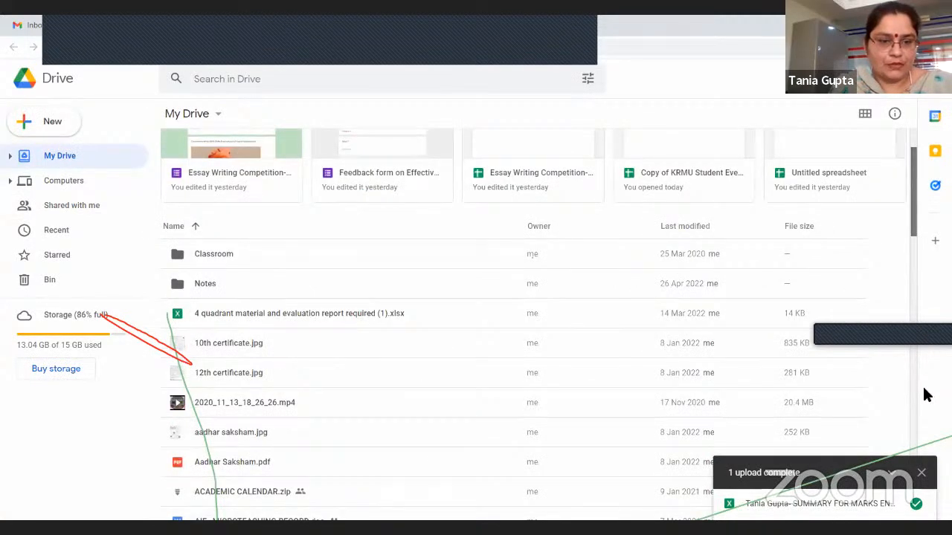
{"action": "scroll", "coordinate": [926, 395], "scroll_direction": "down", "scroll_amount": 8}
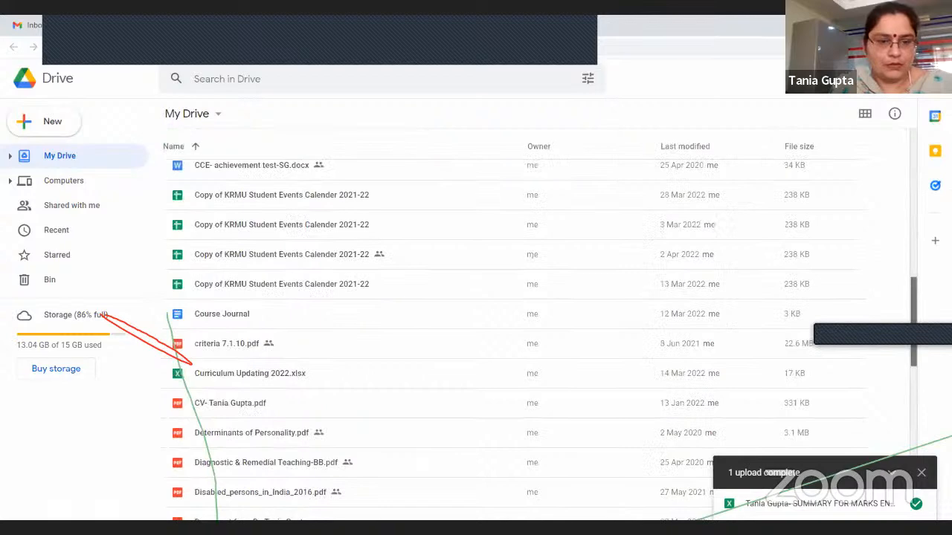
{"action": "scroll", "coordinate": [520, 334], "scroll_direction": "down", "scroll_amount": 2}
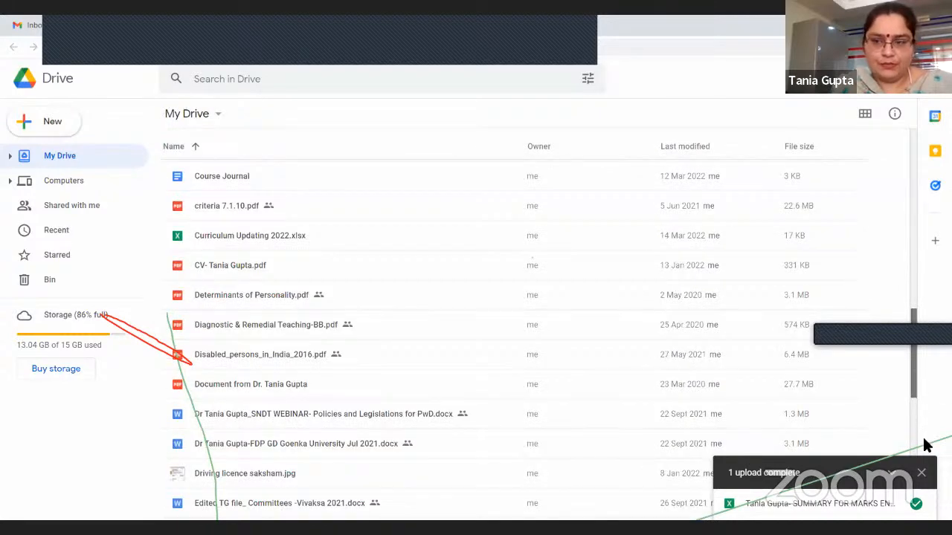
{"action": "scroll", "coordinate": [926, 444], "scroll_direction": "down", "scroll_amount": 5}
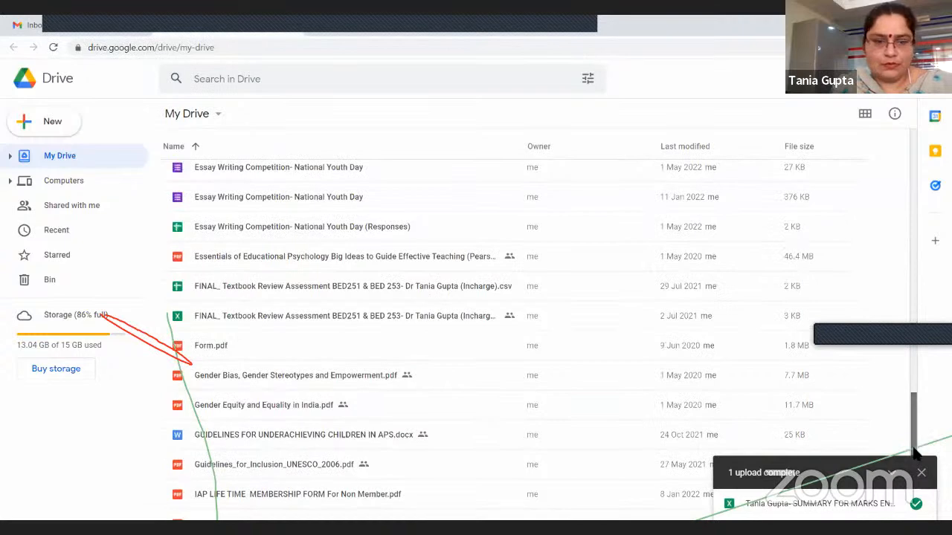
{"action": "scroll", "coordinate": [917, 452], "scroll_direction": "down", "scroll_amount": 5}
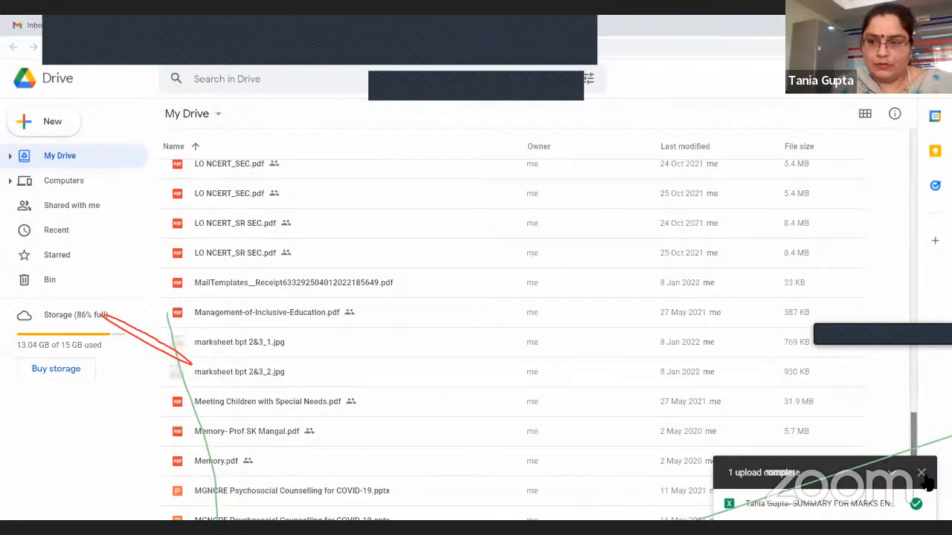
{"action": "scroll", "coordinate": [928, 483], "scroll_direction": "down", "scroll_amount": 5}
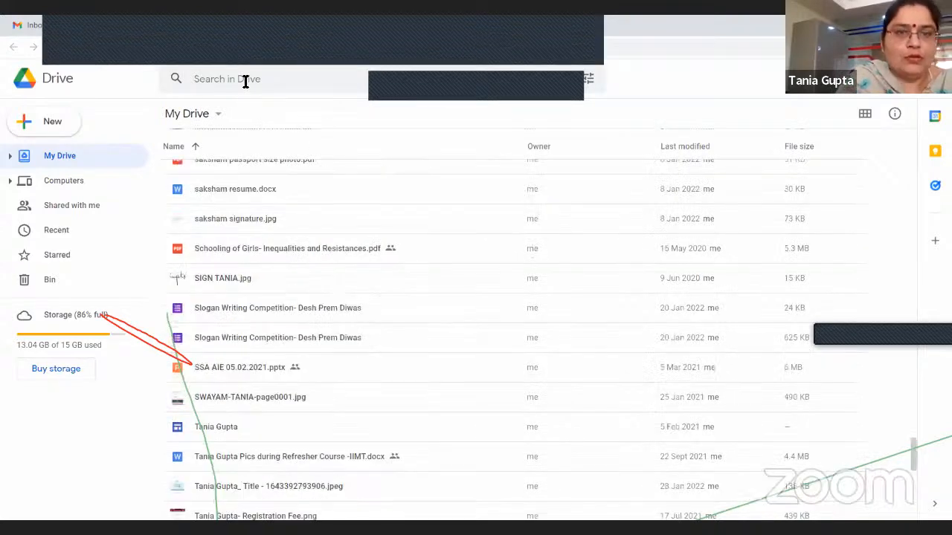
Try to find the workbook by searching Drive for the owner's full name followed by SUMMARY SHEET
{"action": "left_click", "coordinate": [246, 81]}
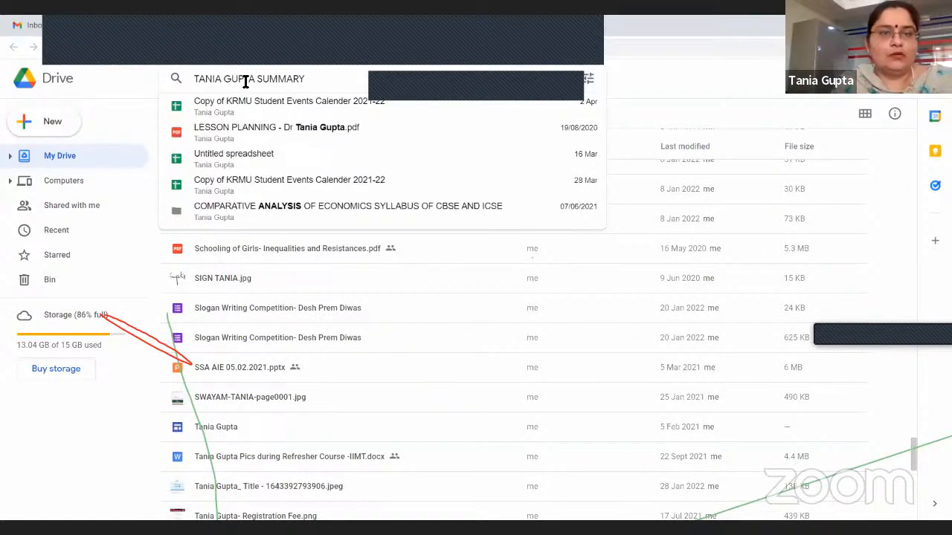
{"action": "type", "text": " SHEET"}
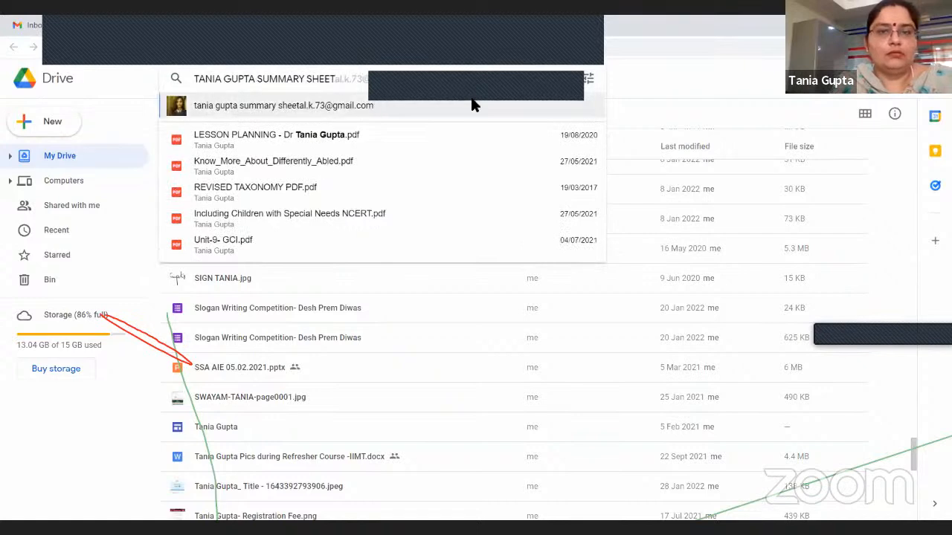
{"action": "left_click", "coordinate": [785, 117]}
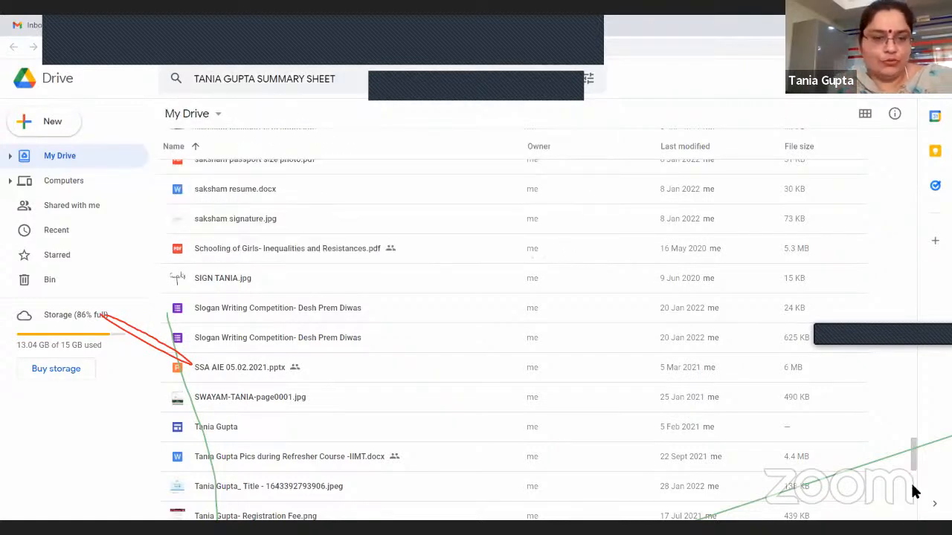
Locate the SUMMARY FOR MARKS ENTRY (EVALUATION) Excel workbook in My Drive and open it in Google Sheets
{"action": "scroll", "coordinate": [916, 500], "scroll_direction": "down", "scroll_amount": 3}
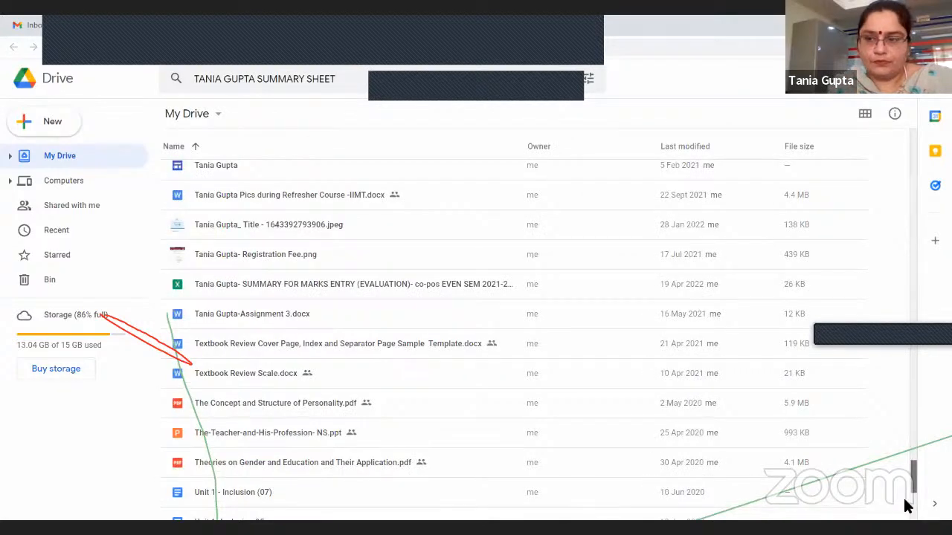
{"action": "scroll", "coordinate": [909, 505], "scroll_direction": "down", "scroll_amount": 5}
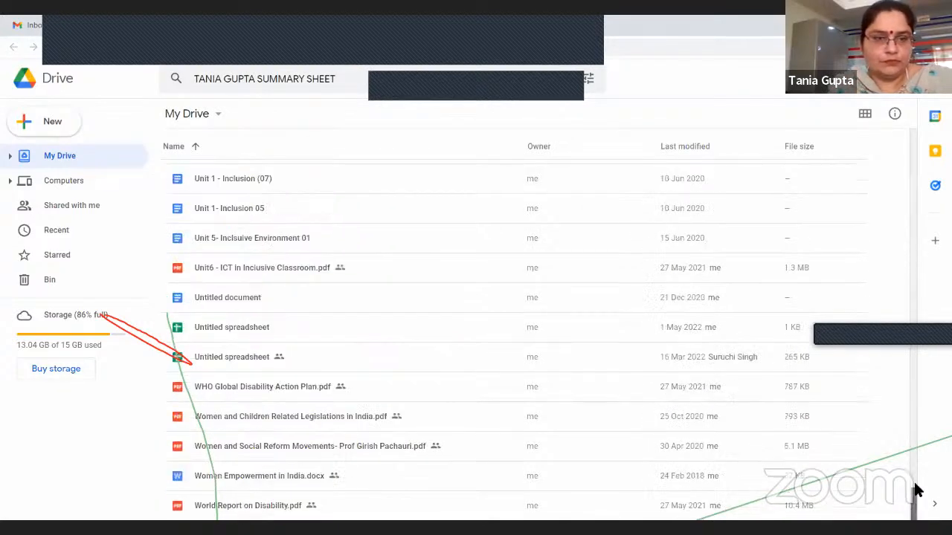
{"action": "scroll", "coordinate": [341, 214], "scroll_direction": "up", "scroll_amount": 3}
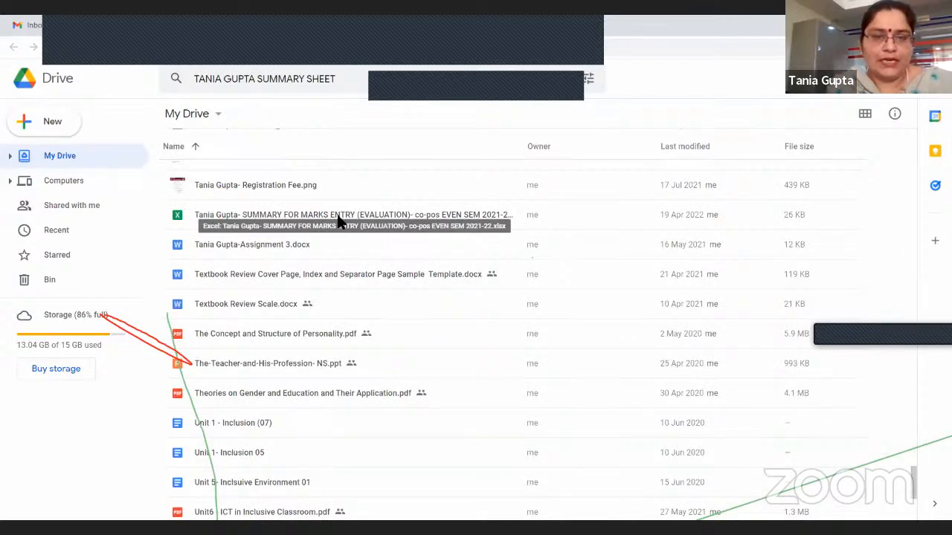
{"action": "double_click", "coordinate": [339, 215]}
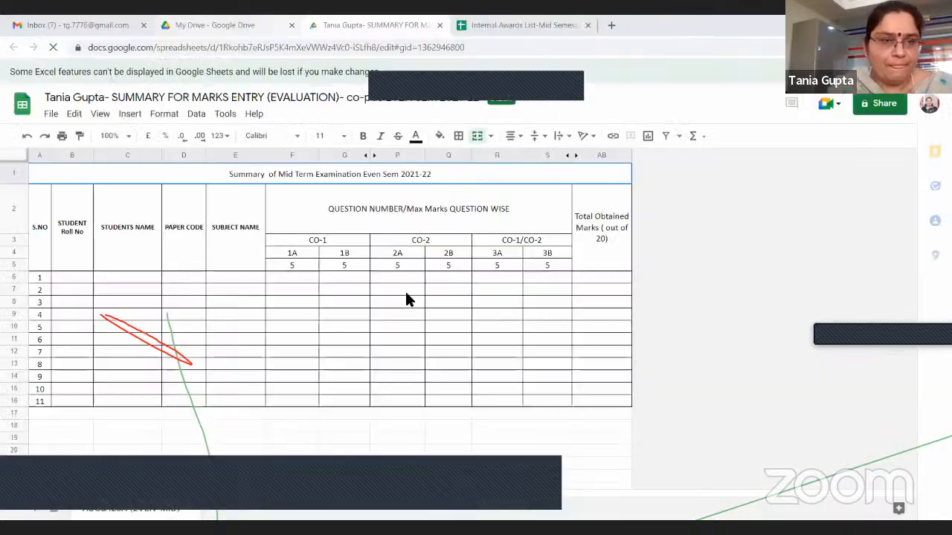
Close the marks entry summary workbook and reopen the Internal Awards List-Mid Semester Examination April 2022 spreadsheet from Drive
{"action": "left_click", "coordinate": [172, 279]}
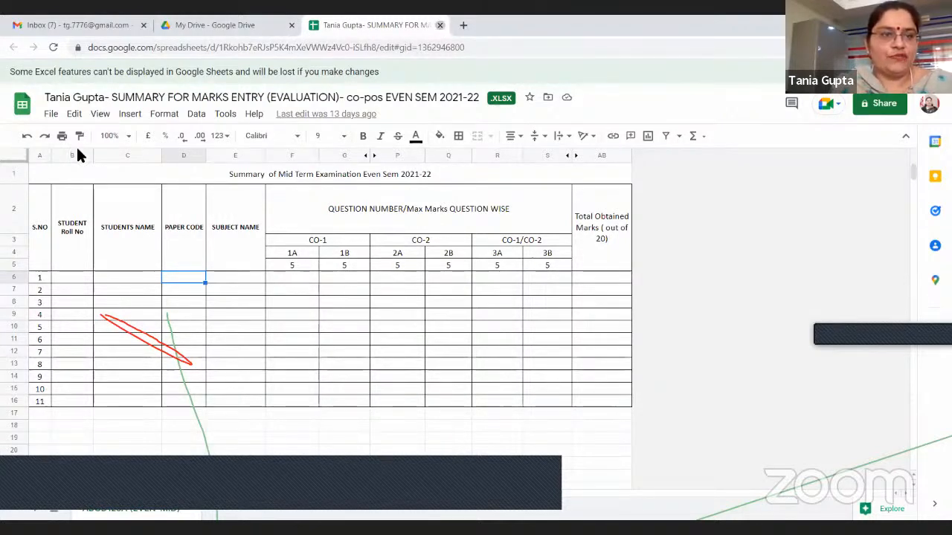
{"action": "key", "text": "ctrl+w"}
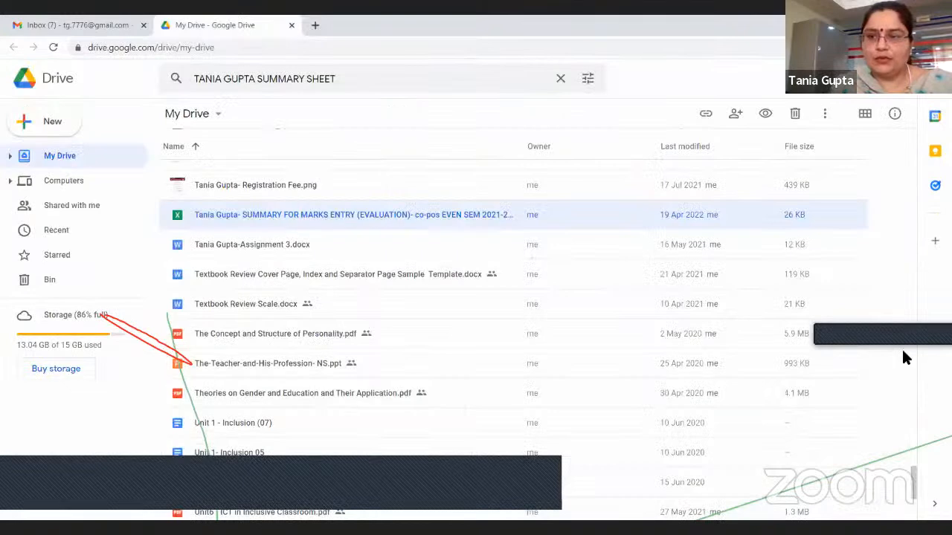
{"action": "left_click", "coordinate": [895, 124]}
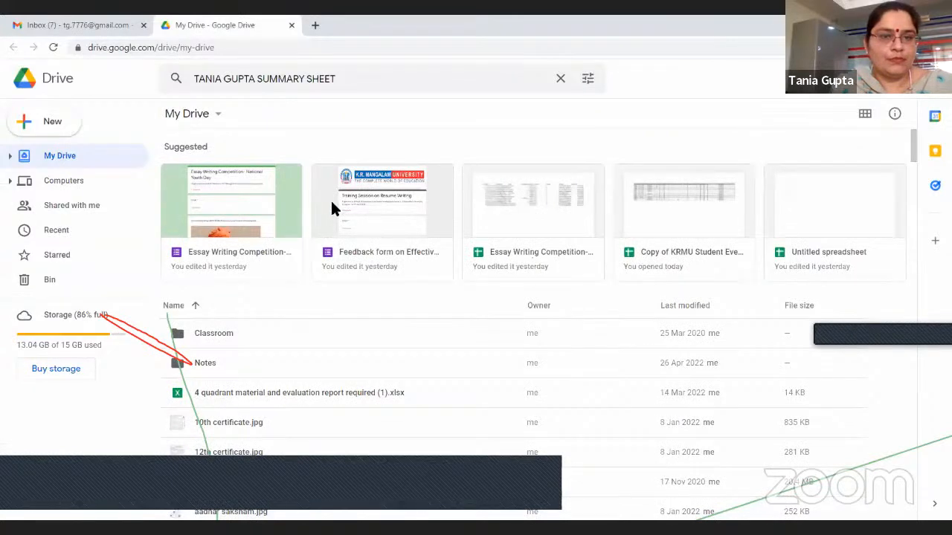
{"action": "double_click", "coordinate": [301, 230]}
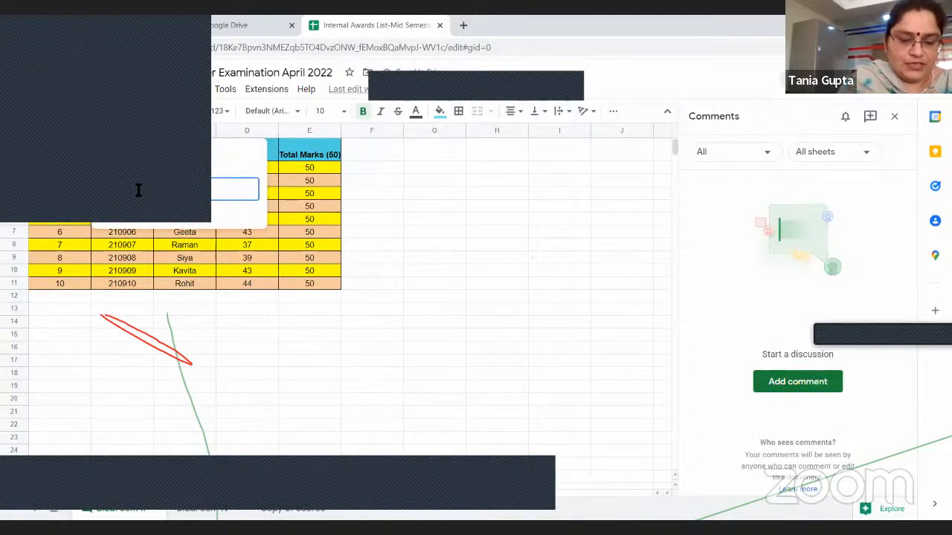
Post the comment "Hello, please see if this table looks fine." on the S.No. header cell A1 and view it in the comment list
{"action": "type", "text": "e "}
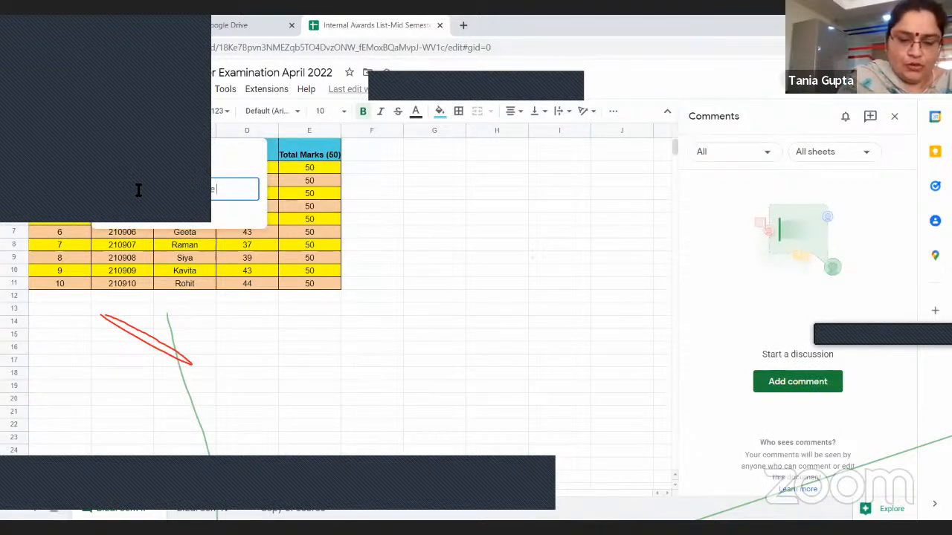
{"action": "type", "text": "looks fine"}
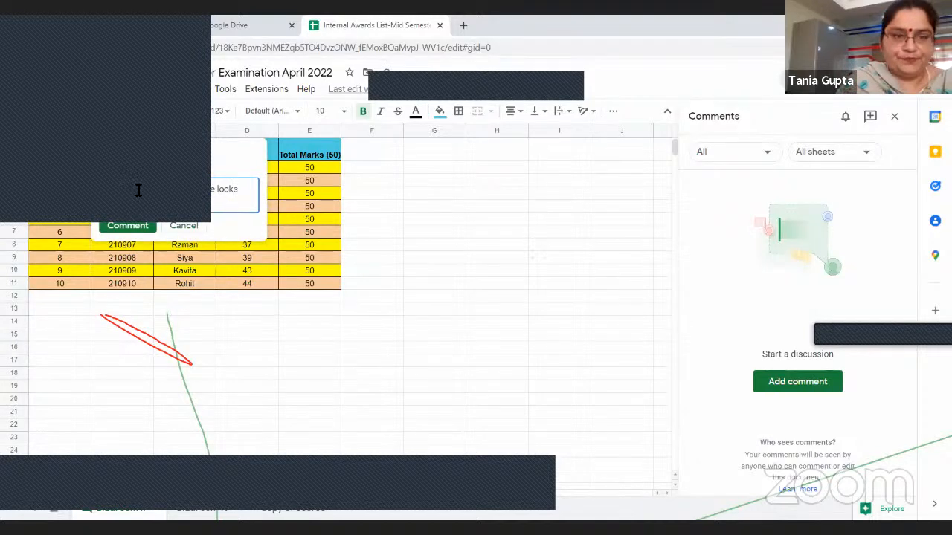
{"action": "left_click", "coordinate": [124, 226]}
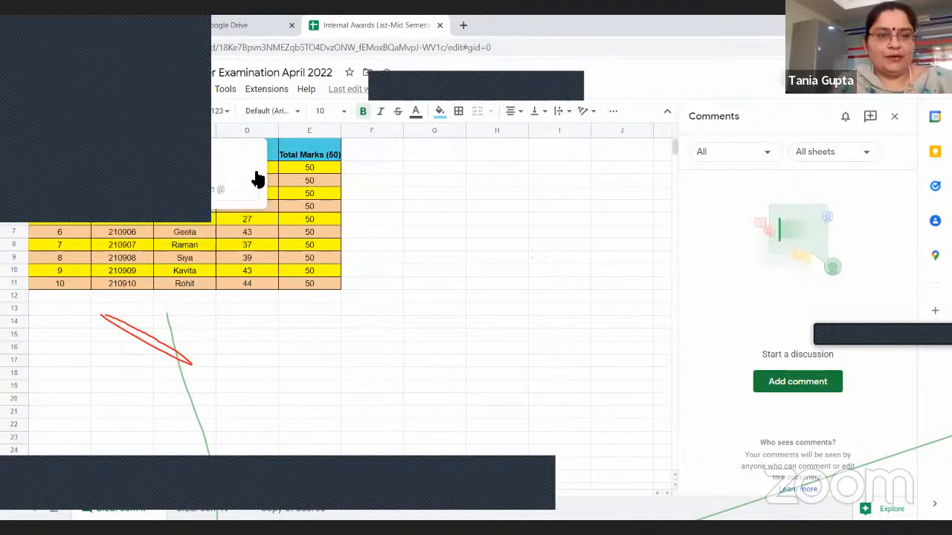
{"action": "left_click", "coordinate": [407, 170]}
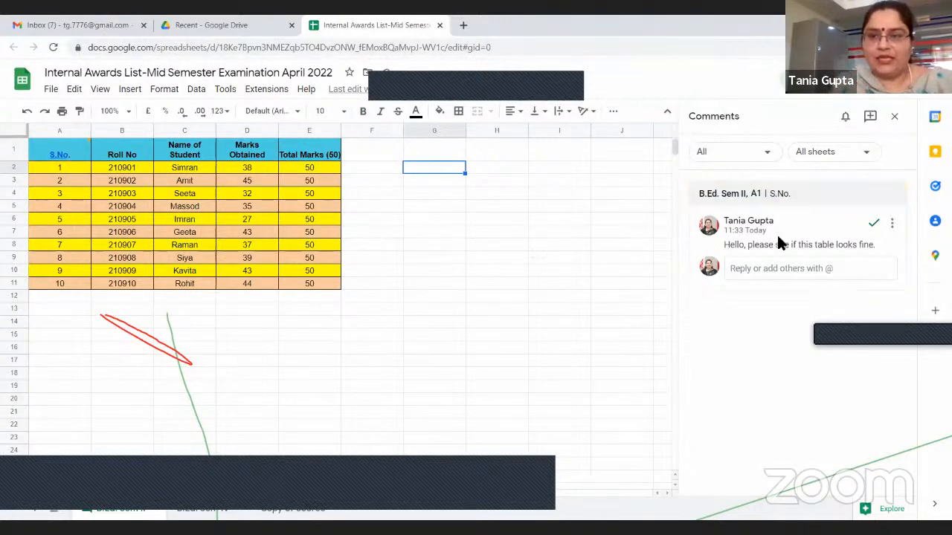
{"action": "left_click", "coordinate": [757, 272]}
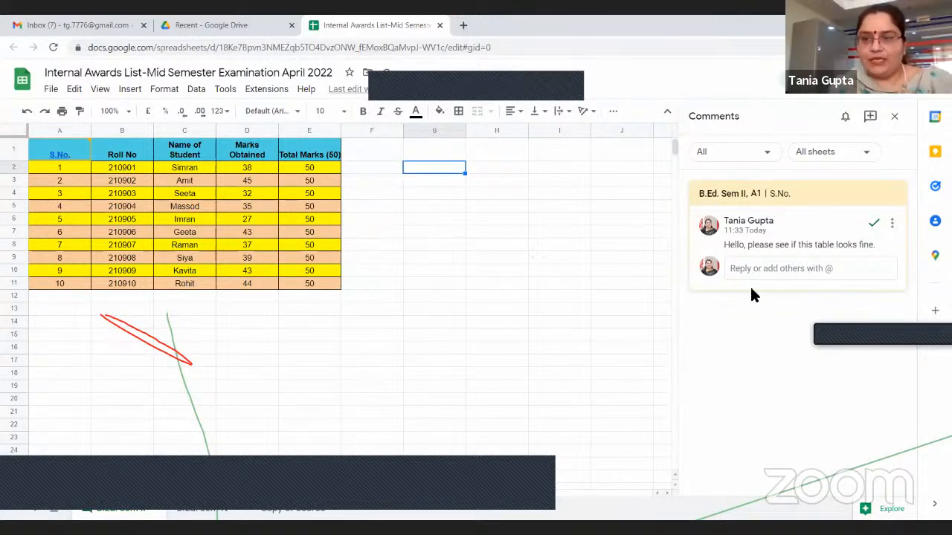
{"action": "left_click", "coordinate": [684, 283]}
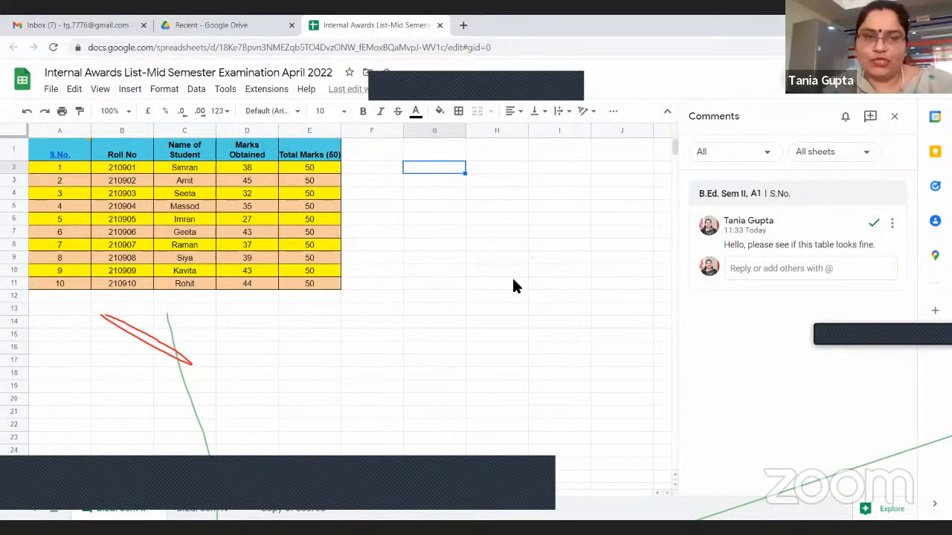
Correct the misspelled student name in cell C5 of the awards table
{"action": "left_click", "coordinate": [525, 321]}
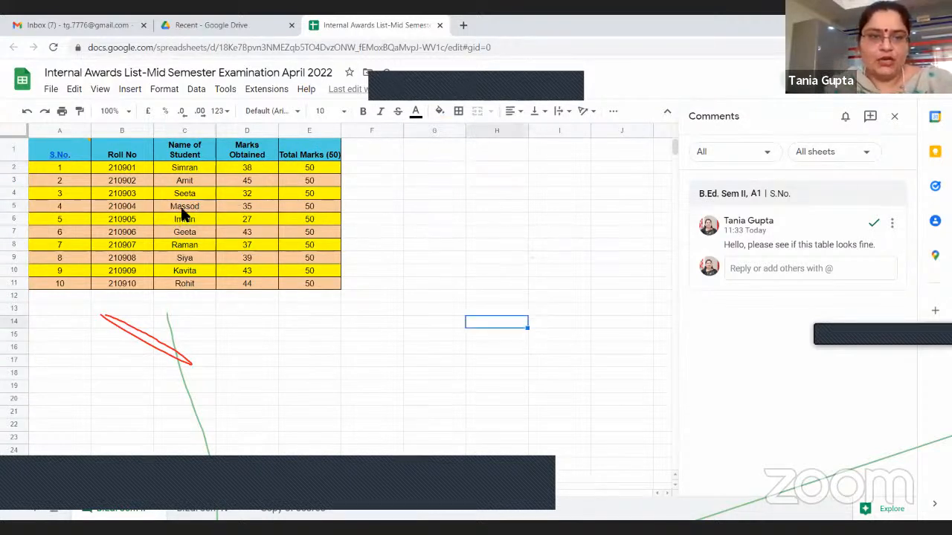
{"action": "left_click", "coordinate": [184, 208]}
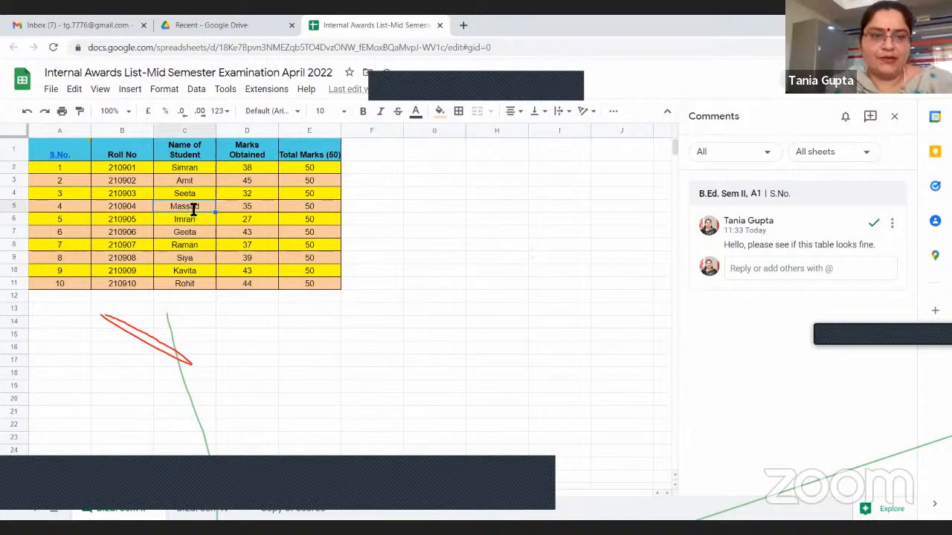
{"action": "double_click", "coordinate": [214, 206]}
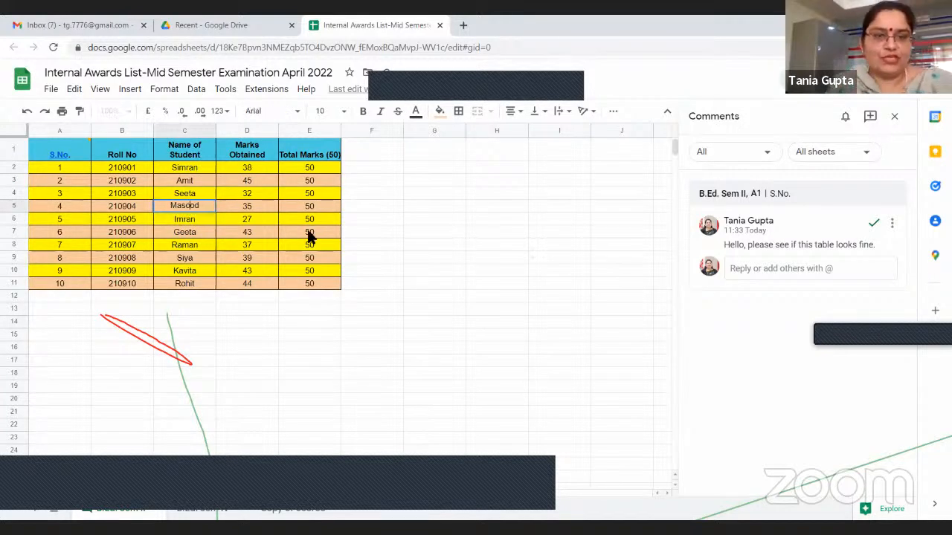
{"action": "left_click", "coordinate": [416, 245]}
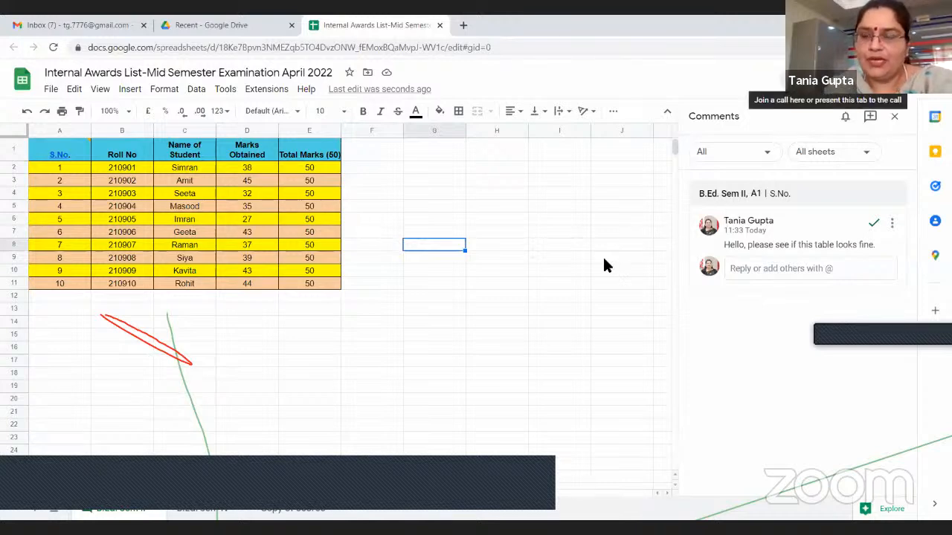
Start a Meet call within the spreadsheet and bring up the screen-sharing choices for this tab, cancelling without presenting
{"action": "left_click", "coordinate": [827, 77]}
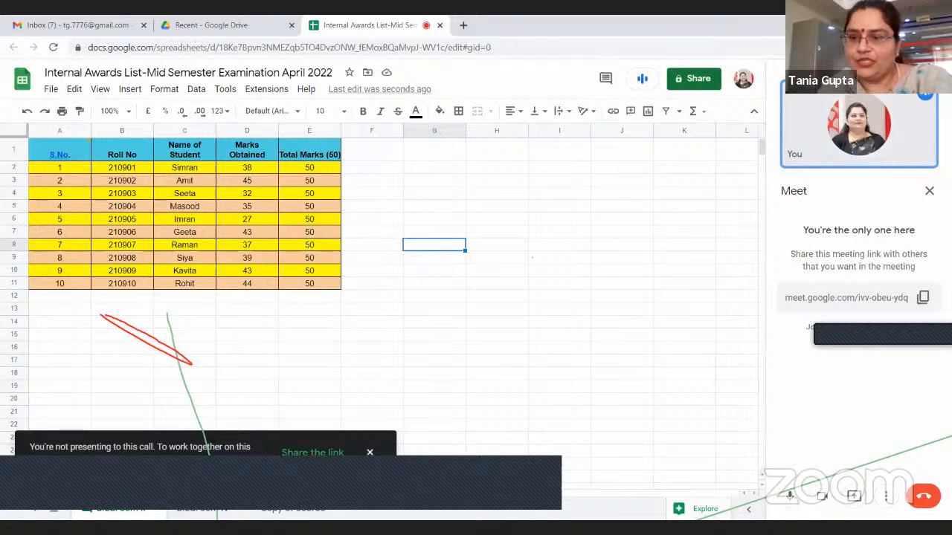
{"action": "left_click", "coordinate": [855, 499]}
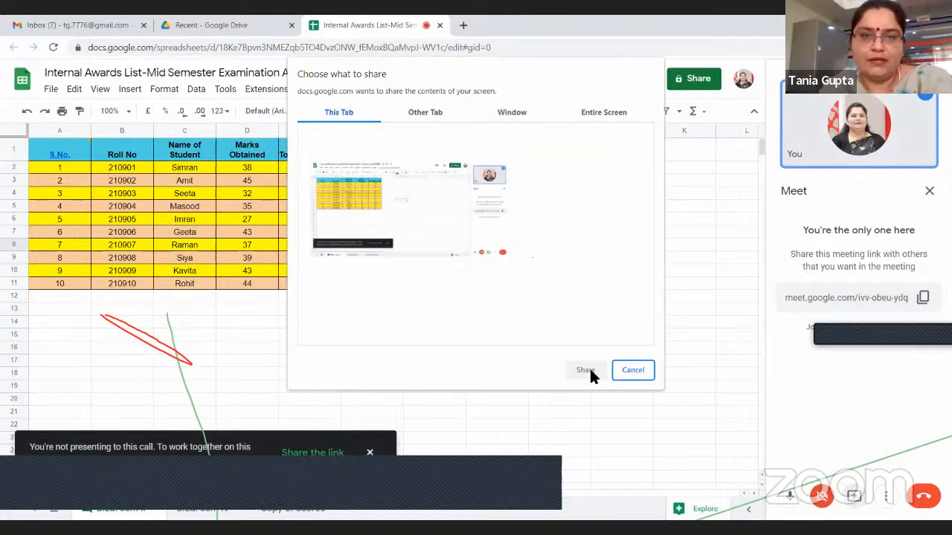
{"action": "left_click", "coordinate": [641, 371]}
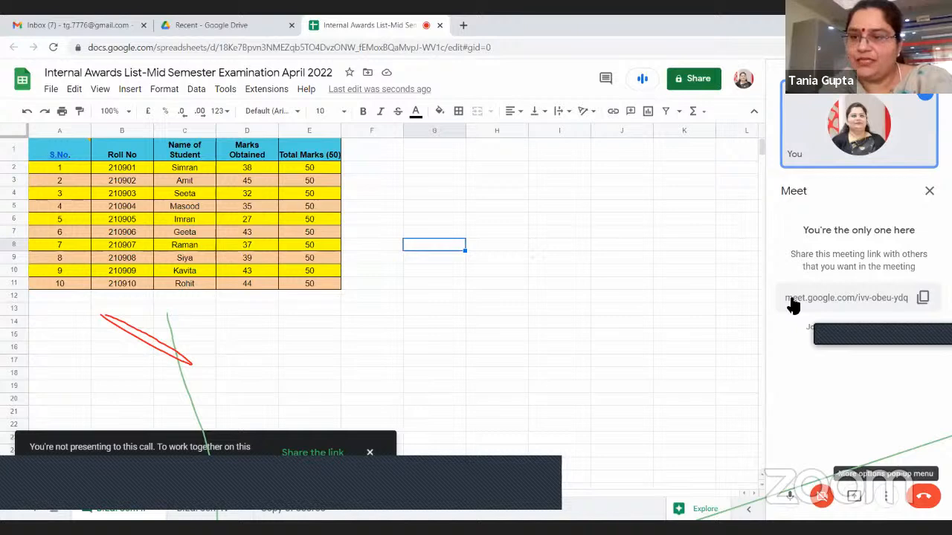
Copy the Meet call's joining link and send it as an in-call message
{"action": "left_click", "coordinate": [925, 301]}
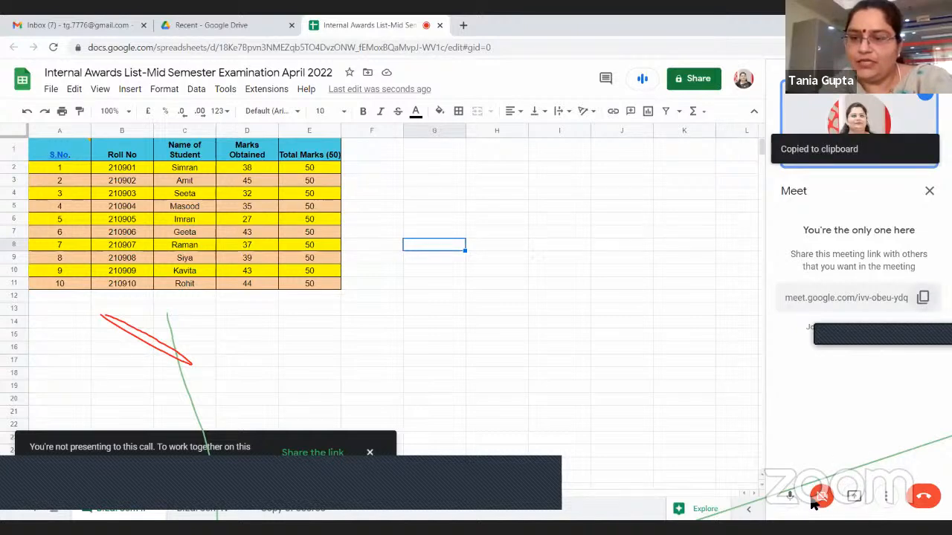
{"action": "left_click", "coordinate": [886, 496]}
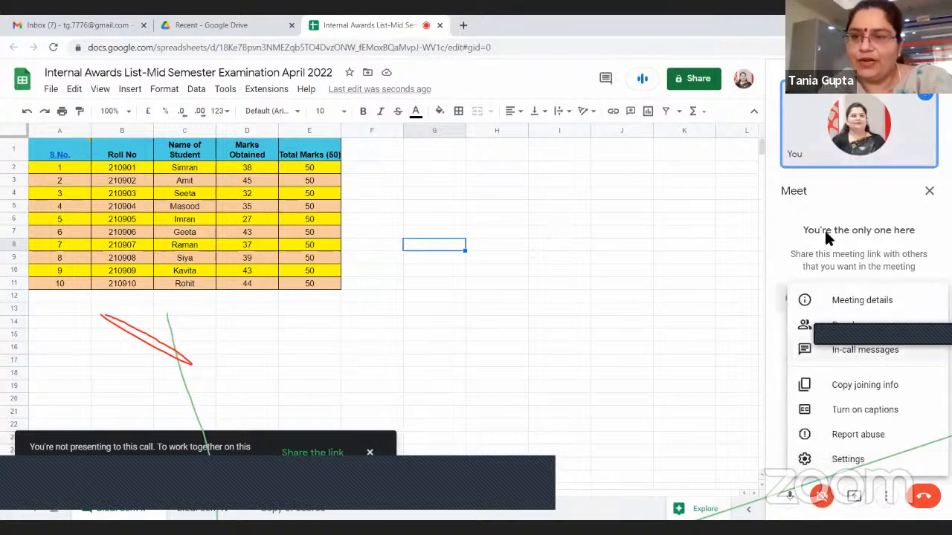
{"action": "left_click", "coordinate": [848, 350]}
{"action": "right_click", "coordinate": [805, 447]}
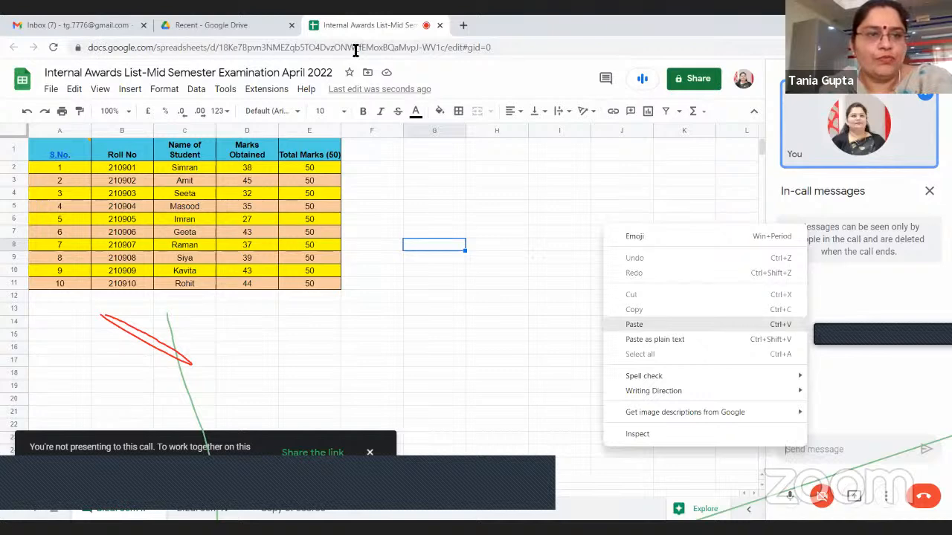
Copy the spreadsheet's web address, paste it into the in-call message field and leave the call
{"action": "left_click", "coordinate": [472, 47]}
{"action": "right_click", "coordinate": [482, 49]}
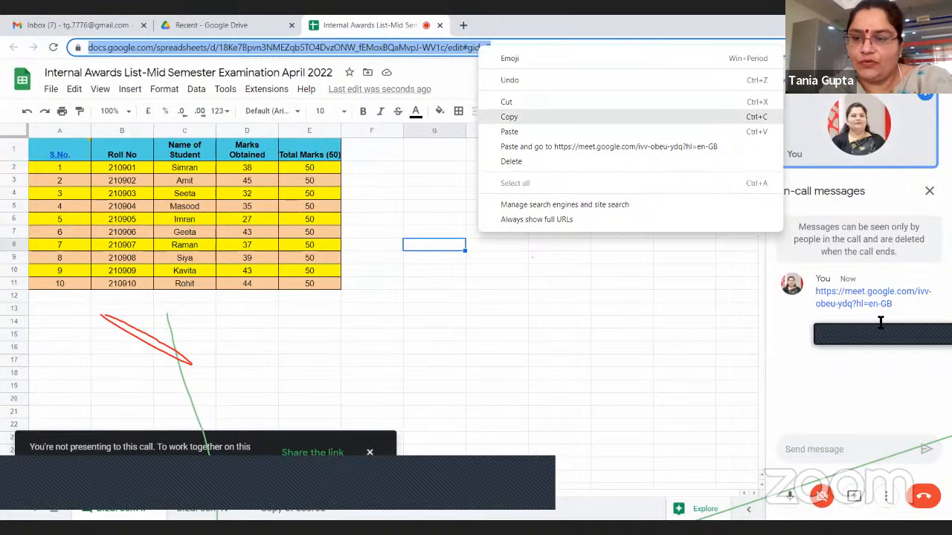
{"action": "right_click", "coordinate": [818, 444]}
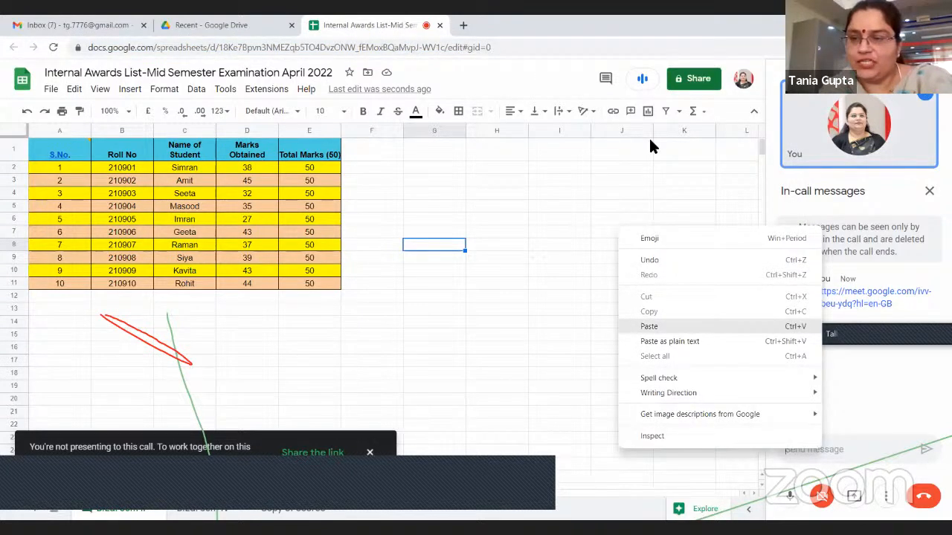
{"action": "left_click", "coordinate": [859, 504]}
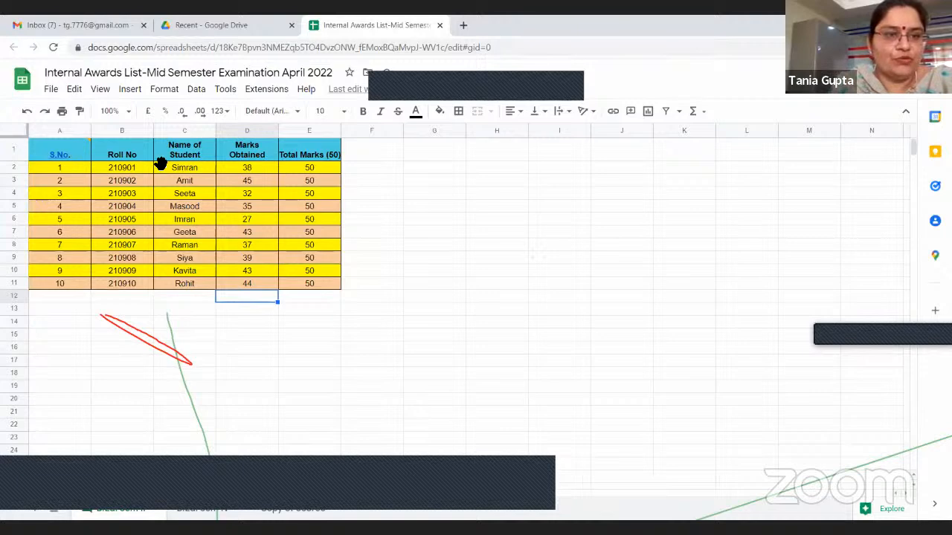
Insert a column chart from the student names, obtained marks and total marks in C2:E11
{"action": "left_click_drag", "start_coordinate": [156, 165], "coordinate": [189, 248]}
{"action": "left_click_drag", "start_coordinate": [311, 288], "coordinate": [321, 287]}
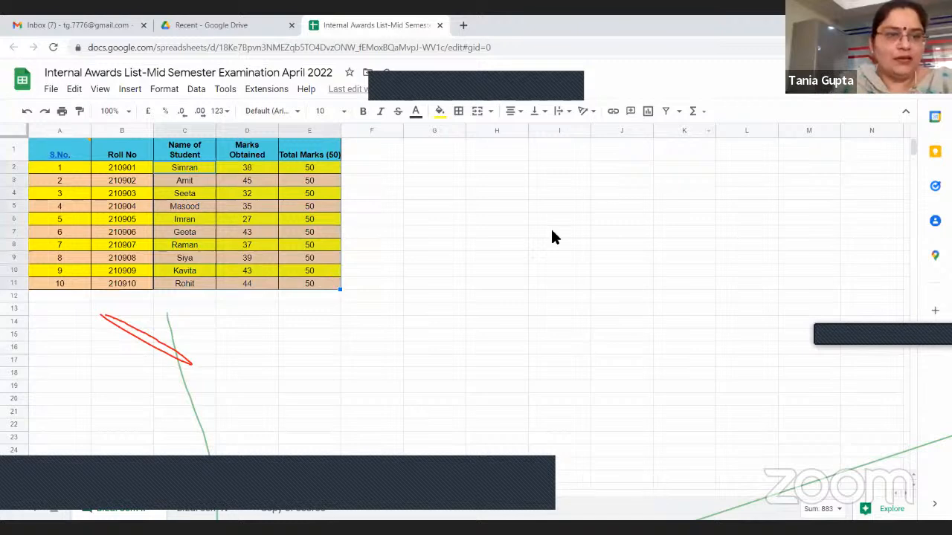
{"action": "left_click", "coordinate": [648, 111]}
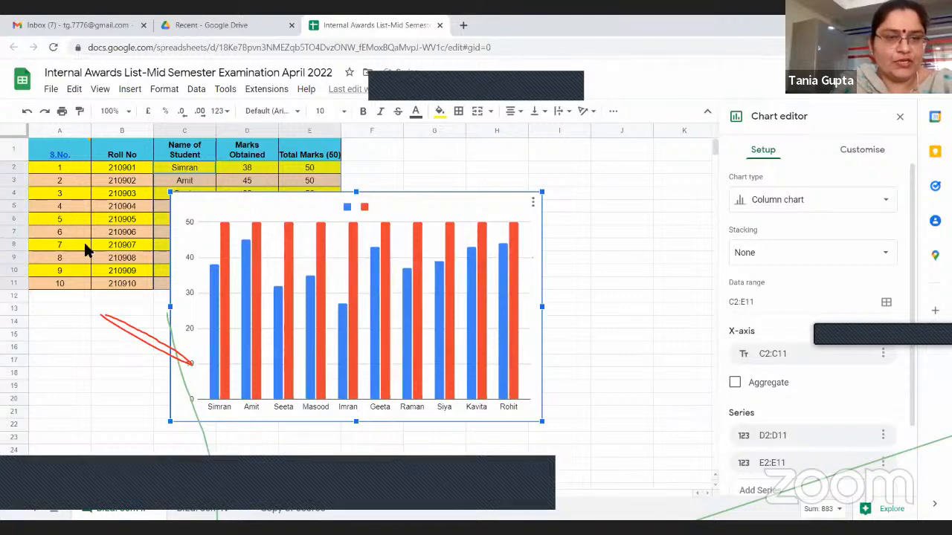
Create a blank Google Slides presentation from Drive and copy the column chart from the awards list spreadsheet
{"action": "left_click", "coordinate": [215, 25]}
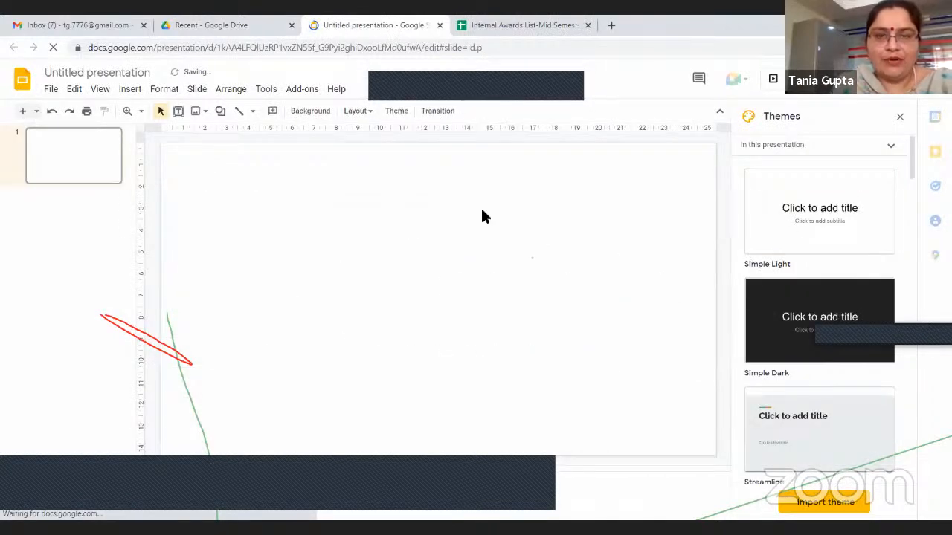
{"action": "left_click", "coordinate": [497, 27]}
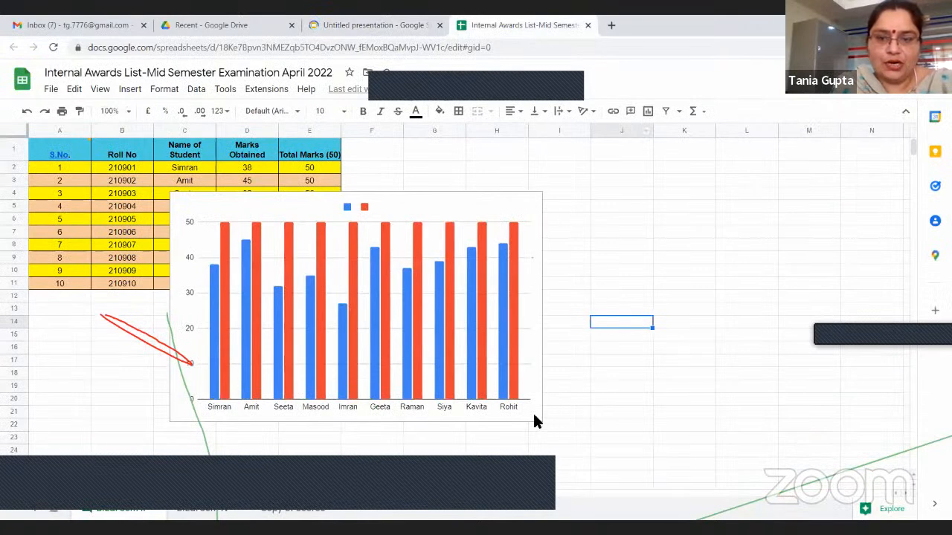
{"action": "right_click", "coordinate": [538, 217]}
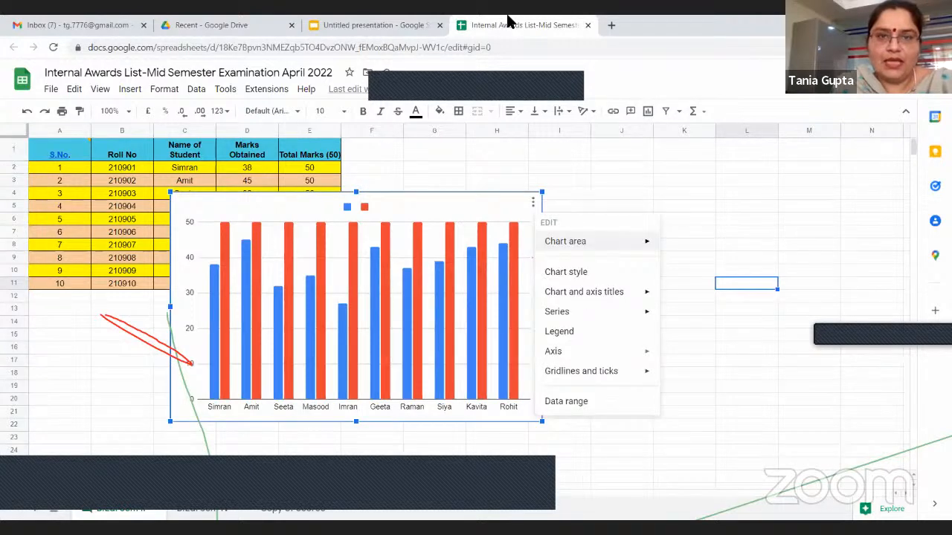
{"action": "left_click", "coordinate": [533, 202]}
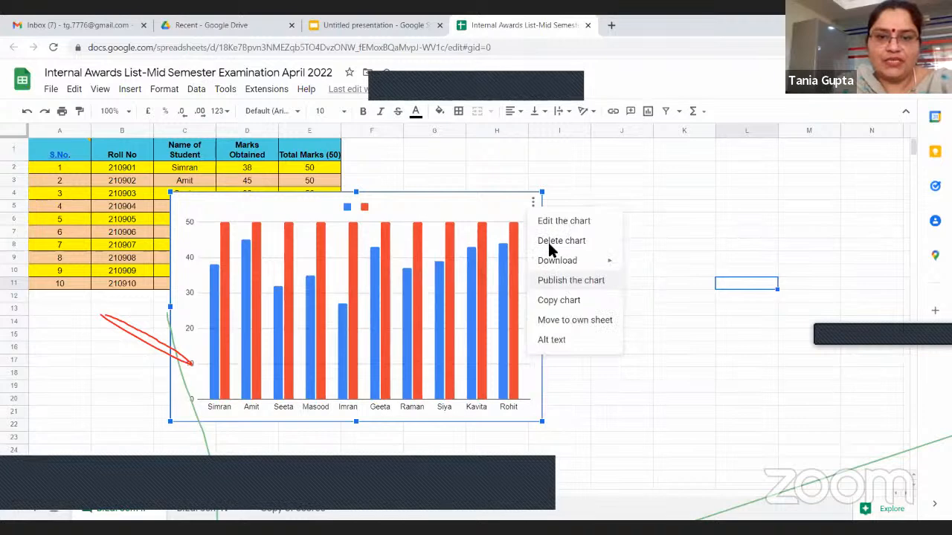
Switch to the untitled Google Slides presentation and paste the chart on the first slide, linked to the spreadsheet
{"action": "left_click", "coordinate": [376, 26]}
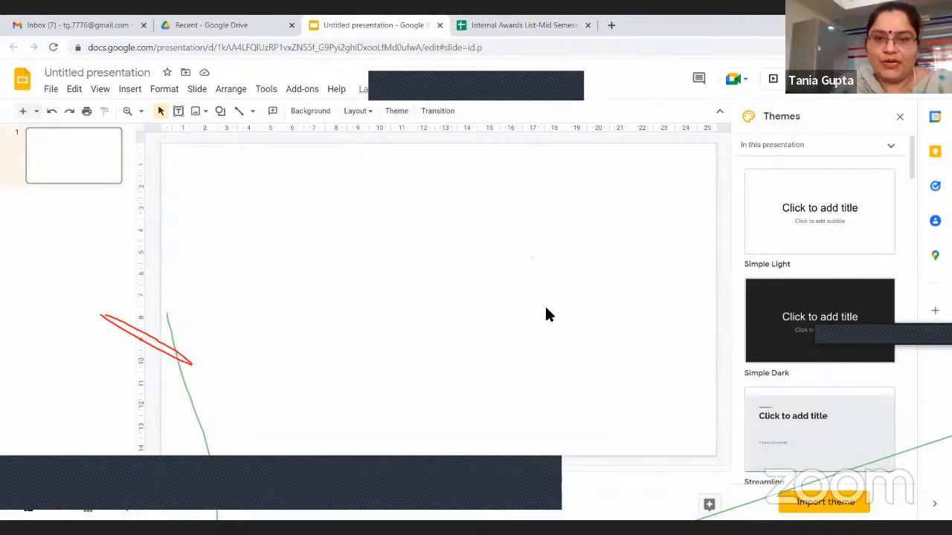
{"action": "key", "text": "ctrl+v"}
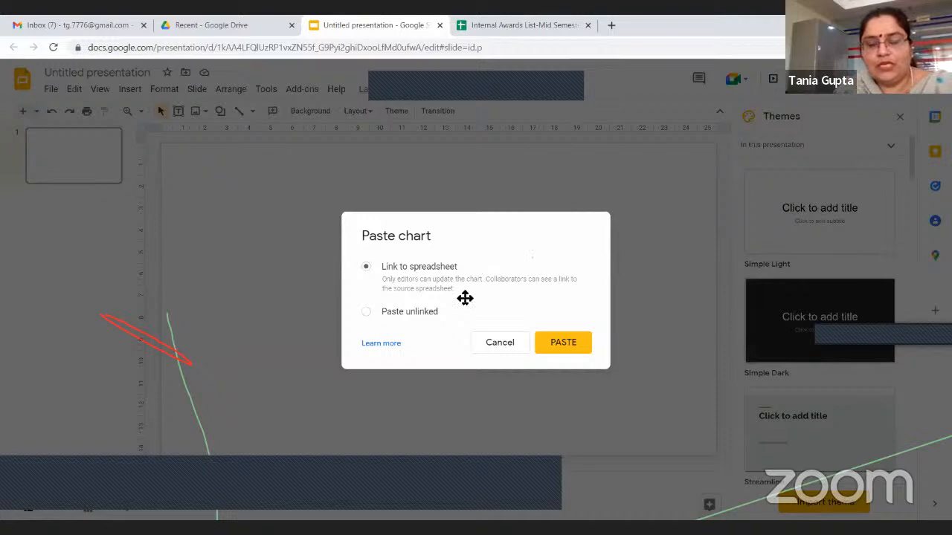
{"action": "key", "text": "Return"}
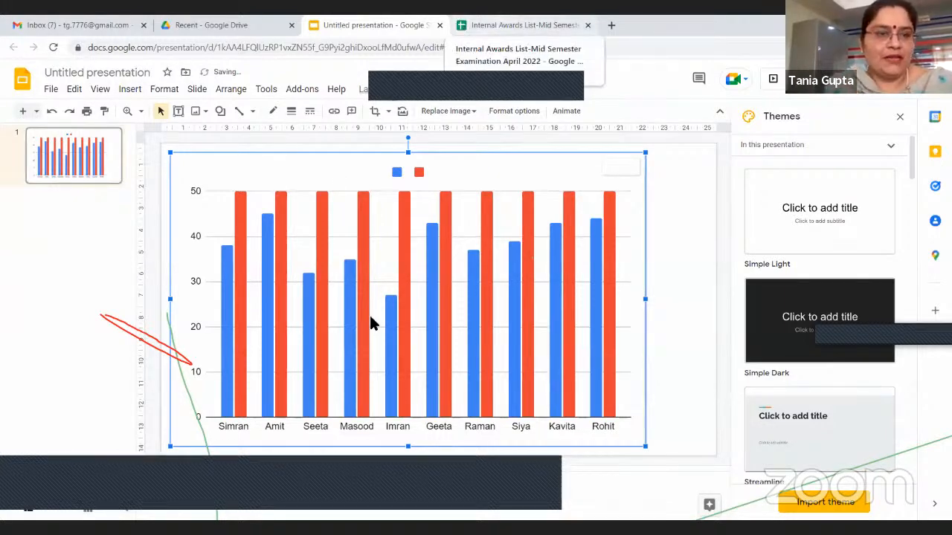
Add a new slide after the chart slide in the presentation
{"action": "left_click", "coordinate": [74, 190]}
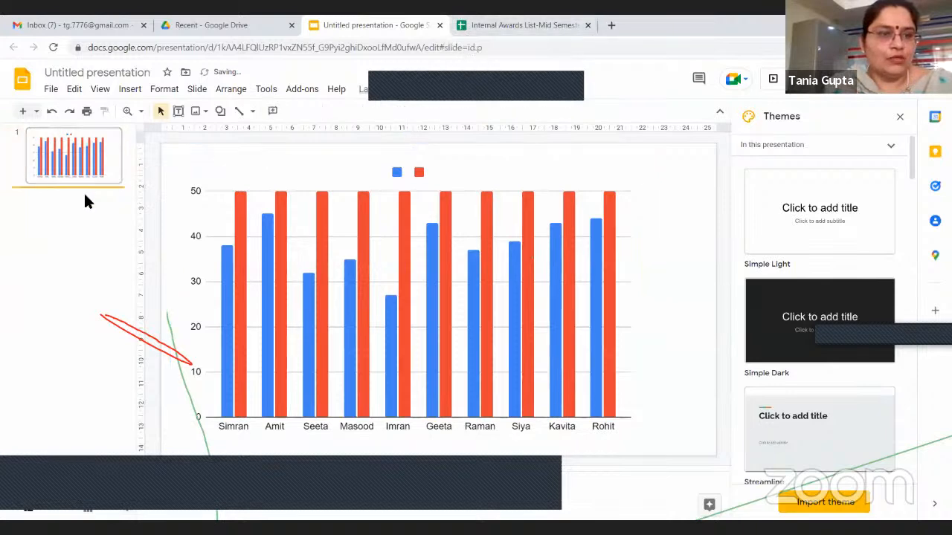
{"action": "right_click", "coordinate": [127, 307]}
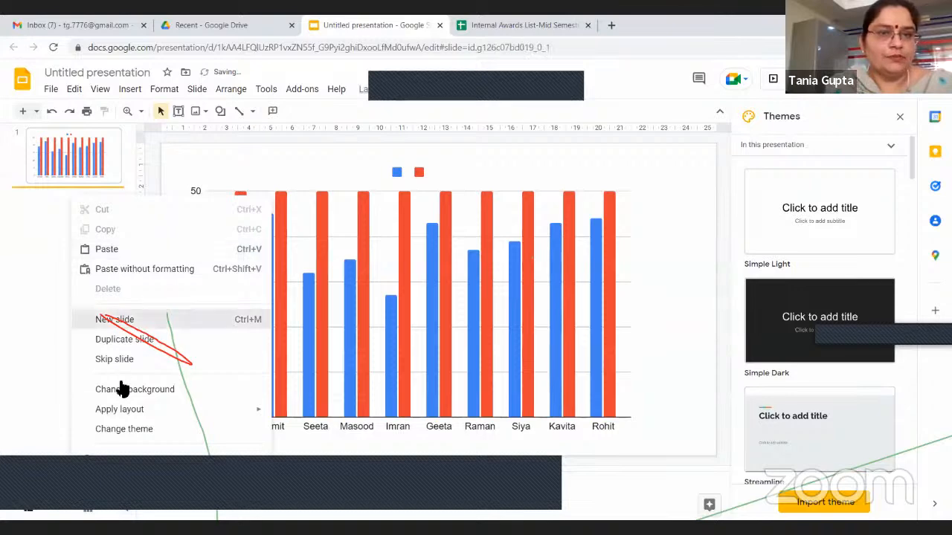
{"action": "left_click", "coordinate": [115, 320]}
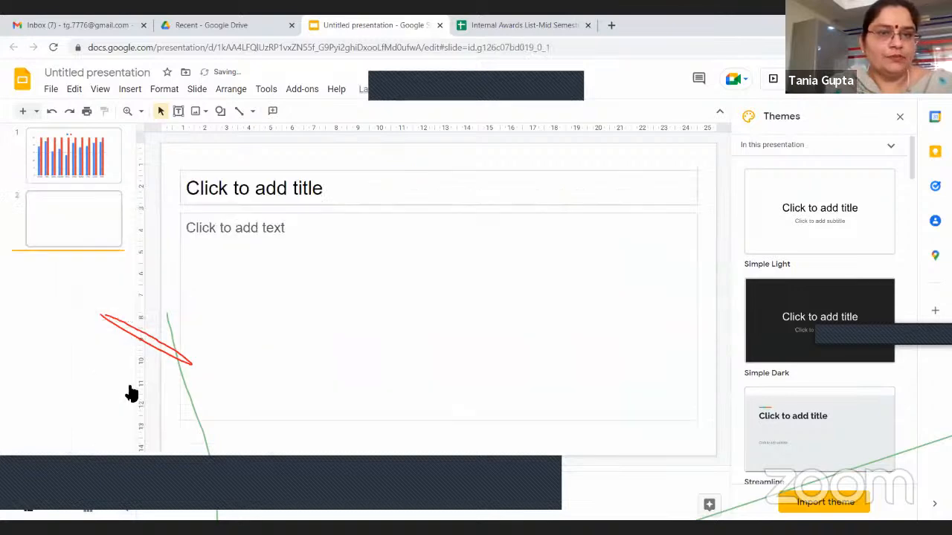
Switch to the awards list spreadsheet and remove the column chart covering the marks table
{"action": "left_click", "coordinate": [489, 27]}
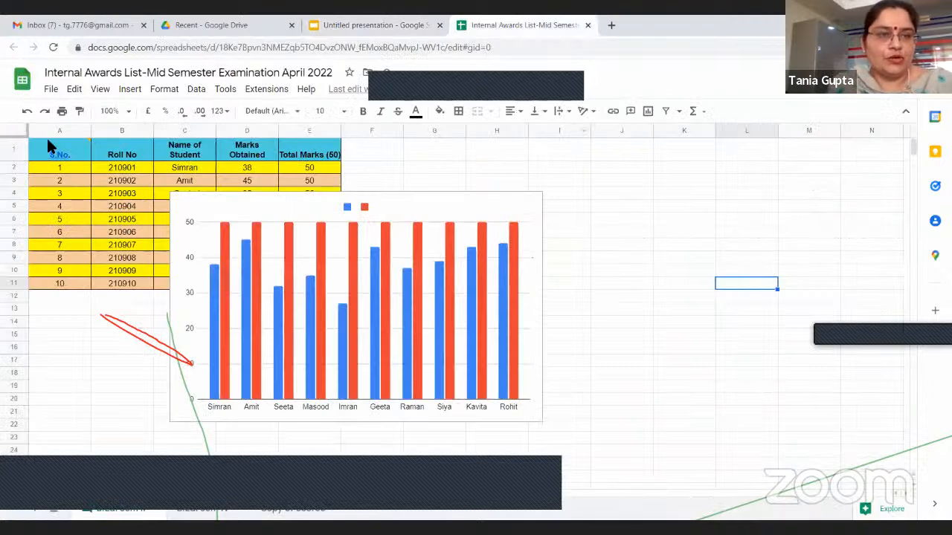
{"action": "key", "text": "ctrl+z"}
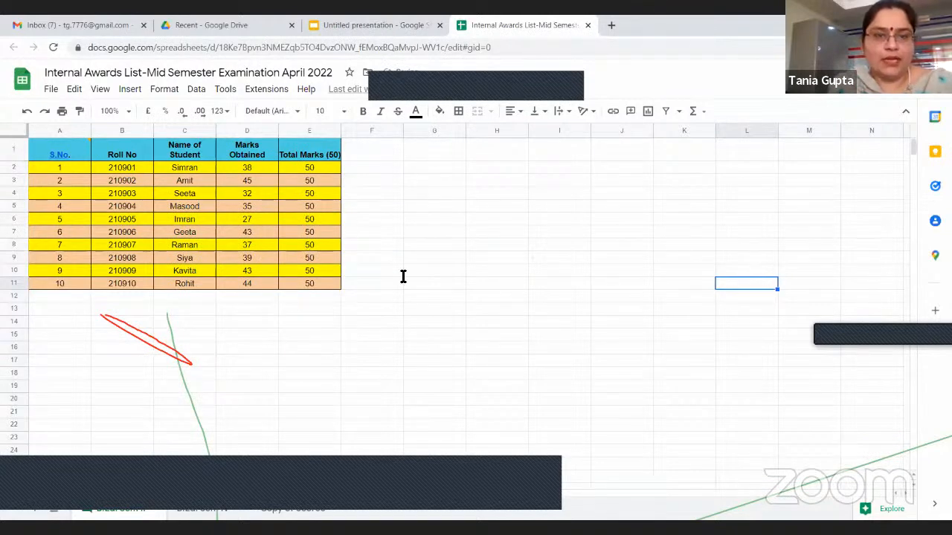
Copy the awards table range A1:E10 and paste it into the body text box of the presentation's second slide
{"action": "left_click_drag", "start_coordinate": [59, 150], "coordinate": [247, 271]}
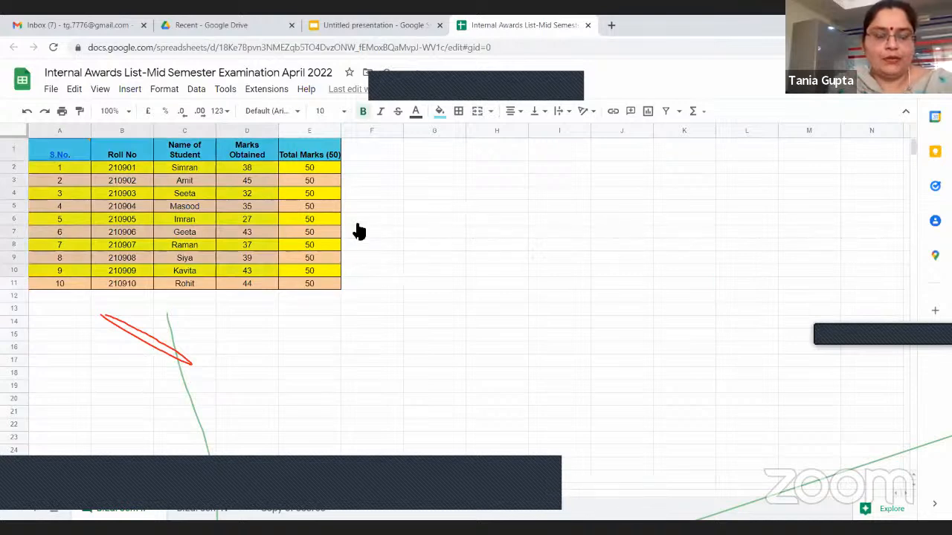
{"action": "left_click", "coordinate": [374, 25]}
{"action": "right_click", "coordinate": [327, 270]}
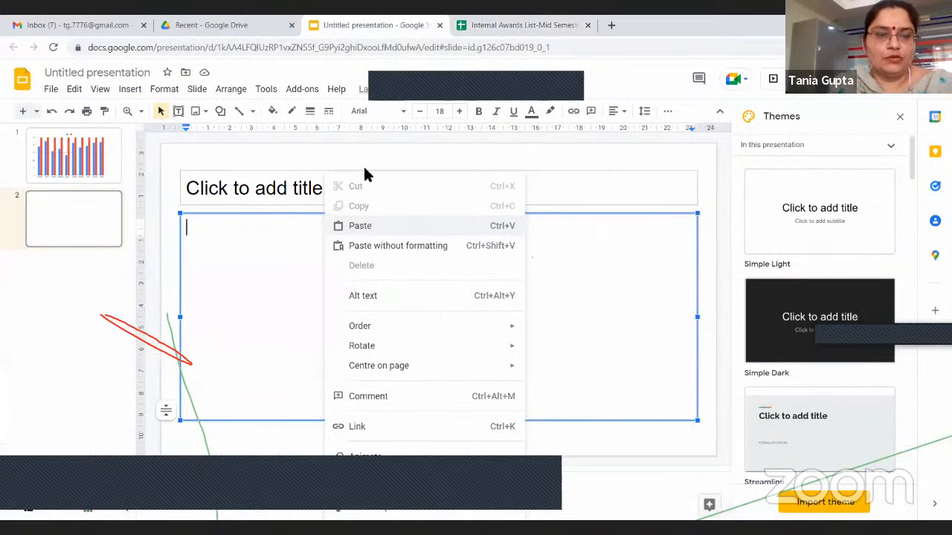
{"action": "key", "text": "ctrl+v"}
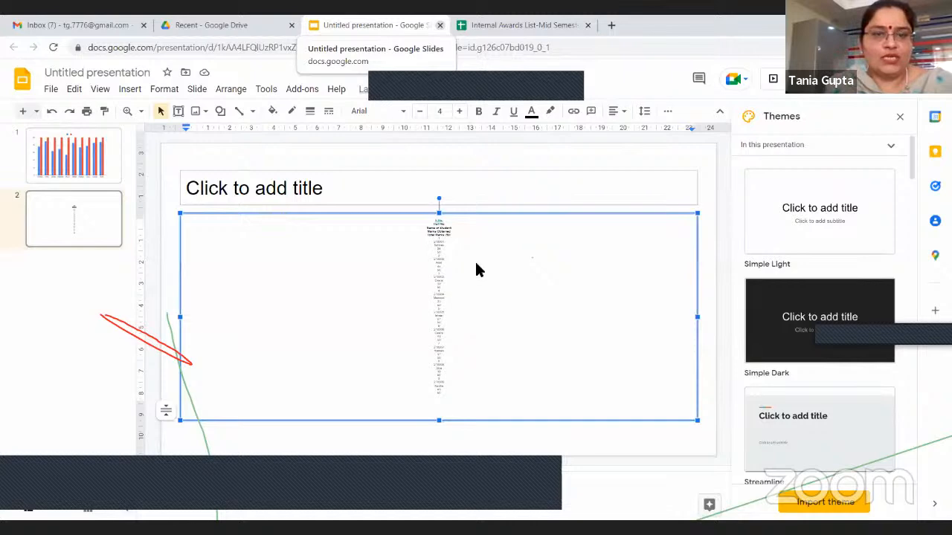
Close the untitled presentation, check the recent files in Drive and return to the awards list spreadsheet
{"action": "key", "text": "ctrl+w"}
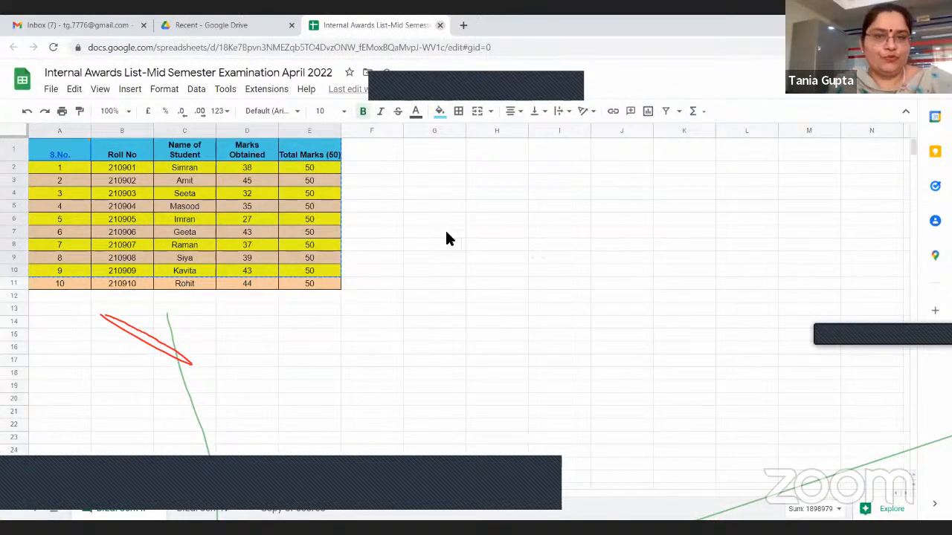
{"action": "left_click", "coordinate": [497, 271]}
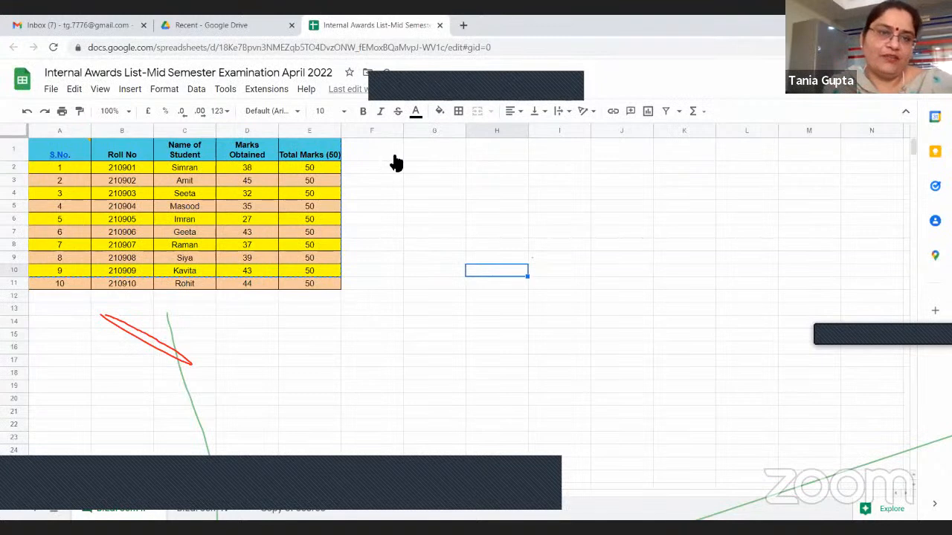
{"action": "left_click", "coordinate": [220, 28]}
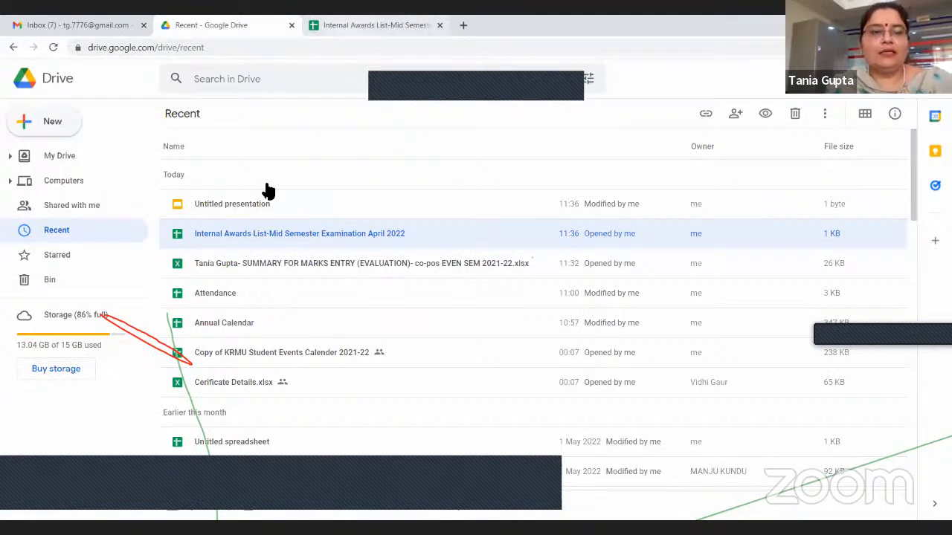
{"action": "key", "text": "ctrl+Tab"}
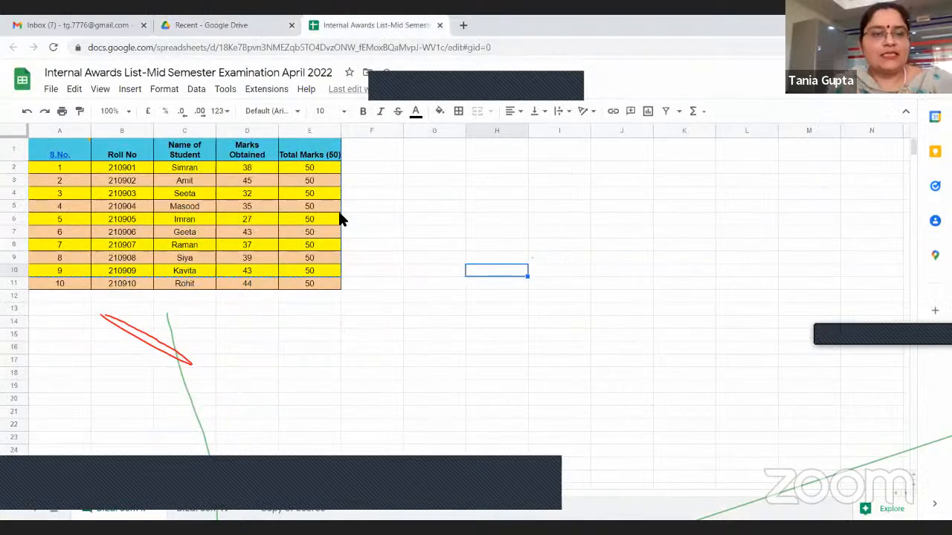